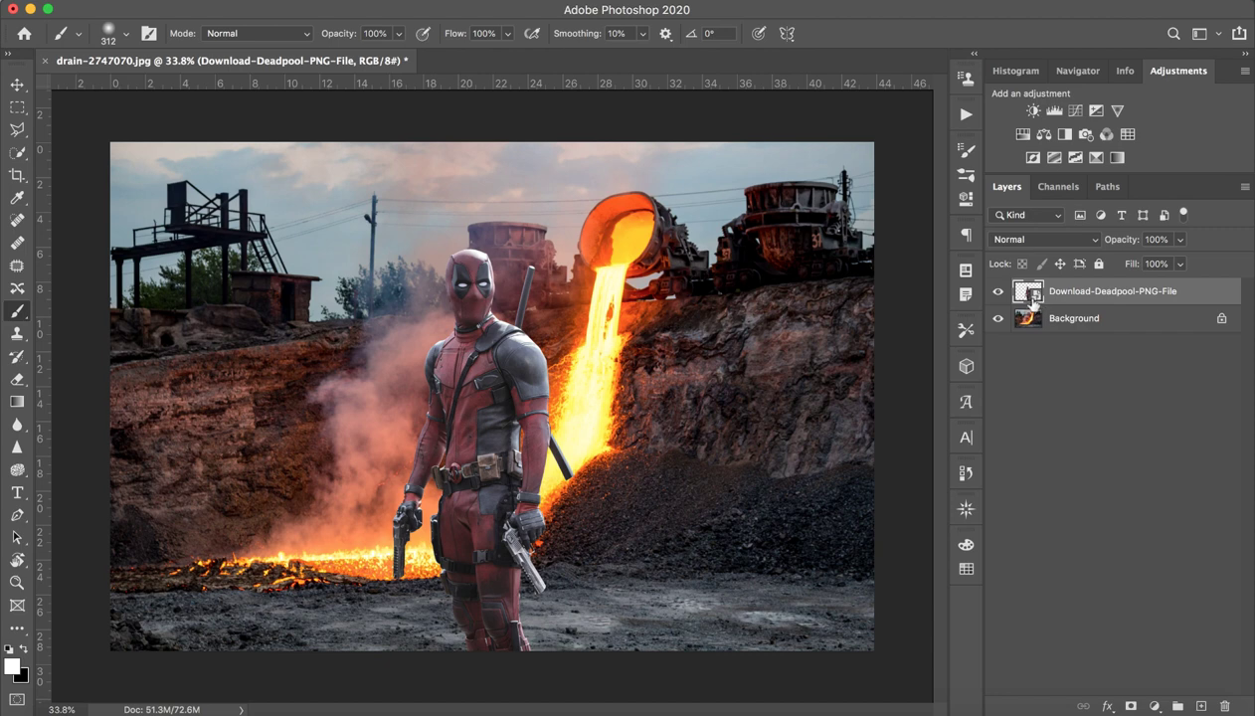
Rasterize the Deadpool smart object into a paintable pixel layer, then deselect it.
click(446, 401)
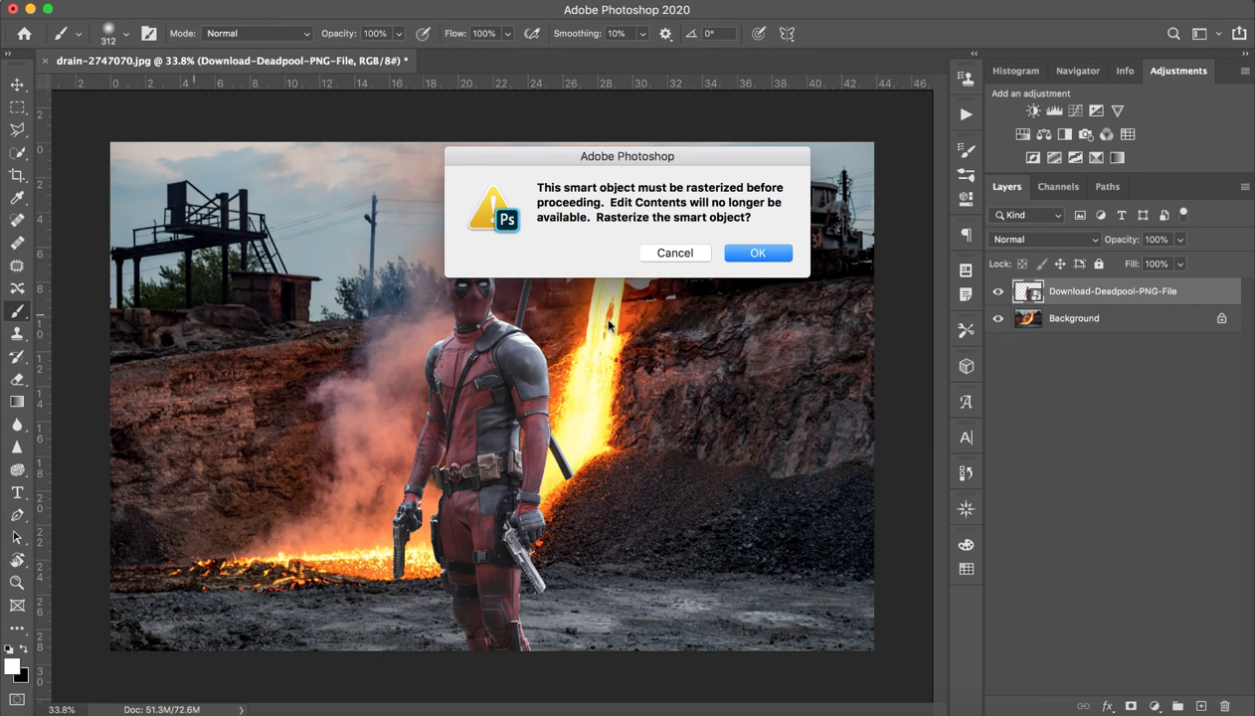
click(757, 253)
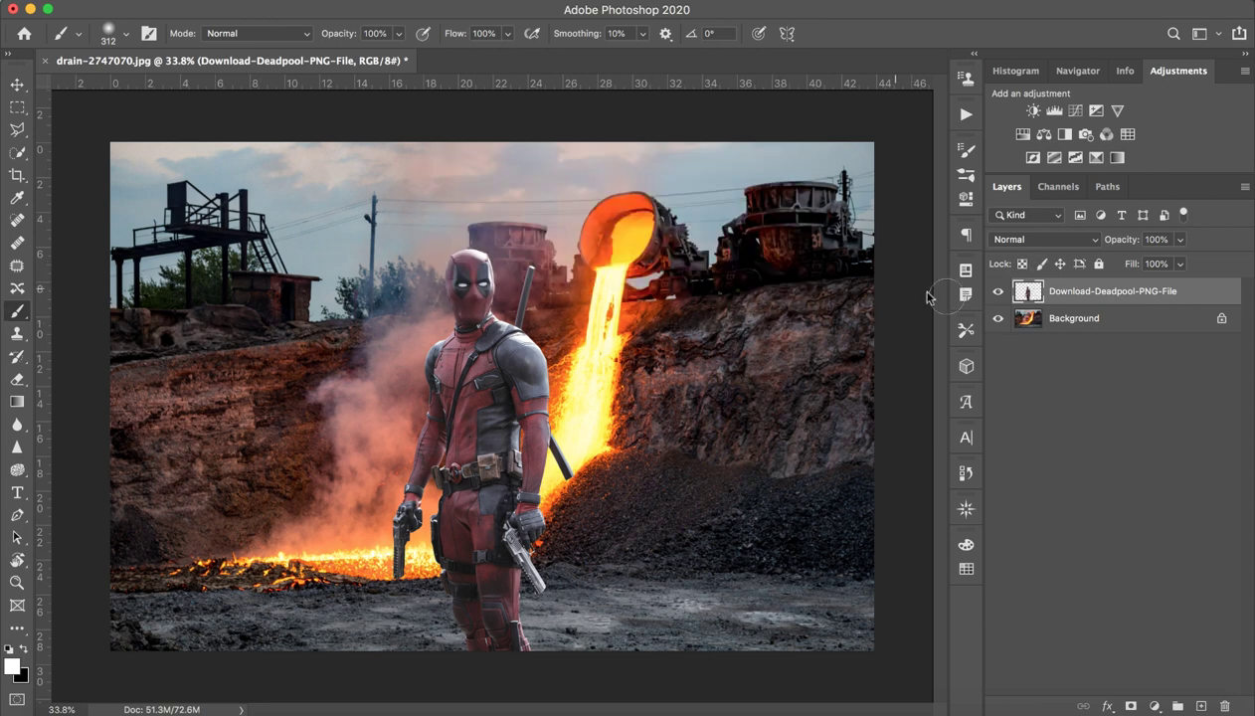
right_click(1138, 312)
click(1190, 298)
right_click(1183, 292)
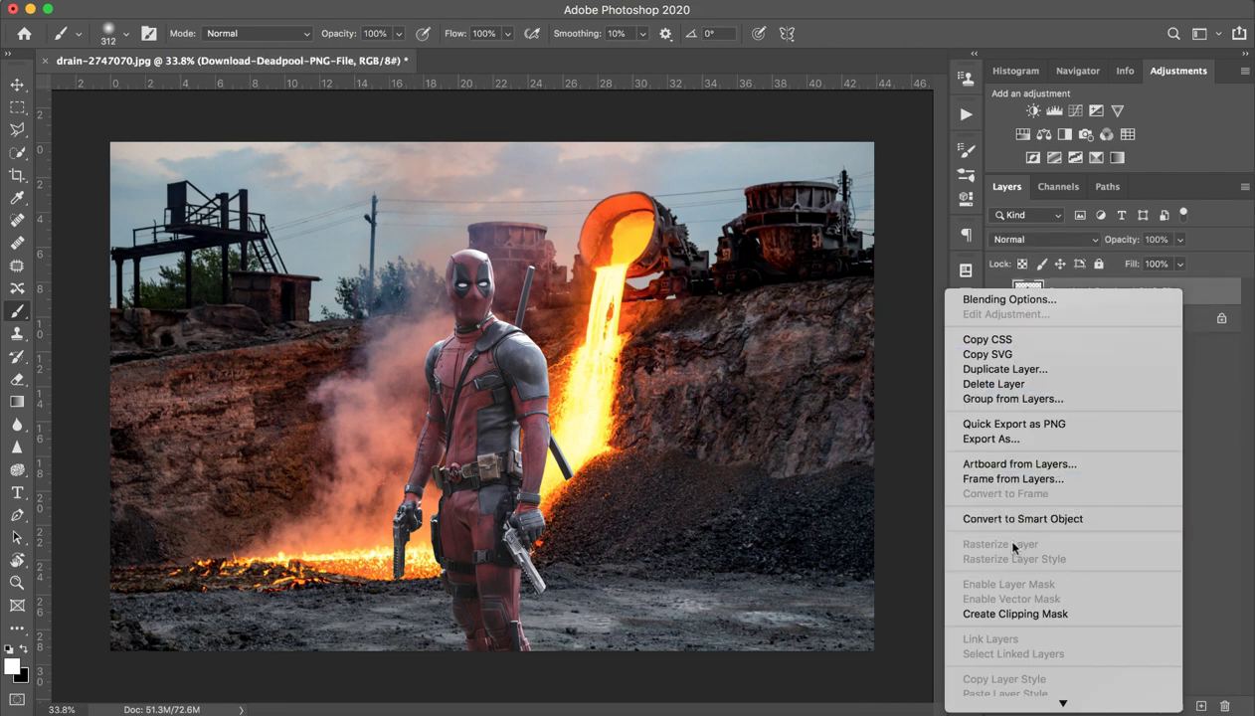
key(Escape)
click(1062, 391)
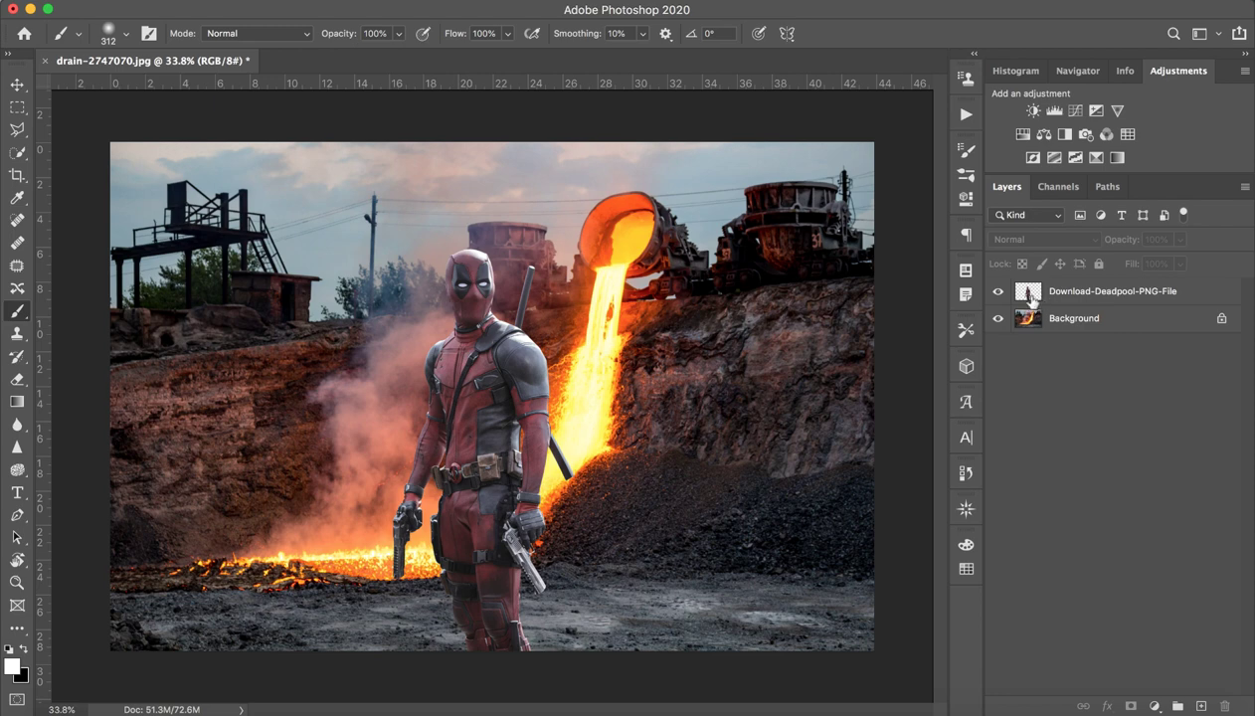
click(171, 0)
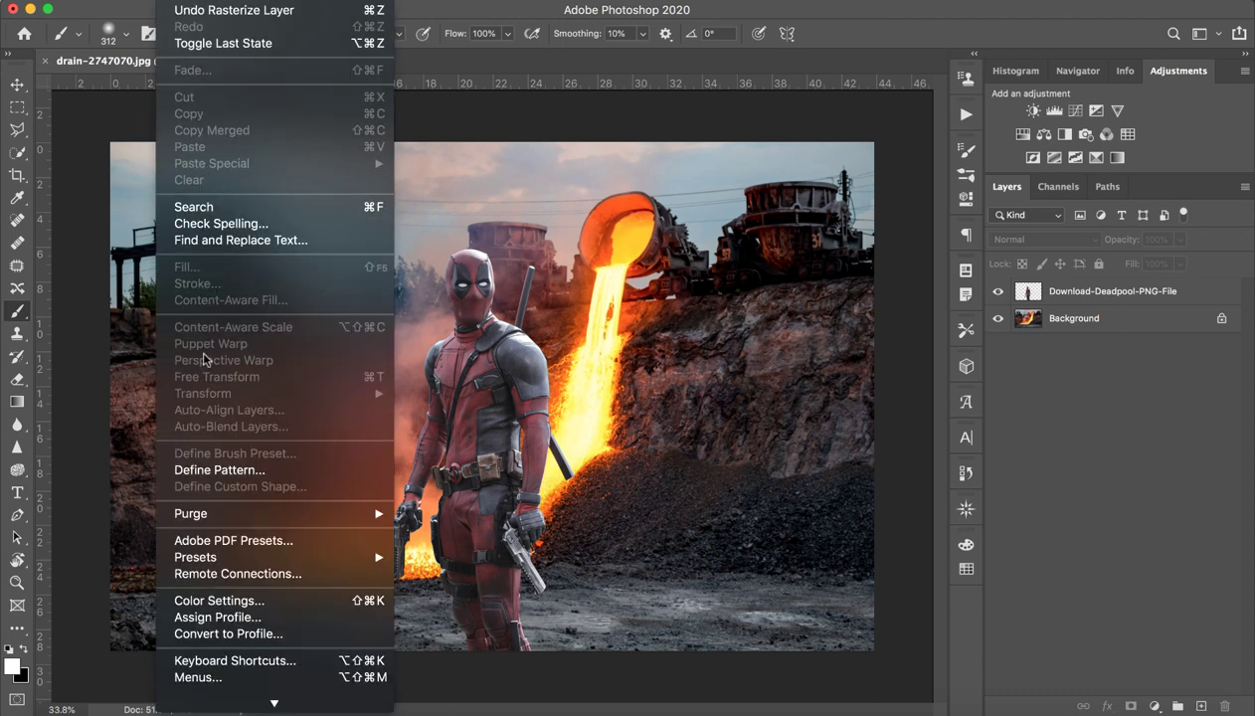
mouse_move(275, 513)
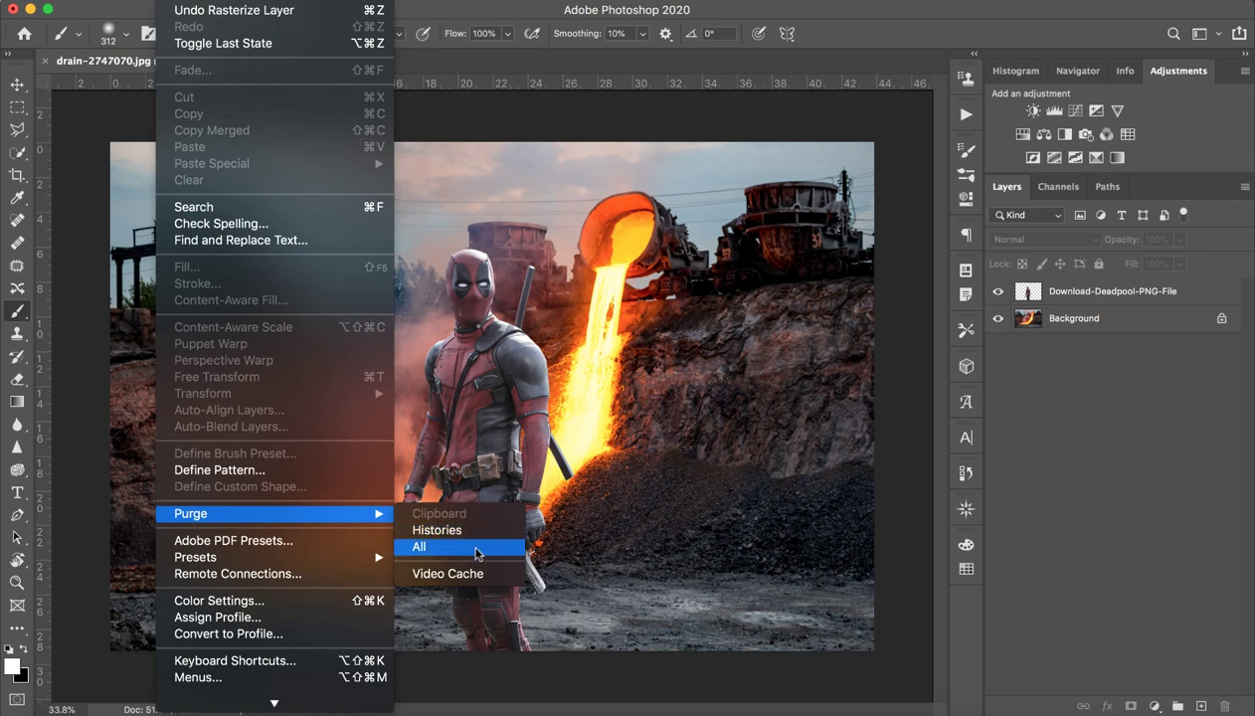
Run Edit > Purge > All to clear clipboard, history and video caches, then pick Background.
click(476, 554)
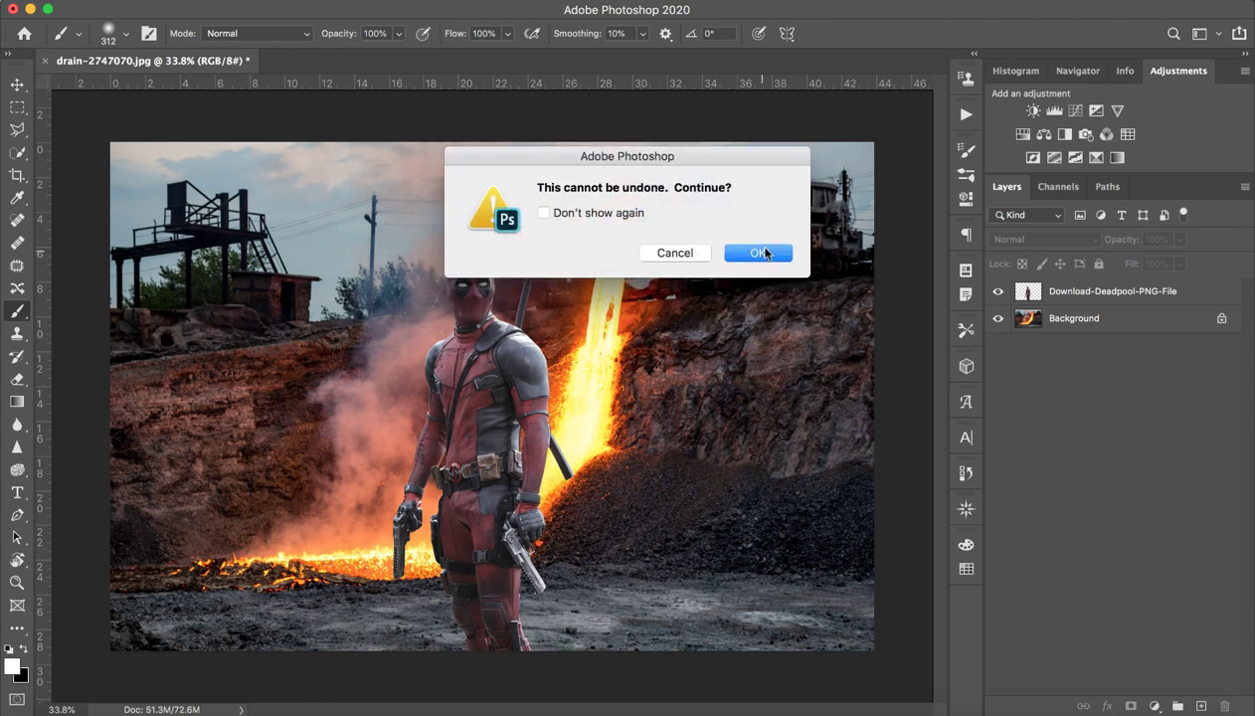
click(762, 252)
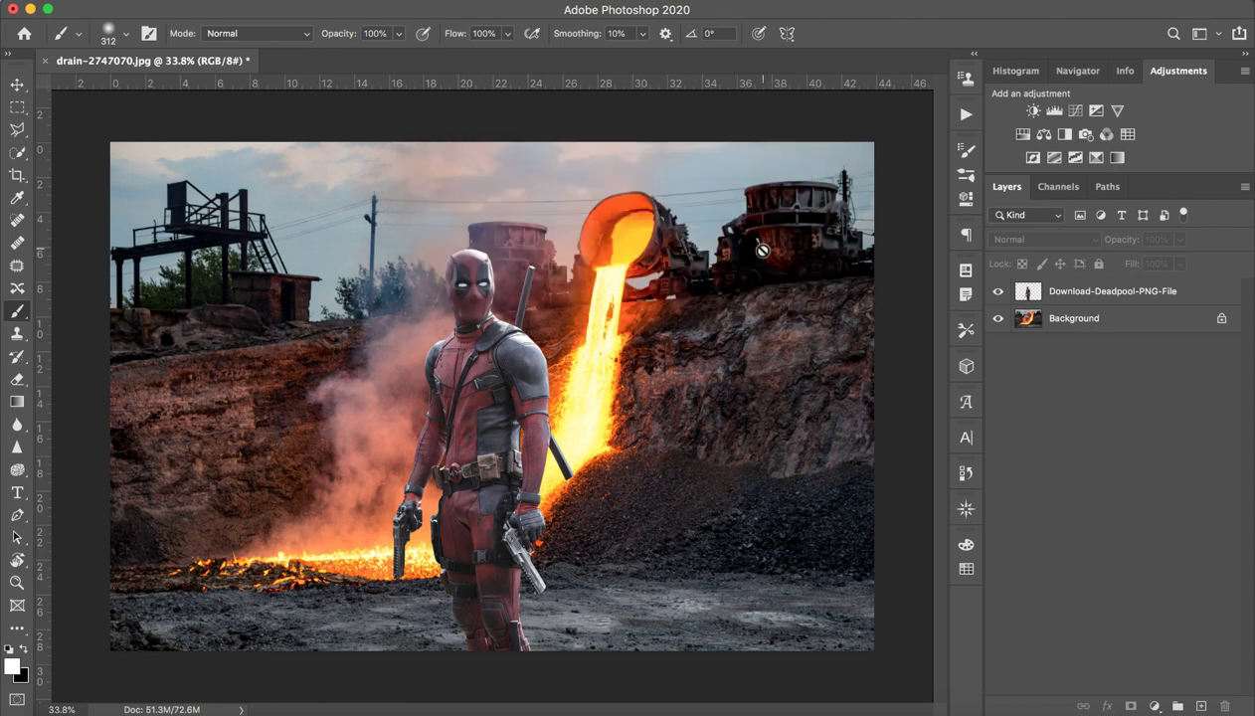
click(1086, 328)
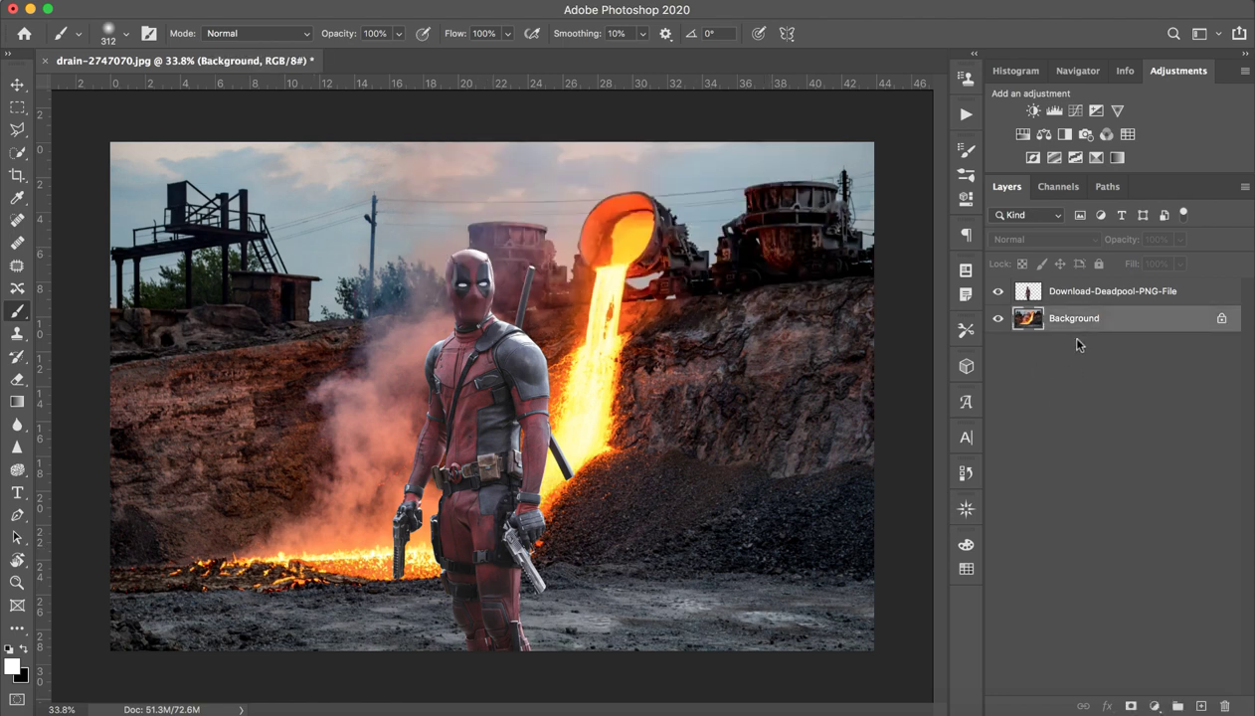
click(1062, 387)
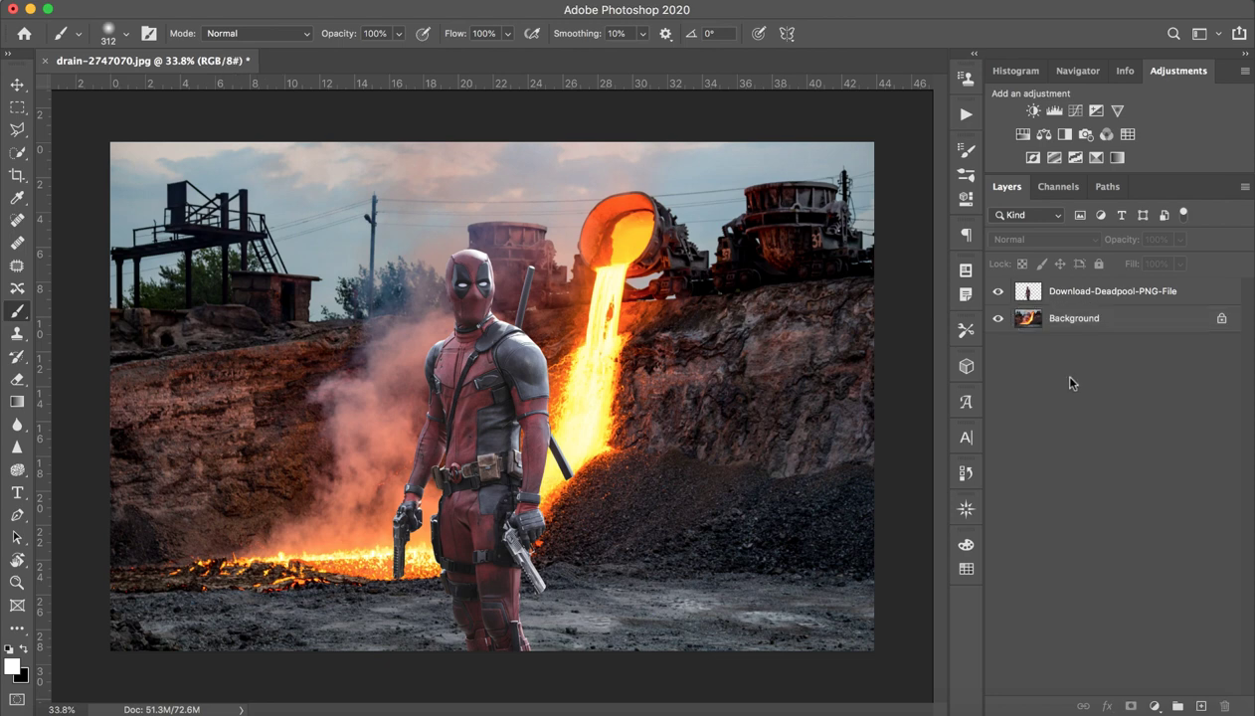
Put a Brightness/Contrast 1 layer at 0 brightness and 0 contrast directly above Background.
click(1066, 324)
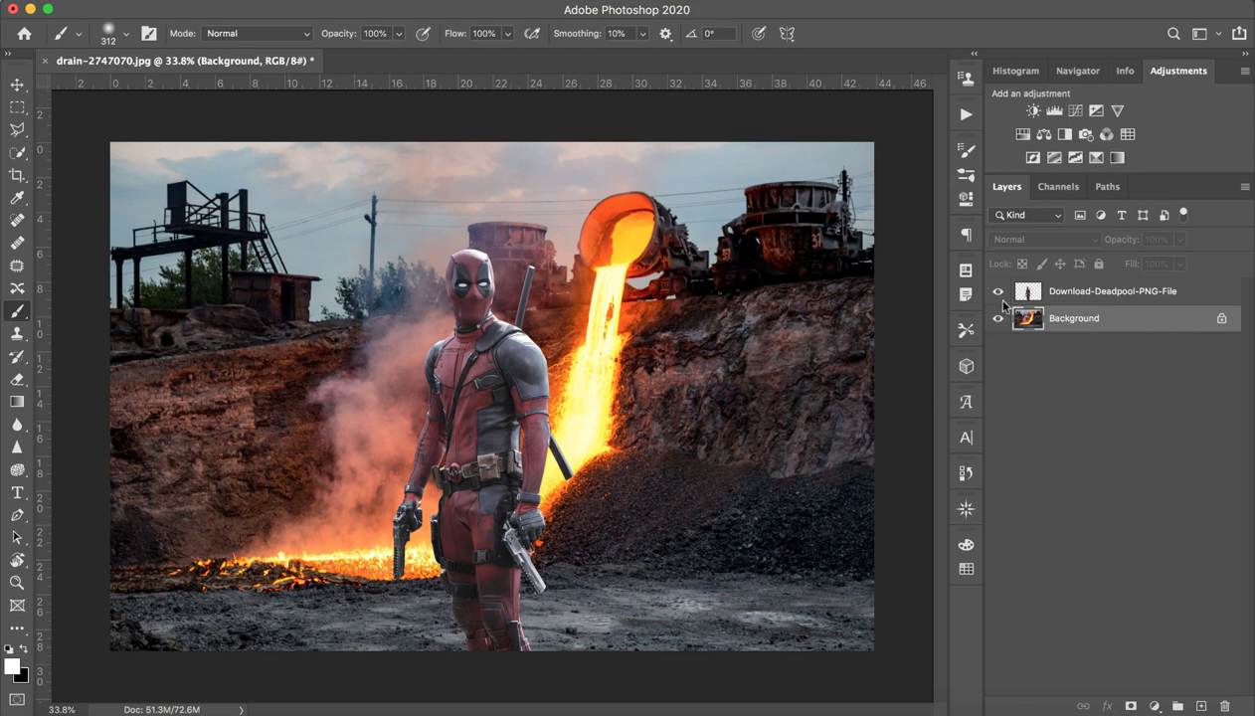
click(1033, 111)
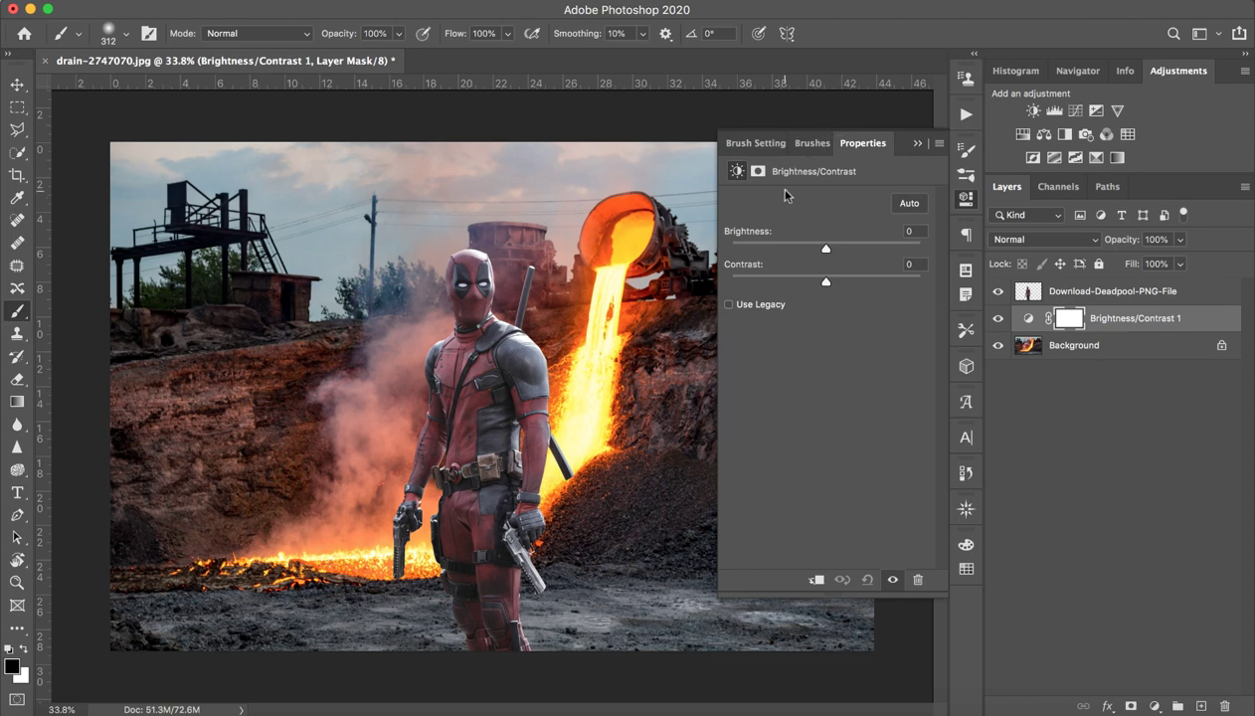
Auto-set Brightness/Contrast to 28 brightness and -28 contrast, then add a Black & White adjustment.
click(908, 203)
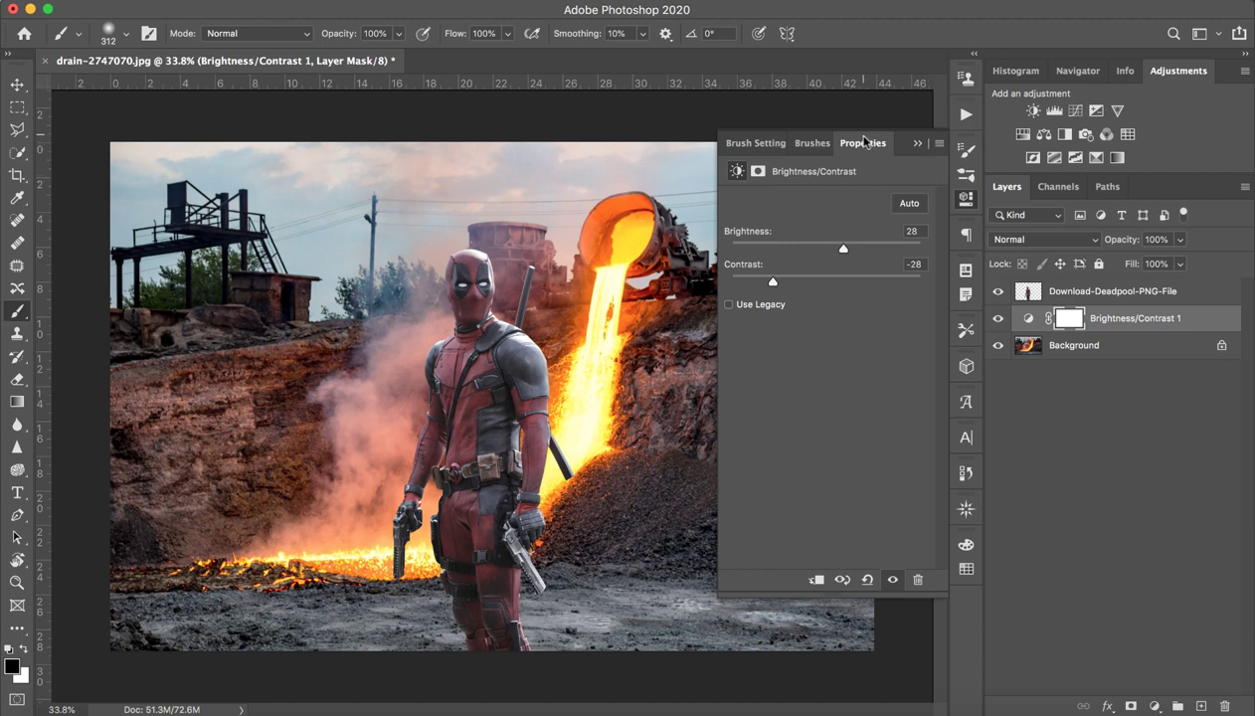
click(918, 145)
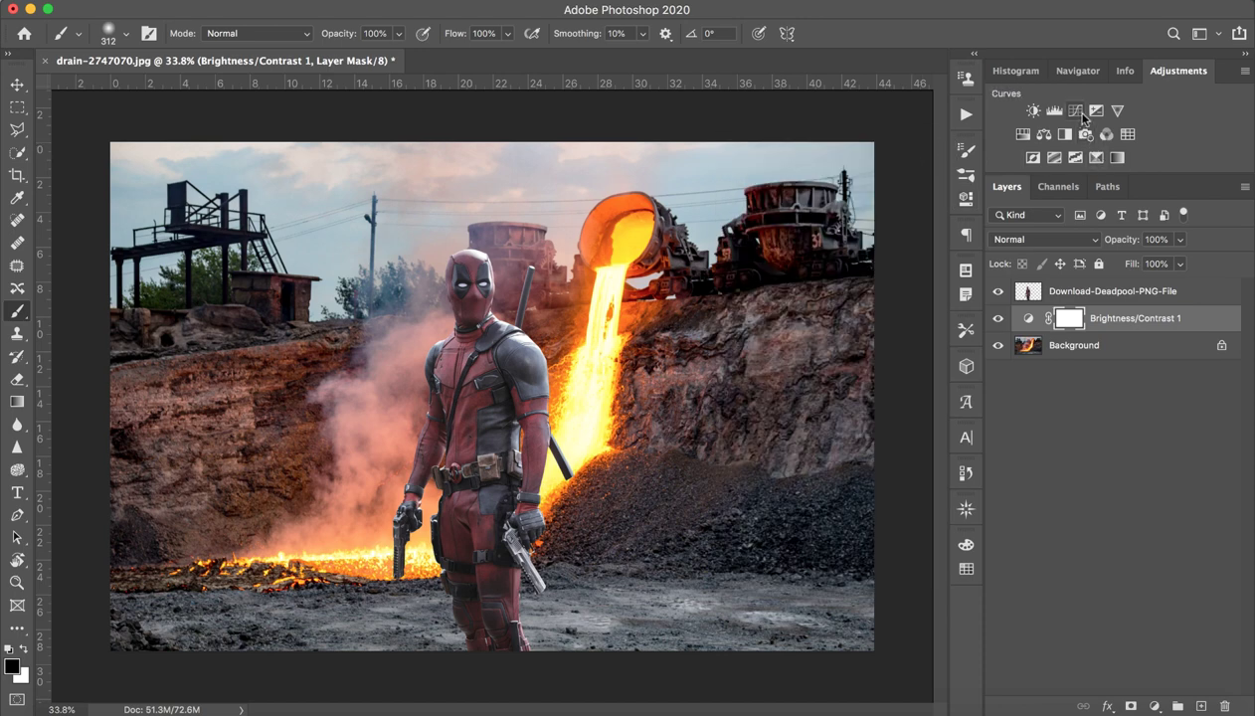
click(1065, 134)
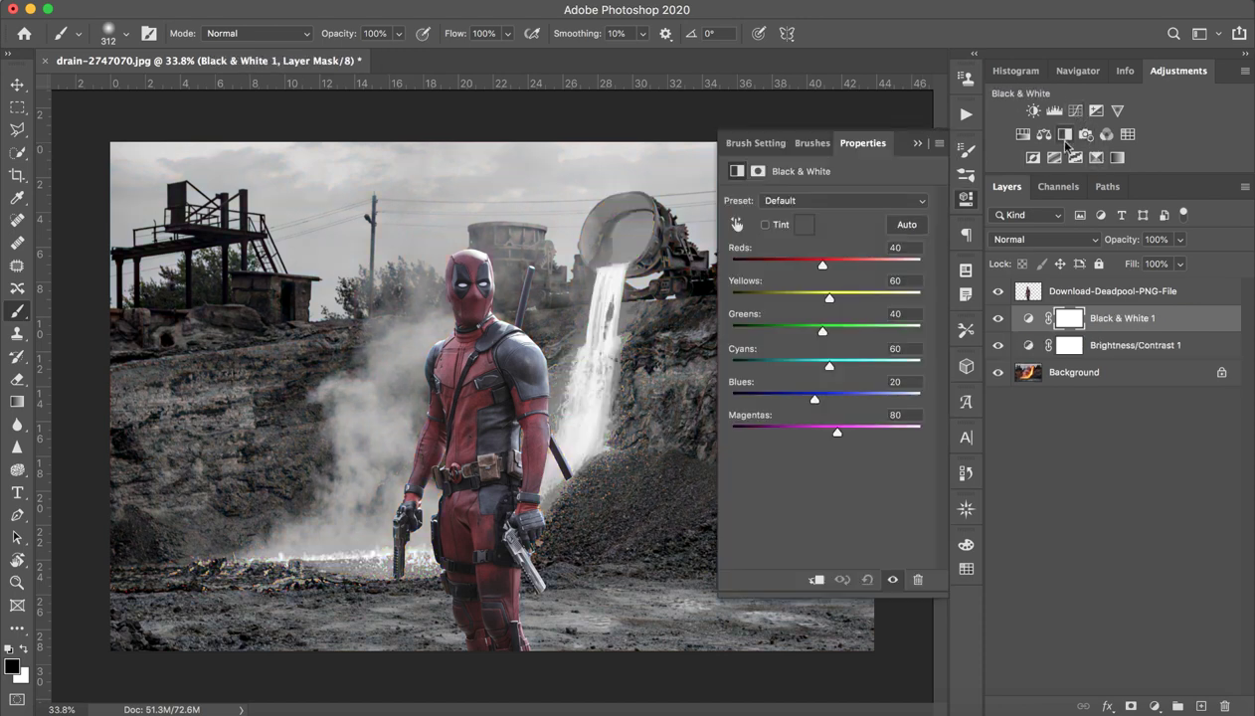
Move Black & White 1 and Brightness/Contrast 1 above the Deadpool layer.
drag(1144, 316, 1128, 288)
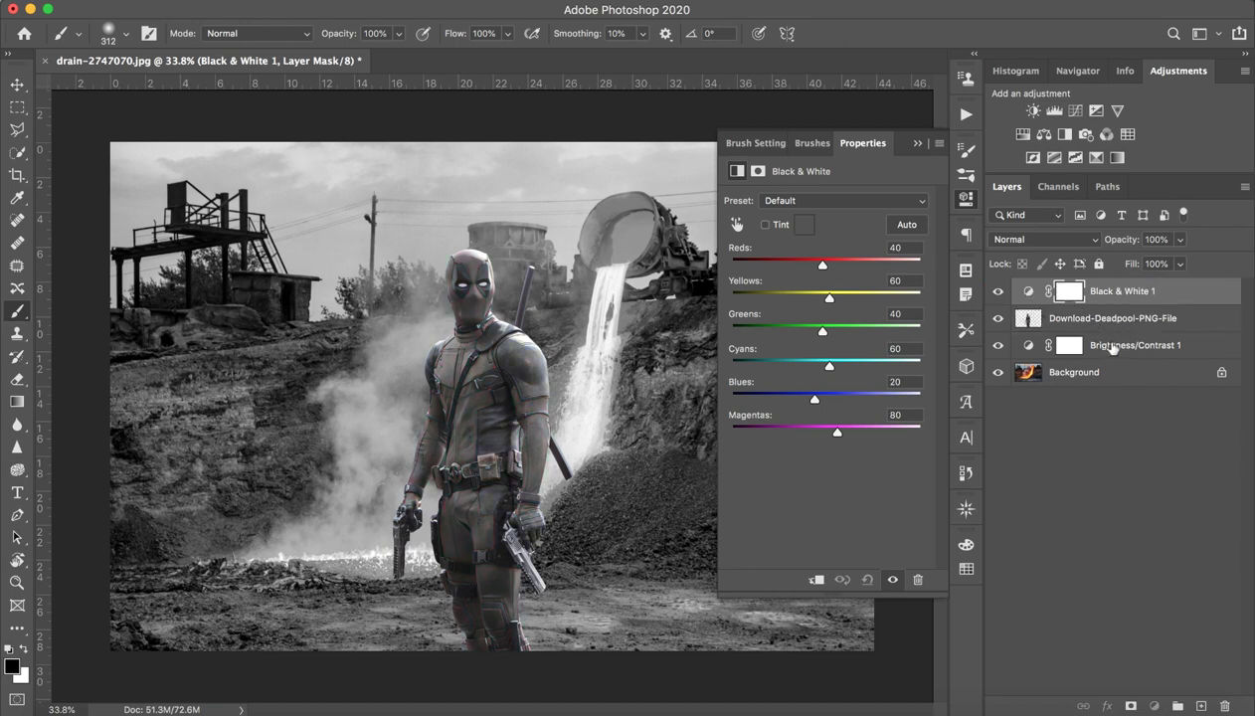
drag(1112, 344, 1093, 277)
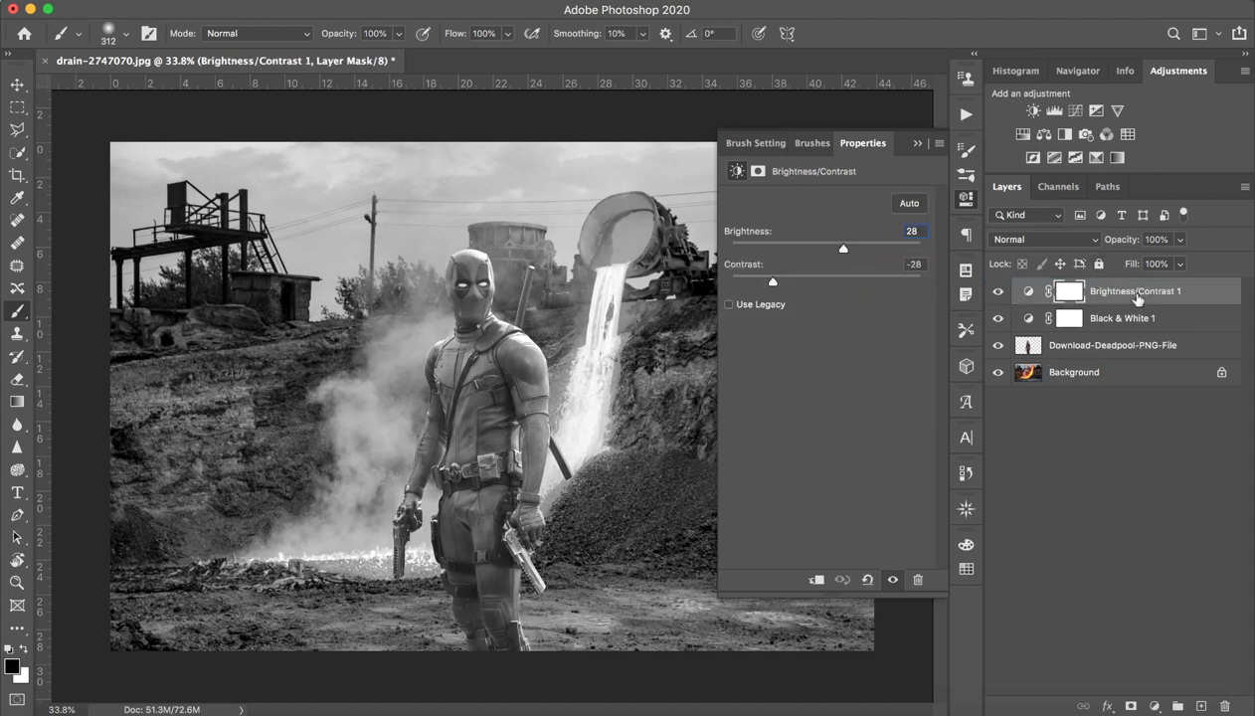
drag(1136, 298, 1128, 339)
click(1056, 462)
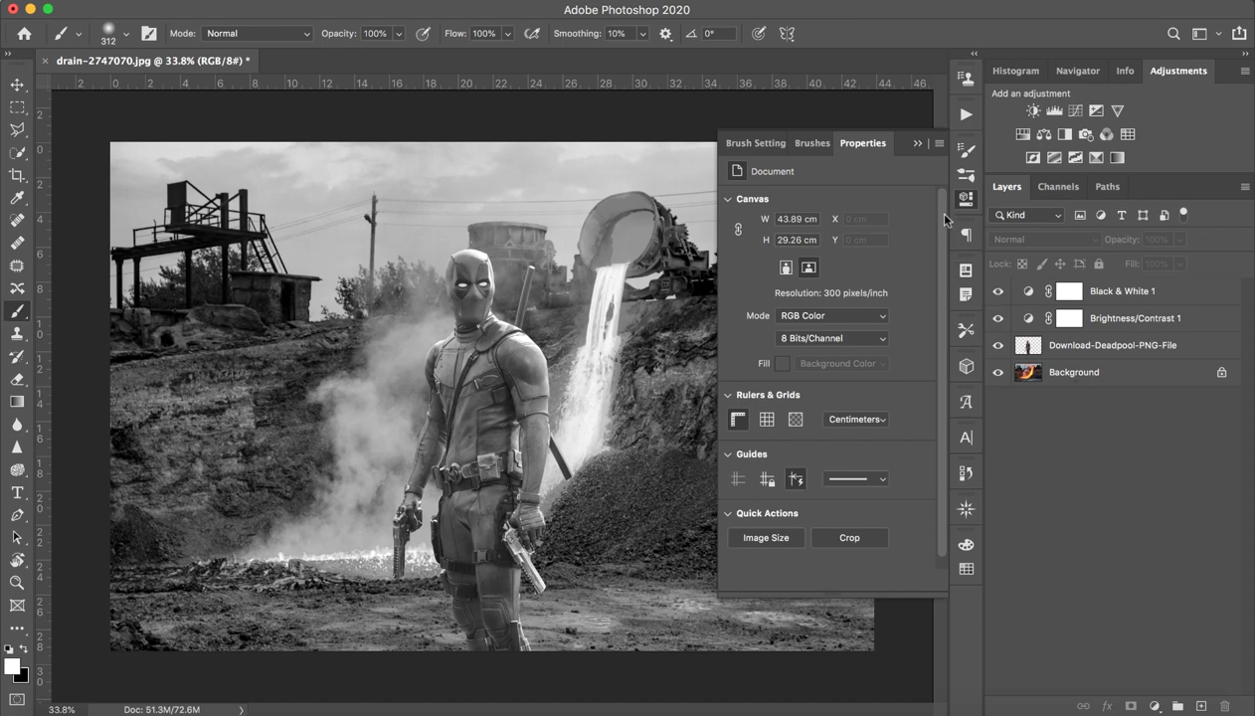
Hide Black & White 1 so the scene shows in full colour again.
click(916, 144)
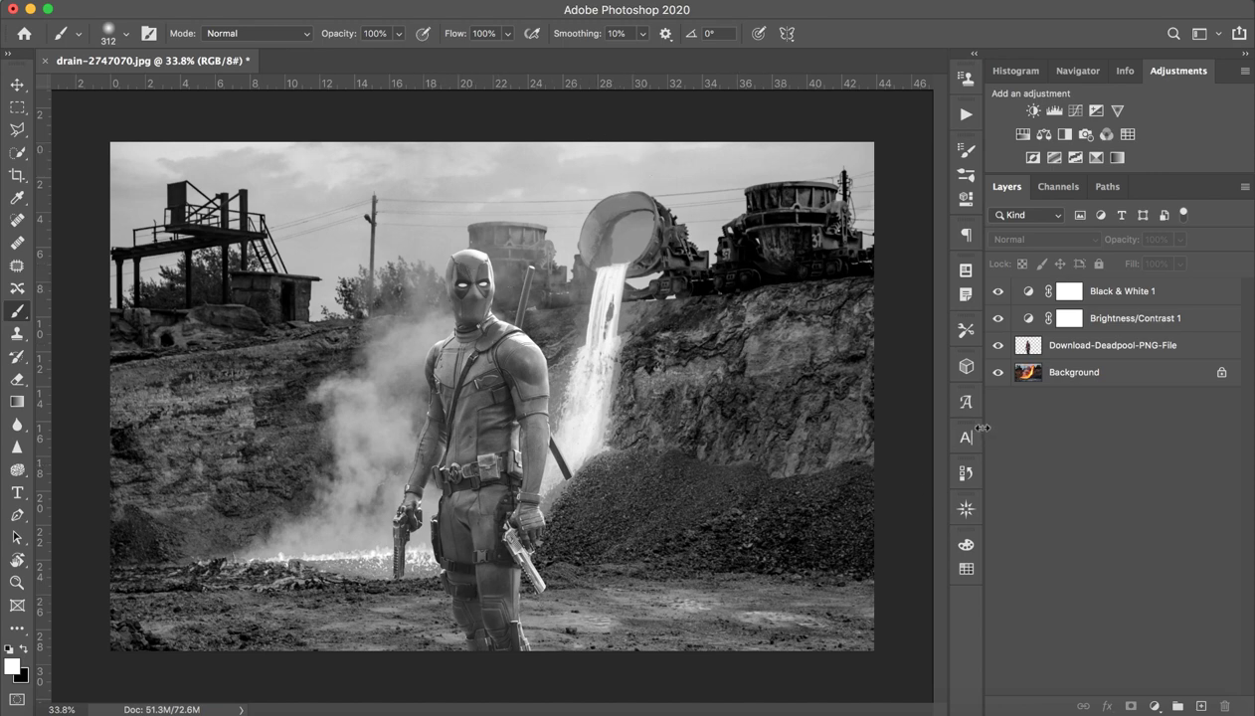
double_click(1030, 320)
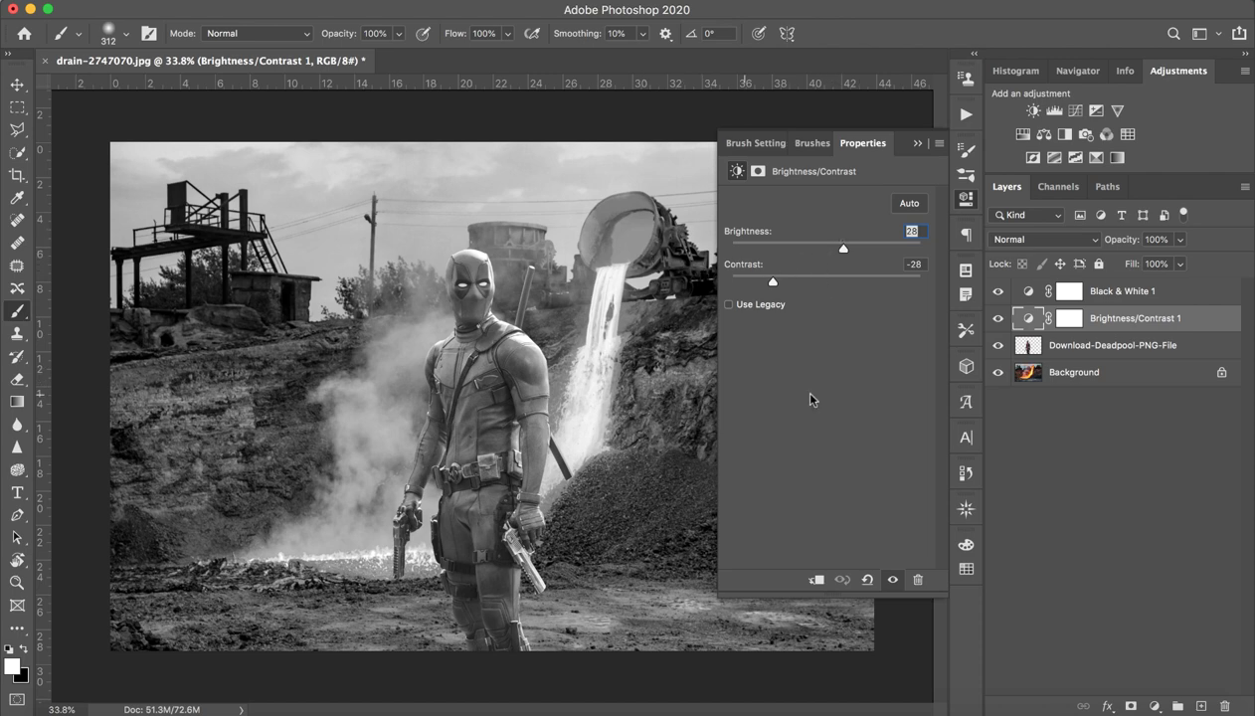
click(998, 291)
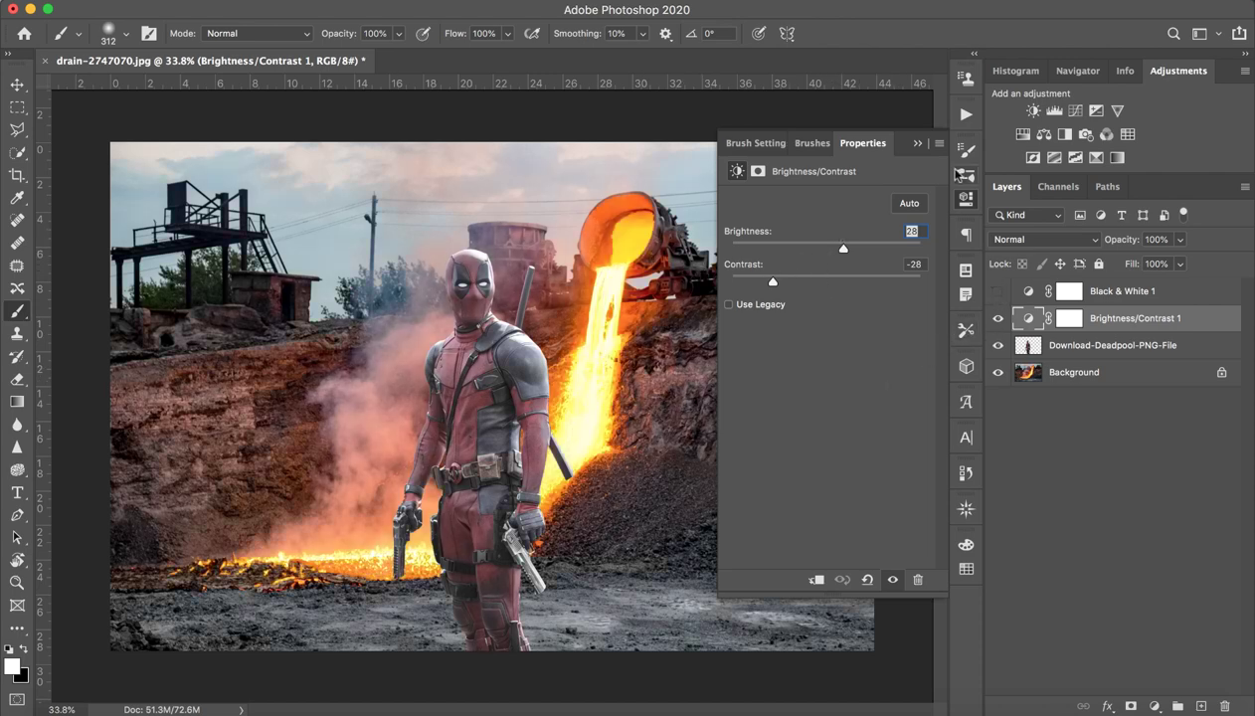
click(910, 139)
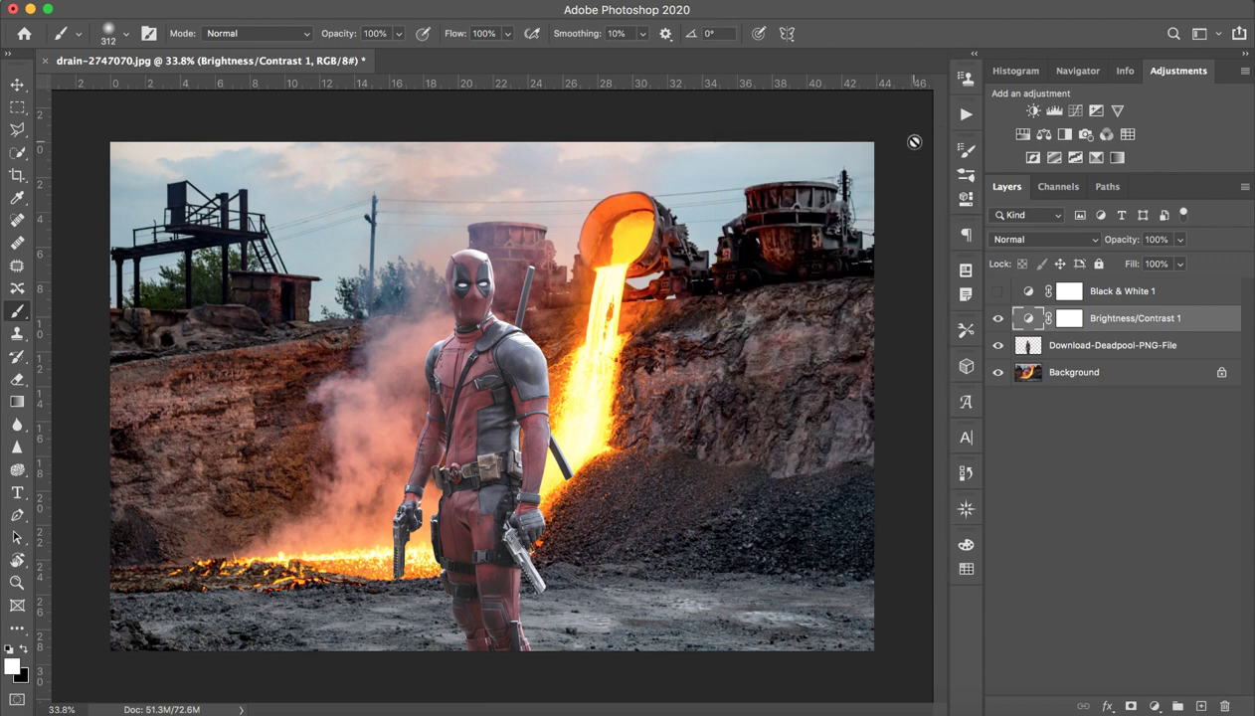
Toggle Brightness/Contrast 1 on and off to compare, leaving it on.
click(998, 318)
click(998, 318)
click(998, 318)
click(998, 318)
click(998, 318)
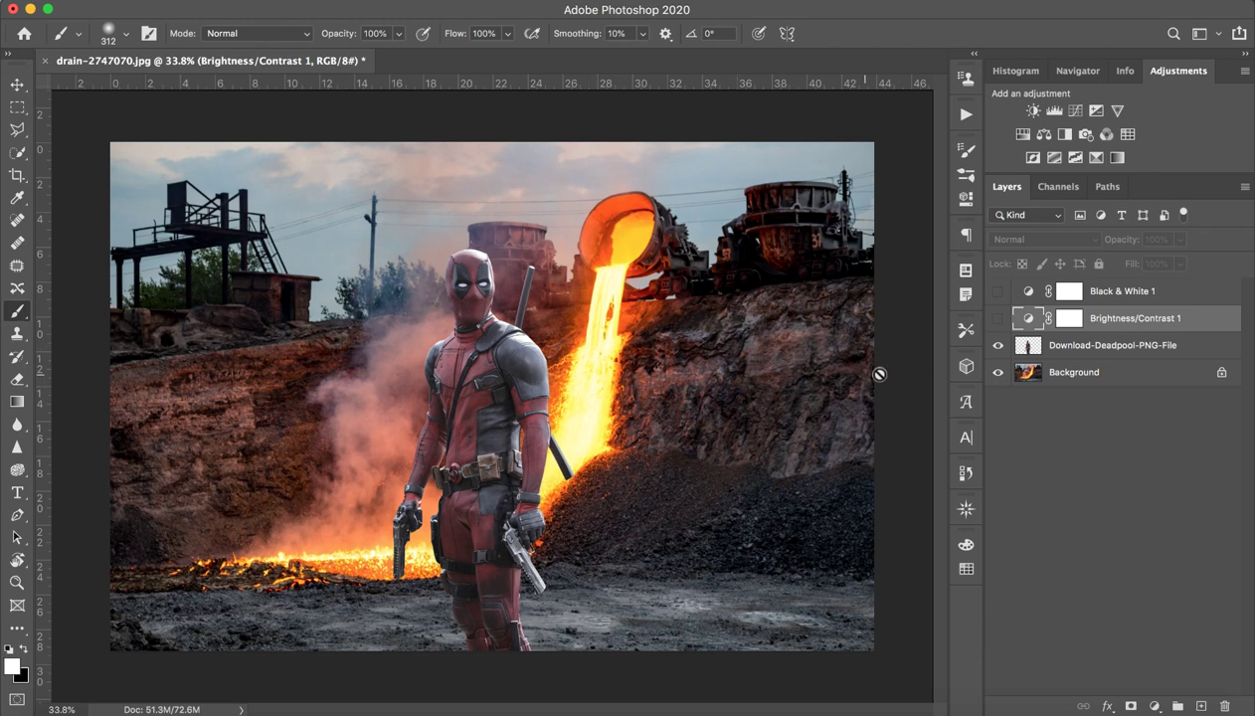
click(998, 318)
Toggle Deadpool, Brightness/Contrast 1 and Background visibility to view the cutout alone.
click(997, 345)
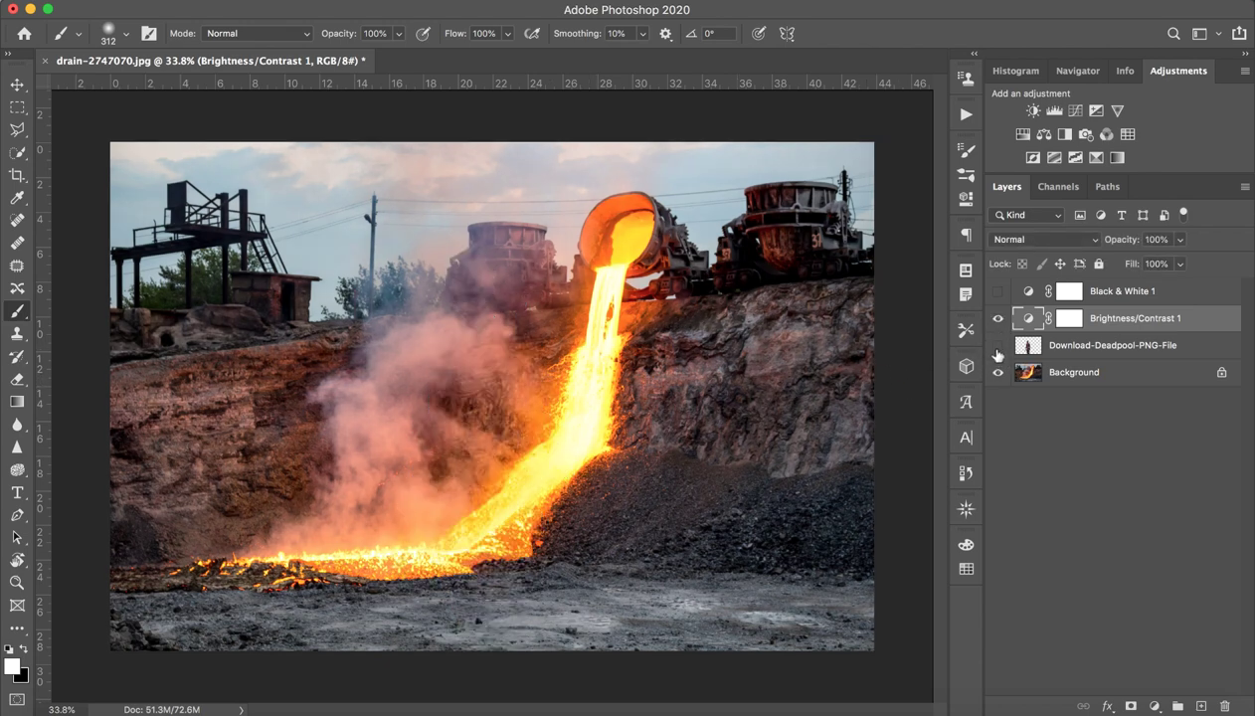
click(996, 346)
click(998, 345)
click(998, 320)
click(998, 320)
click(997, 318)
click(997, 372)
Flip Brightness/Contrast 1 visibility repeatedly to judge its effect, ending with it on.
click(997, 345)
click(997, 318)
click(997, 319)
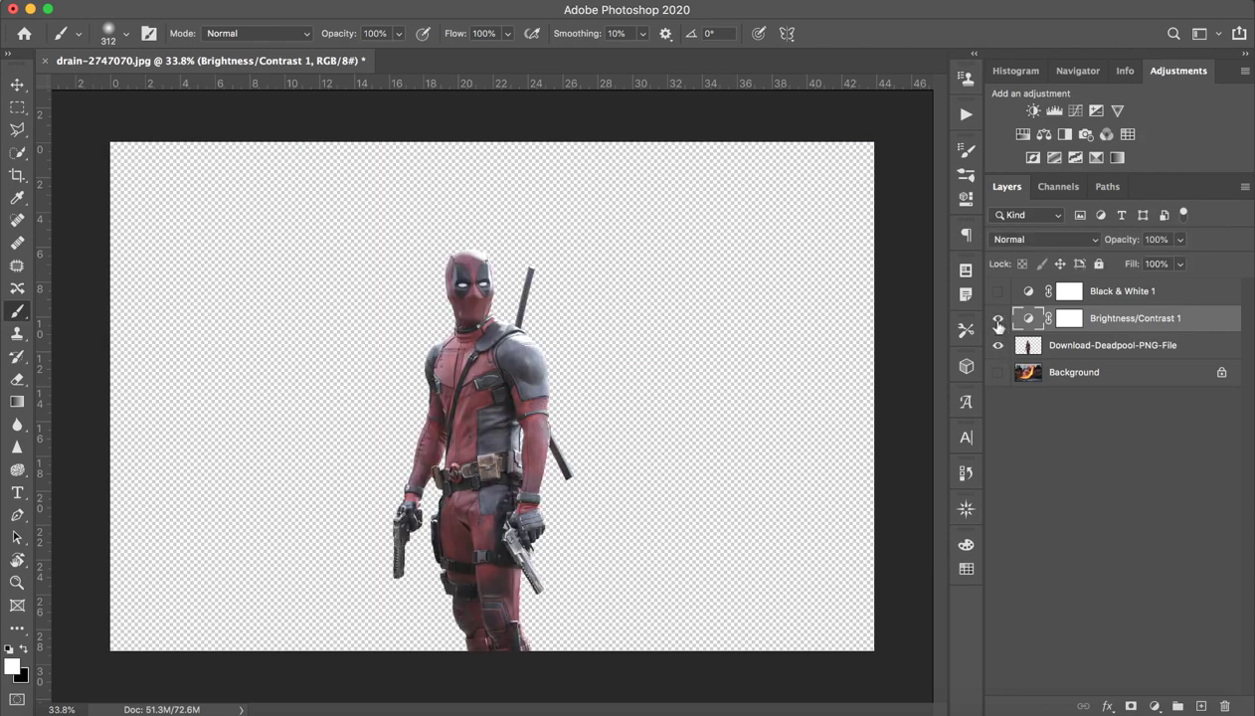
click(998, 320)
click(997, 320)
click(997, 321)
click(997, 321)
Show Deadpool and Background again and select the Brightness/Contrast 1 layer.
click(997, 345)
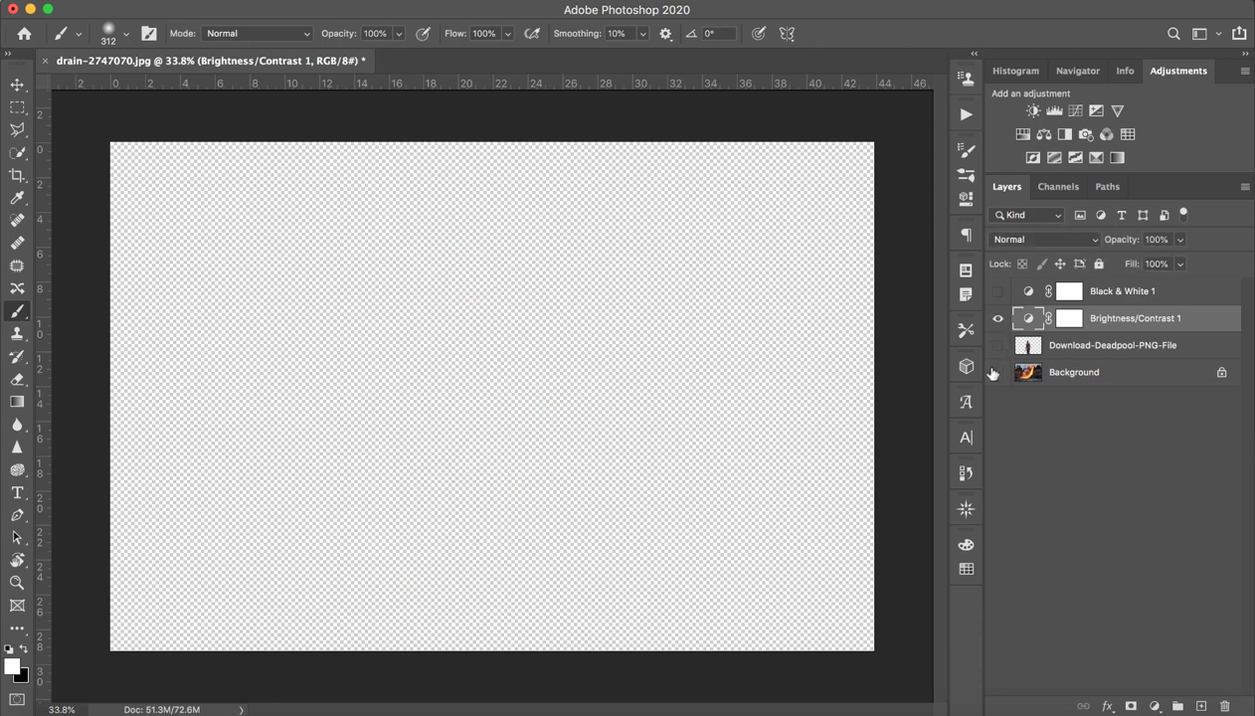
click(997, 372)
click(997, 345)
click(1093, 349)
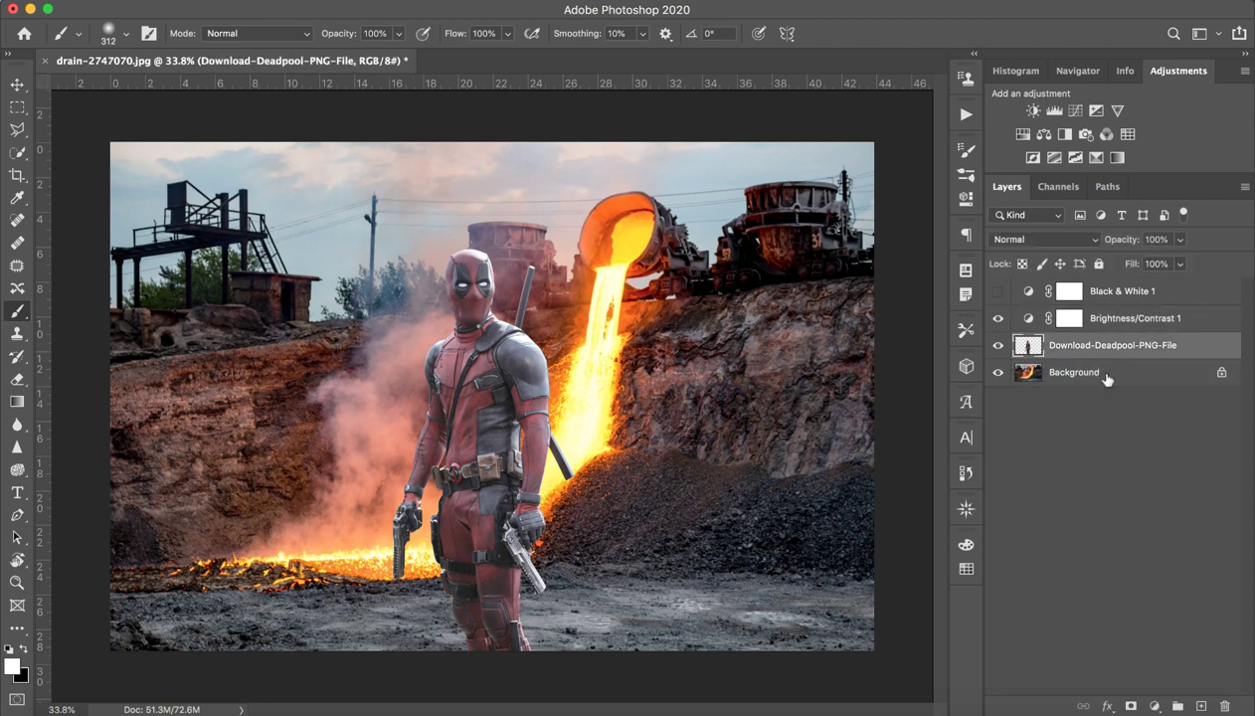
click(1097, 328)
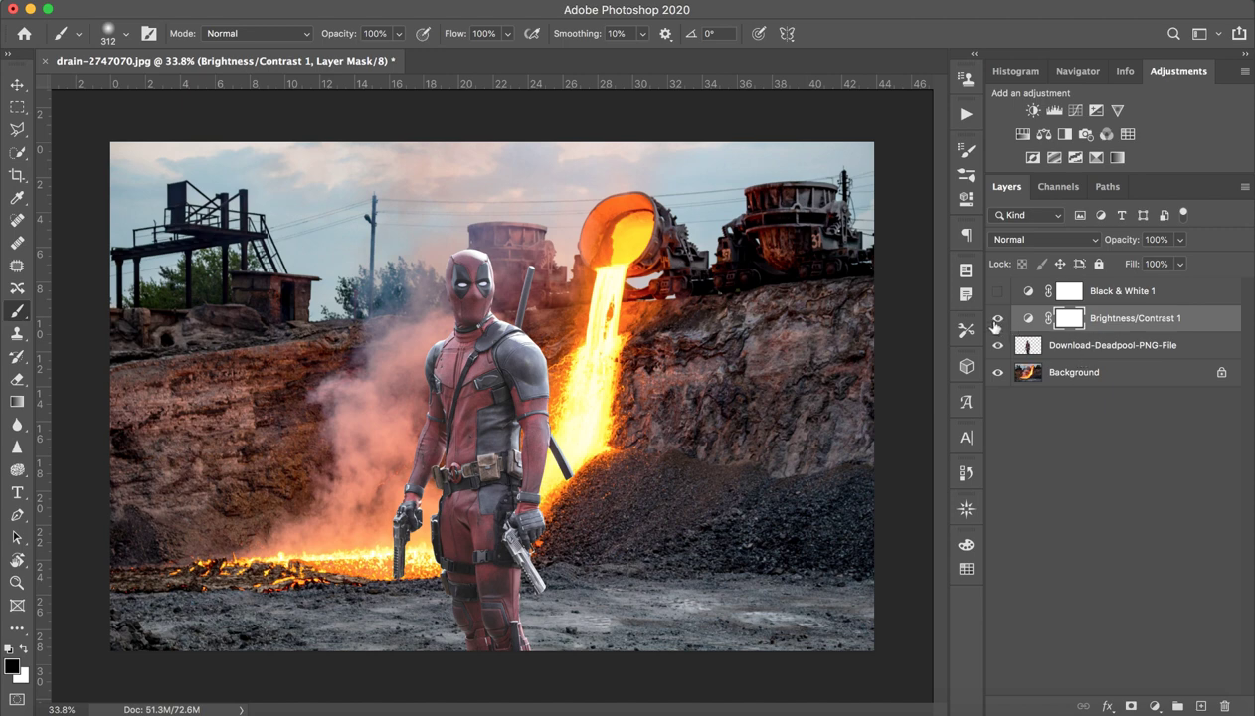
Turn Black & White 1 back on, comparing with Brightness/Contrast 1 and colour toggled, ending grayscale.
click(1176, 290)
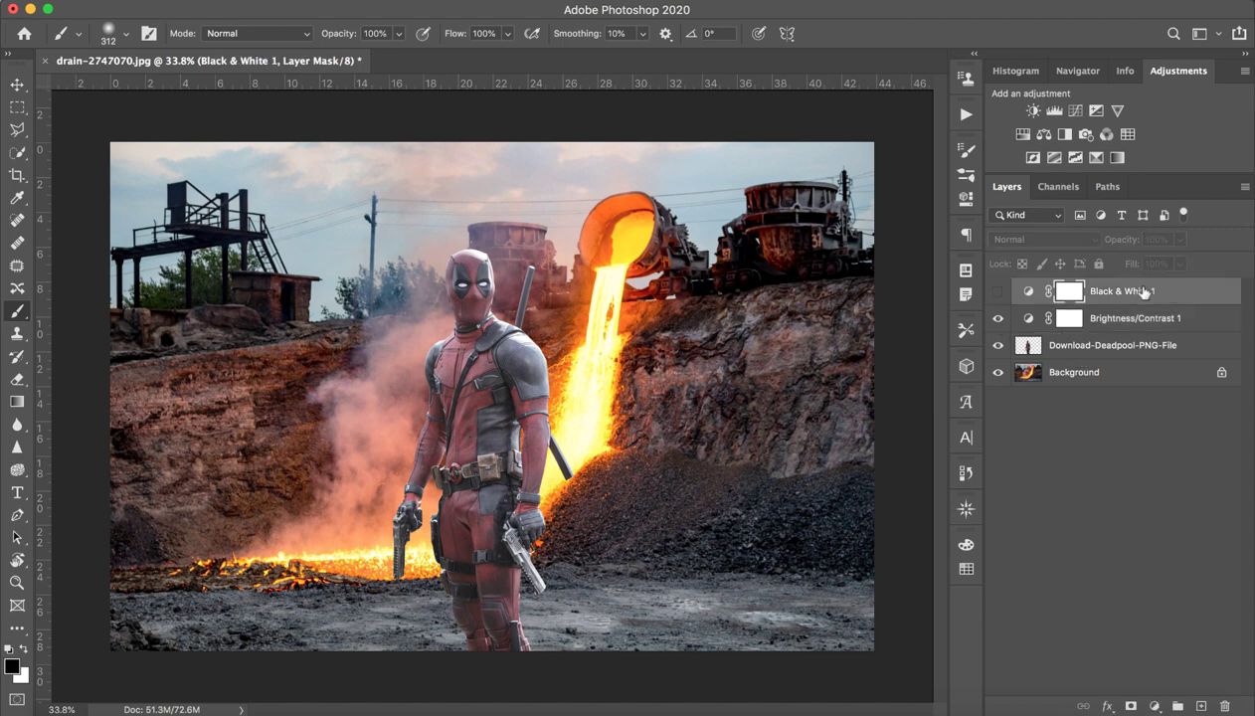
click(997, 291)
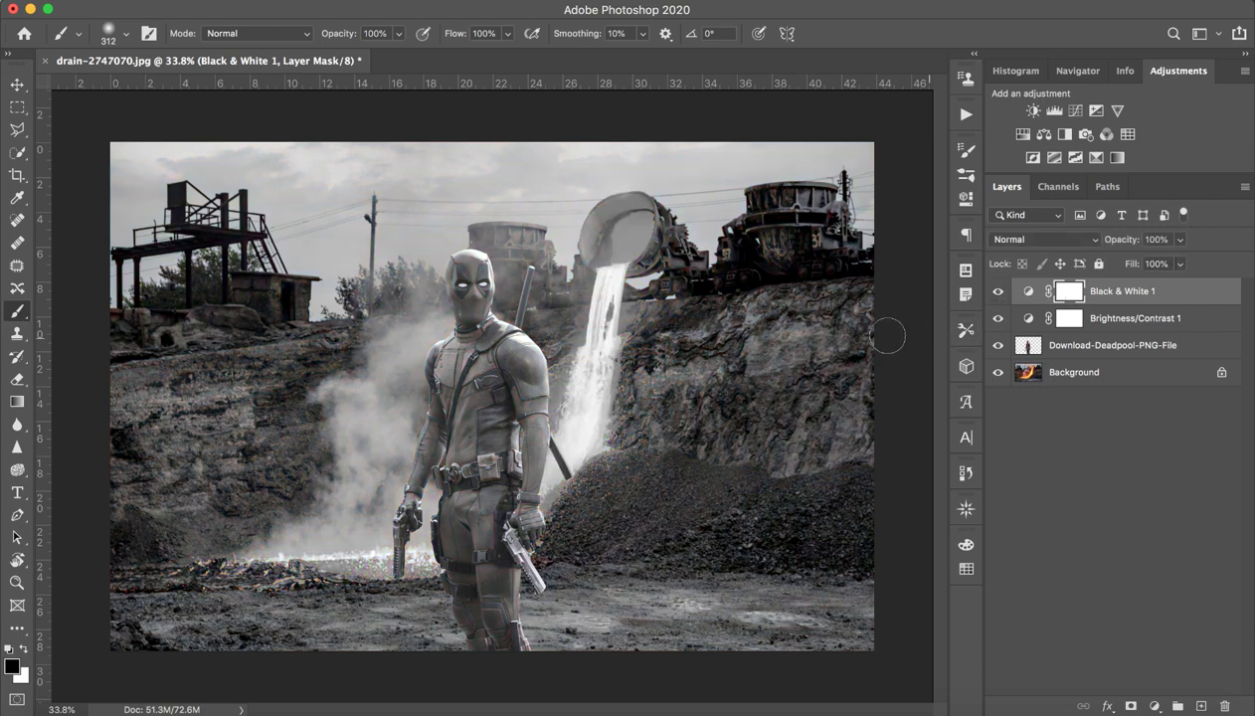
click(997, 319)
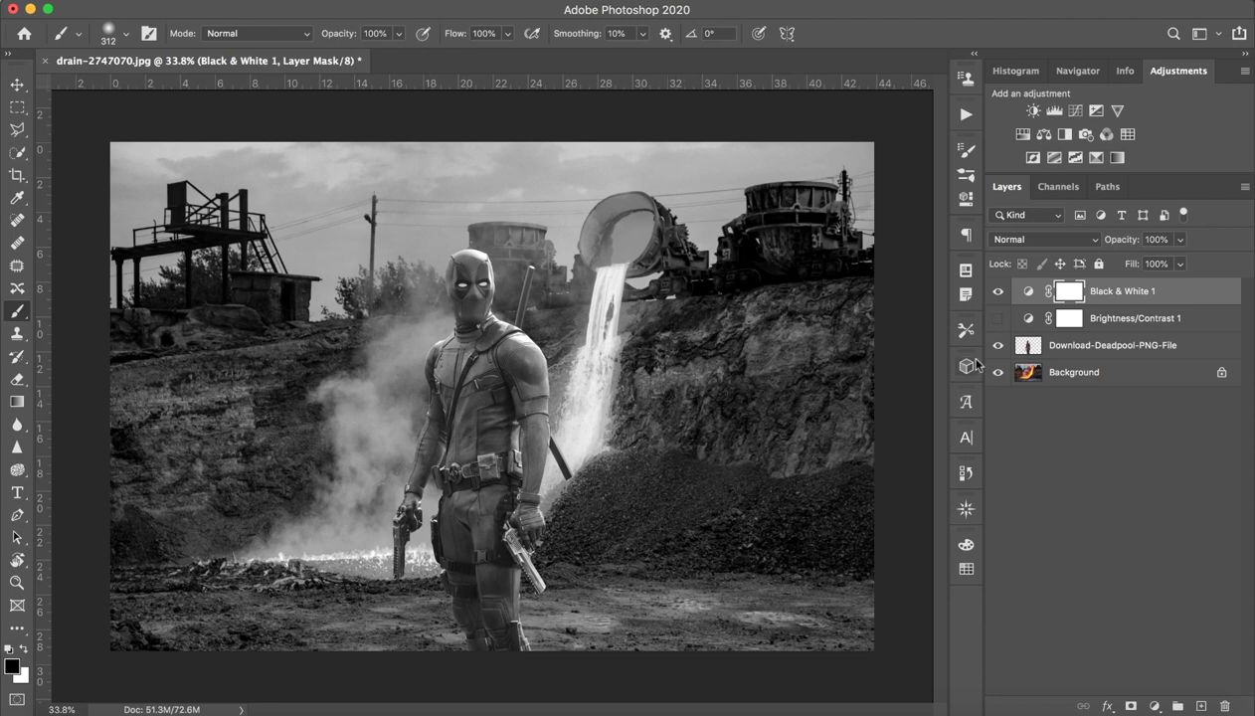
click(997, 320)
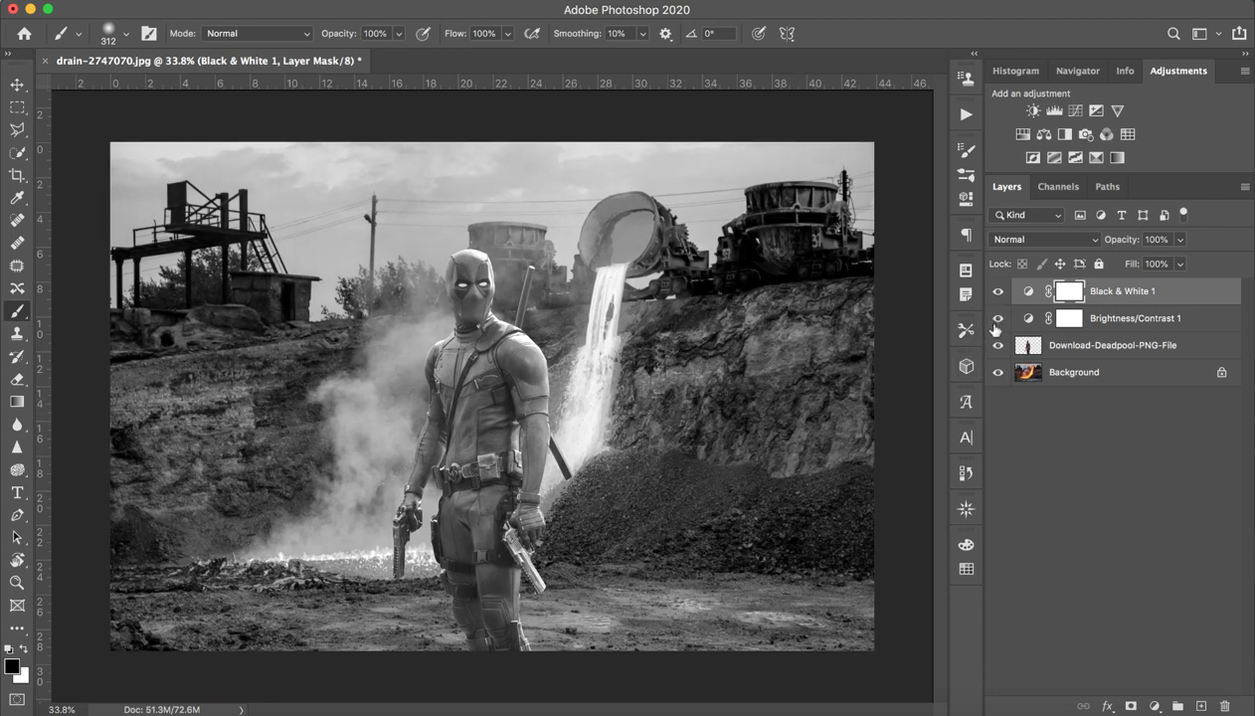
click(1121, 328)
click(997, 291)
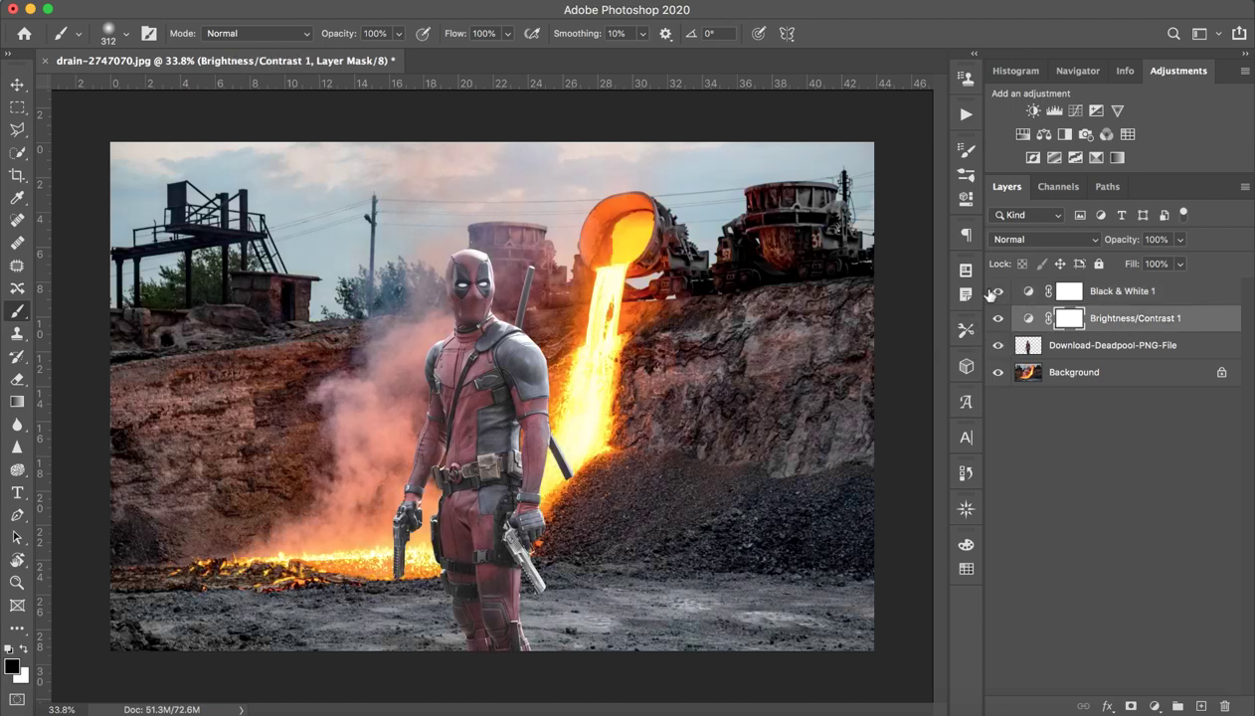
click(997, 292)
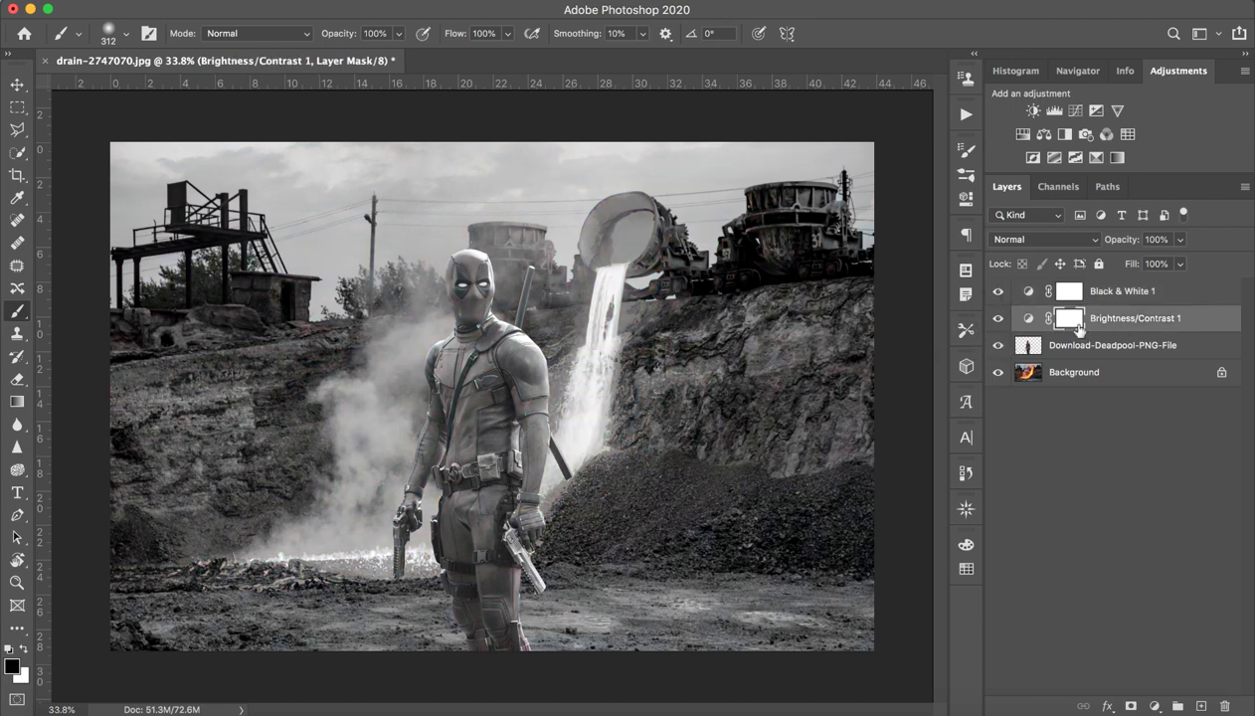
Add a Curves 1 adjustment with a contrast S-curve and compare it in colour.
click(1074, 111)
drag(806, 357, 806, 370)
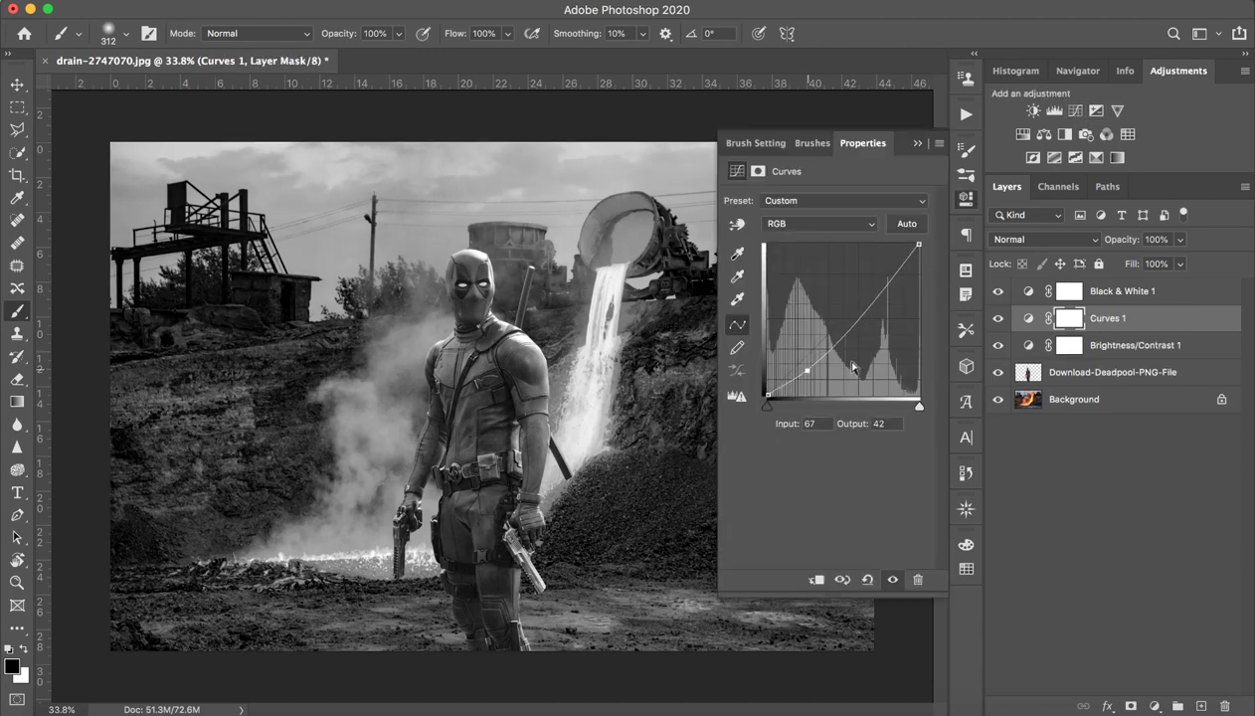
drag(870, 293, 881, 271)
drag(799, 375, 799, 372)
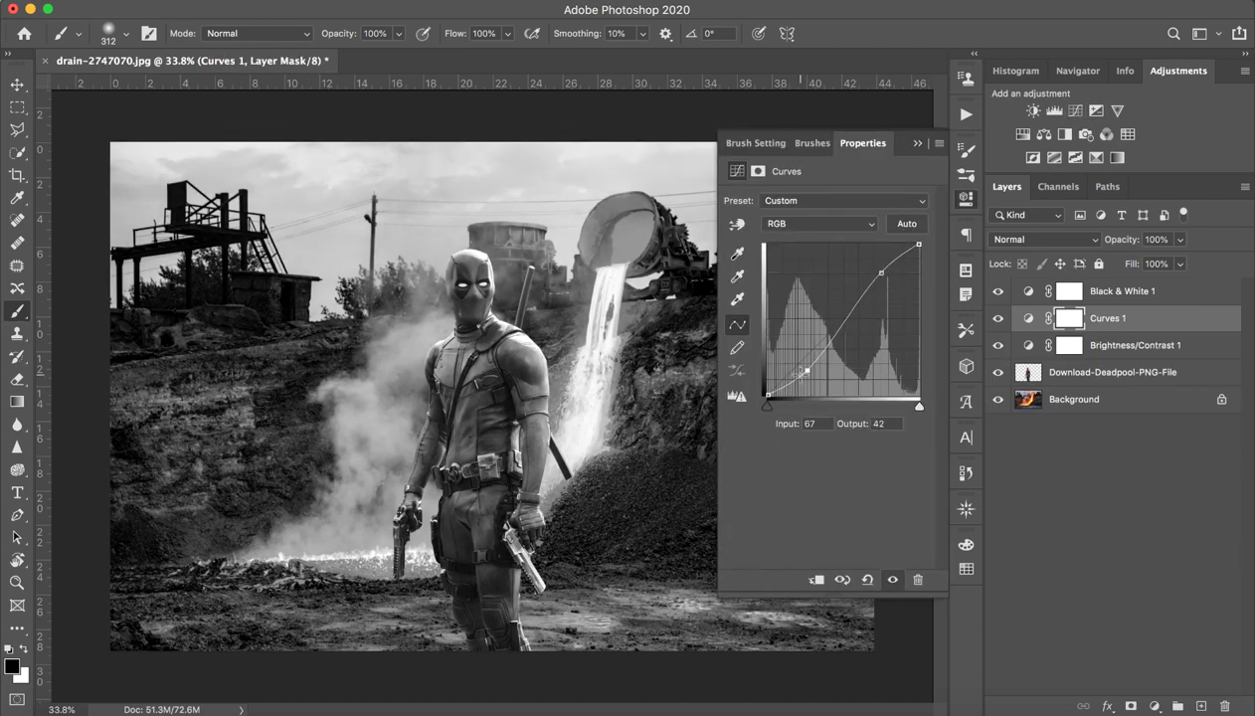
click(917, 143)
click(997, 291)
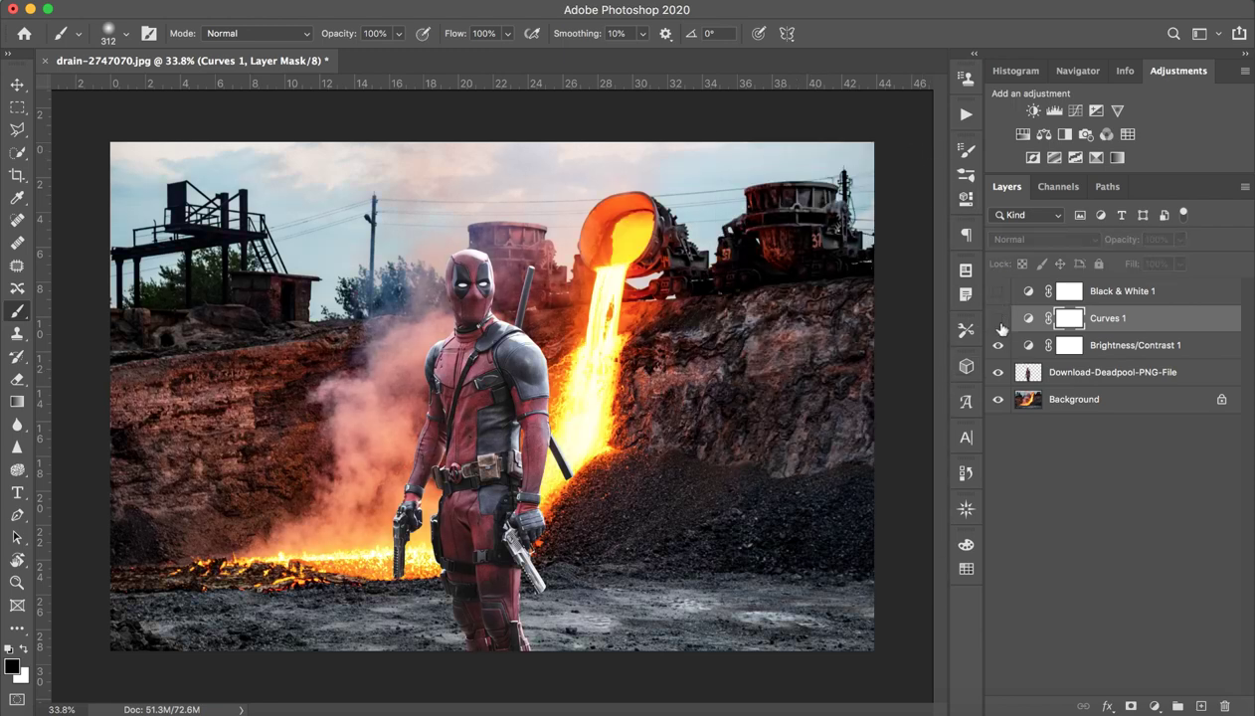
click(997, 345)
click(997, 347)
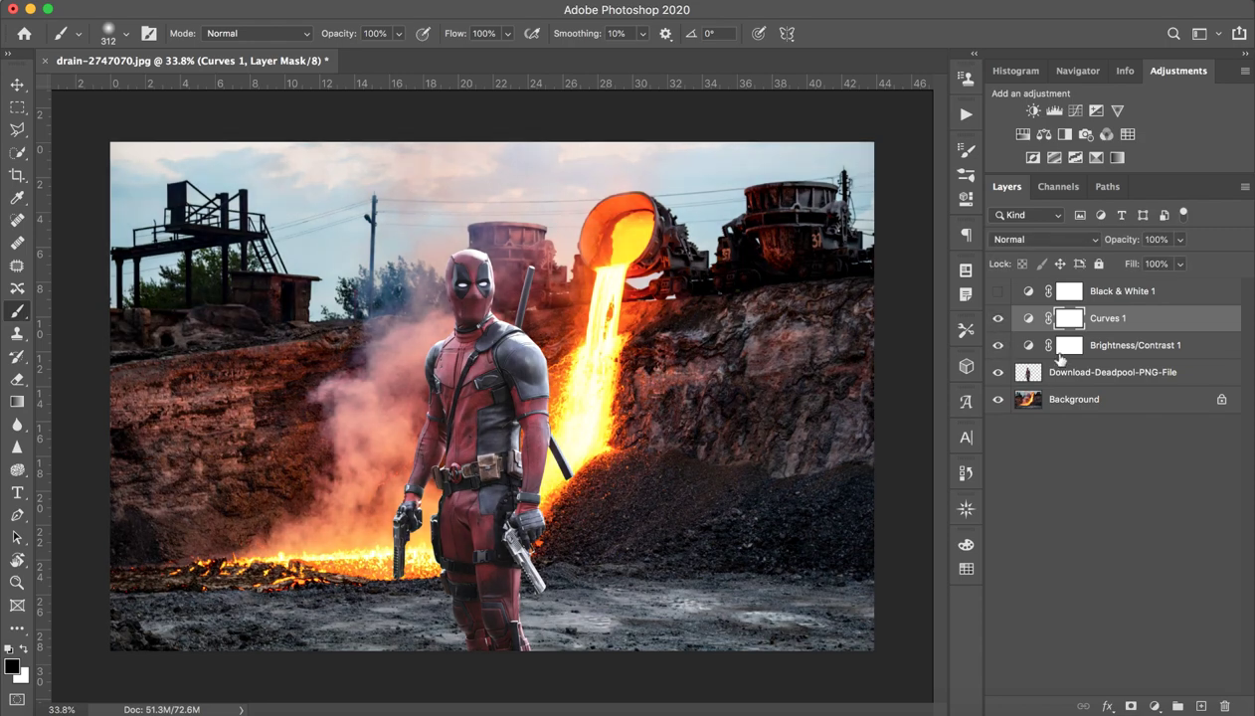
Group Curves 1 and Brightness/Contrast 1 into Group 1 and toggle it to compare.
shift+click(1121, 347)
key(ctrl+g)
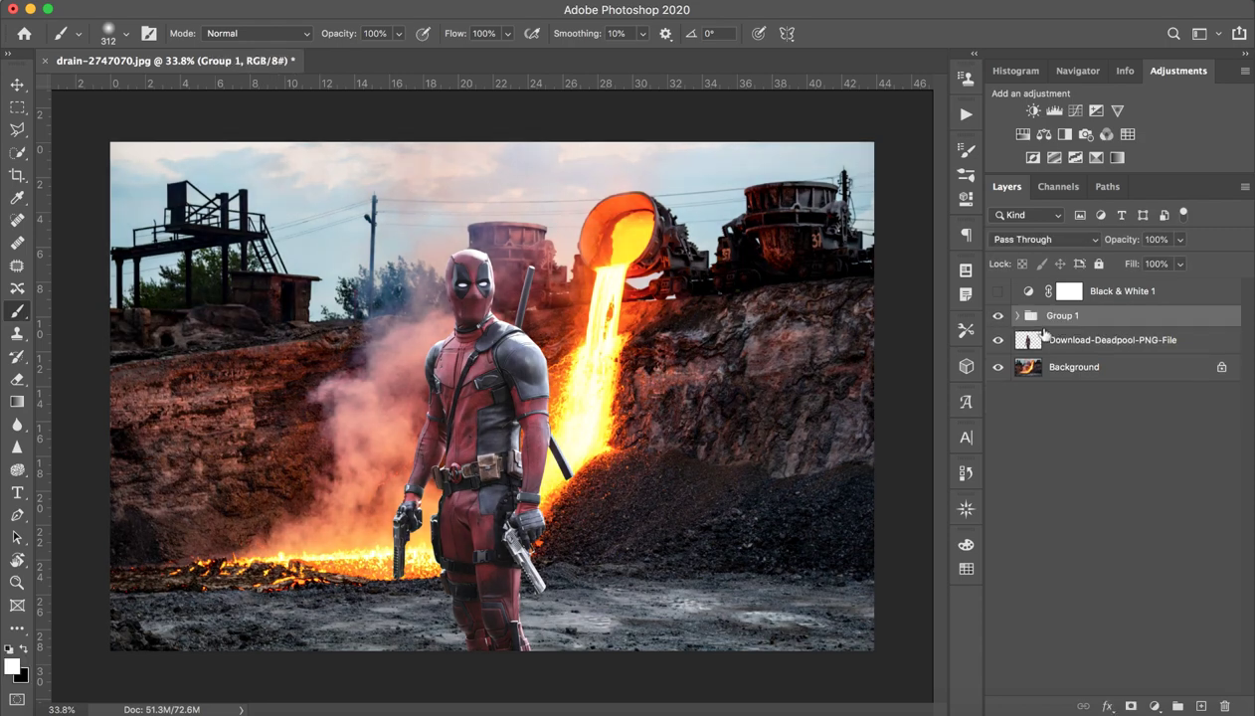
click(997, 315)
click(997, 315)
click(997, 318)
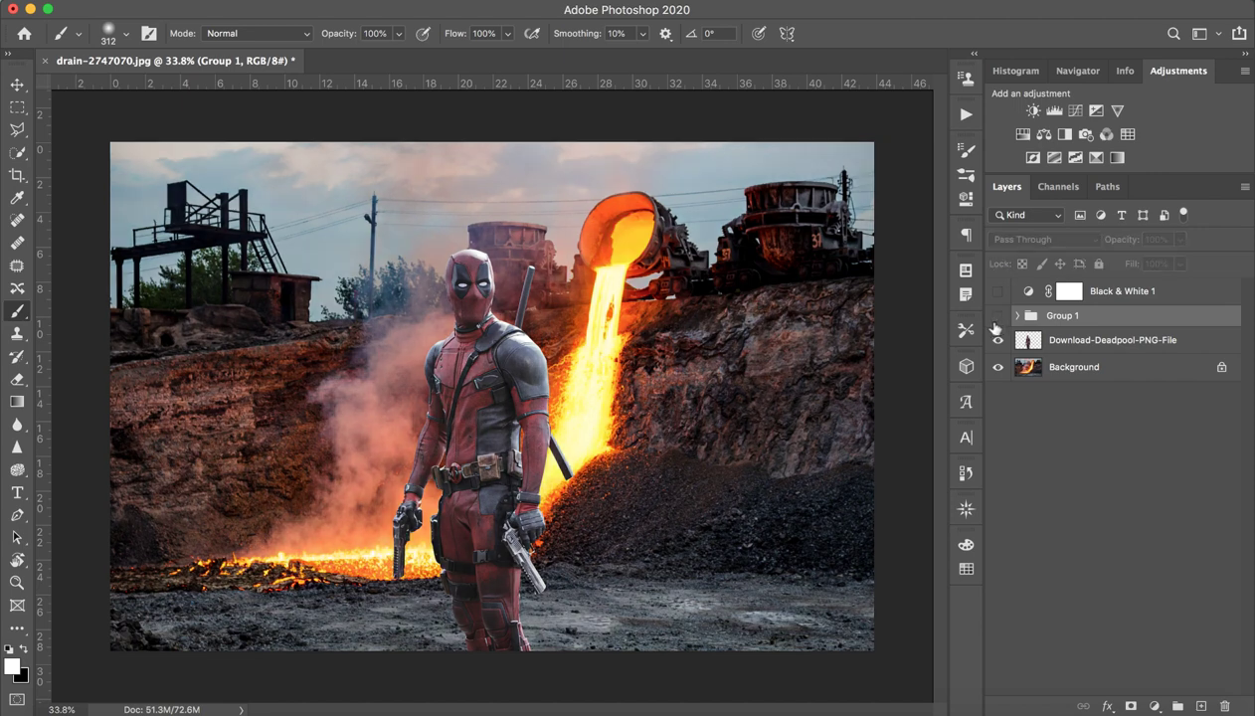
click(997, 318)
click(998, 318)
click(998, 318)
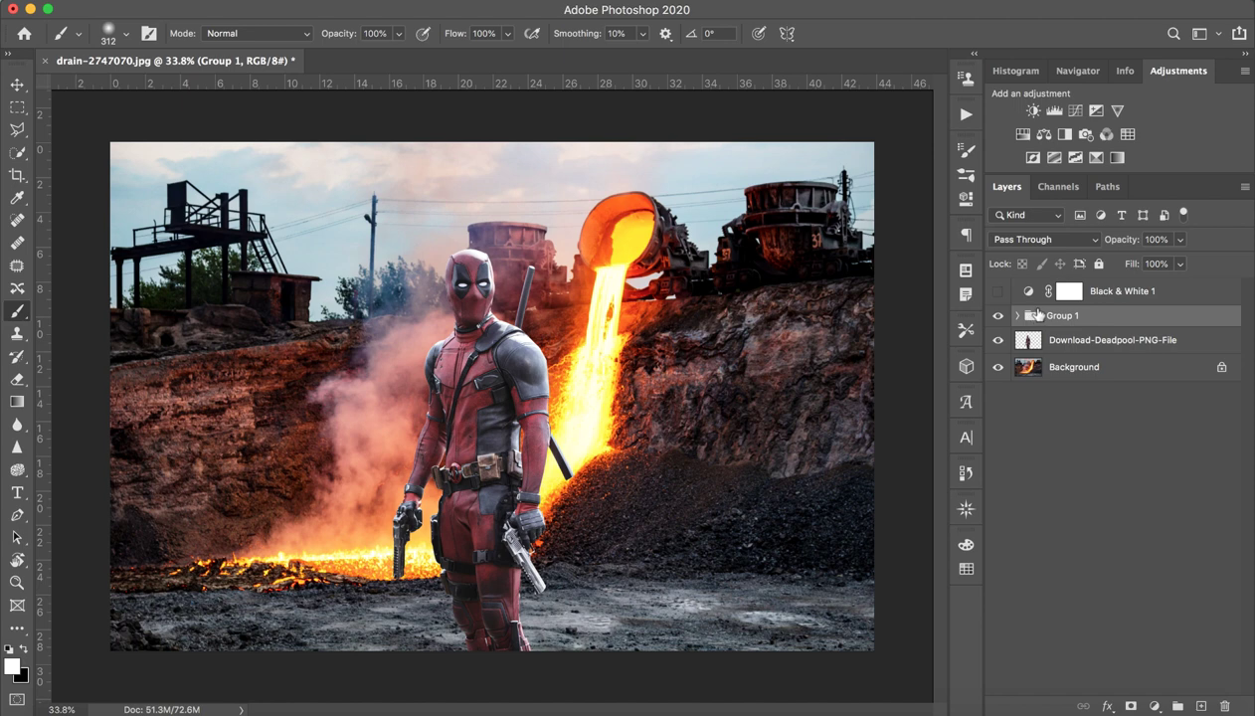
Delete Group 1 together with Black & White 1.
click(1204, 292)
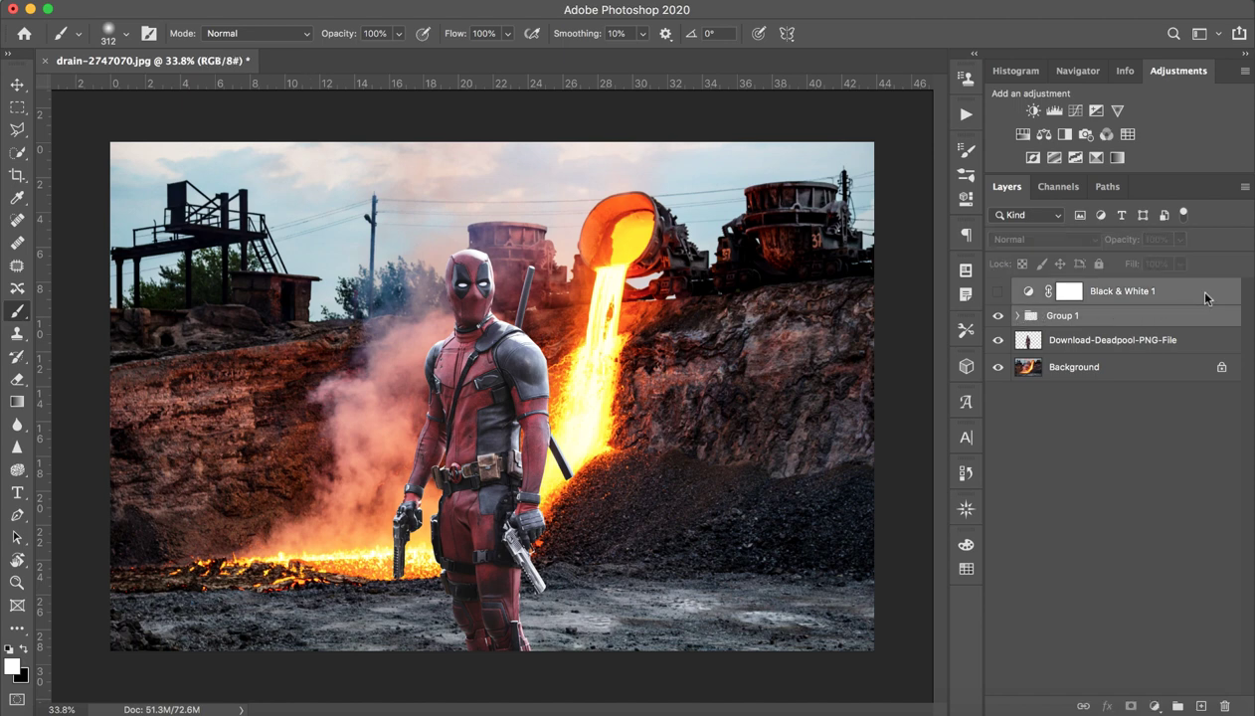
click(1224, 705)
click(1029, 379)
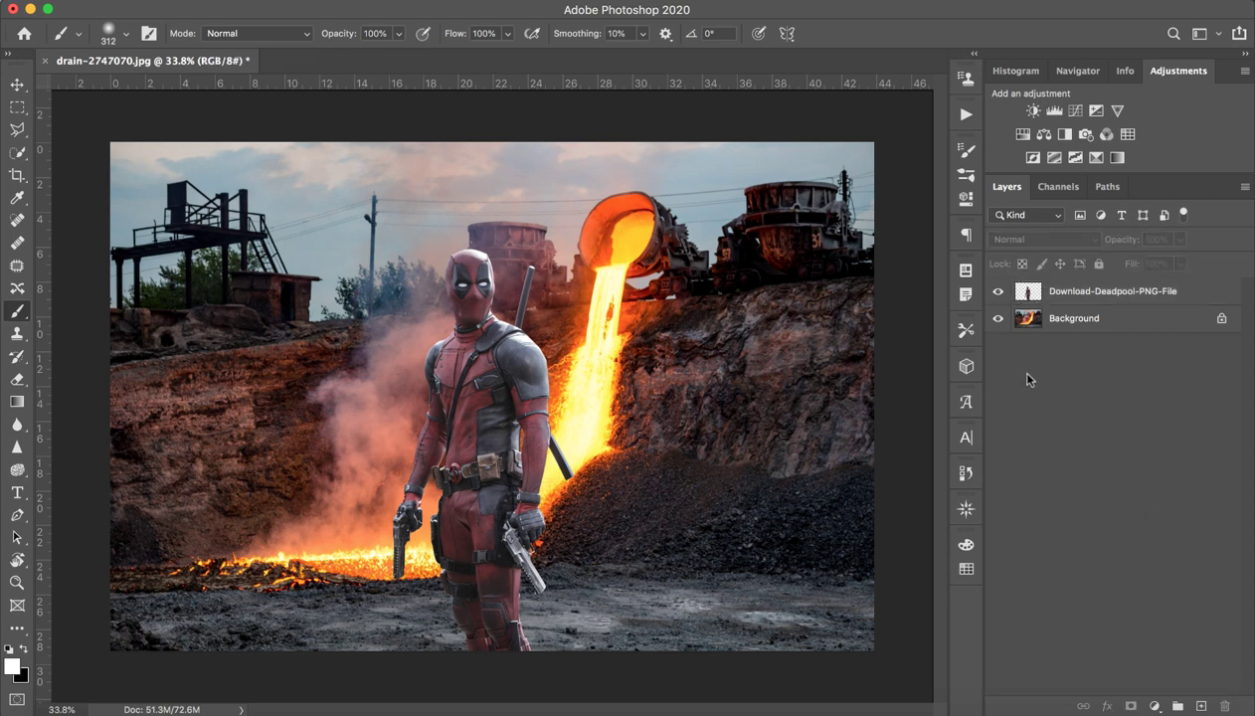
Add a Levels adjustment clipped to the Deadpool layer so it affects only the cutout.
click(1051, 116)
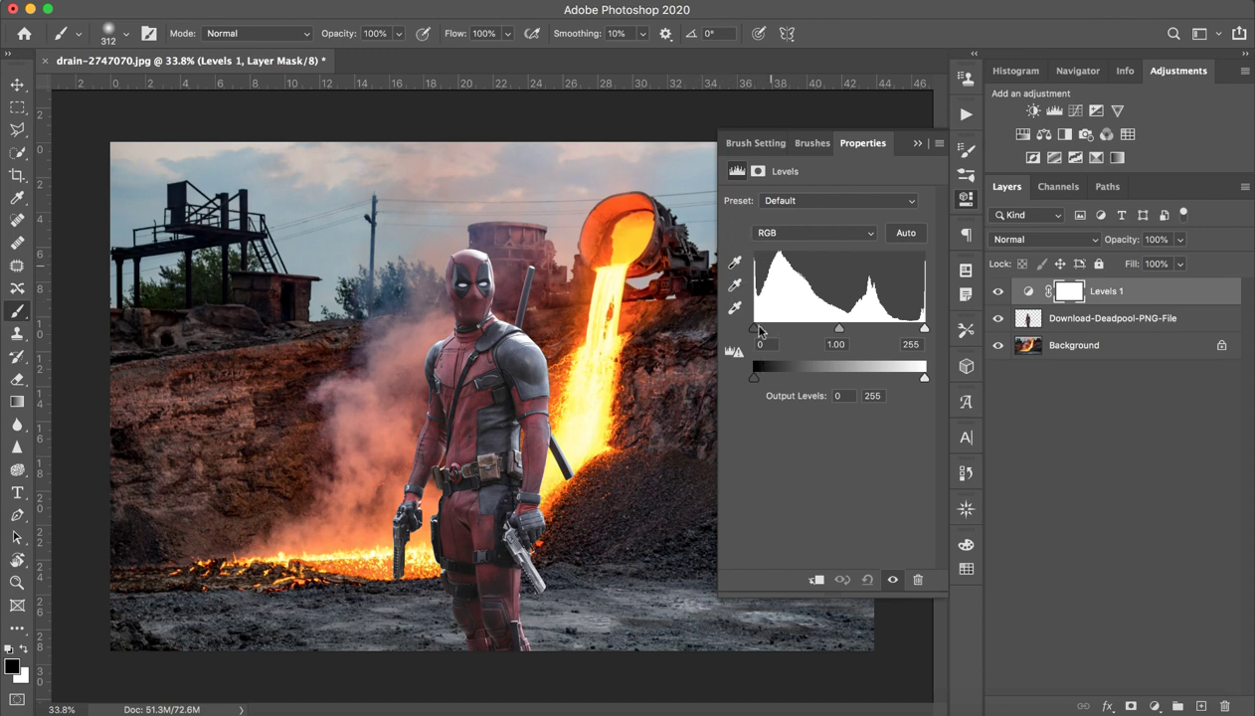
click(735, 309)
scroll(490, 566, up, 3)
alt+click(1114, 304)
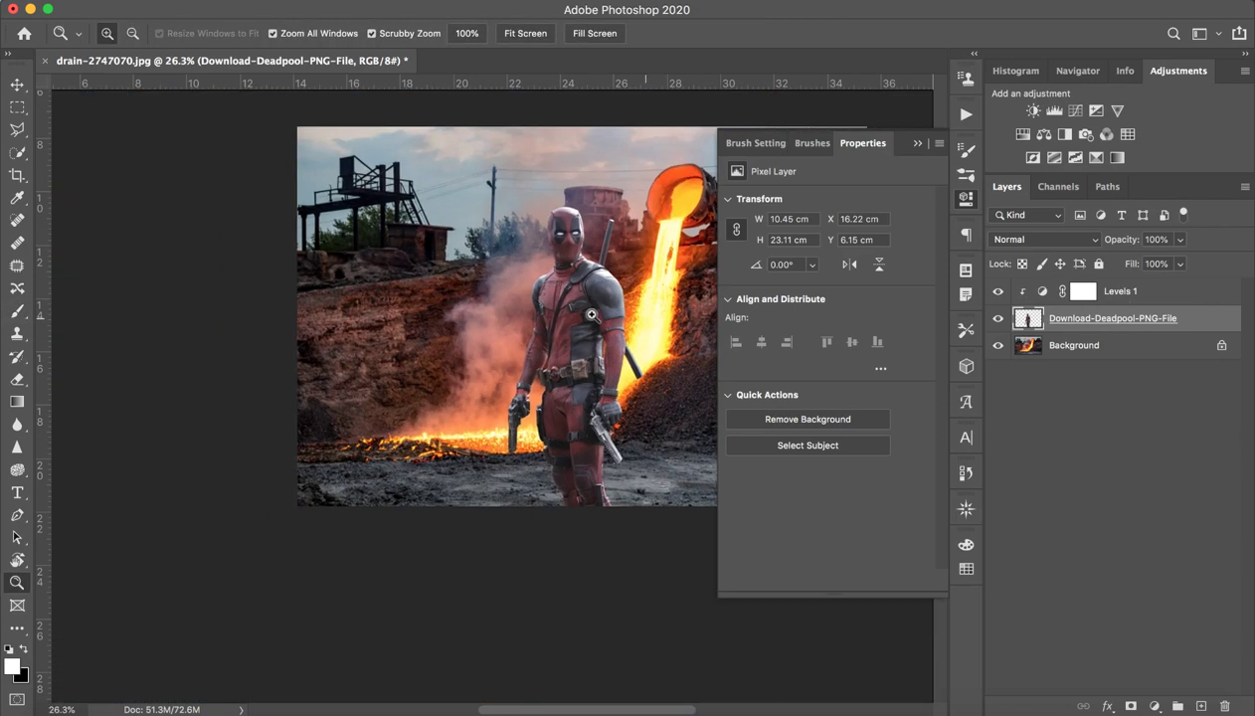
scroll(636, 314, down, 5)
click(916, 143)
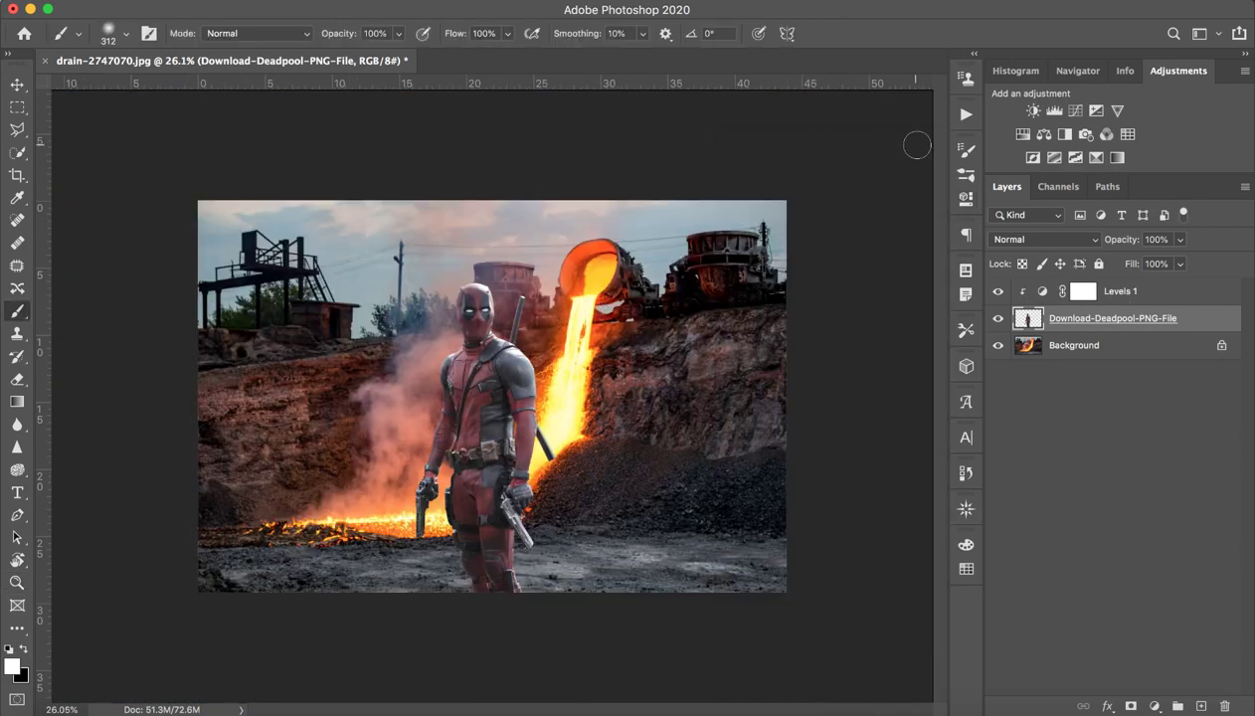
key(z)
scroll(618, 368, up, 1)
key(b)
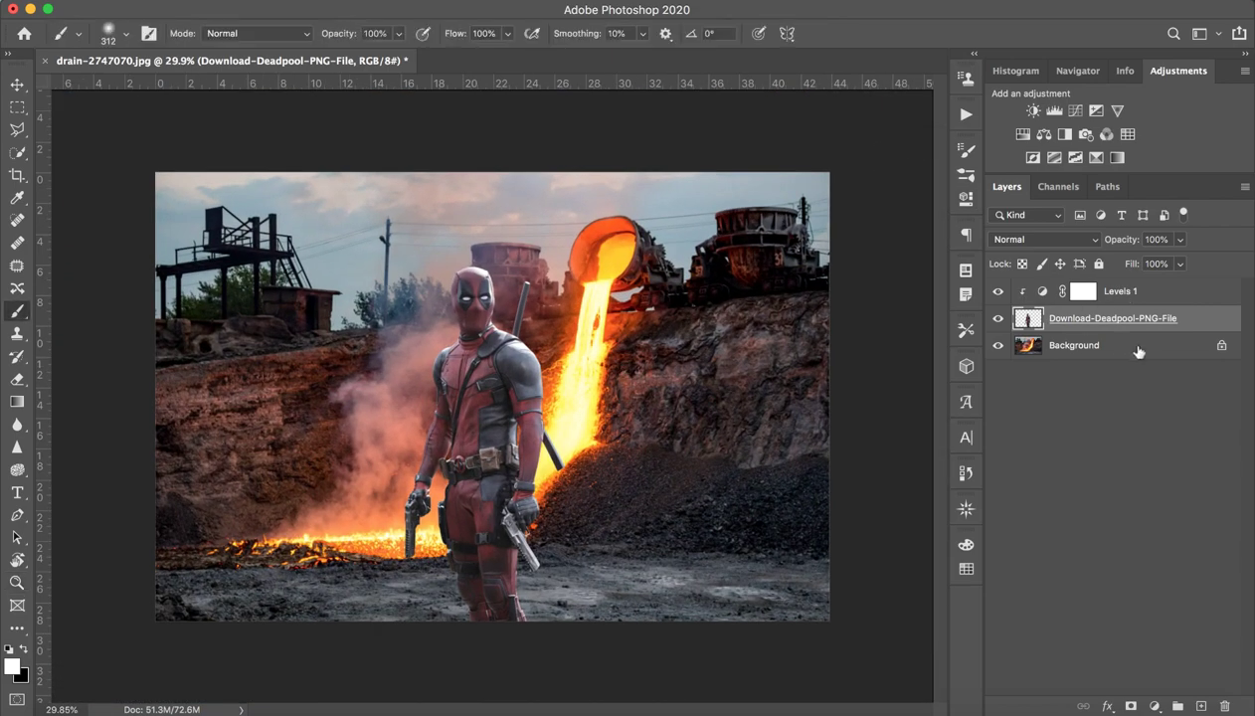
Set Levels 1 midtones to 0.68 and raise output black to 48.
click(1133, 295)
click(1034, 296)
double_click(1034, 295)
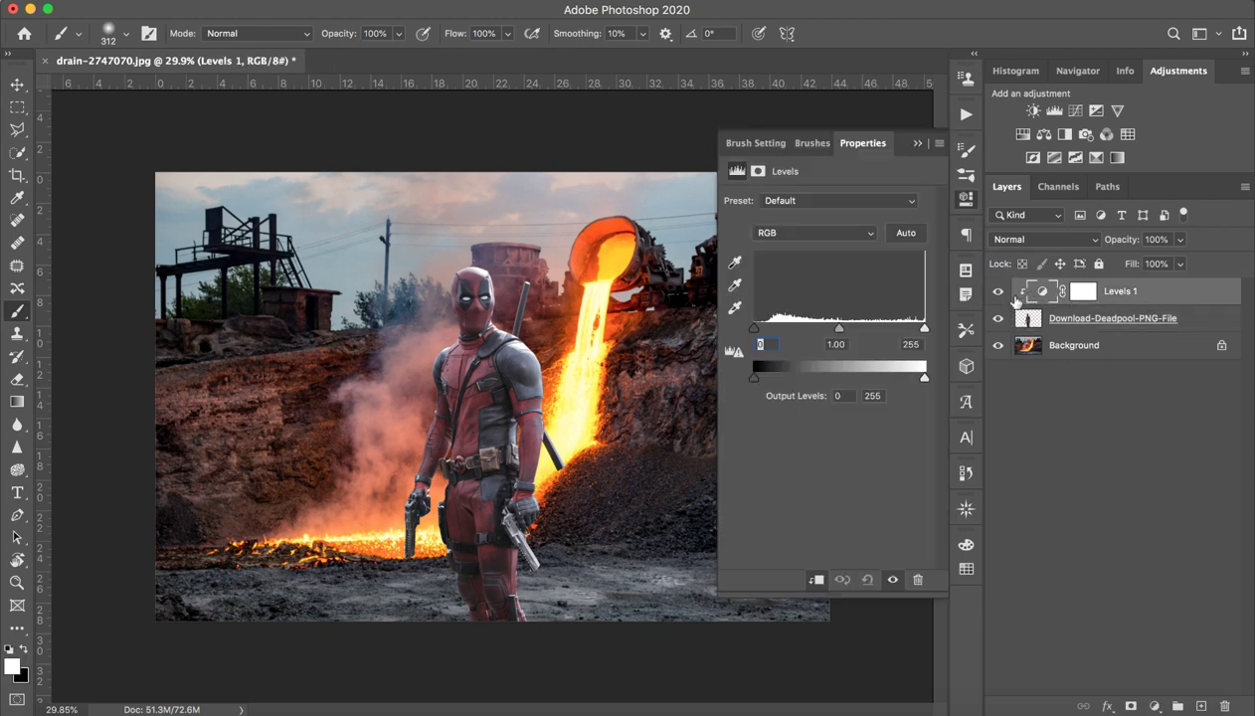
drag(754, 332, 763, 334)
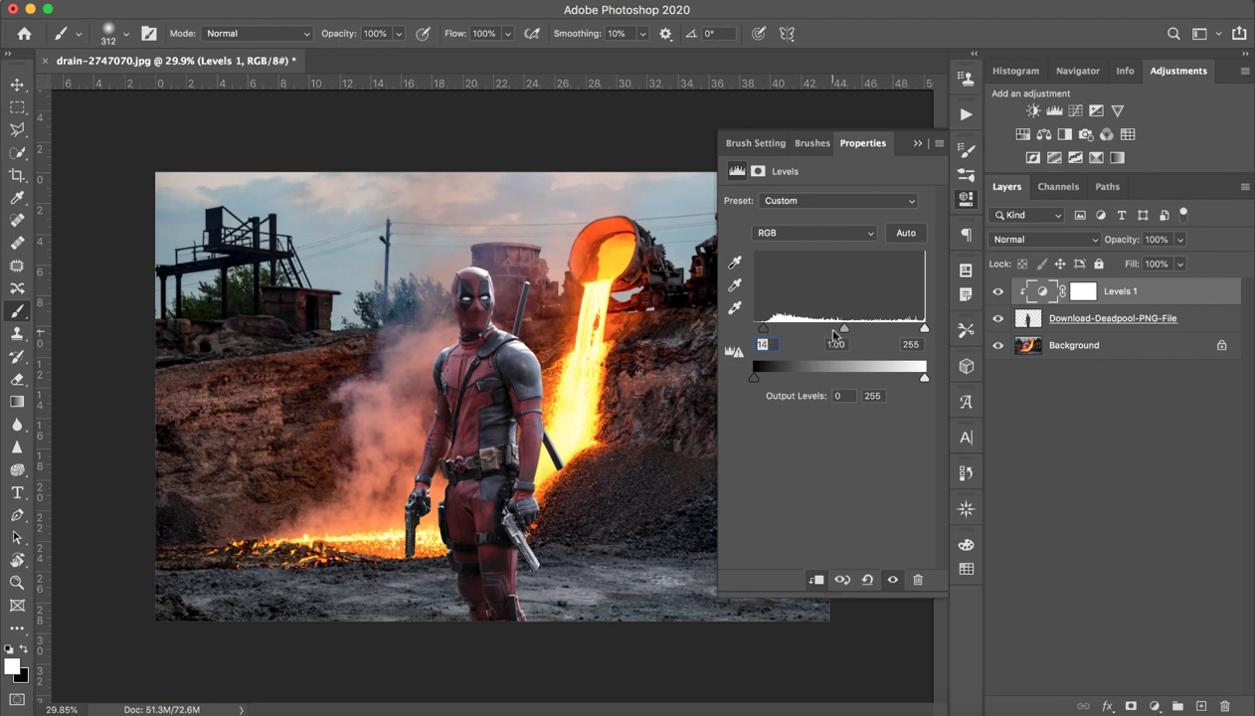
drag(840, 329, 836, 328)
mouse_move(925, 328)
mouse_down()
mouse_move(896, 328)
mouse_move(925, 328)
mouse_up()
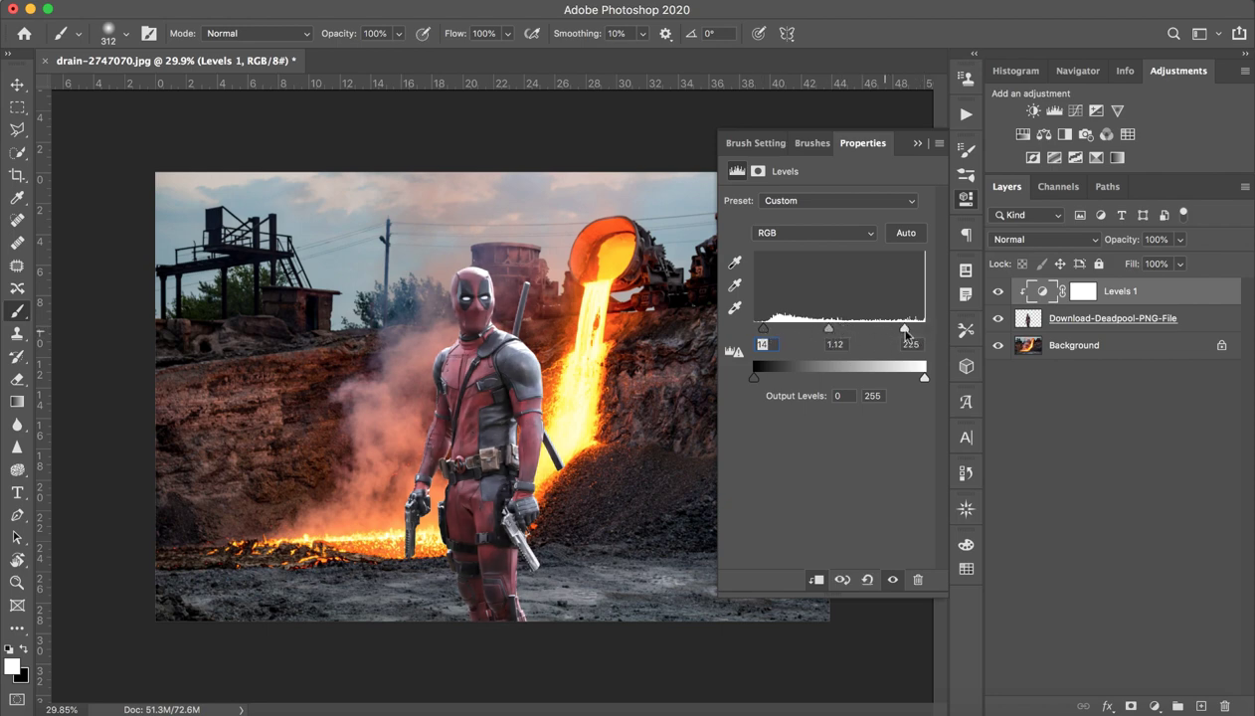
drag(837, 328, 864, 328)
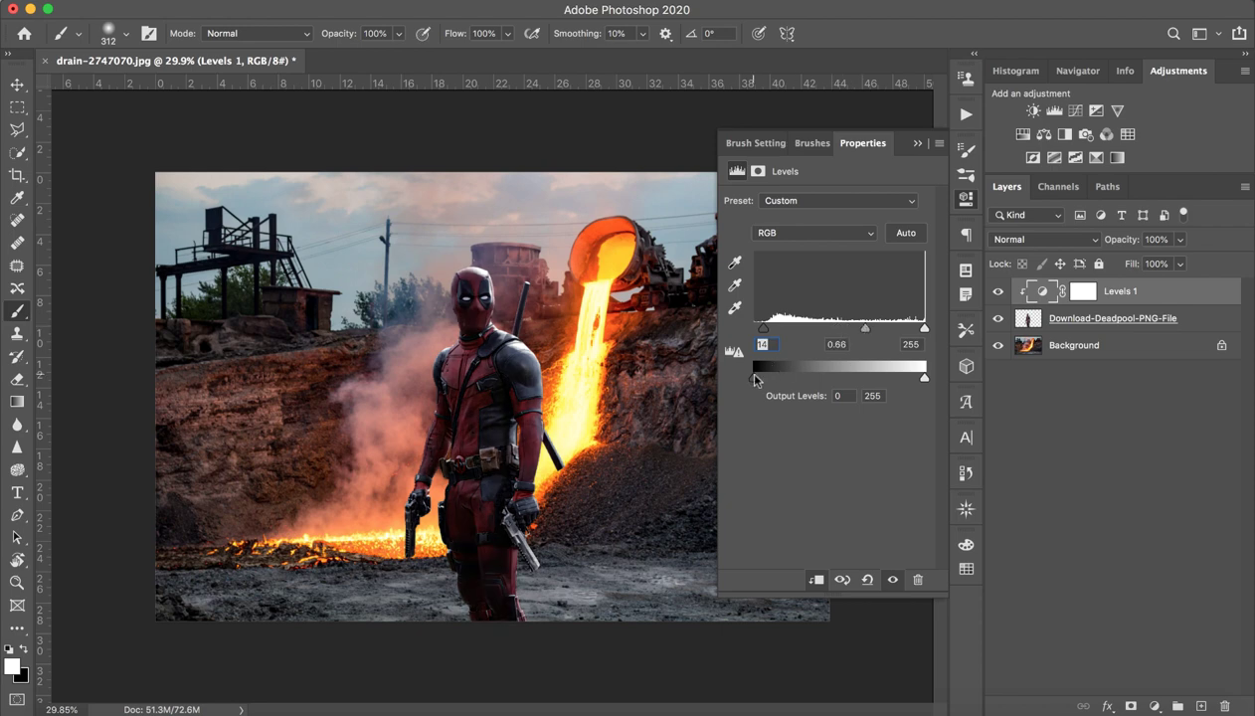
drag(754, 378, 785, 378)
drag(762, 328, 782, 329)
Release the Levels 1 clipping mask so it affects the whole image.
click(916, 142)
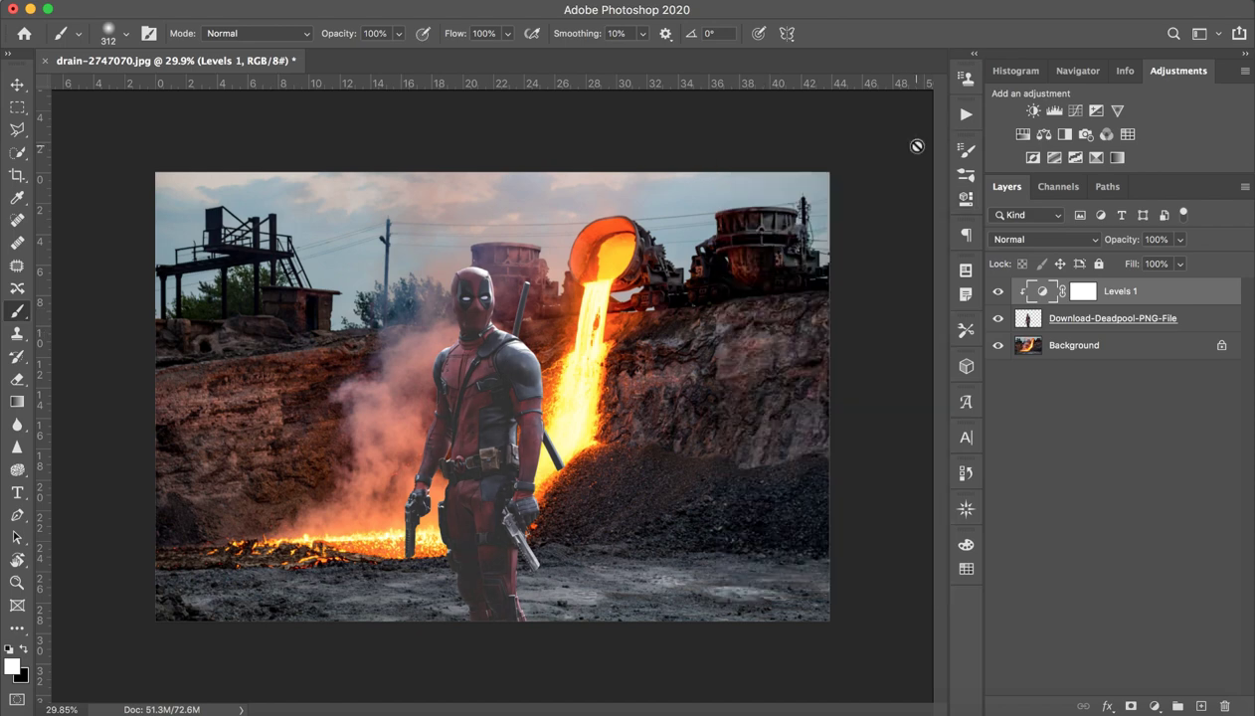
alt+click(1128, 303)
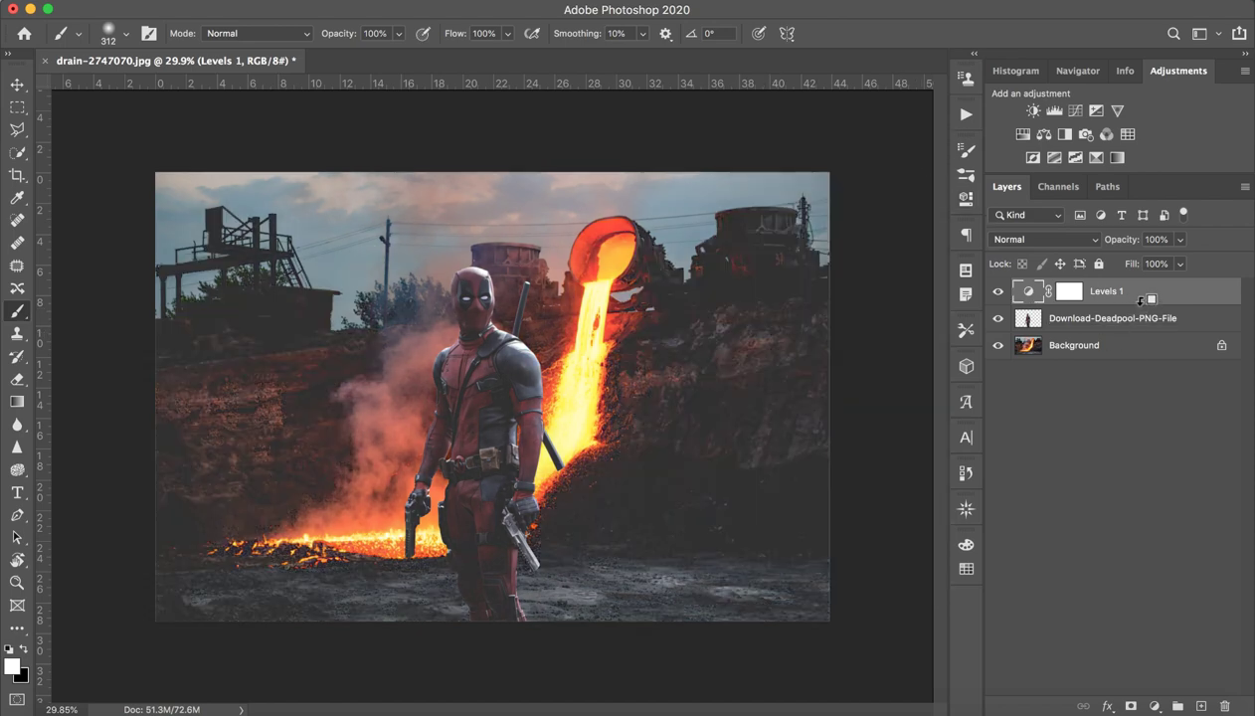
click(1120, 320)
click(1128, 290)
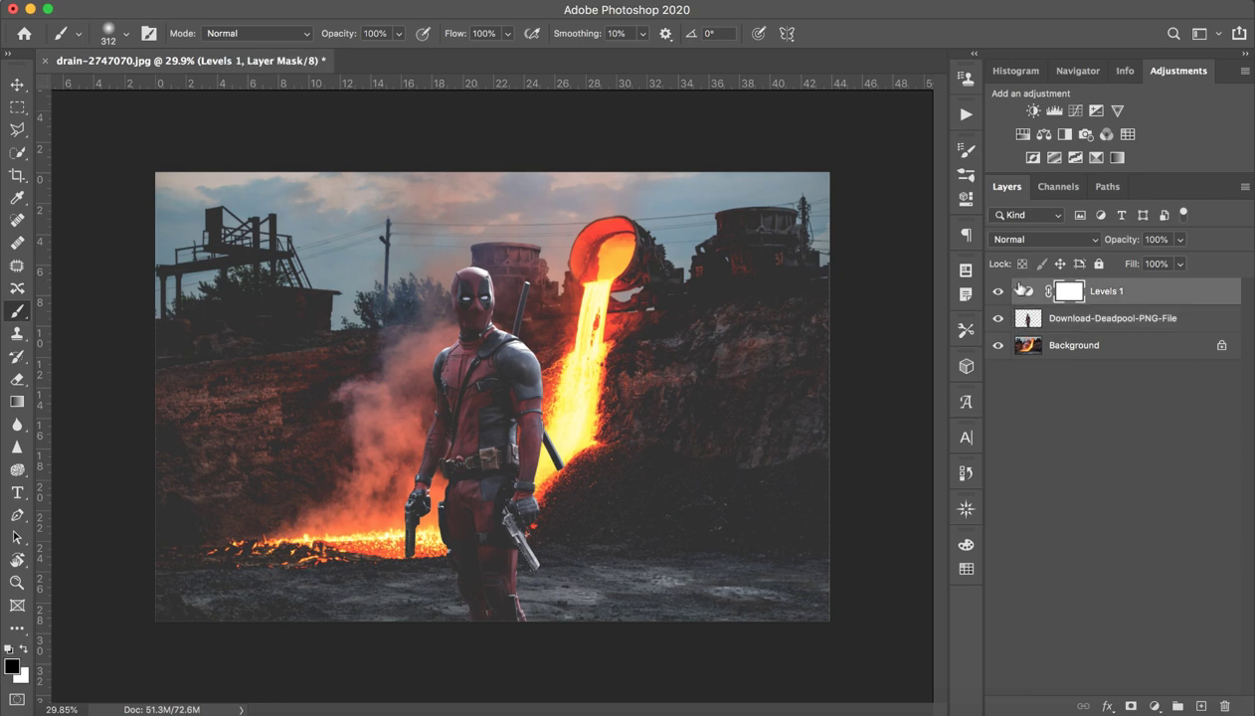
Set Levels 1 output levels to 31 and 200 to darken and flatten the background.
double_click(1015, 290)
drag(785, 377, 768, 380)
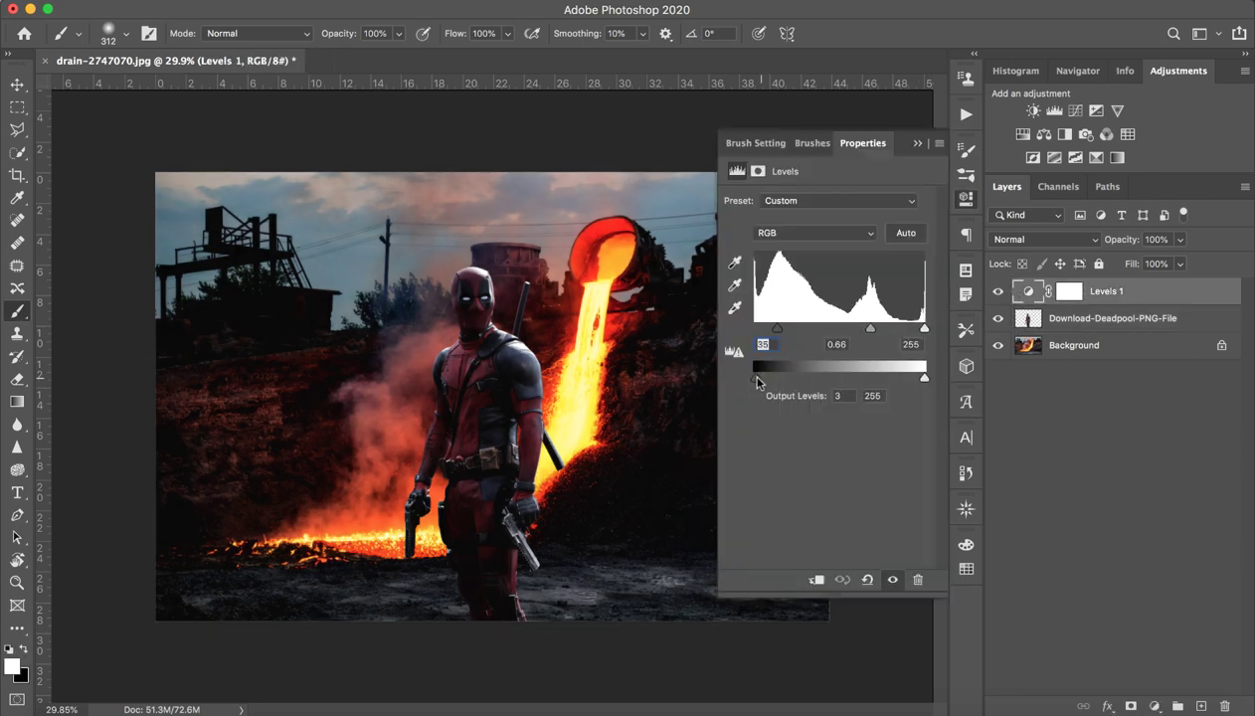
drag(777, 328, 763, 333)
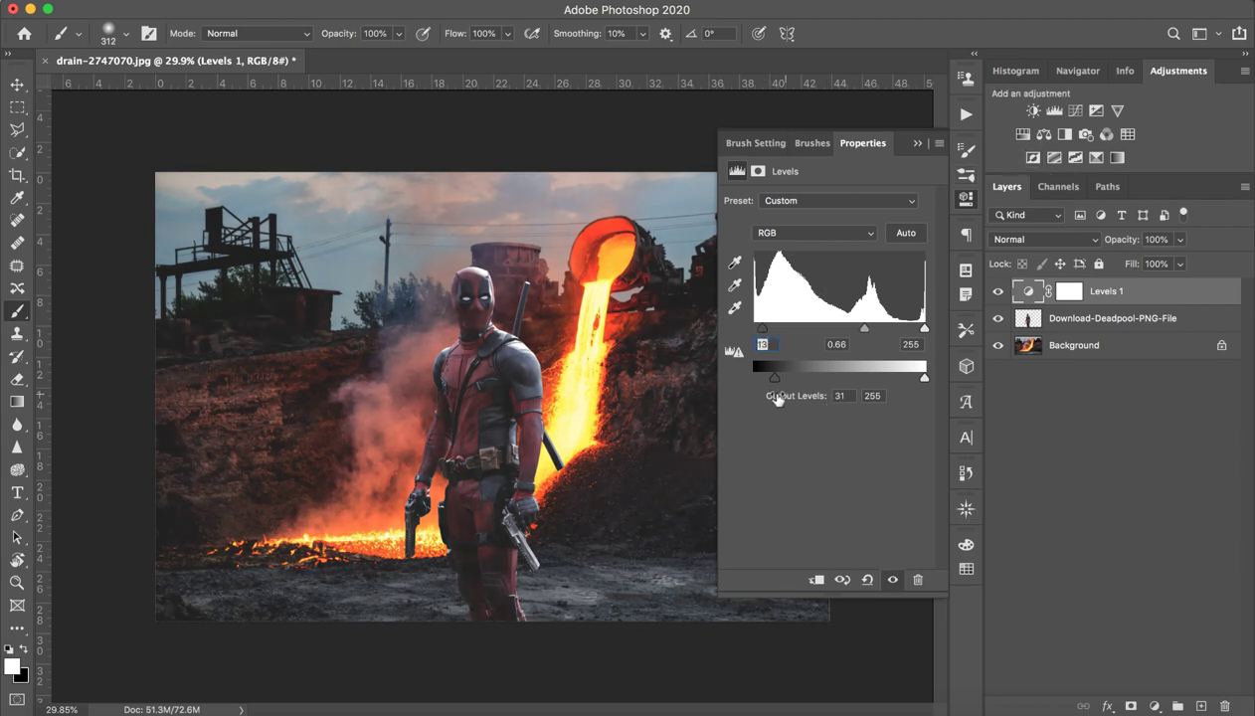
mouse_move(775, 379)
mouse_down()
mouse_move(748, 383)
mouse_move(775, 380)
mouse_up()
drag(924, 379, 887, 379)
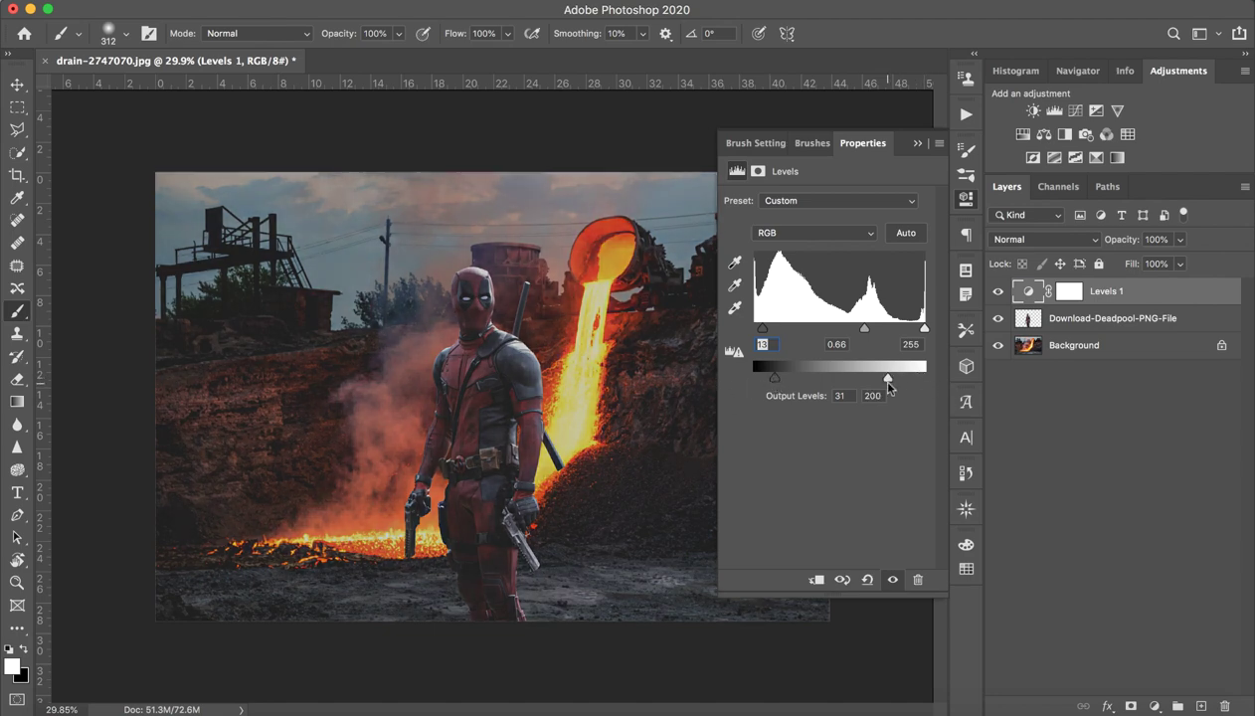
click(919, 143)
Move Deadpool above Levels 1 and paint the lava streams back to full brightness on its mask.
drag(1118, 329, 1117, 334)
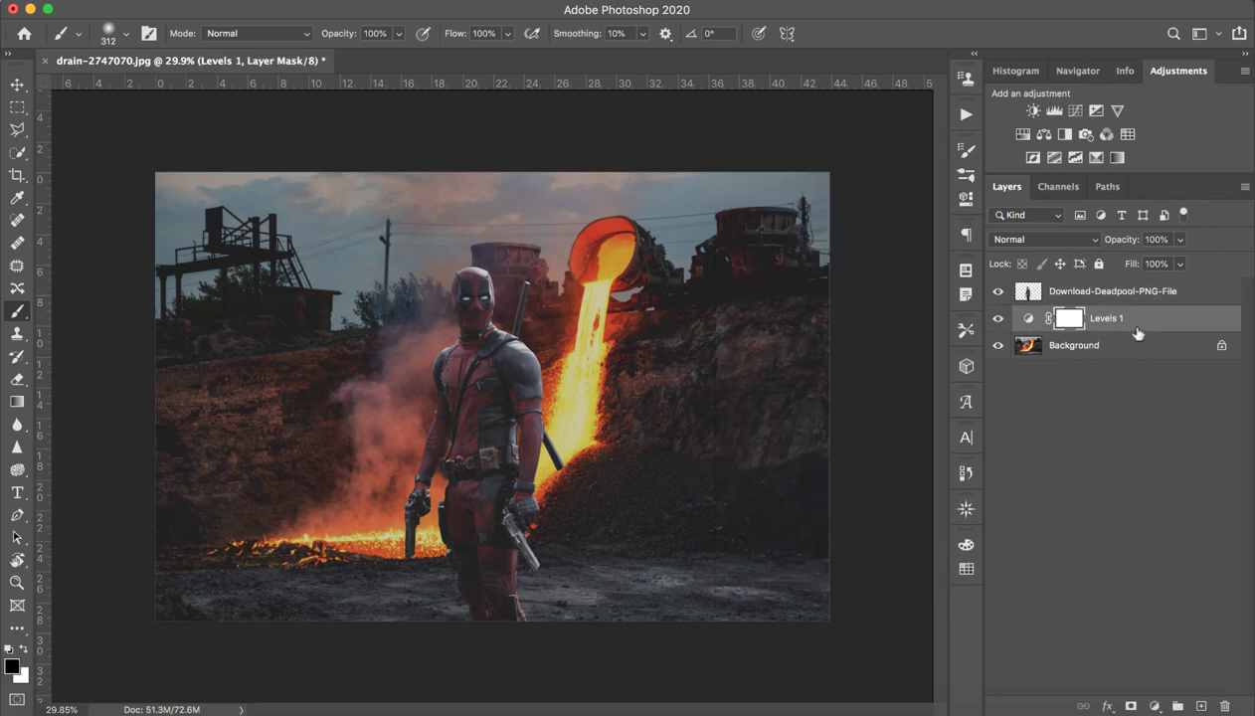
key(x)
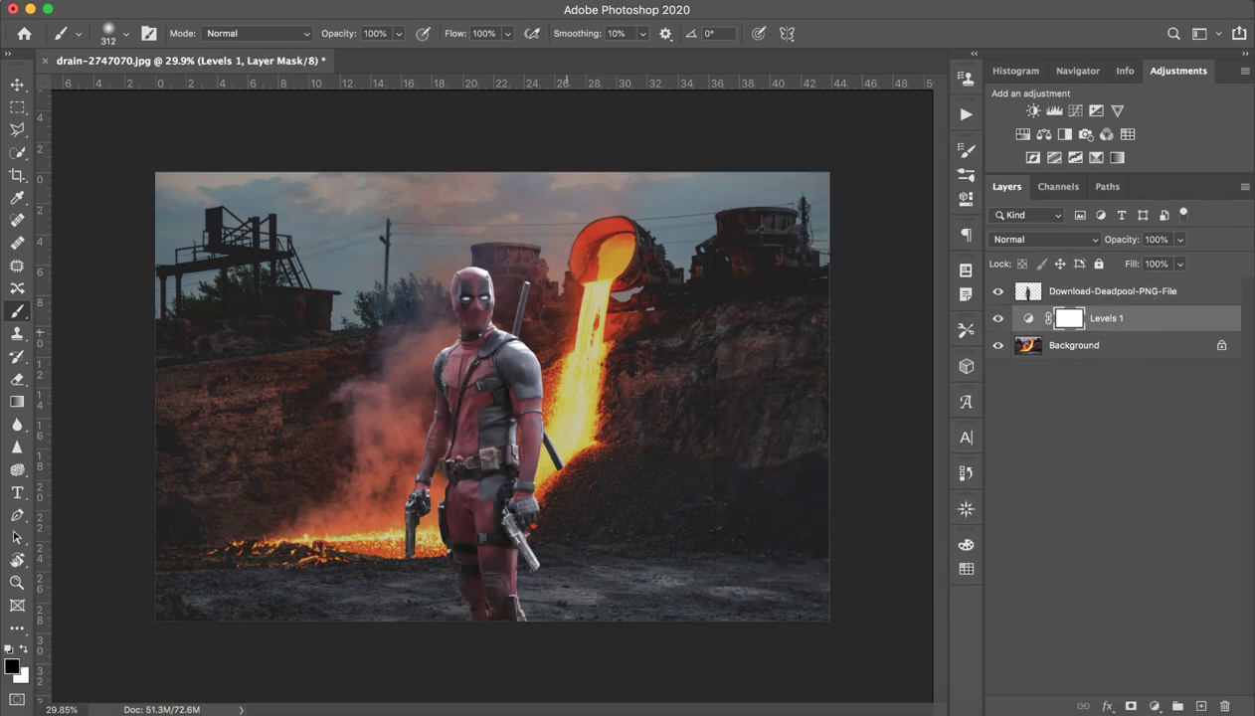
mouse_move(569, 316)
mouse_down()
mouse_move(597, 248)
mouse_move(504, 471)
mouse_up()
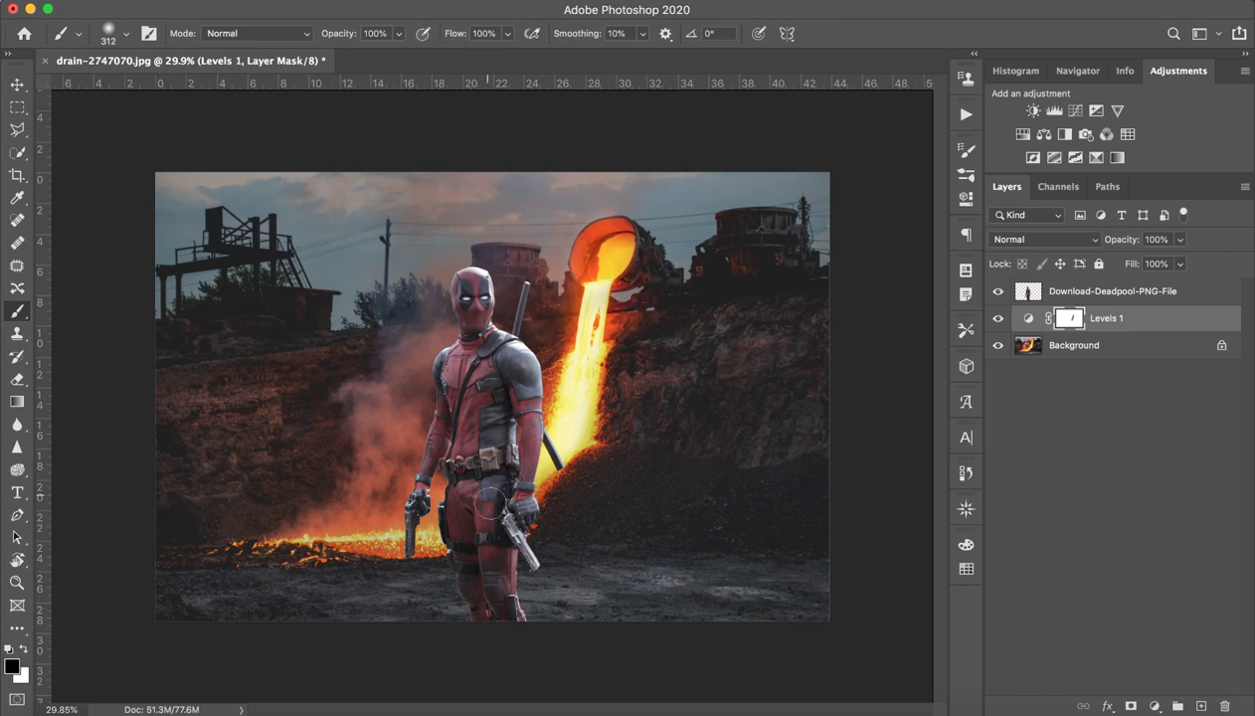
drag(460, 542, 189, 539)
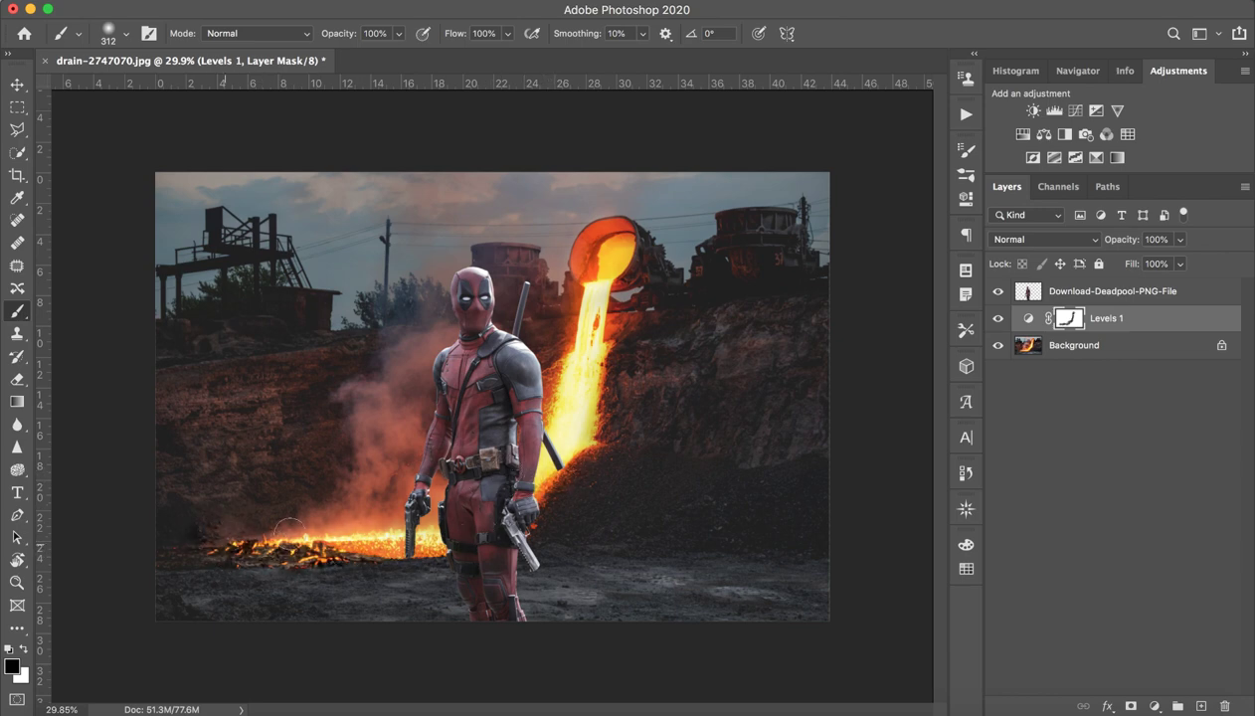
drag(540, 415, 583, 376)
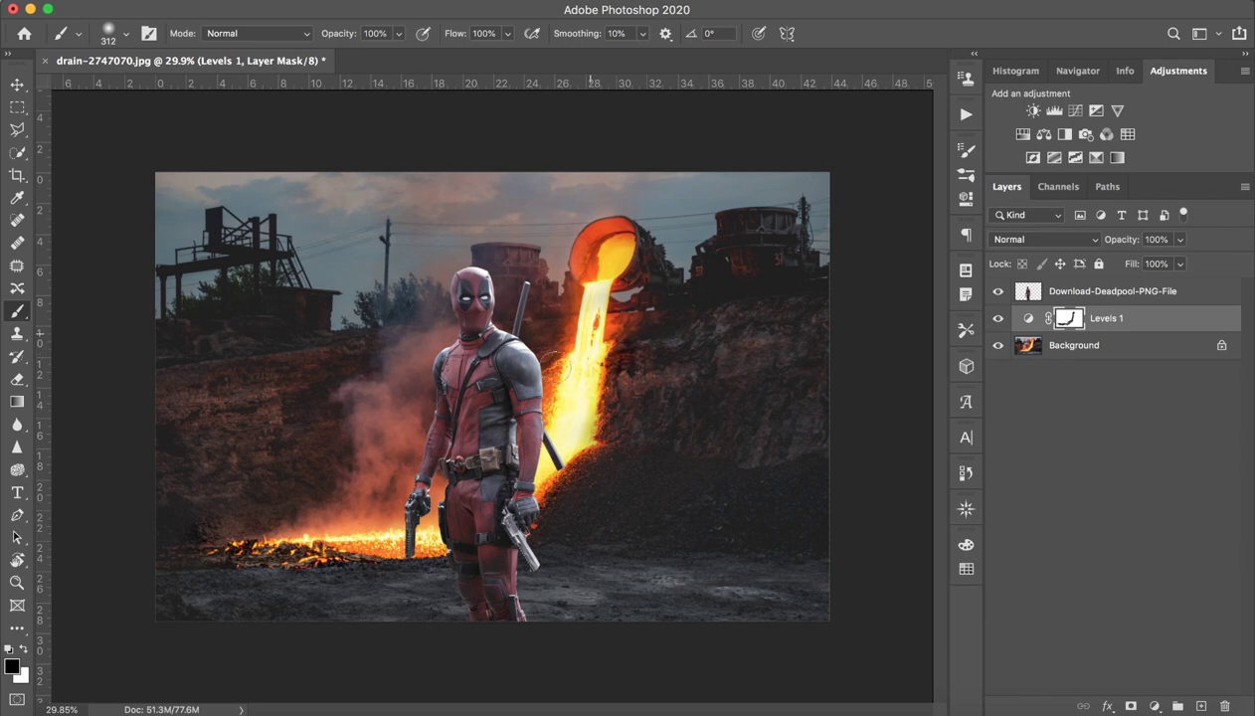
Compare with Levels 1 toggled, then delete the Levels 1 layer.
click(999, 320)
click(999, 320)
click(998, 320)
click(998, 320)
click(998, 320)
click(997, 320)
click(999, 320)
click(998, 320)
click(1225, 706)
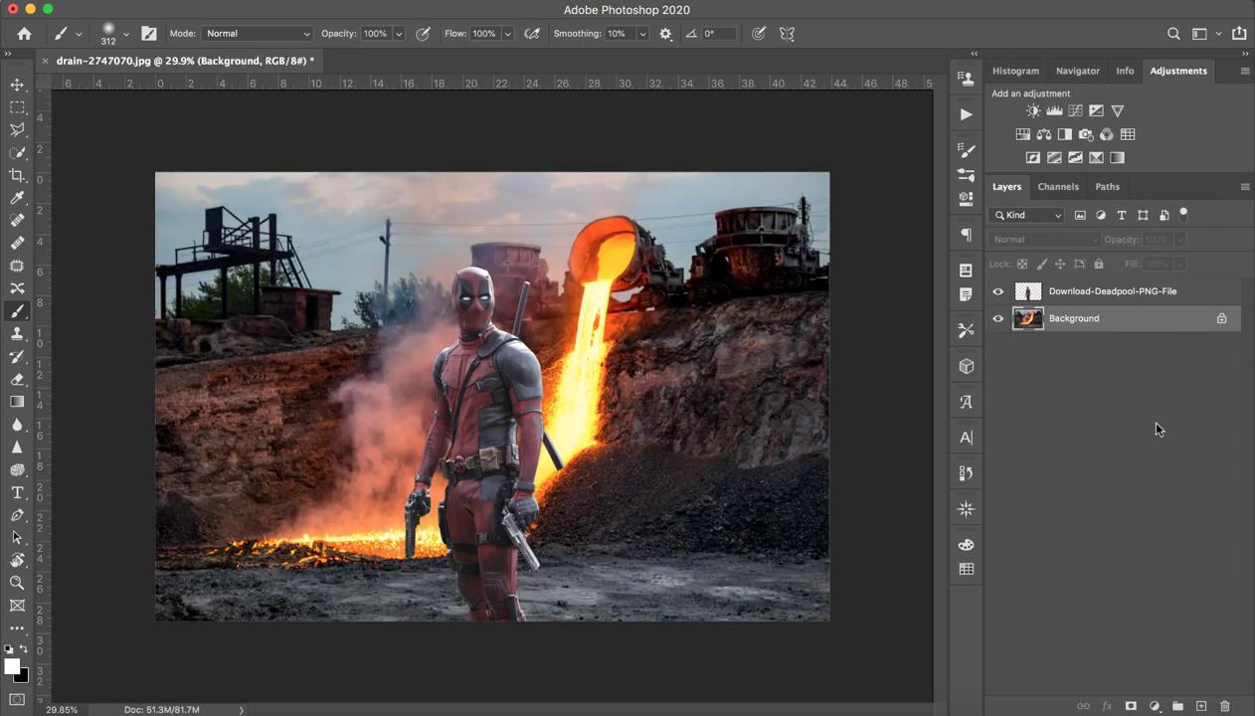
Add a Curves adjustment layer and clip it to the Deadpool layer.
click(1132, 342)
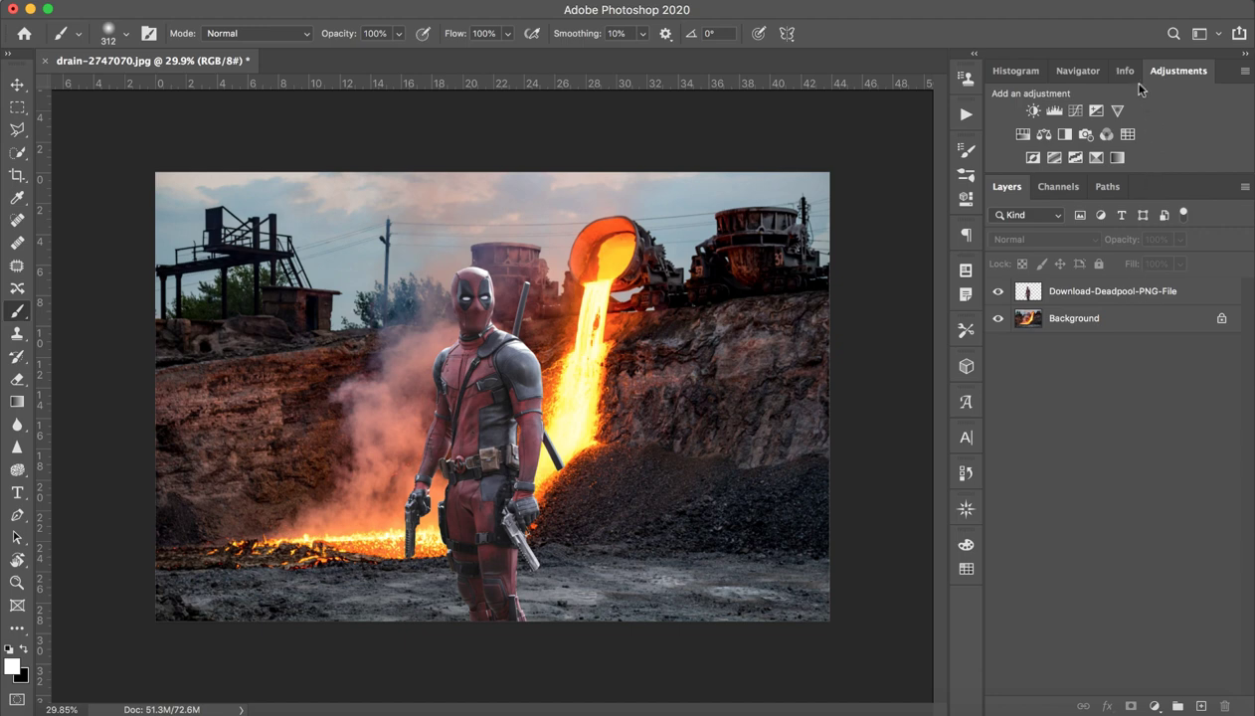
click(1075, 110)
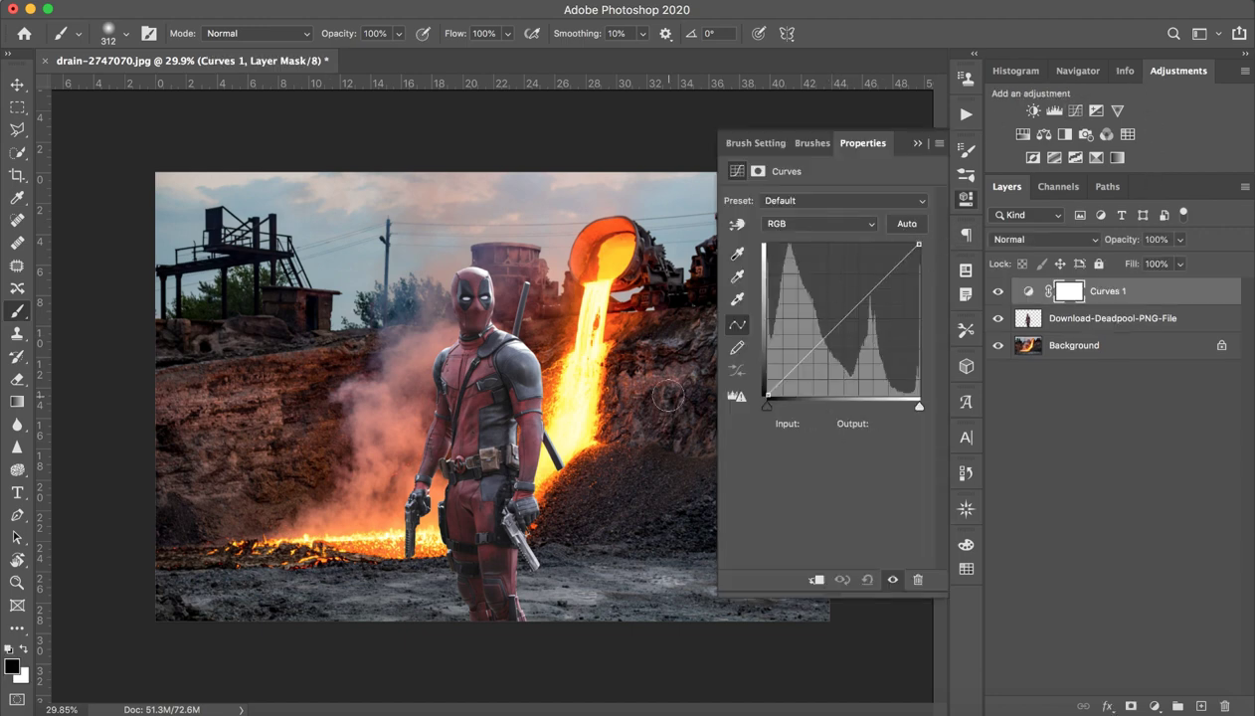
scroll(626, 387, down, 2)
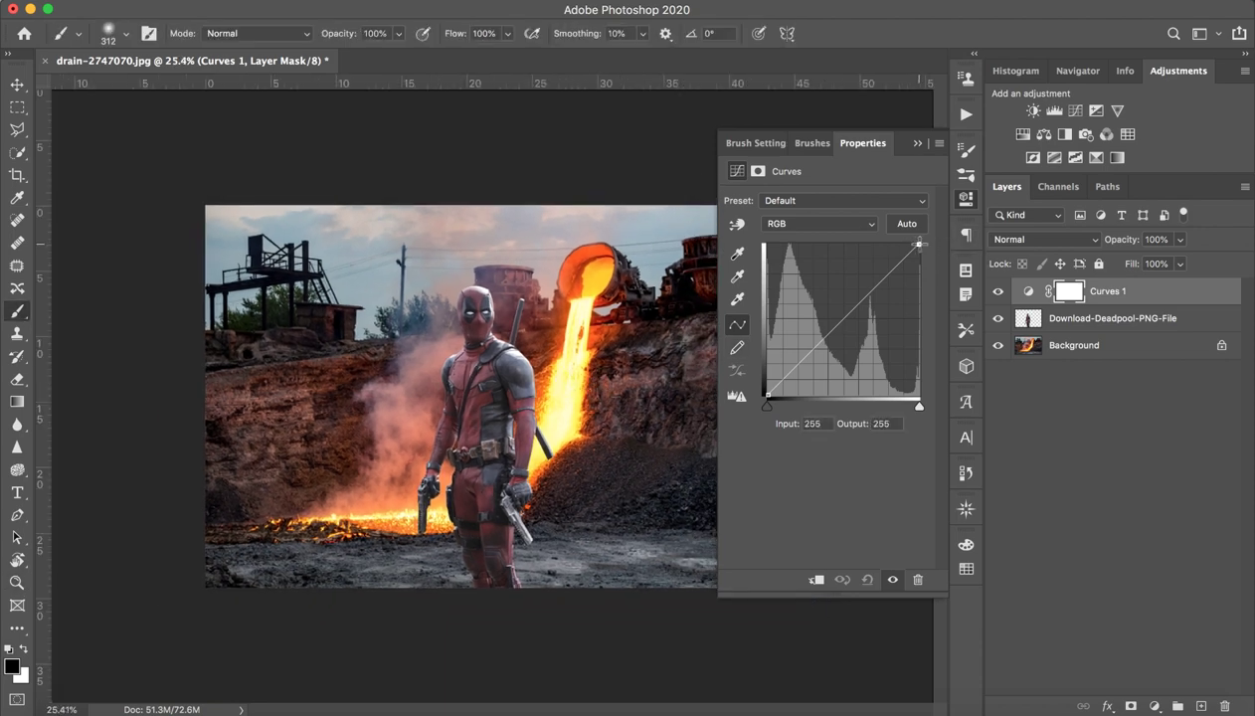
mouse_move(918, 244)
mouse_down()
mouse_move(919, 322)
mouse_move(946, 165)
mouse_up()
click(913, 142)
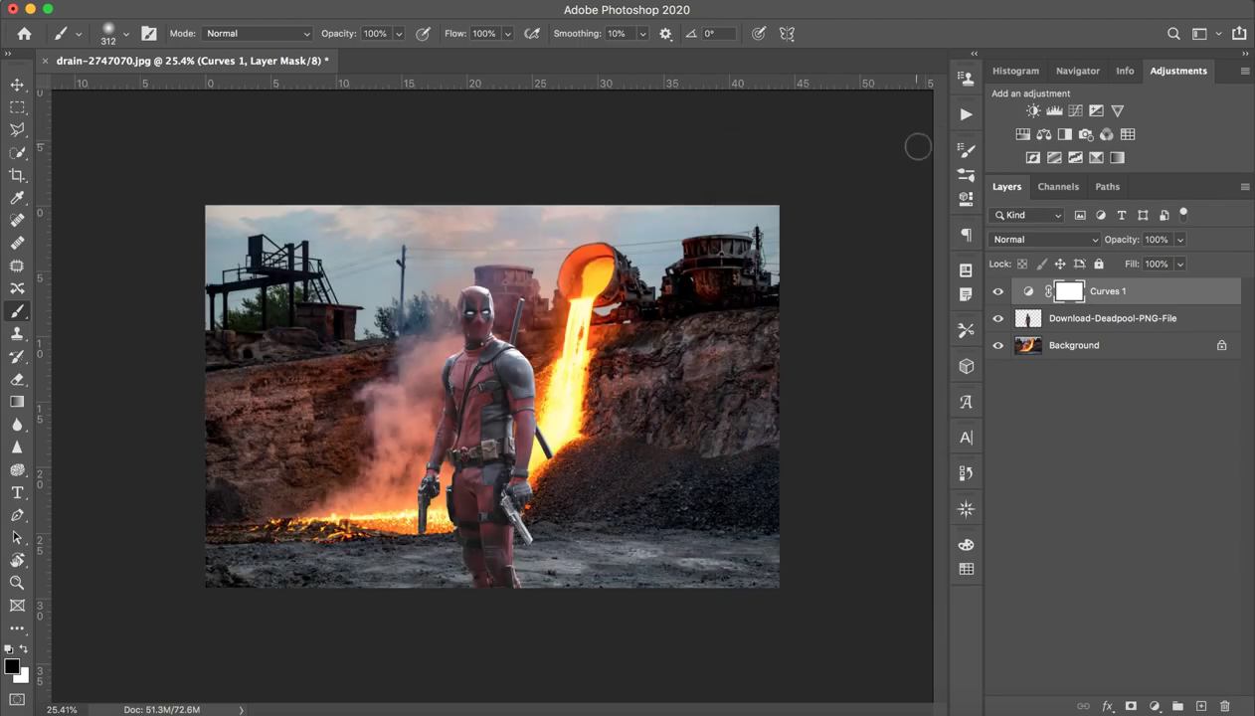
alt+click(1118, 305)
Lower the Curves top-right point to output 100 to darken Deadpool.
key(z)
drag(489, 308, 557, 308)
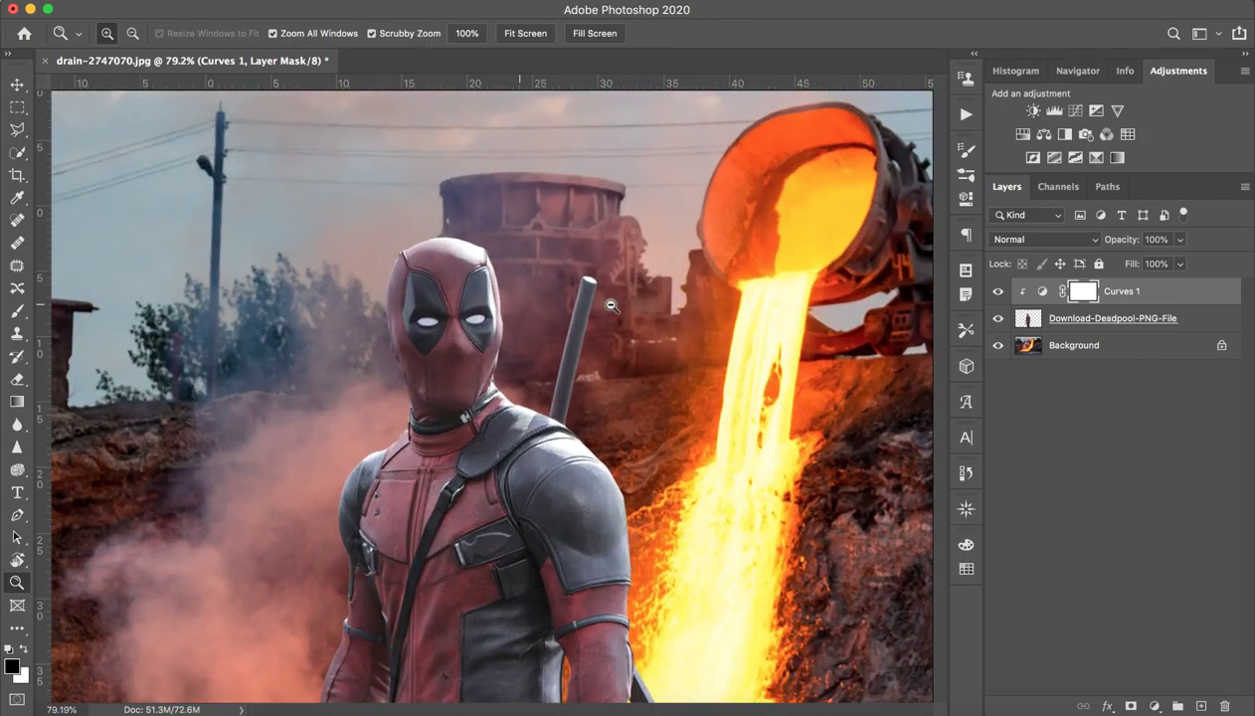
key(b)
double_click(1041, 292)
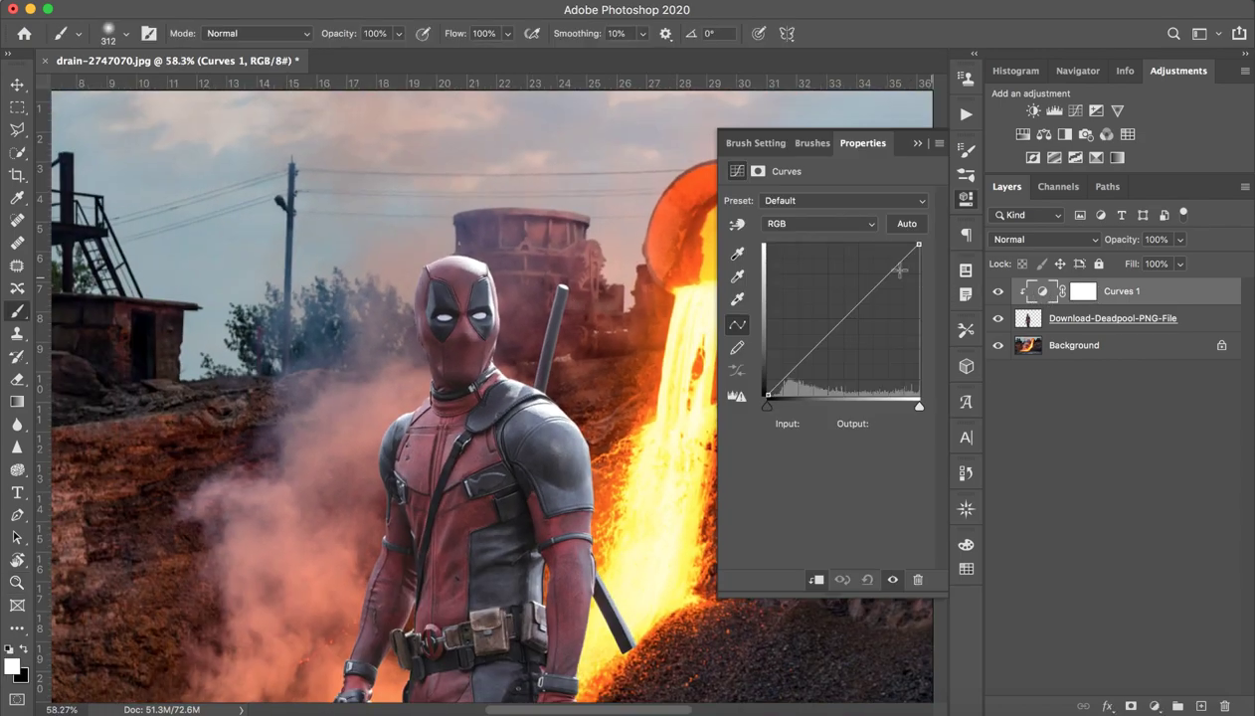
mouse_move(915, 243)
mouse_down()
mouse_move(914, 286)
mouse_move(933, 314)
mouse_up()
key(z)
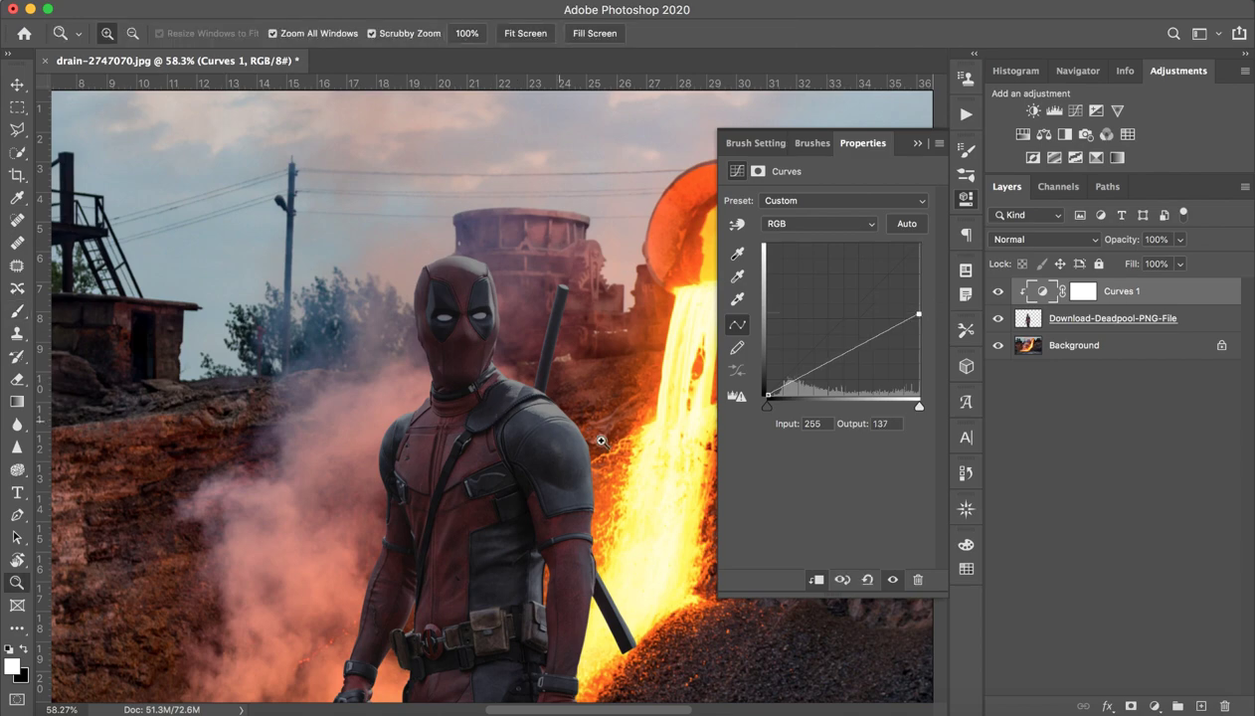
mouse_move(596, 436)
mouse_down()
mouse_move(474, 449)
mouse_move(566, 421)
mouse_up()
key(b)
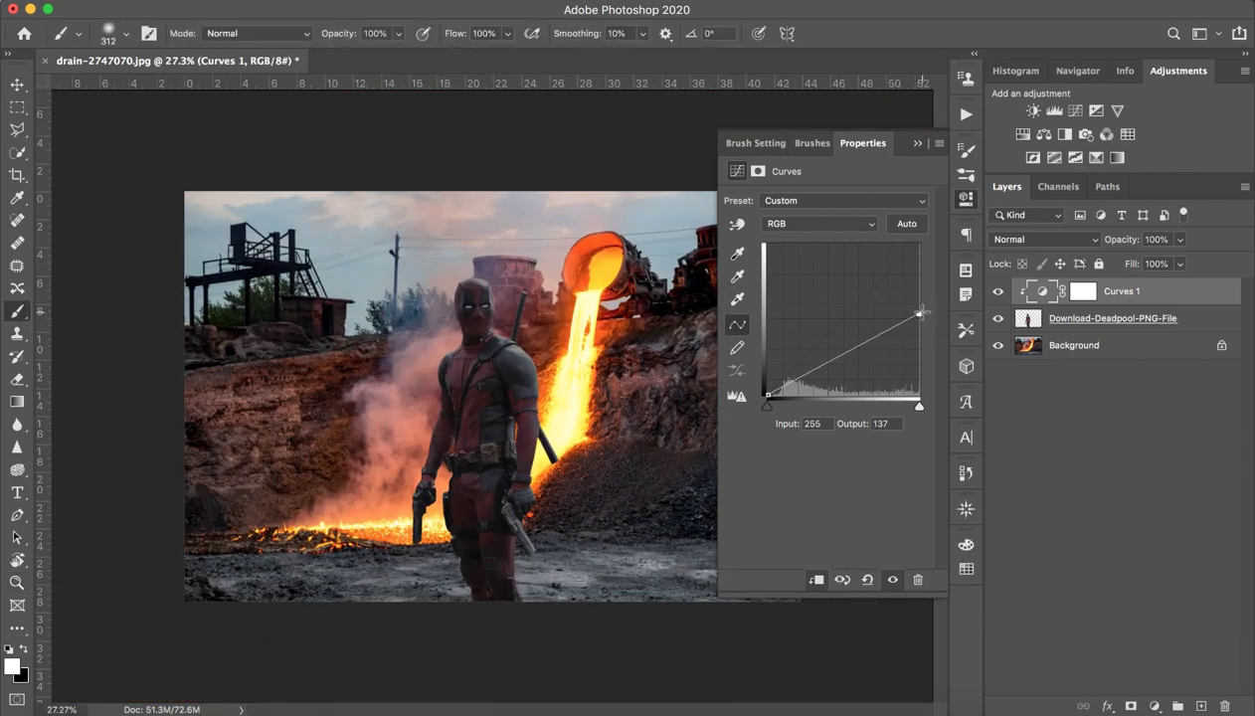
mouse_move(921, 313)
mouse_down()
mouse_move(923, 336)
mouse_move(926, 277)
mouse_move(920, 318)
mouse_up()
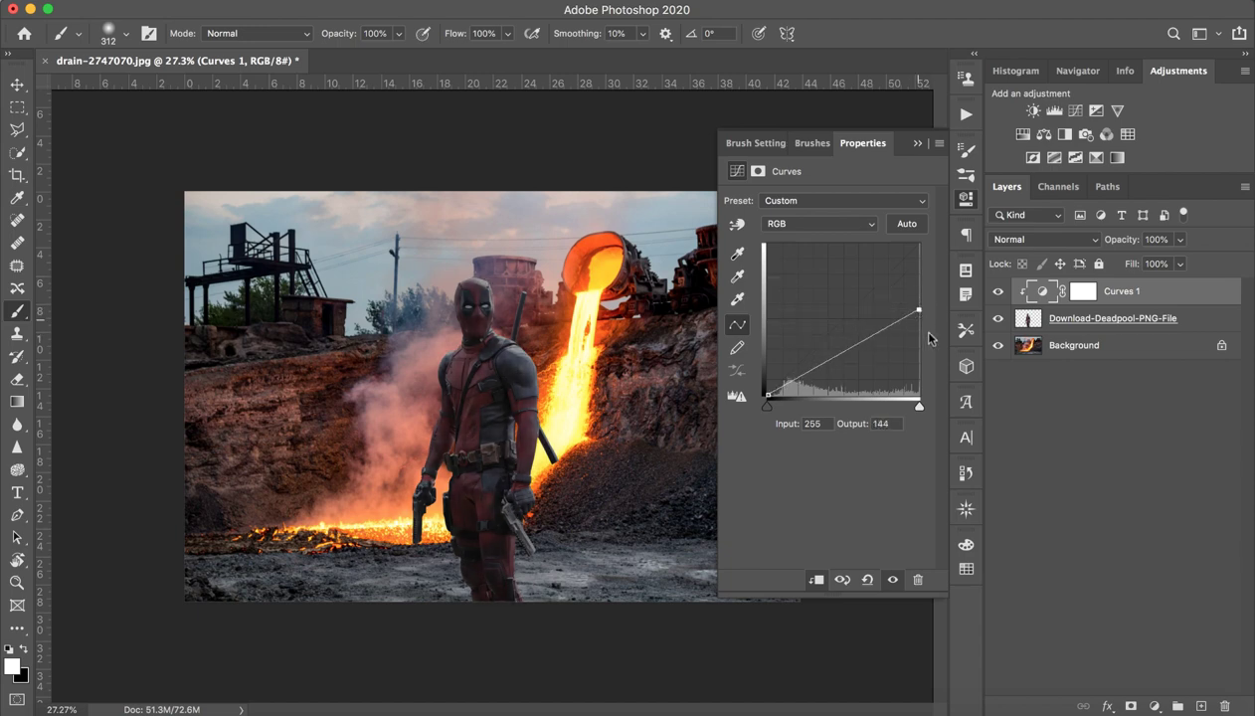
drag(919, 309, 910, 324)
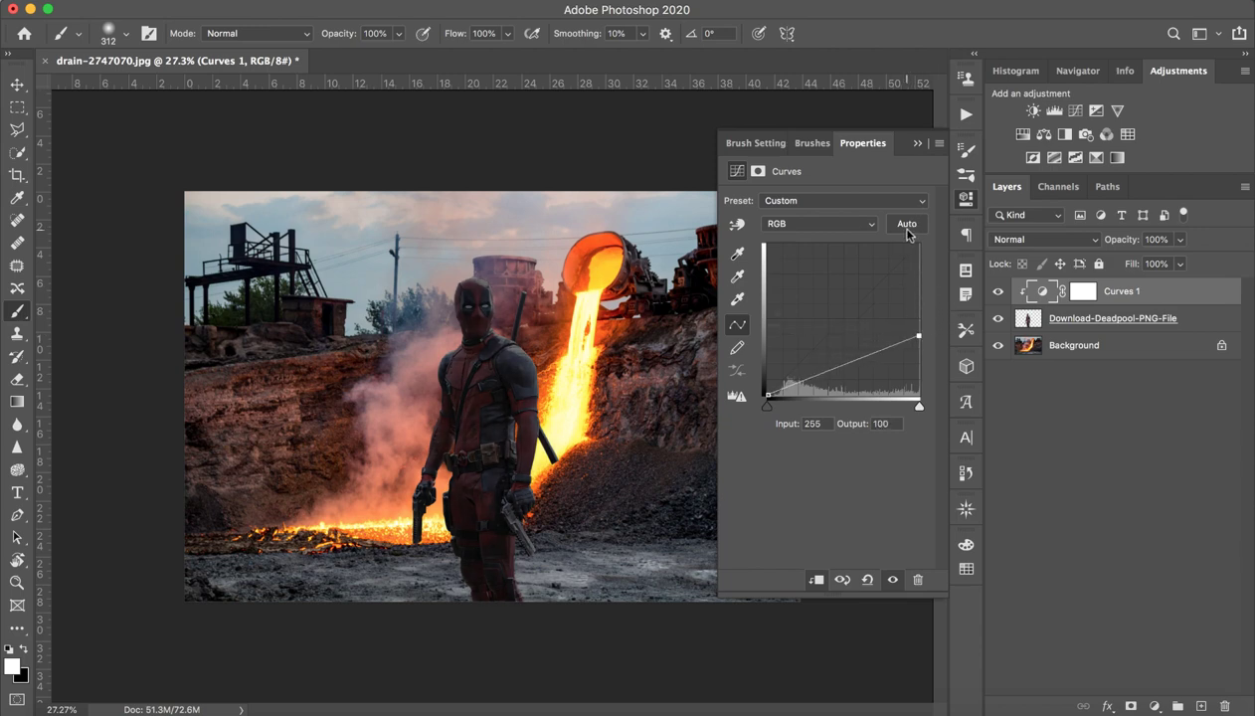
click(916, 144)
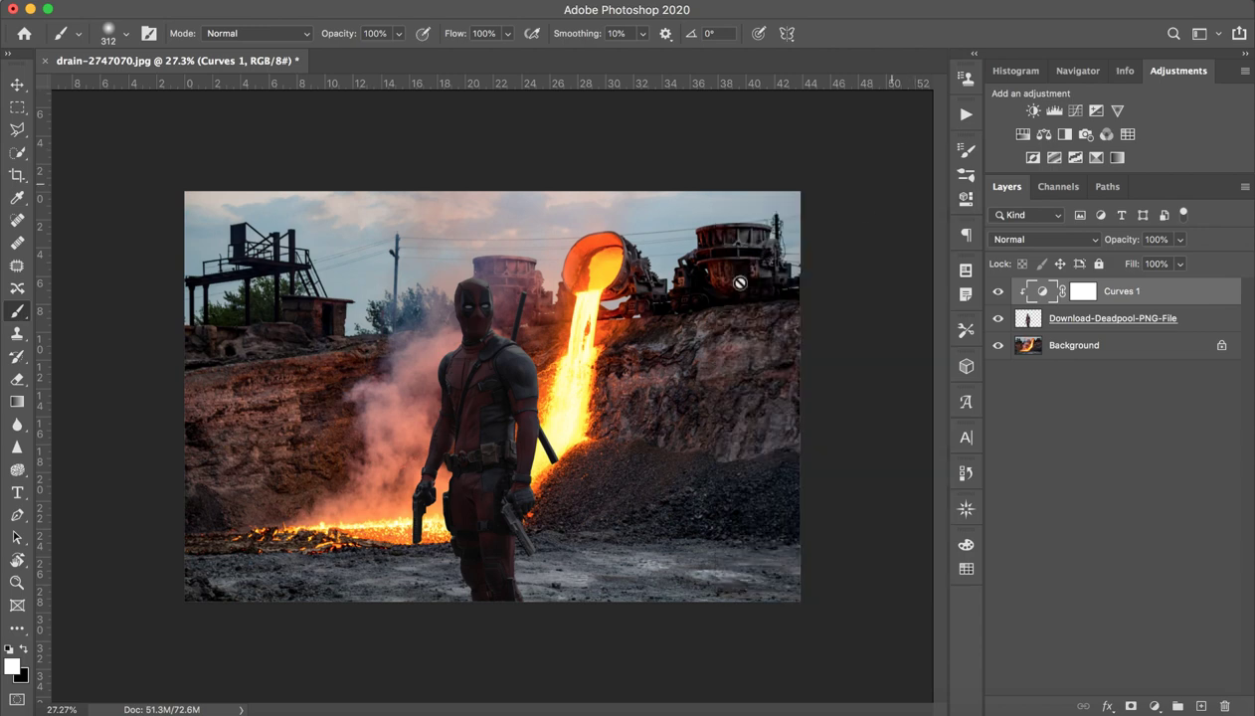
drag(560, 413, 588, 415)
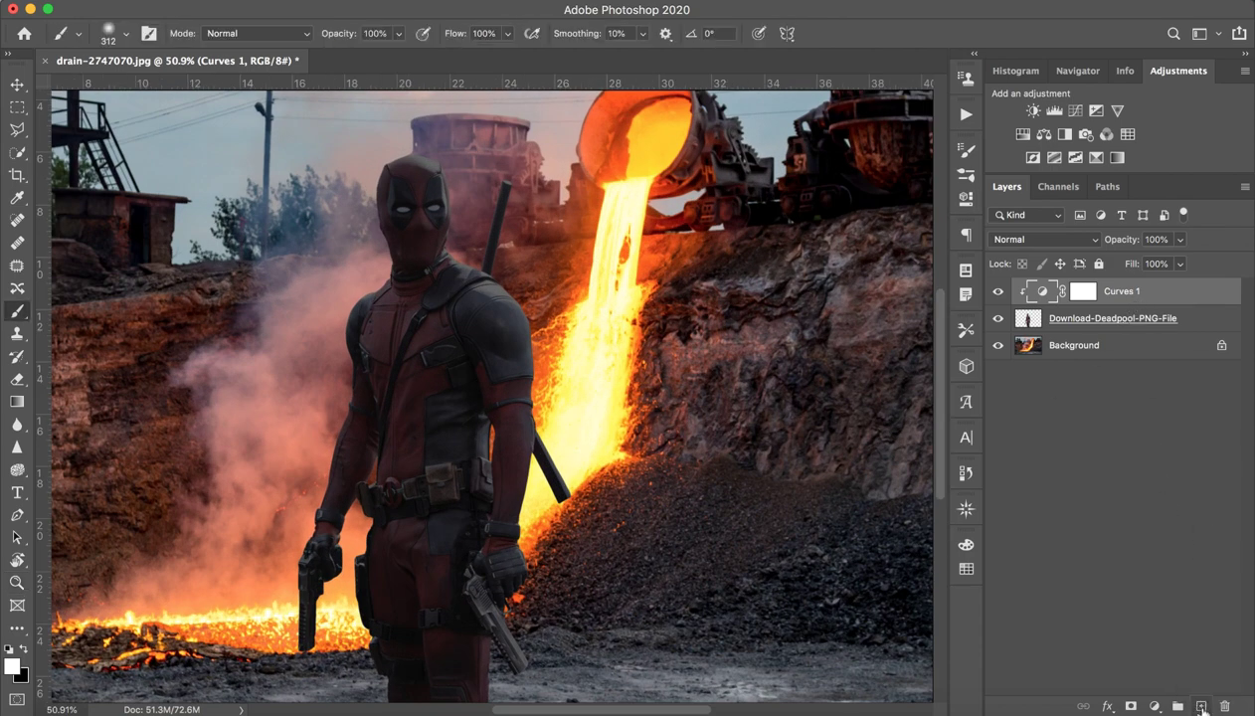
Add a new Layer 1 clipped to Deadpool, with a deep orange sampled from the lava.
click(1200, 706)
alt+click(599, 324)
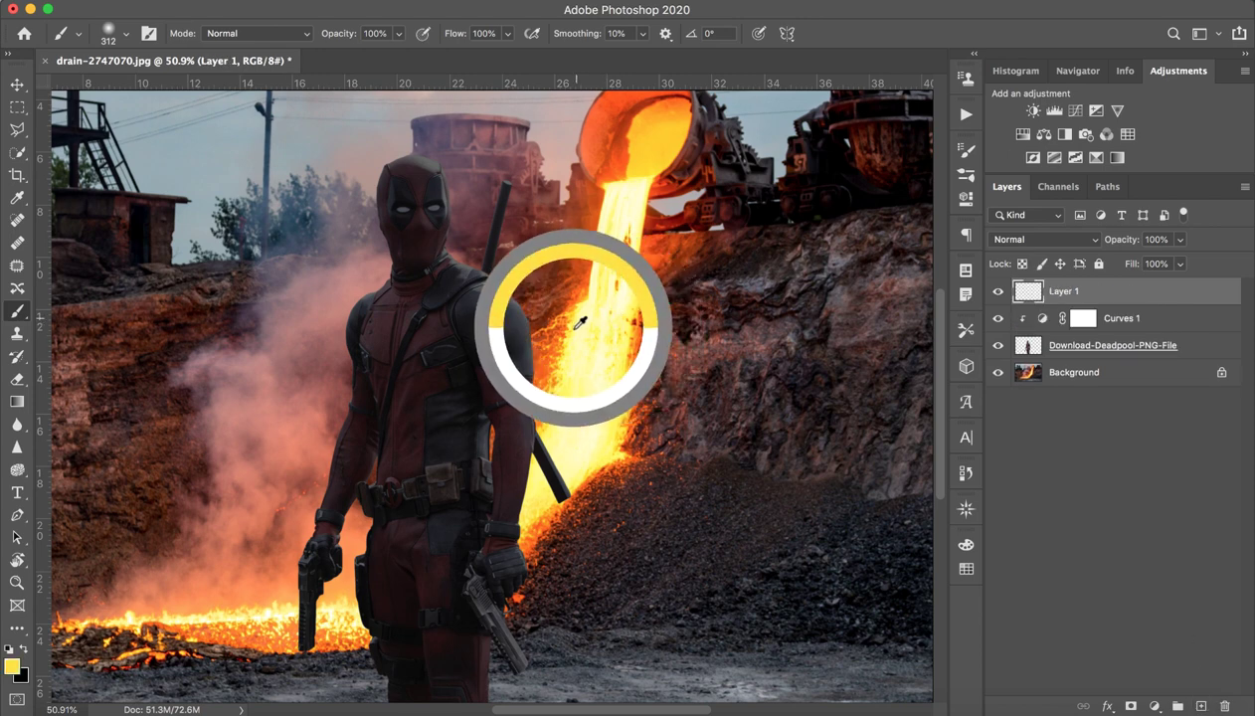
drag(581, 321, 569, 344)
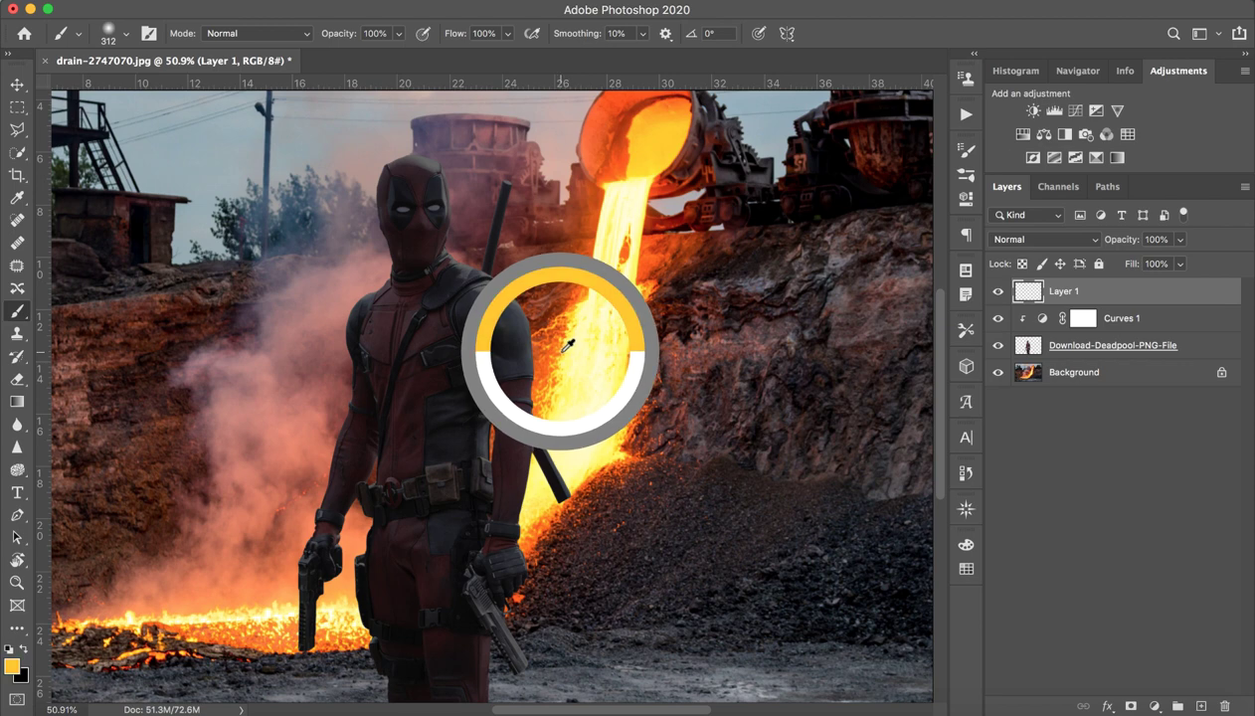
alt+click(1131, 304)
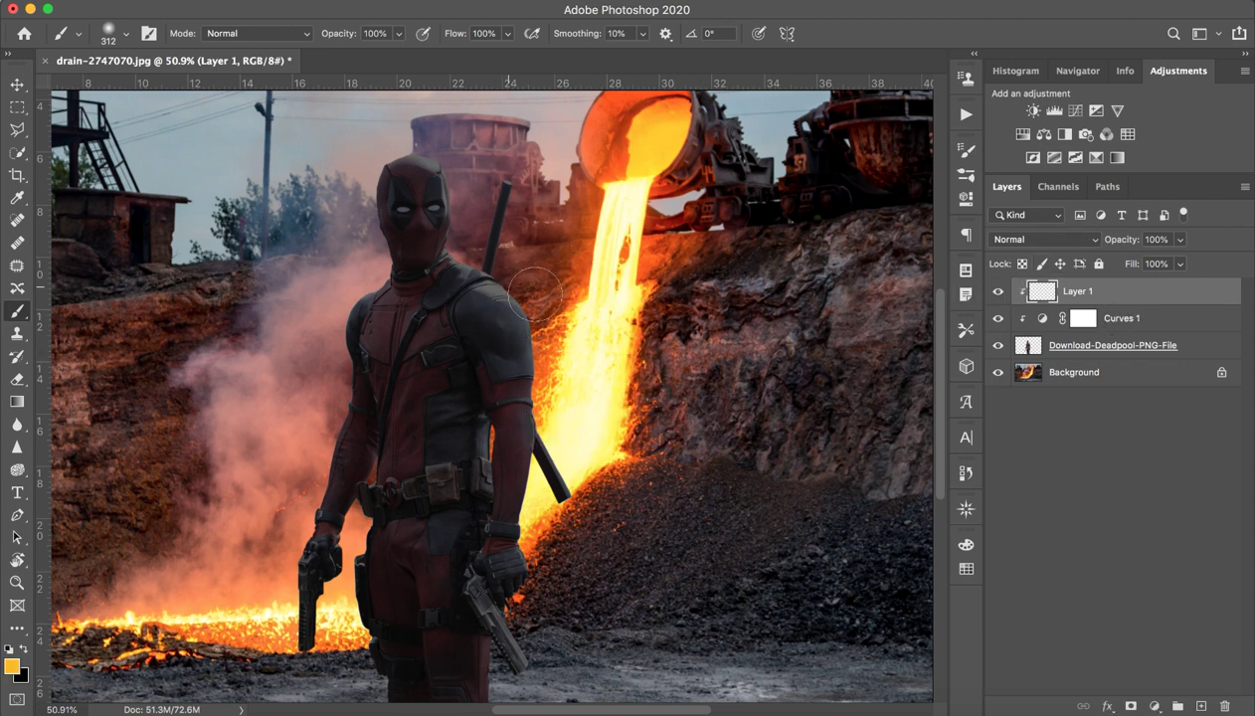
Set the brush to 464 px with 0% hardness.
drag(559, 275, 597, 279)
drag(588, 350, 664, 353)
right_click(362, 218)
drag(417, 227, 338, 234)
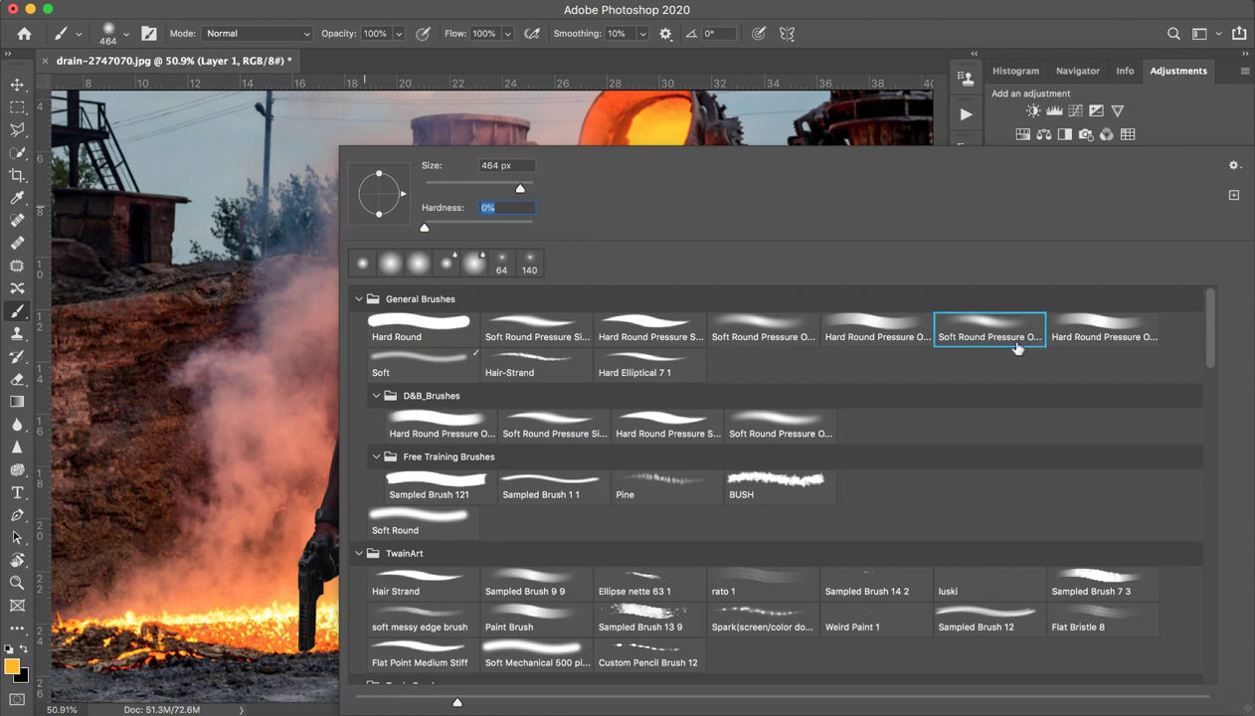
Cancel Import Brushes in the brush picker's gear menu and close the brush presets.
click(1234, 165)
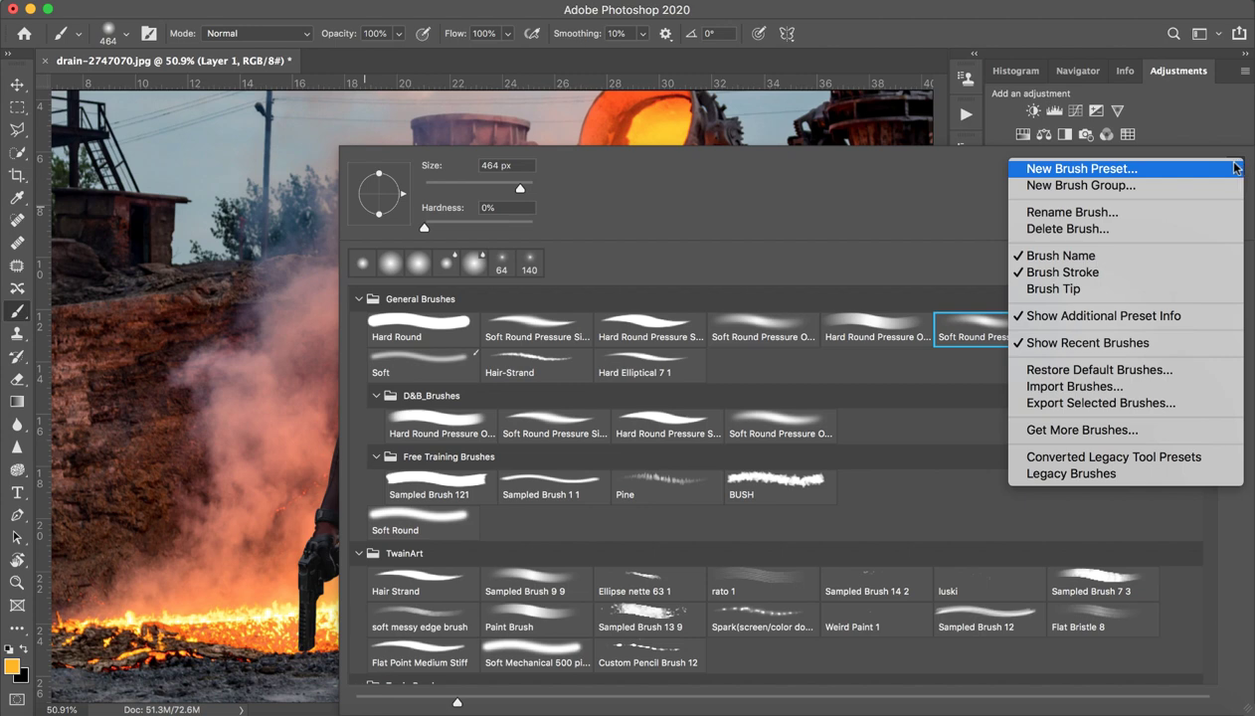
click(1118, 392)
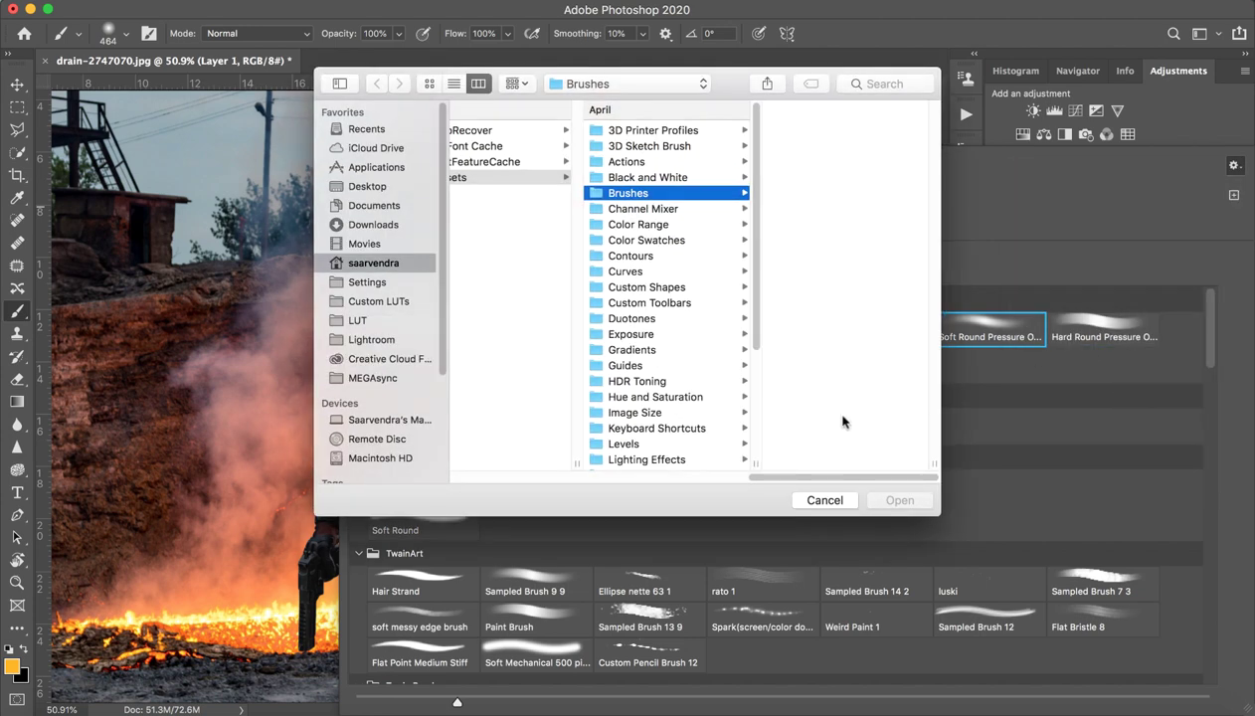
click(817, 500)
click(1232, 166)
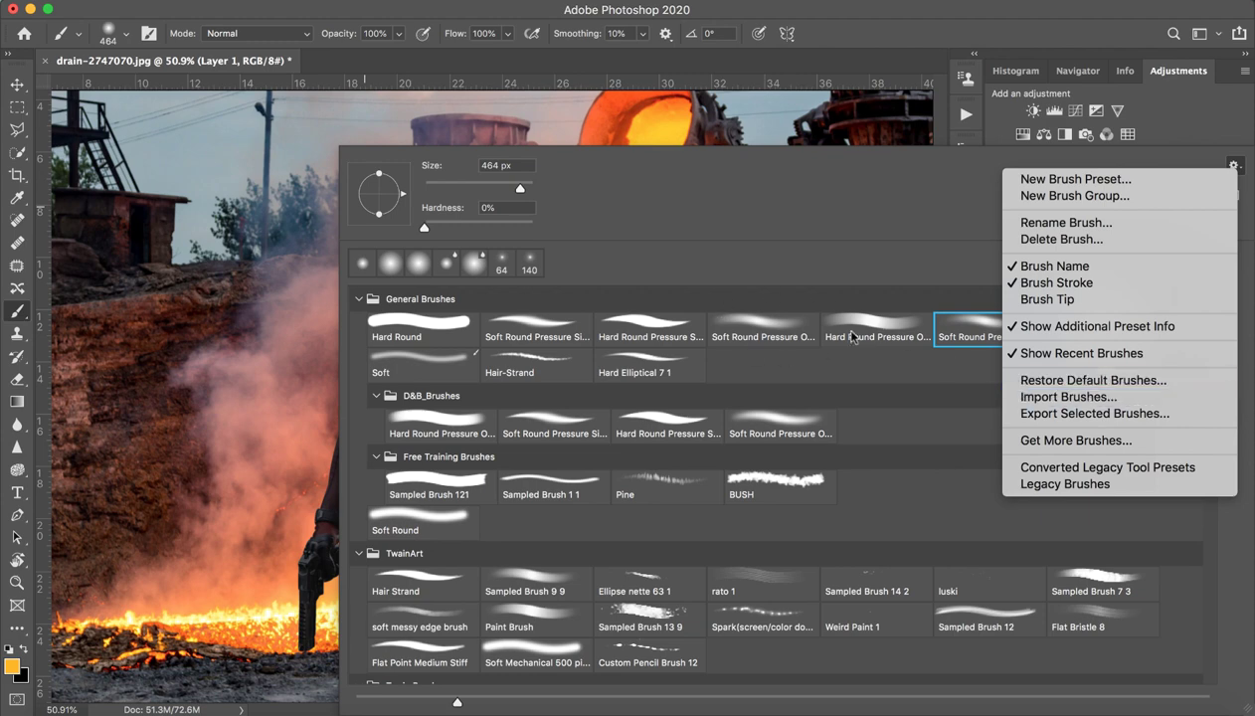
click(879, 221)
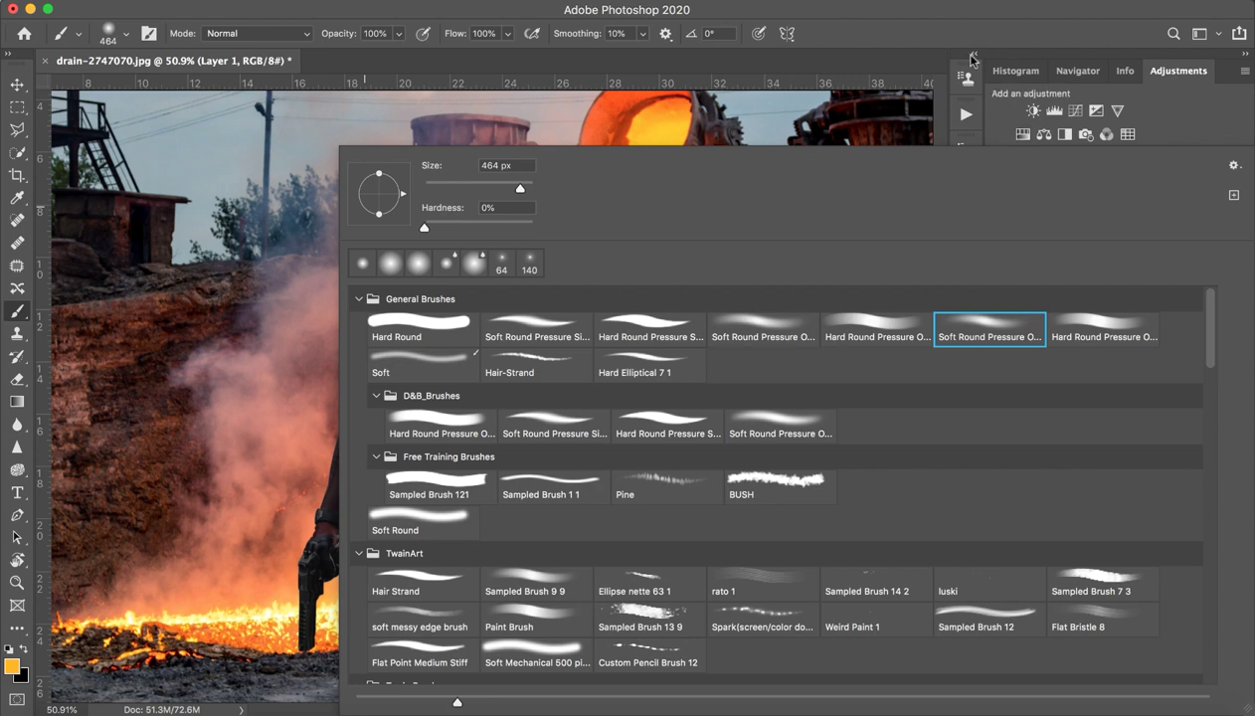
click(947, 28)
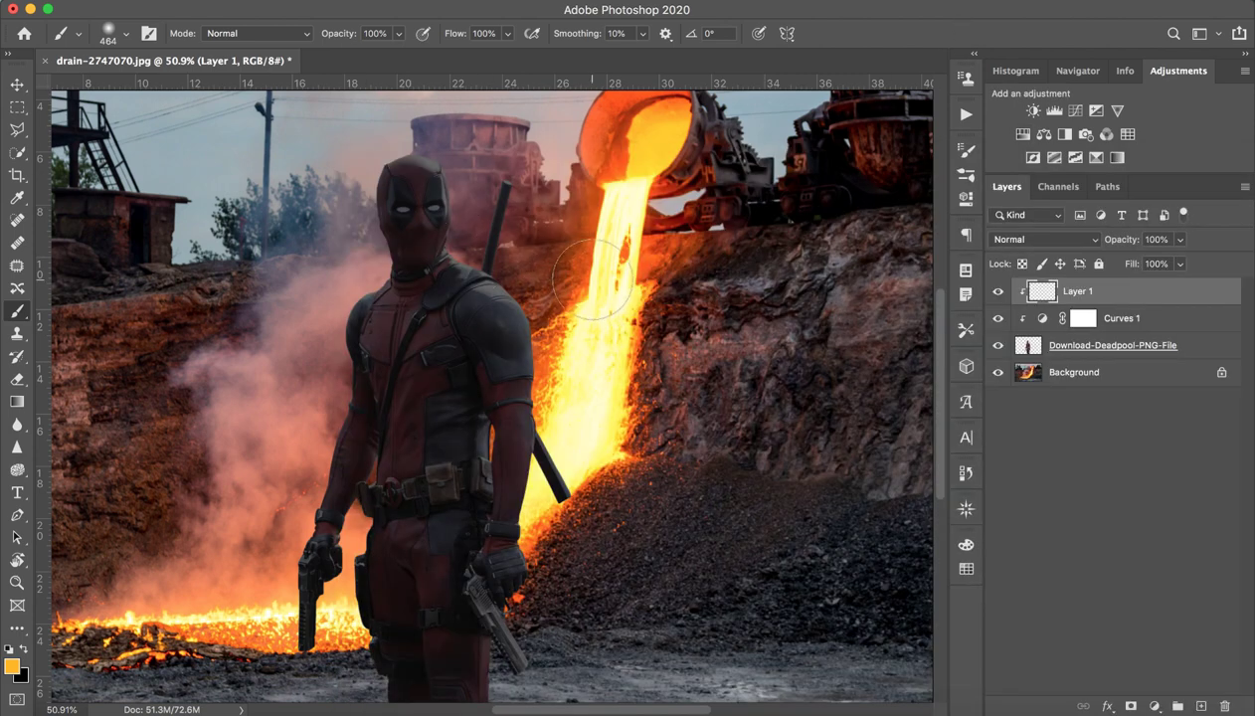
Paint orange glow over Deadpool's shoulder, sword and arm with roughly 330 and 170 px brushes.
drag(591, 259, 564, 269)
drag(497, 233, 457, 238)
drag(559, 266, 512, 283)
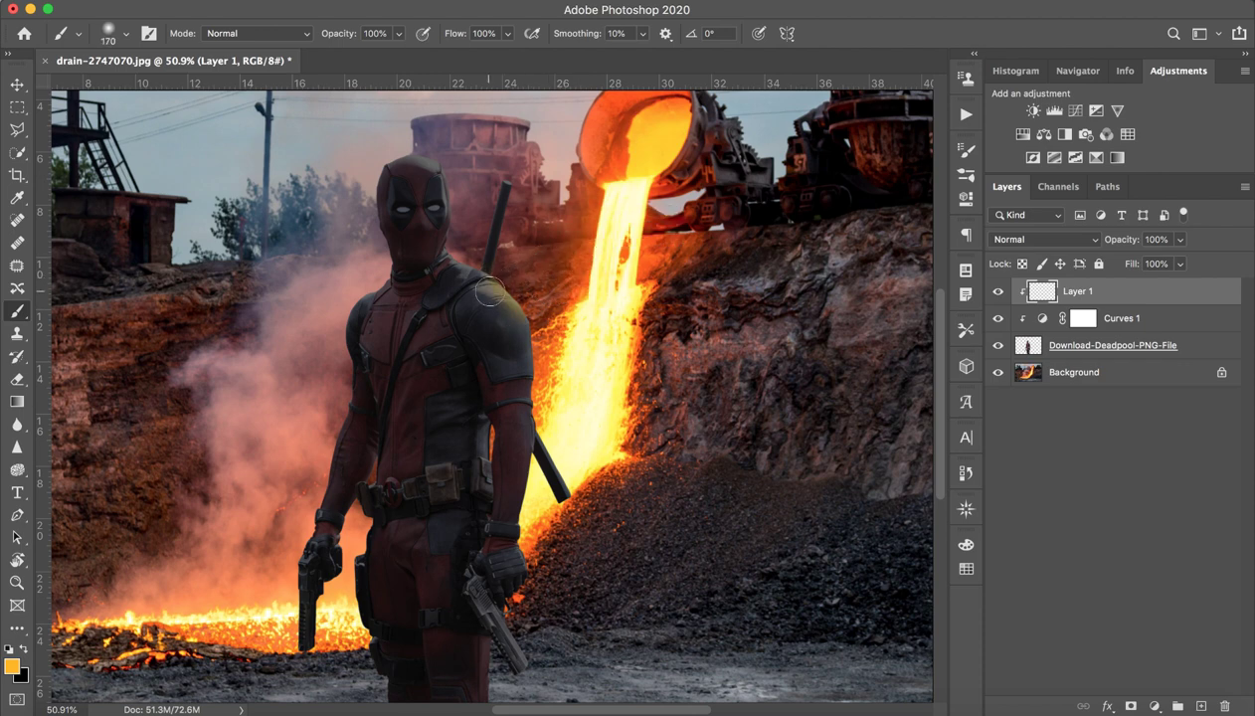
mouse_move(507, 286)
mouse_down()
mouse_move(521, 368)
mouse_move(453, 254)
mouse_move(516, 206)
mouse_move(535, 479)
mouse_move(554, 449)
mouse_up()
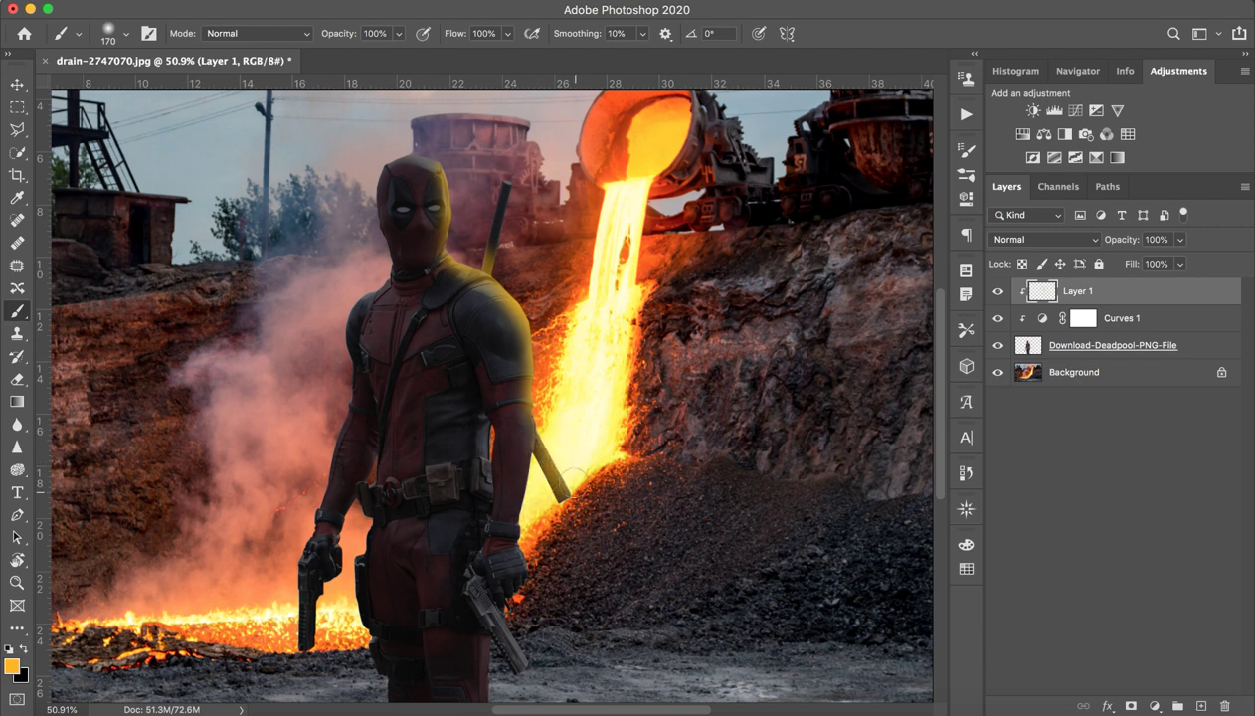
Paint glow along the arm's lava-side edge with a 70 px brush, then zoom out to check.
mouse_move(579, 420)
mouse_down()
mouse_move(560, 430)
mouse_move(527, 412)
mouse_up()
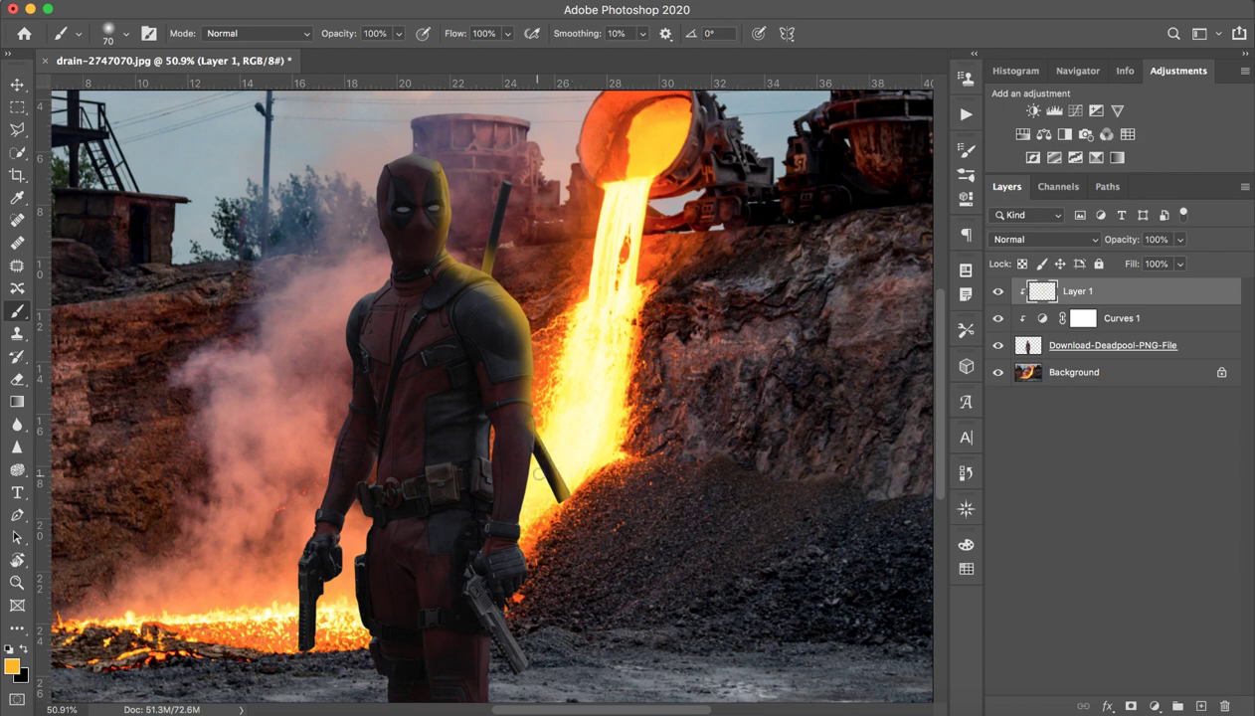
drag(538, 473, 524, 481)
drag(502, 586, 545, 321)
key(ctrl+r)
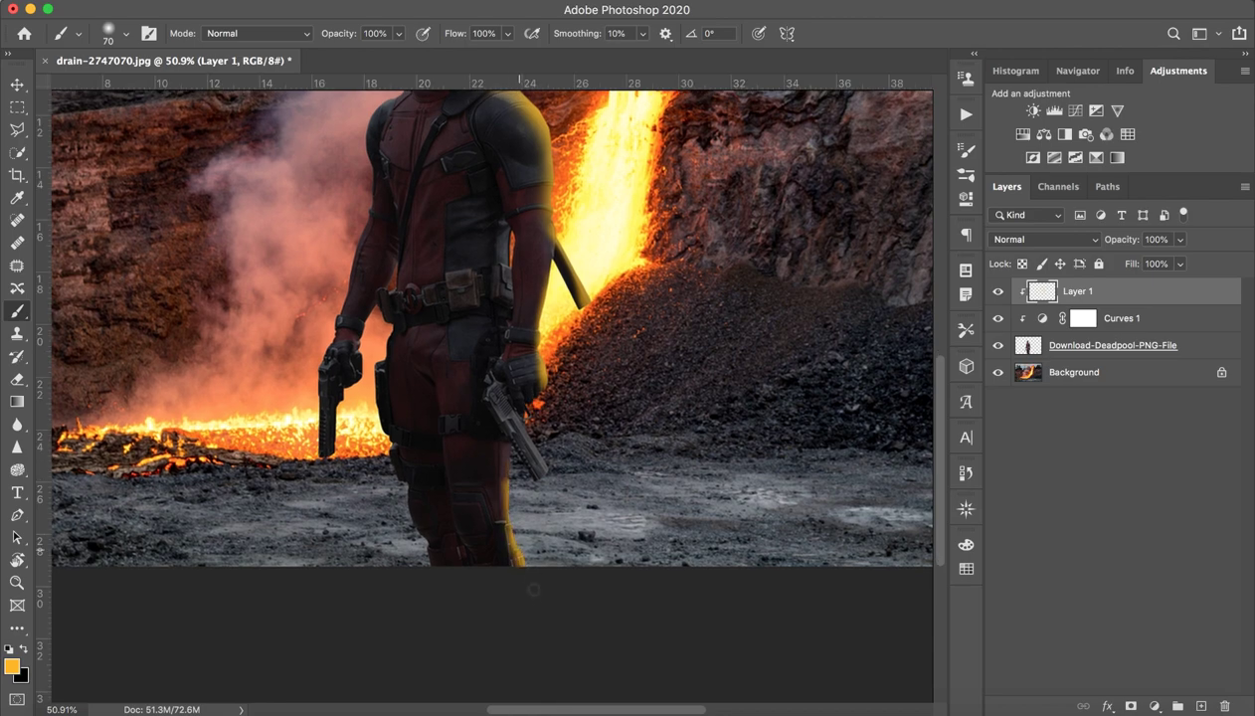
key(z)
mouse_move(588, 414)
mouse_down()
mouse_move(460, 419)
mouse_move(477, 446)
mouse_up()
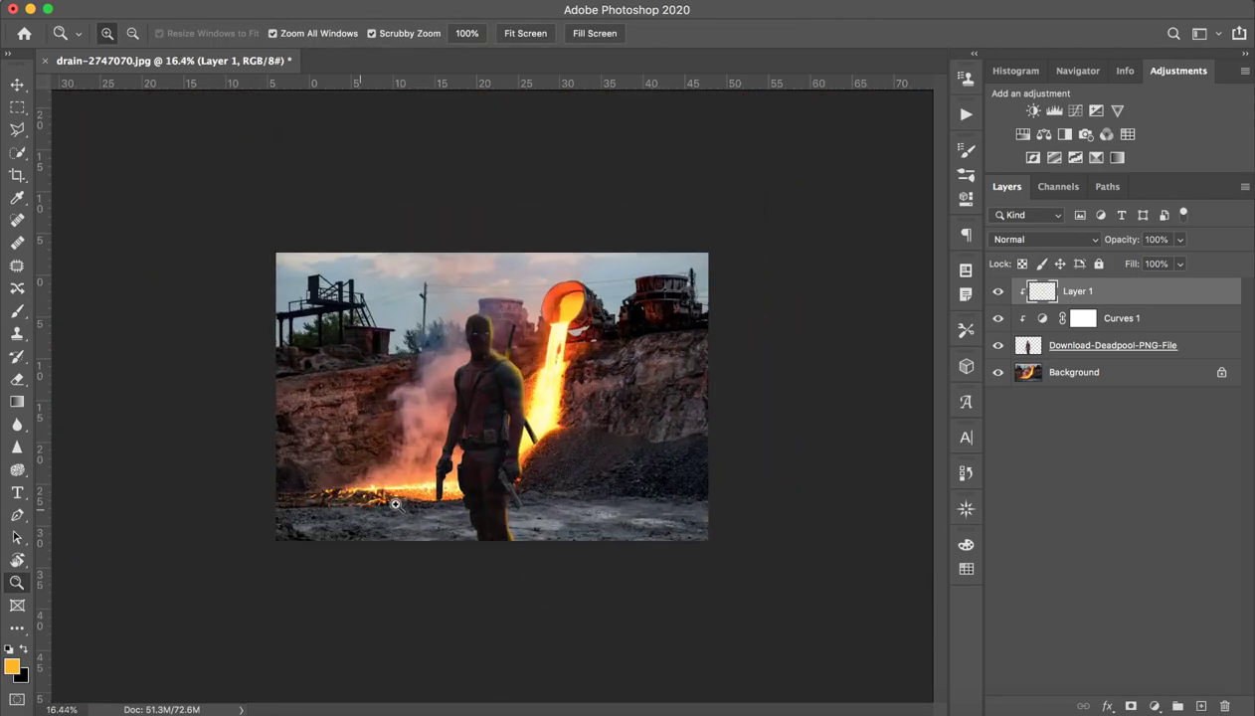
key(b)
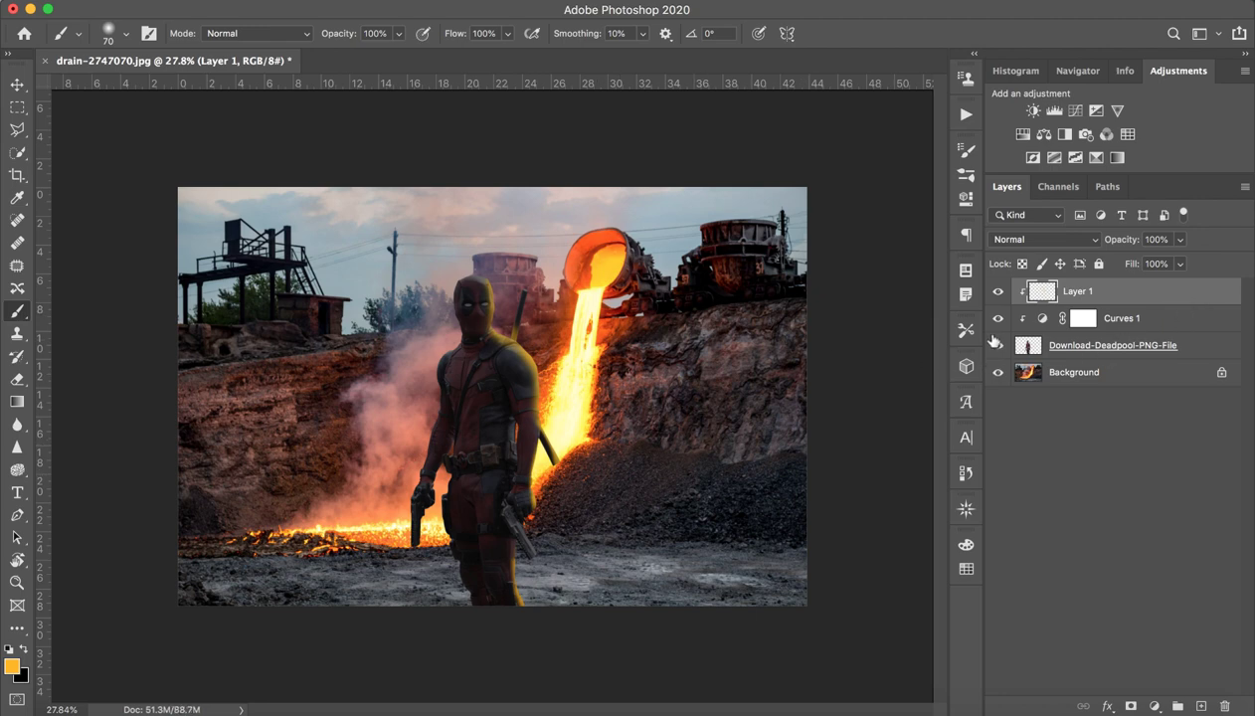
Add a Hue/Saturation adjustment with Hue shifted to about -16.
click(1023, 134)
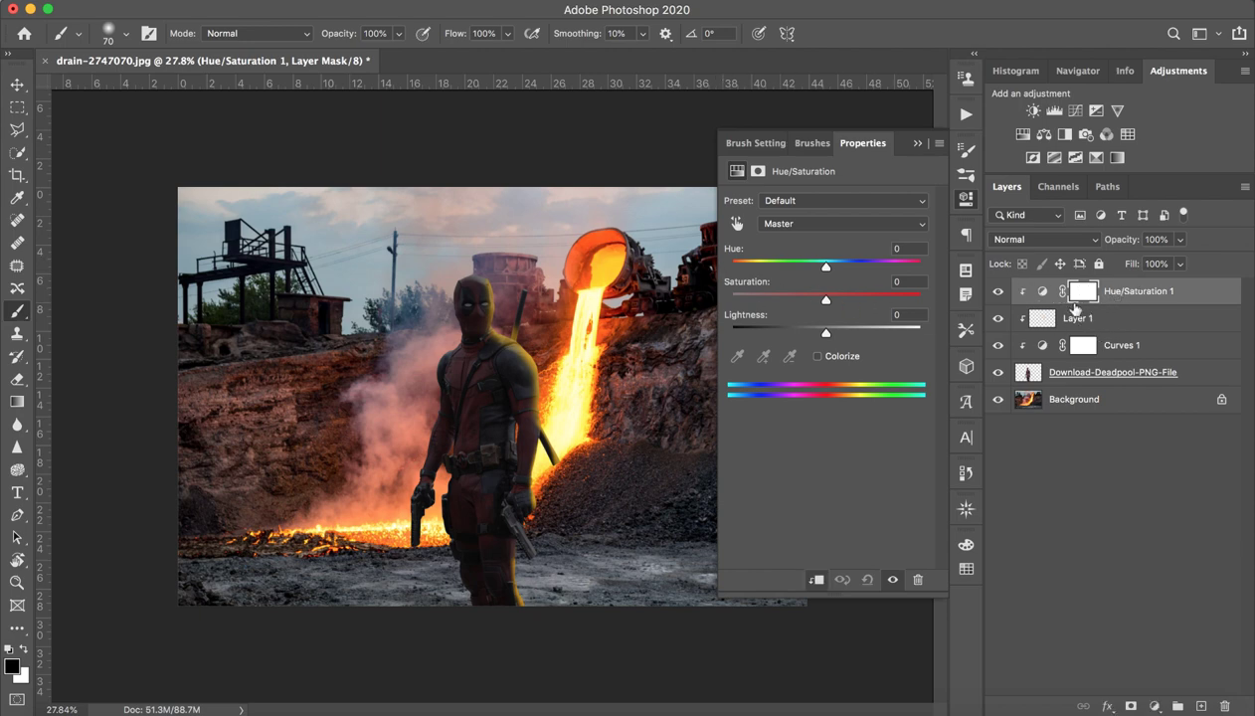
mouse_move(825, 266)
mouse_down()
mouse_move(813, 268)
mouse_move(927, 267)
mouse_move(780, 267)
mouse_up()
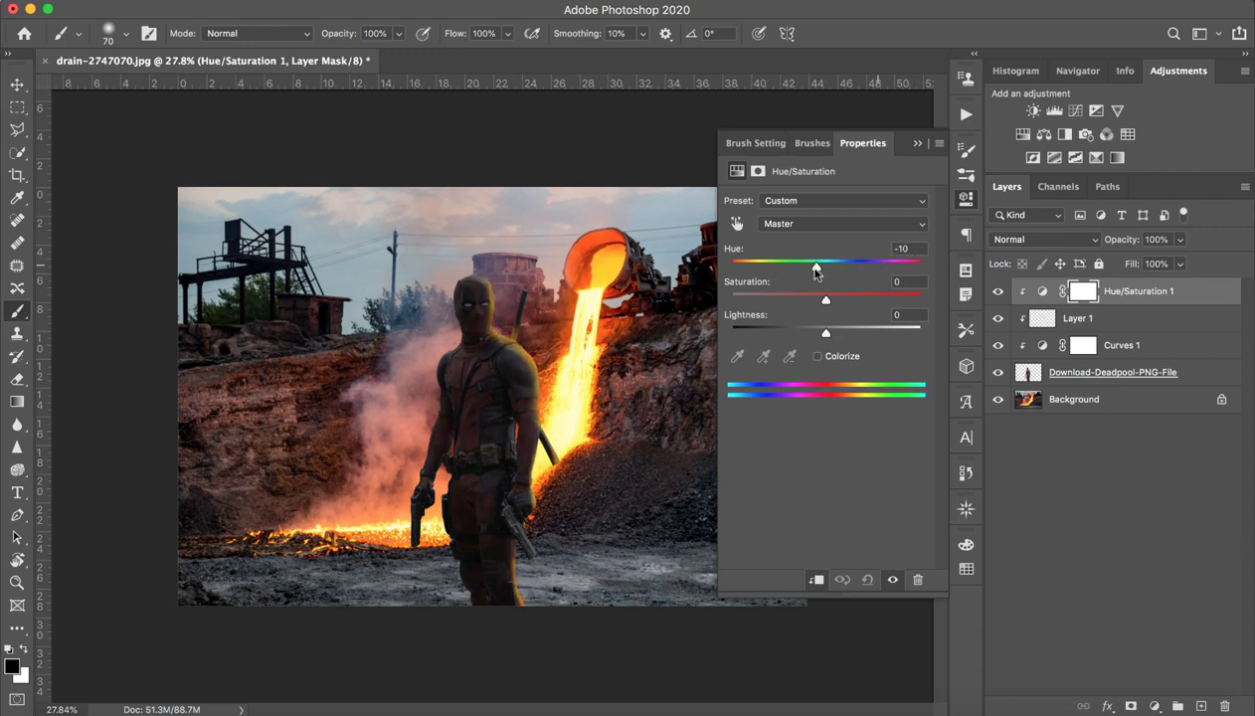
key(ctrl+z)
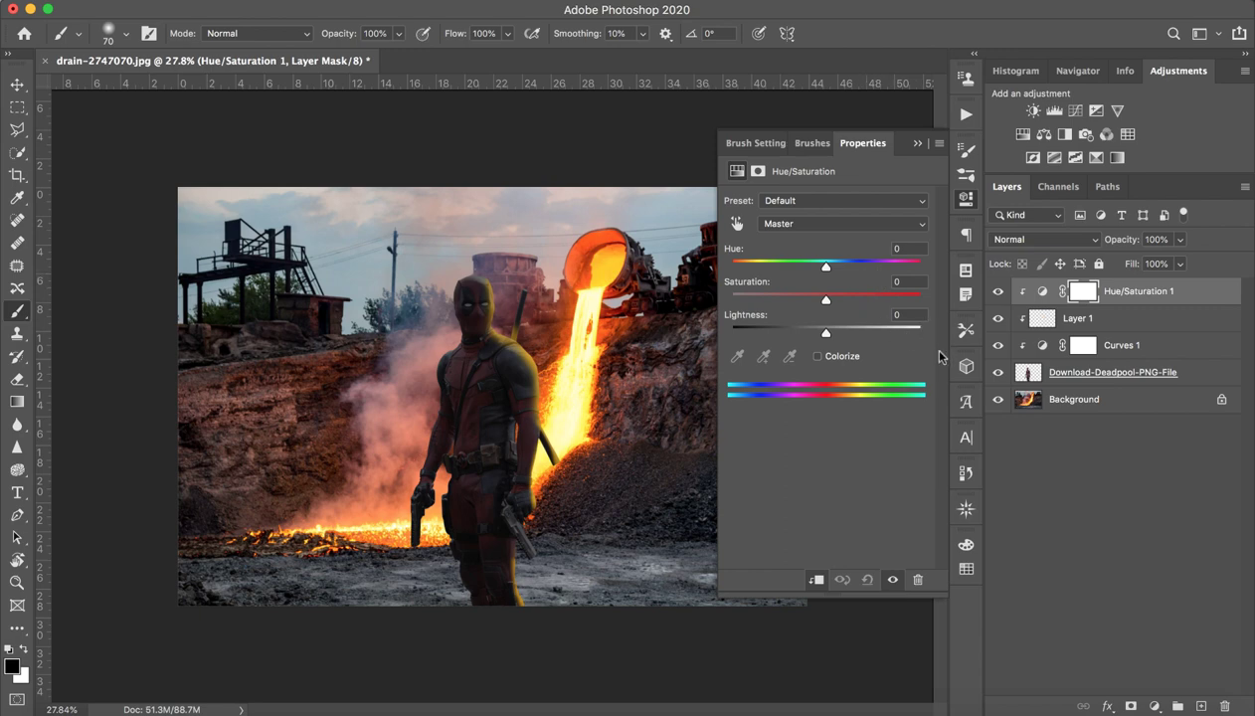
mouse_move(825, 267)
mouse_down()
mouse_move(781, 268)
mouse_move(838, 270)
mouse_move(810, 270)
mouse_up()
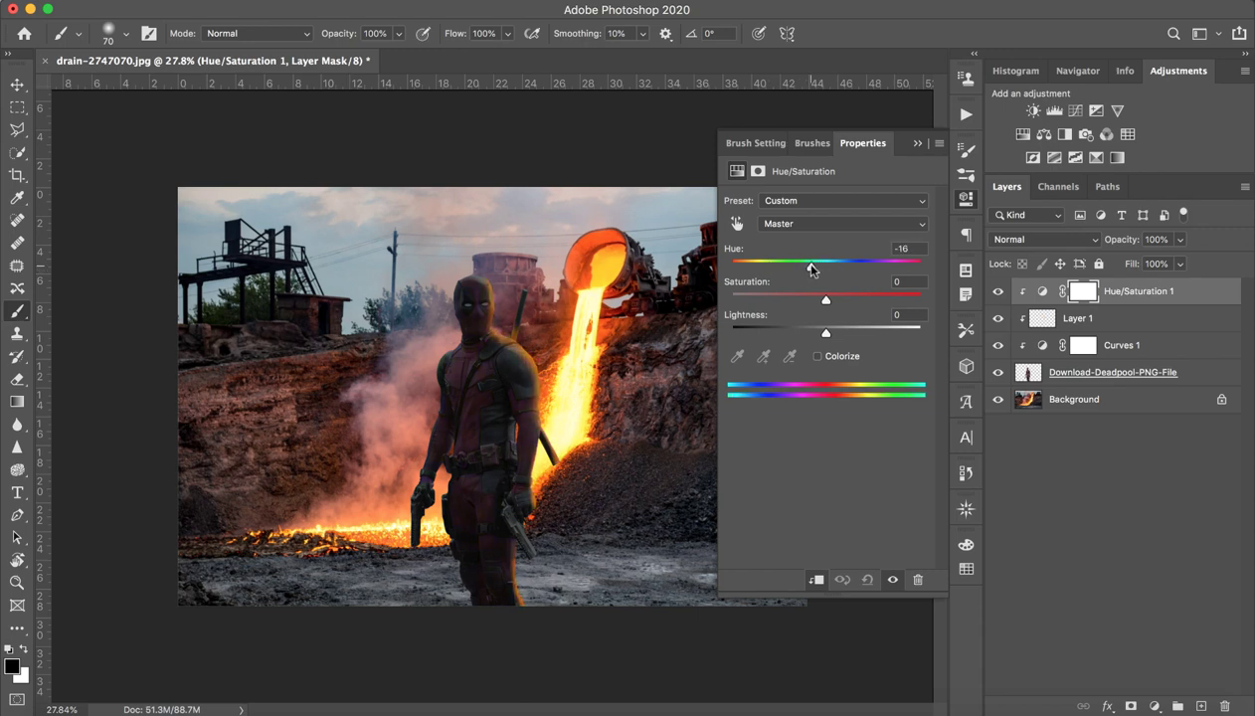
click(917, 143)
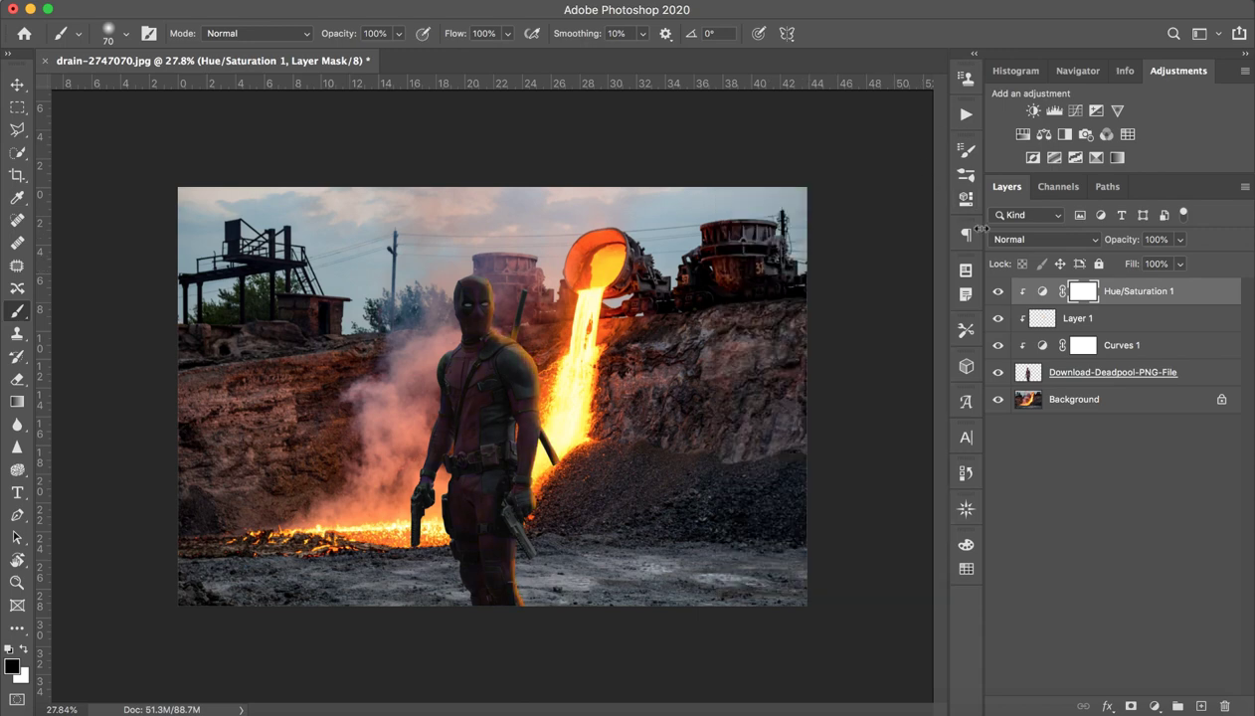
Toggle the Hue/Saturation layer's visibility to compare before and after.
click(998, 292)
click(999, 293)
click(998, 293)
click(999, 292)
click(998, 292)
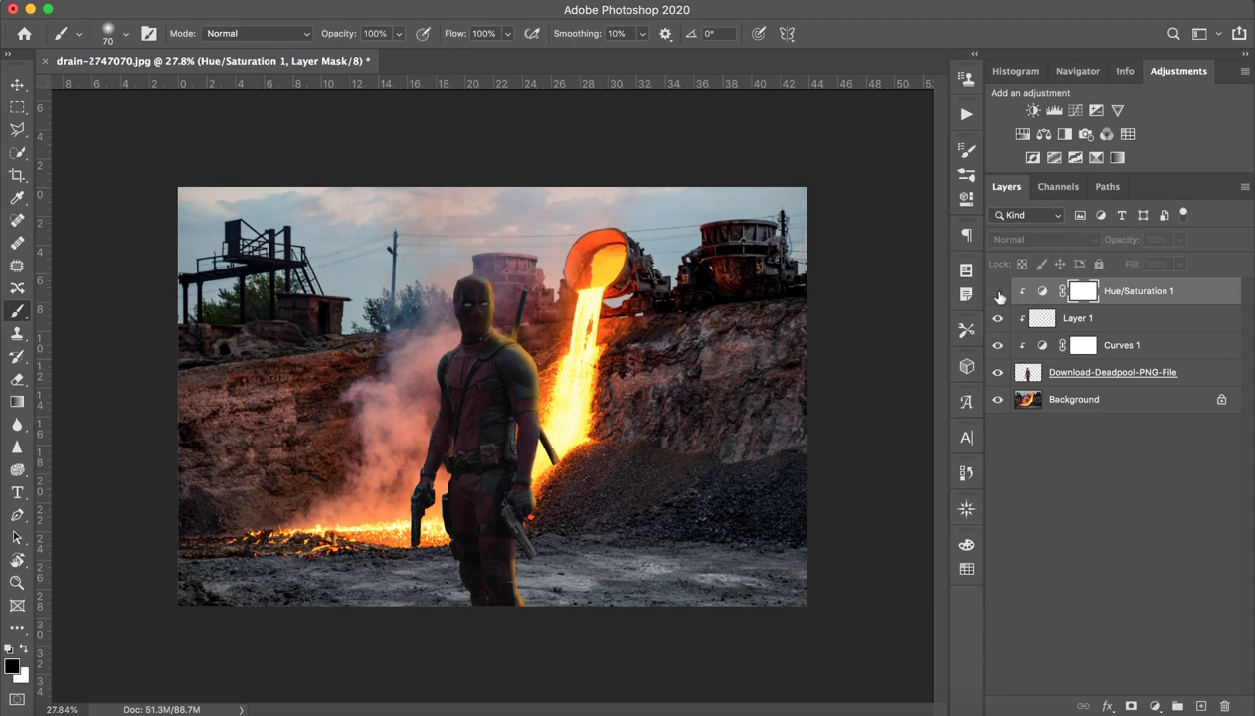
click(998, 292)
click(998, 292)
click(999, 292)
click(998, 292)
click(999, 292)
click(999, 293)
click(999, 292)
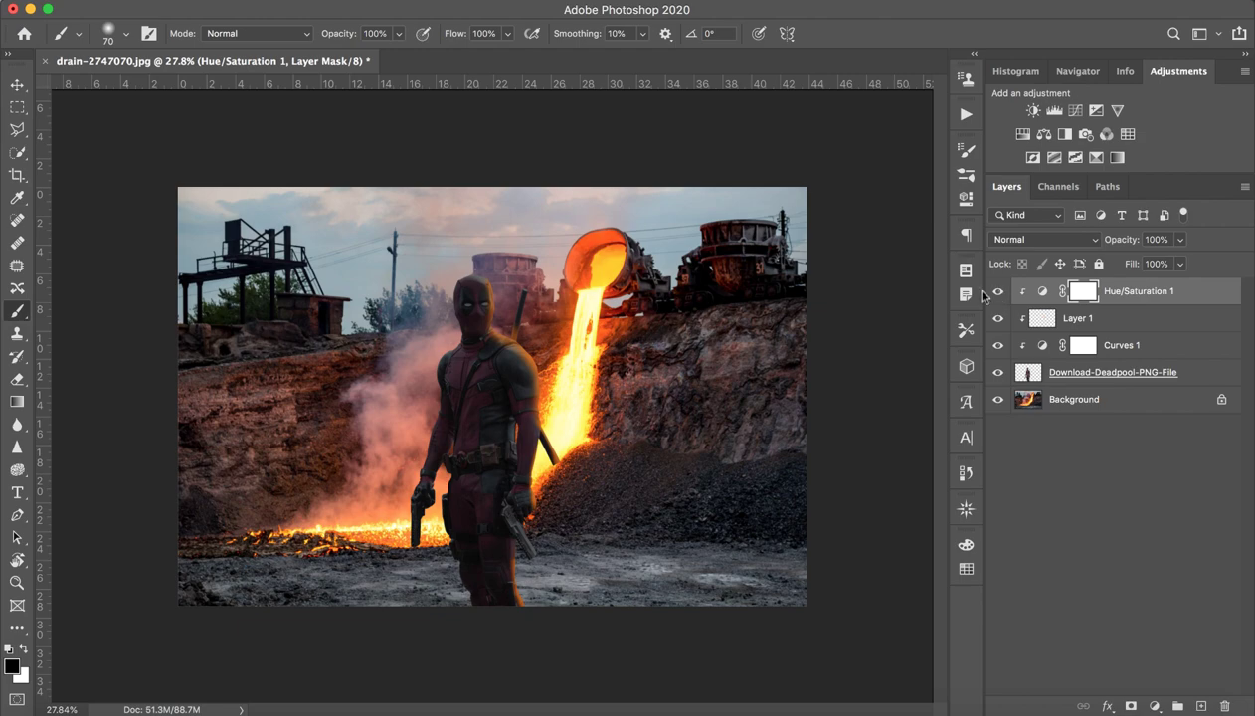
Zoom in on Deadpool's face to inspect, then fit the whole image back on screen.
key(z)
drag(536, 328, 528, 347)
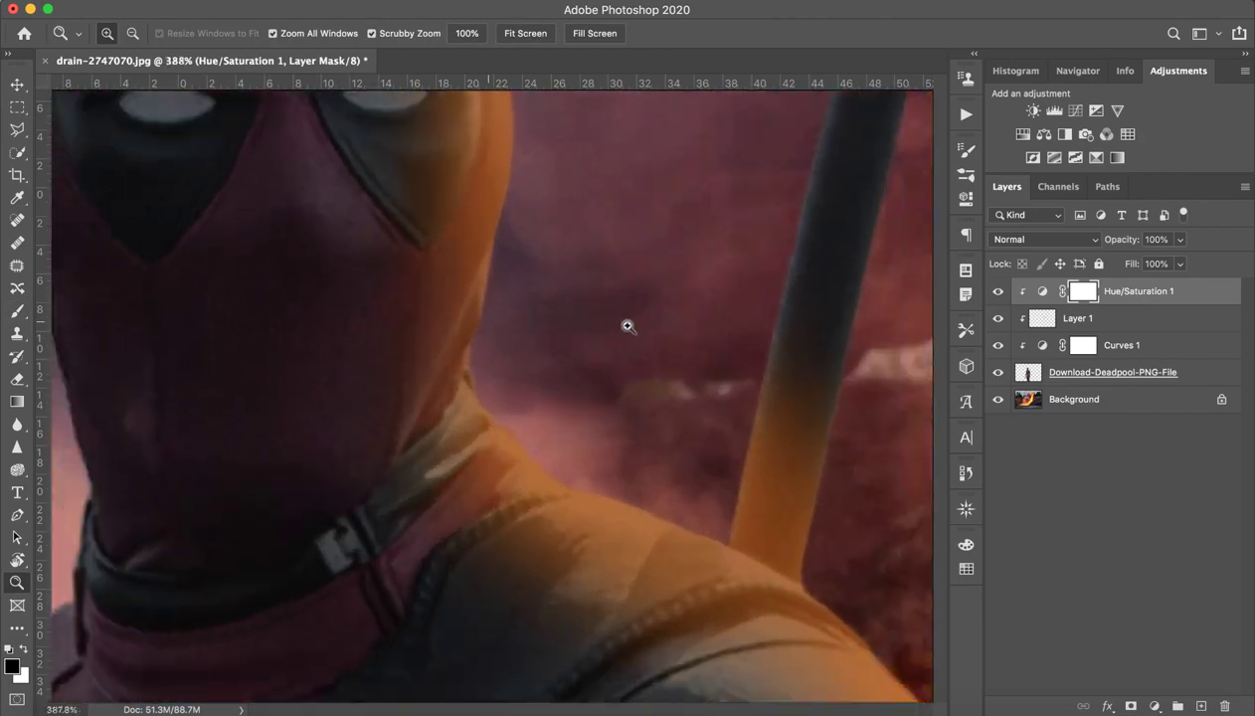
key(ctrl+minus)
key(ctrl+minus)
key(ctrl+0)
key(ctrl+r)
key(b)
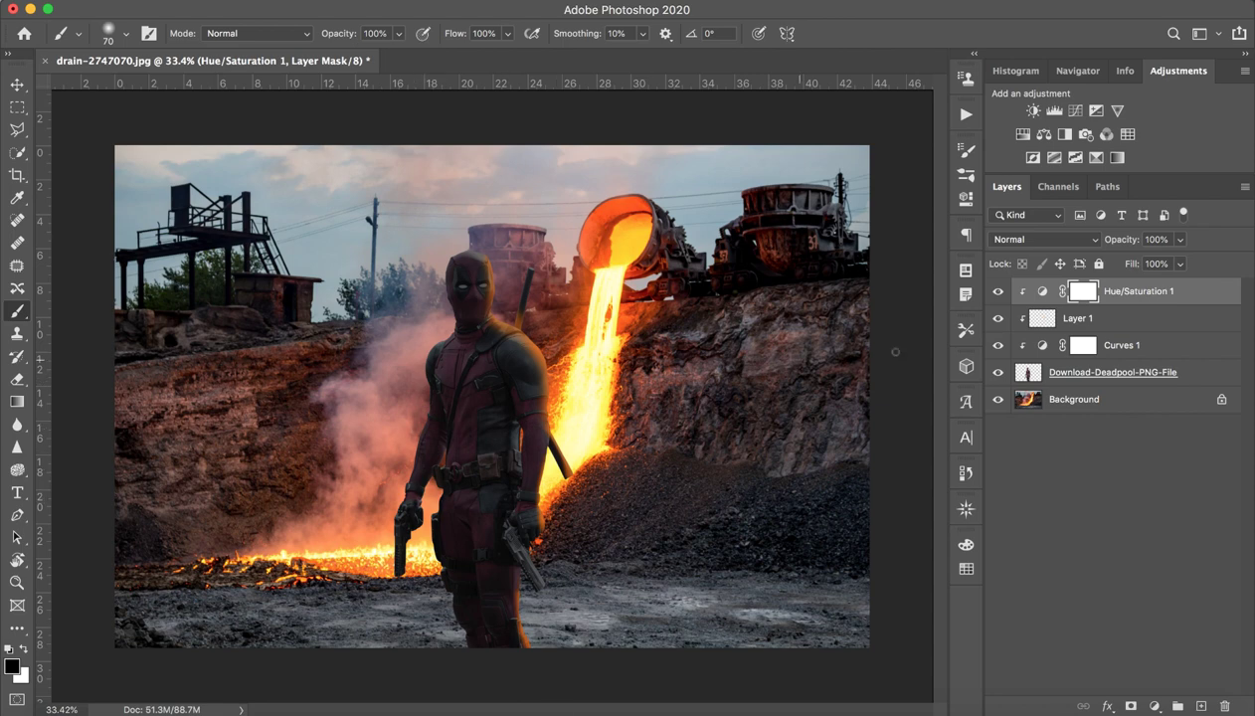
Paint orange glow on Deadpool's forearm and hand on Layer 1, then view the whole image.
click(1040, 317)
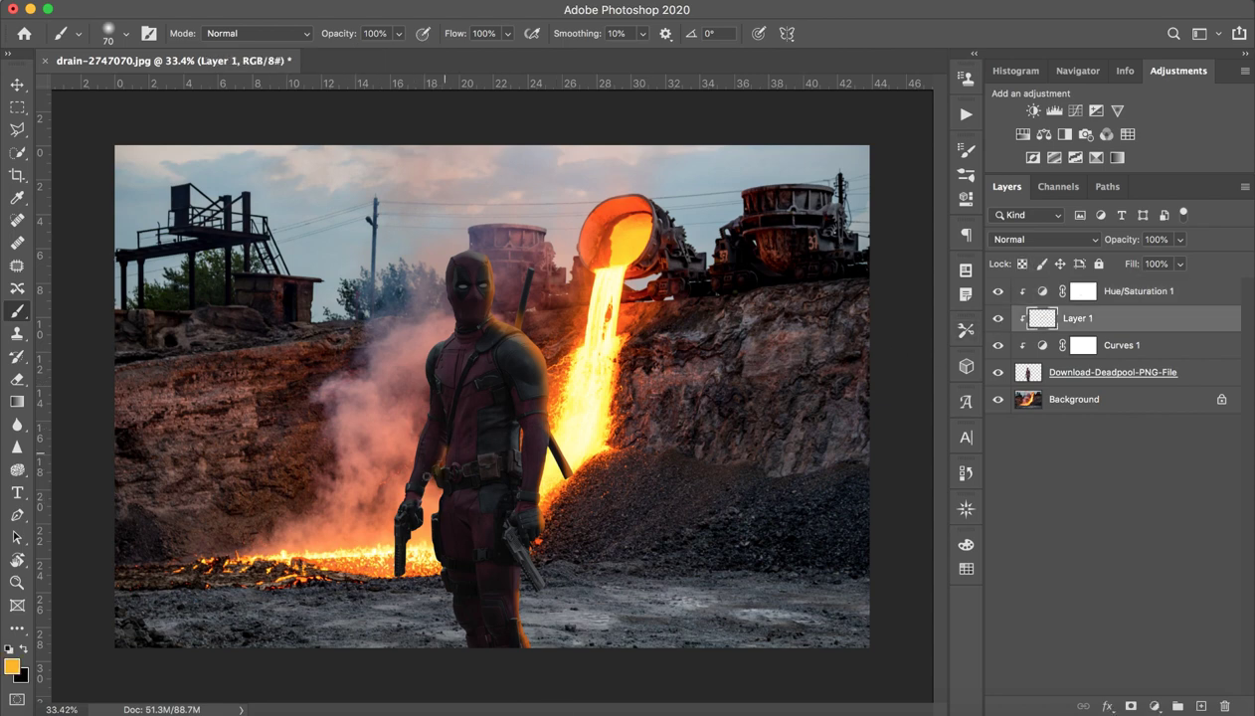
drag(430, 476, 415, 515)
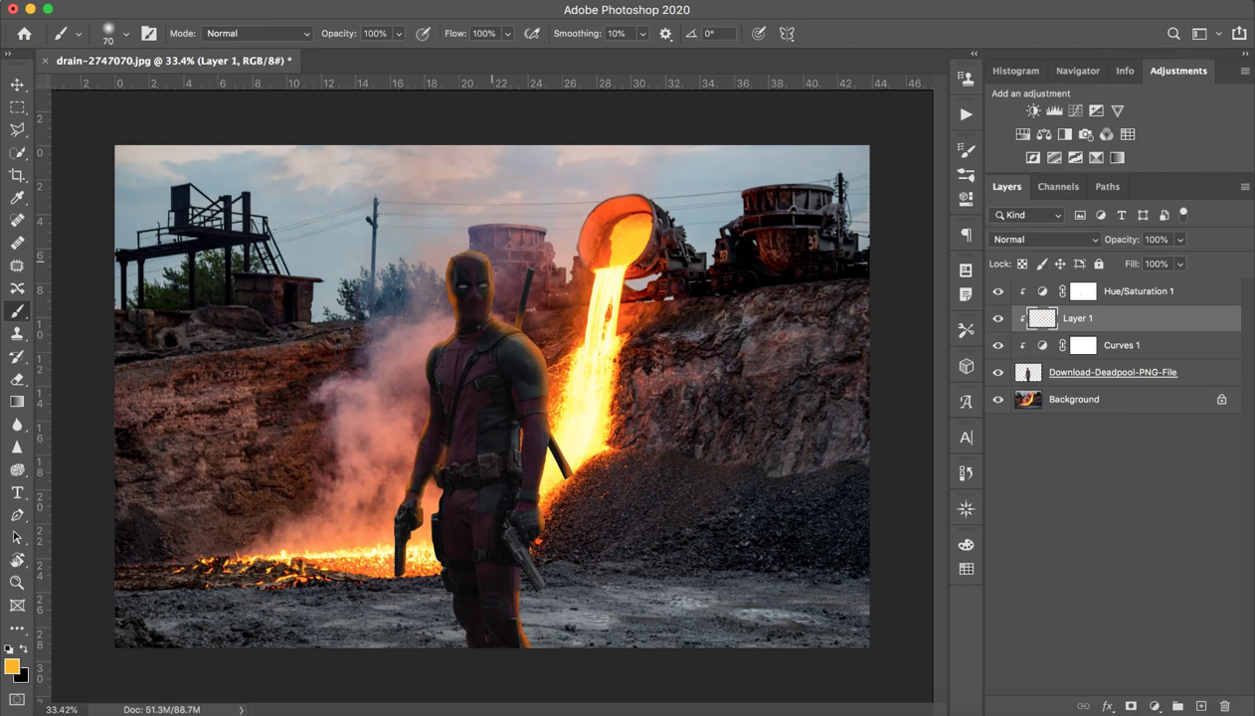
key(z)
drag(546, 298, 564, 270)
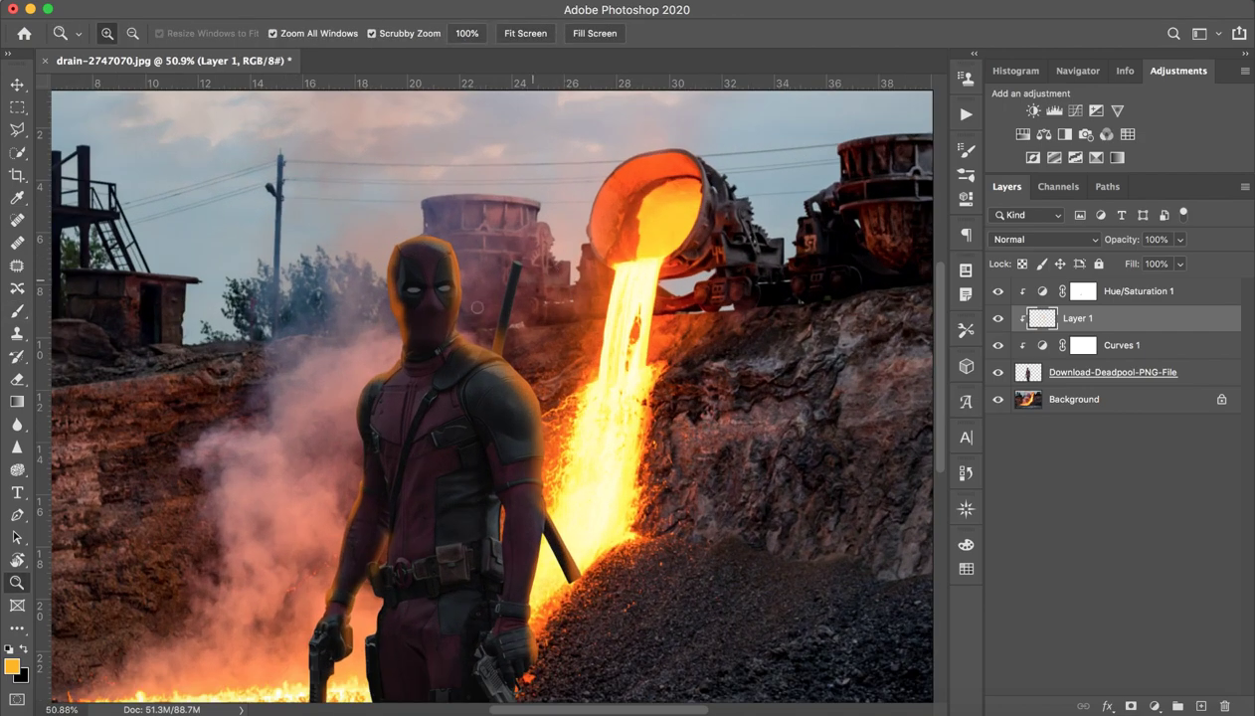
drag(476, 307, 278, 315)
key(b)
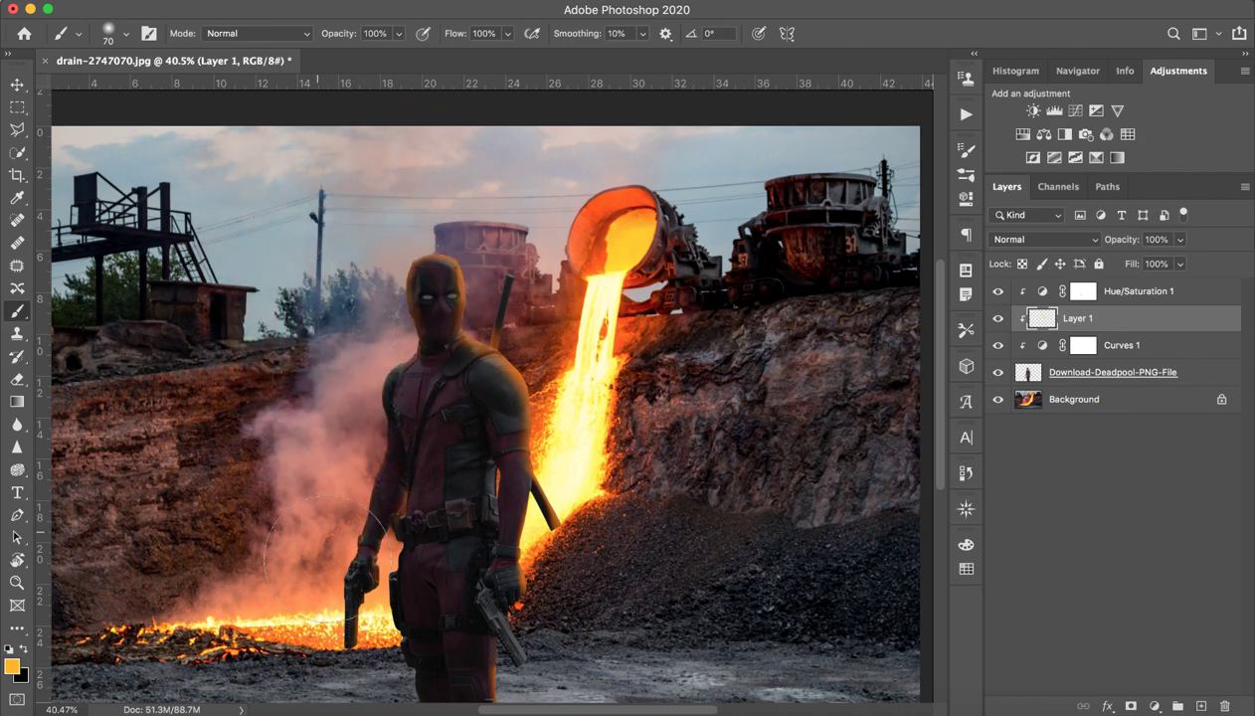
drag(314, 557, 356, 372)
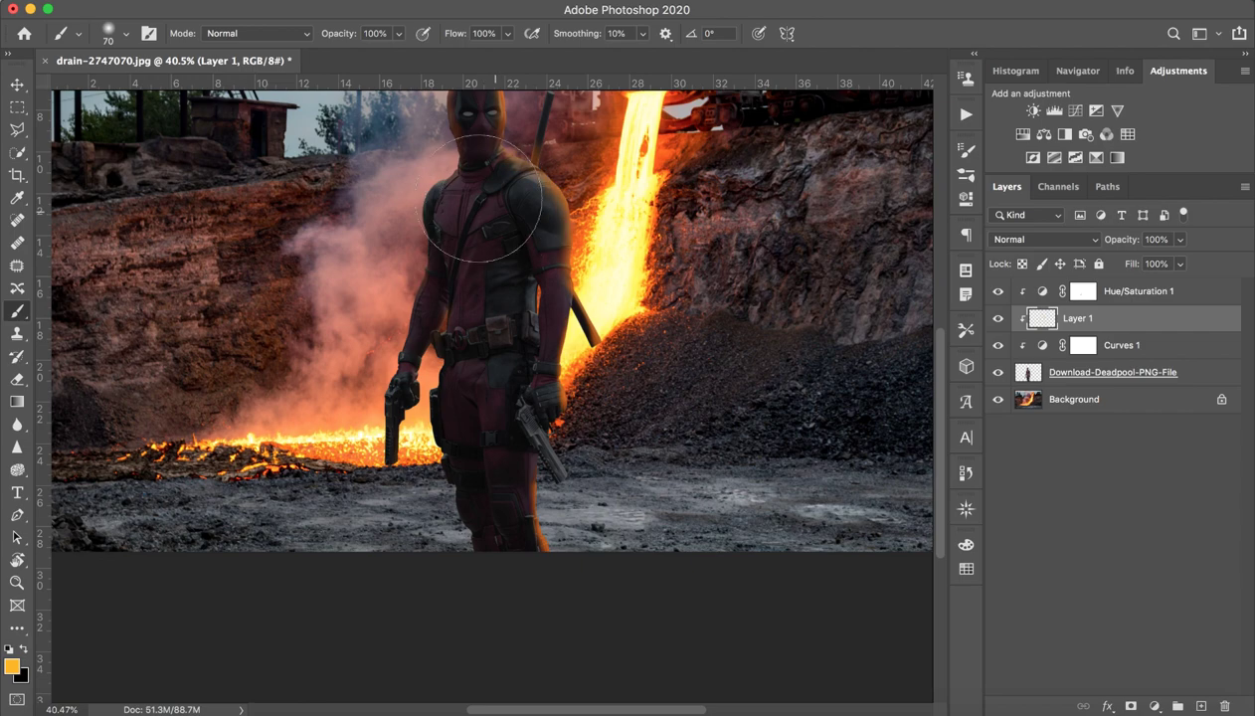
drag(445, 205, 444, 358)
key(ctrl+r)
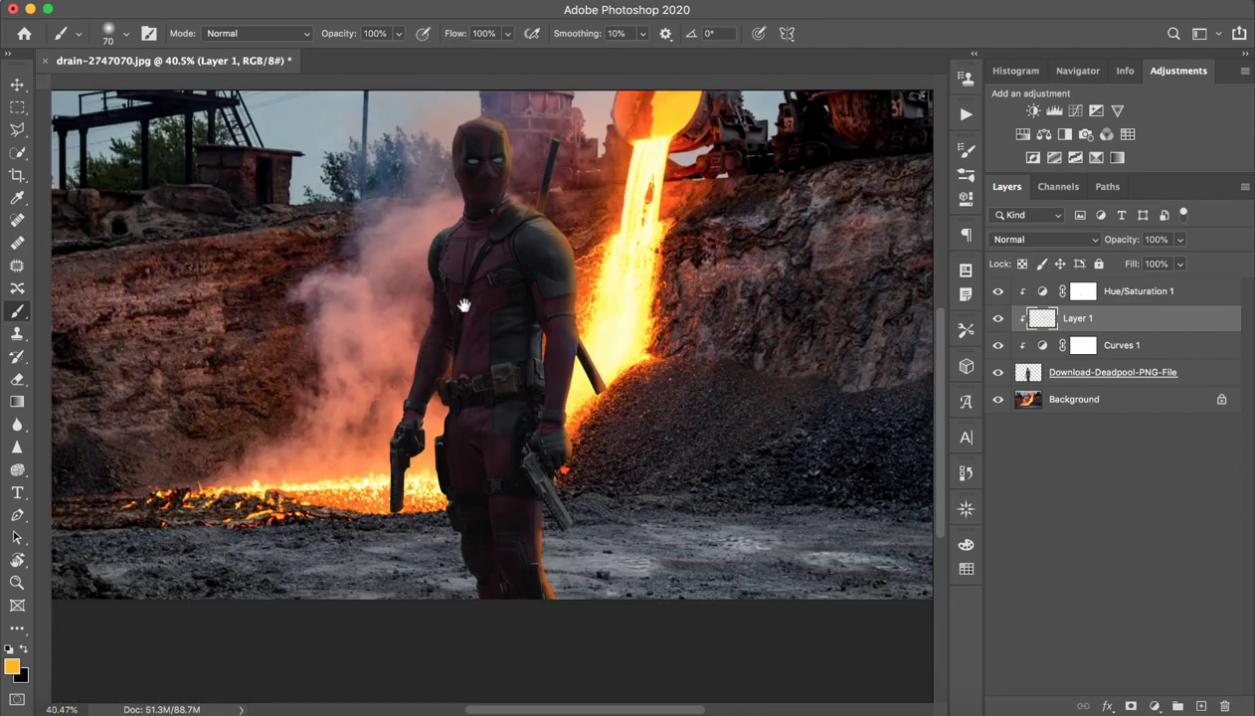
scroll(475, 398, down, 5)
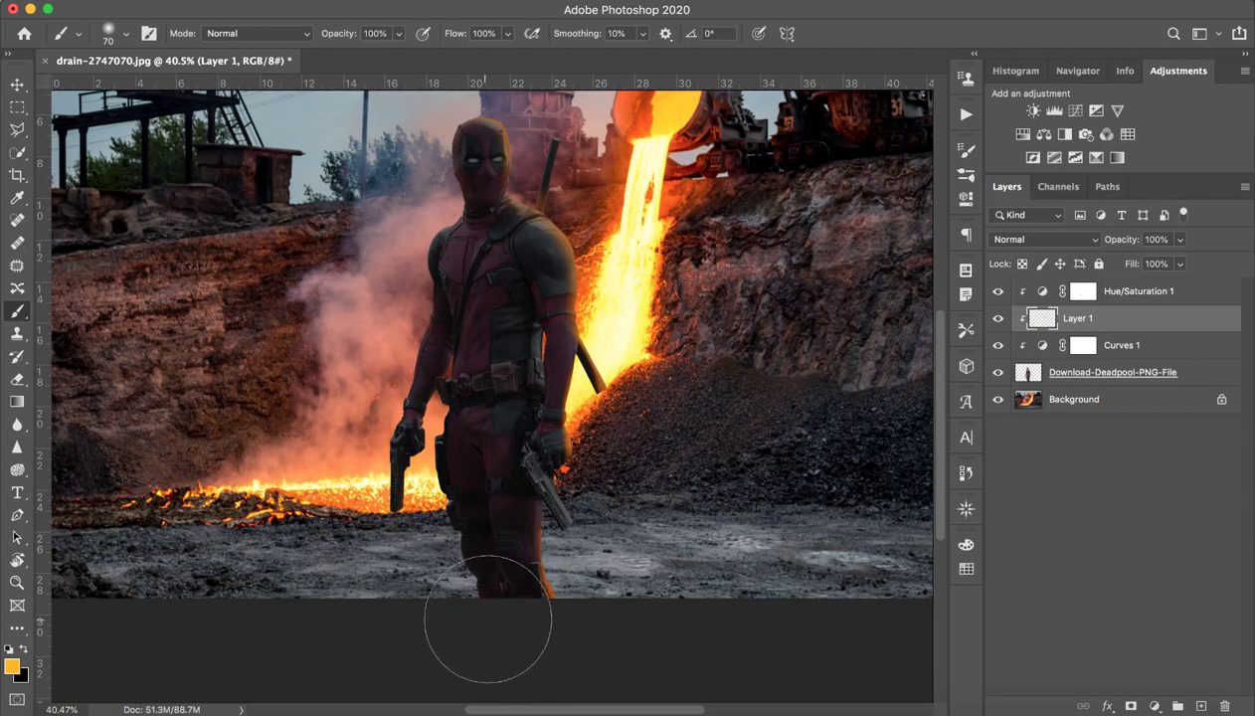
key(z)
mouse_move(417, 341)
mouse_down()
mouse_move(429, 374)
mouse_move(835, 383)
mouse_up()
key(b)
Toggle layer visibility to compare with and without the glow and hue adjustment.
click(997, 318)
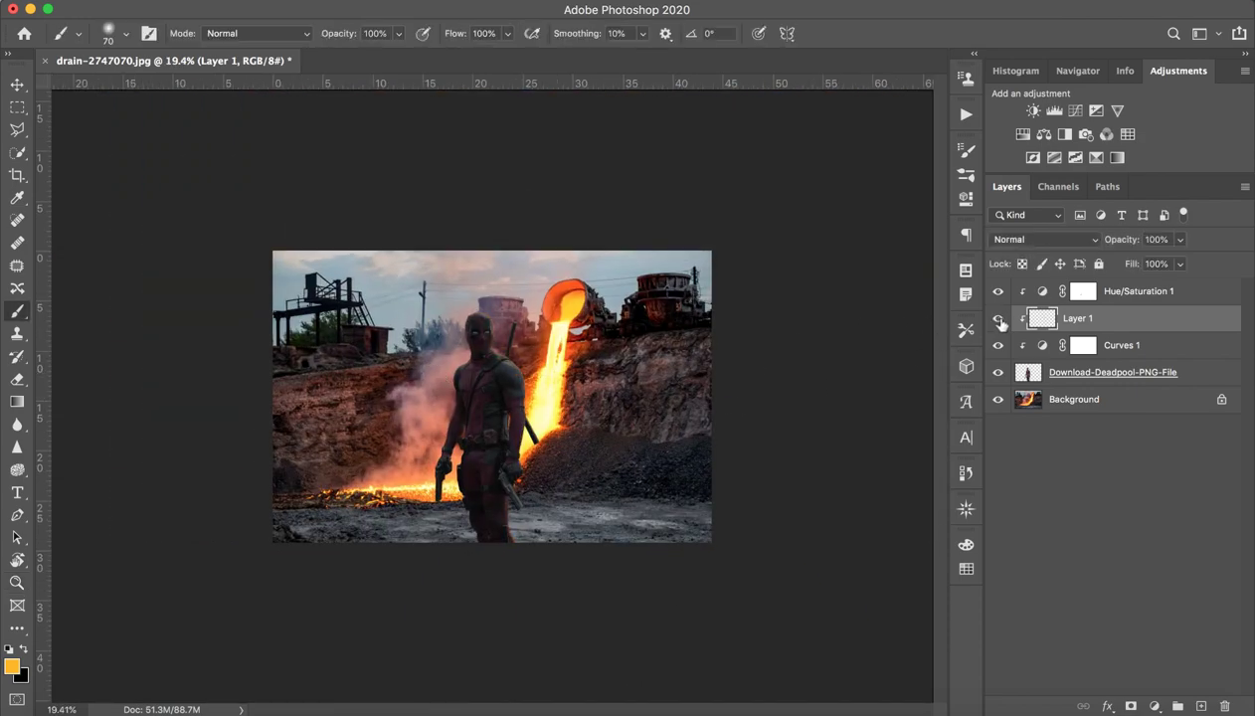
click(997, 318)
click(997, 318)
click(997, 319)
click(997, 318)
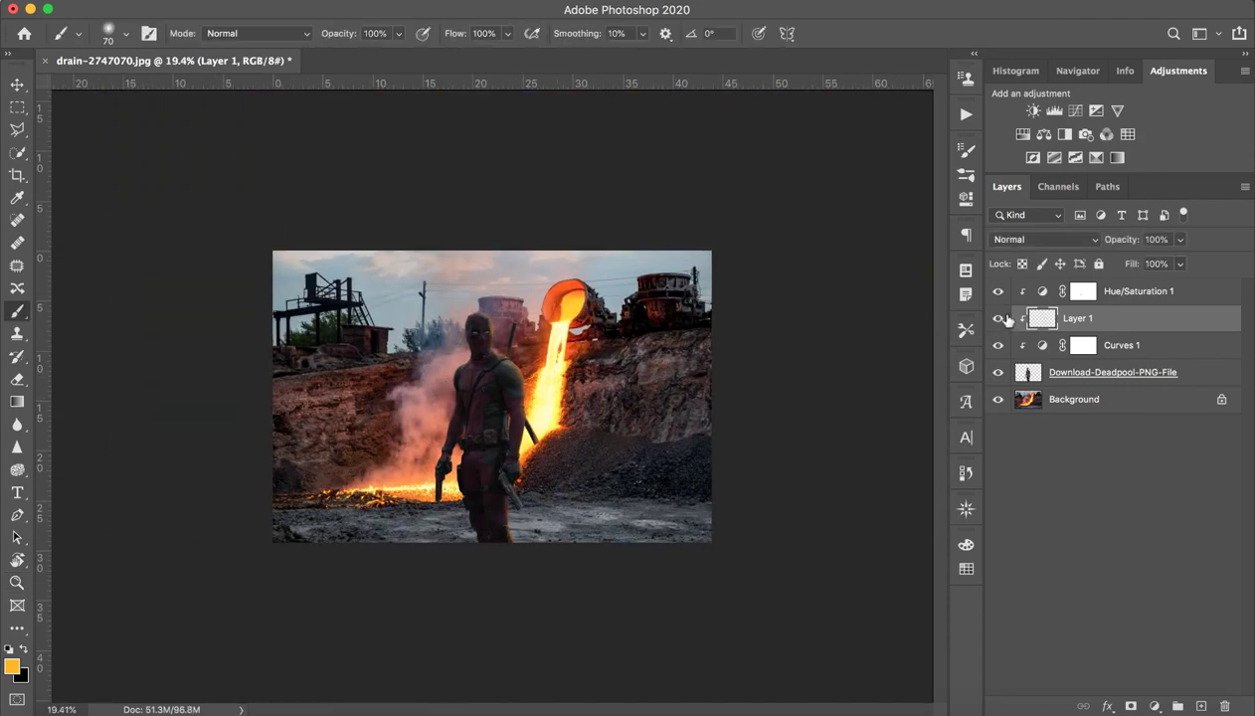
click(997, 291)
click(996, 293)
Select Curves 1 through Hue/Saturation 1 together.
key(z)
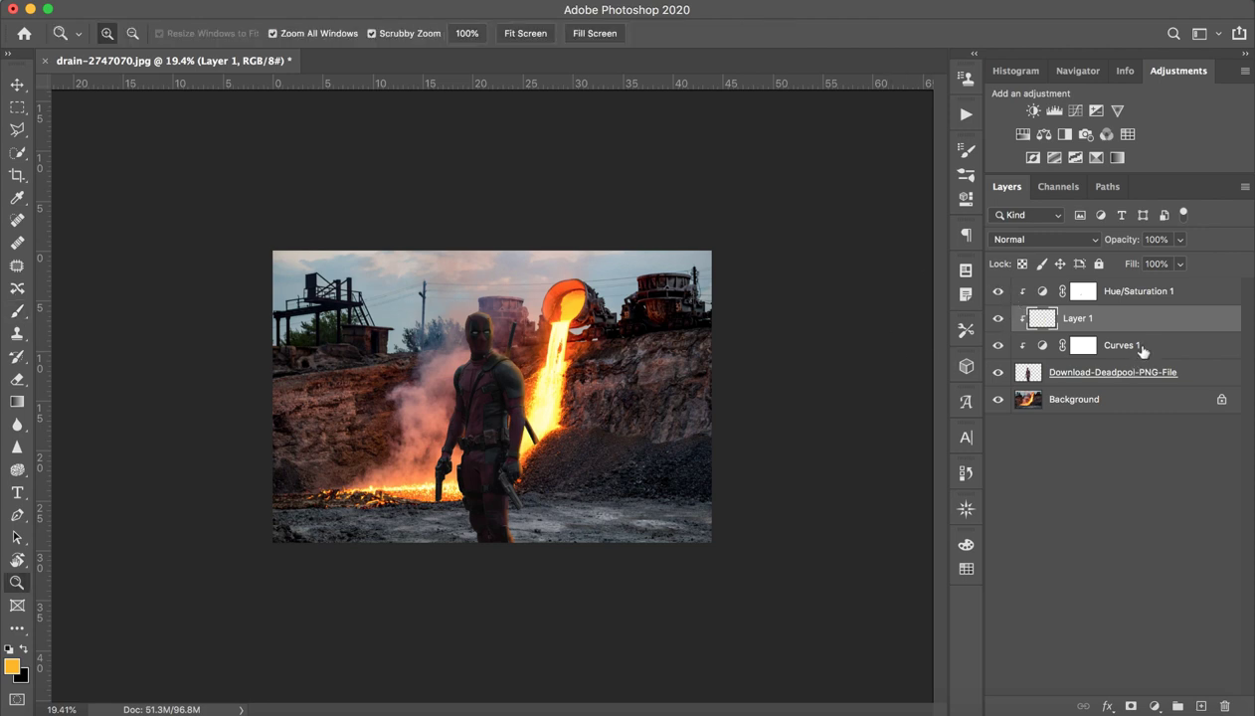
click(1133, 346)
shift+click(1165, 303)
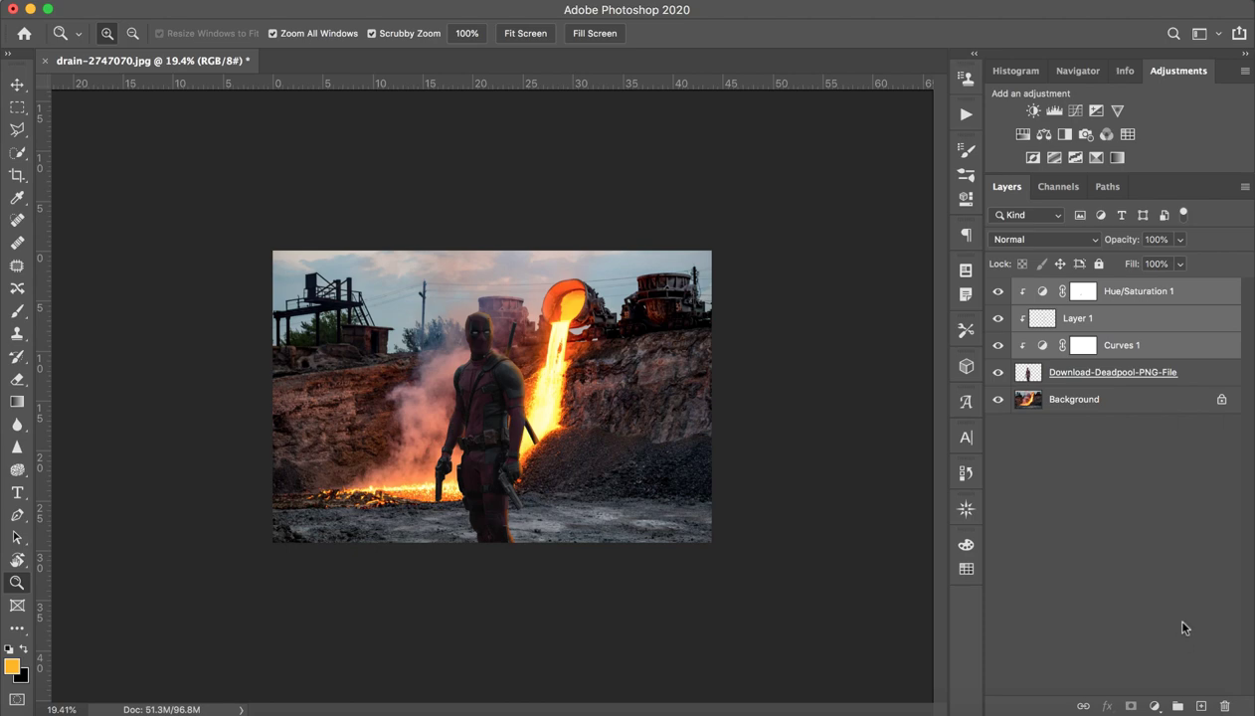
Delete Curves 1, Layer 1 and Hue/Saturation 1, then try and discard a Vibrance -10 adjustment.
click(1224, 705)
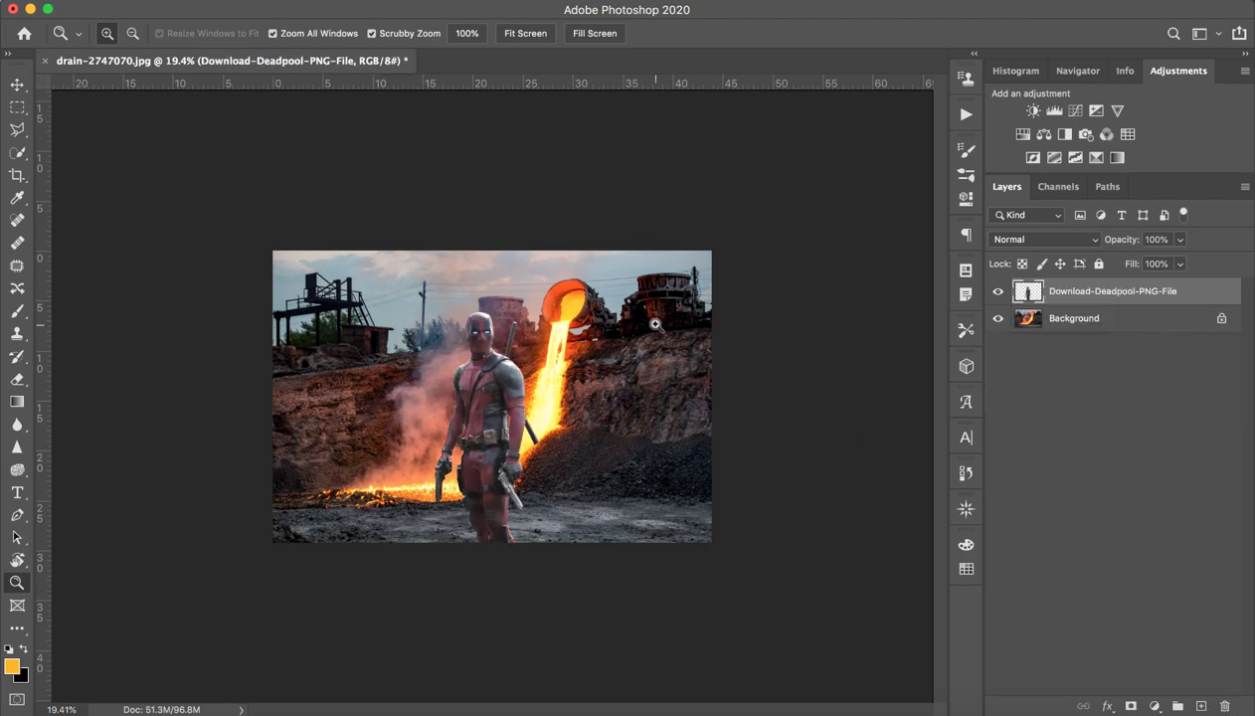
drag(455, 410, 759, 282)
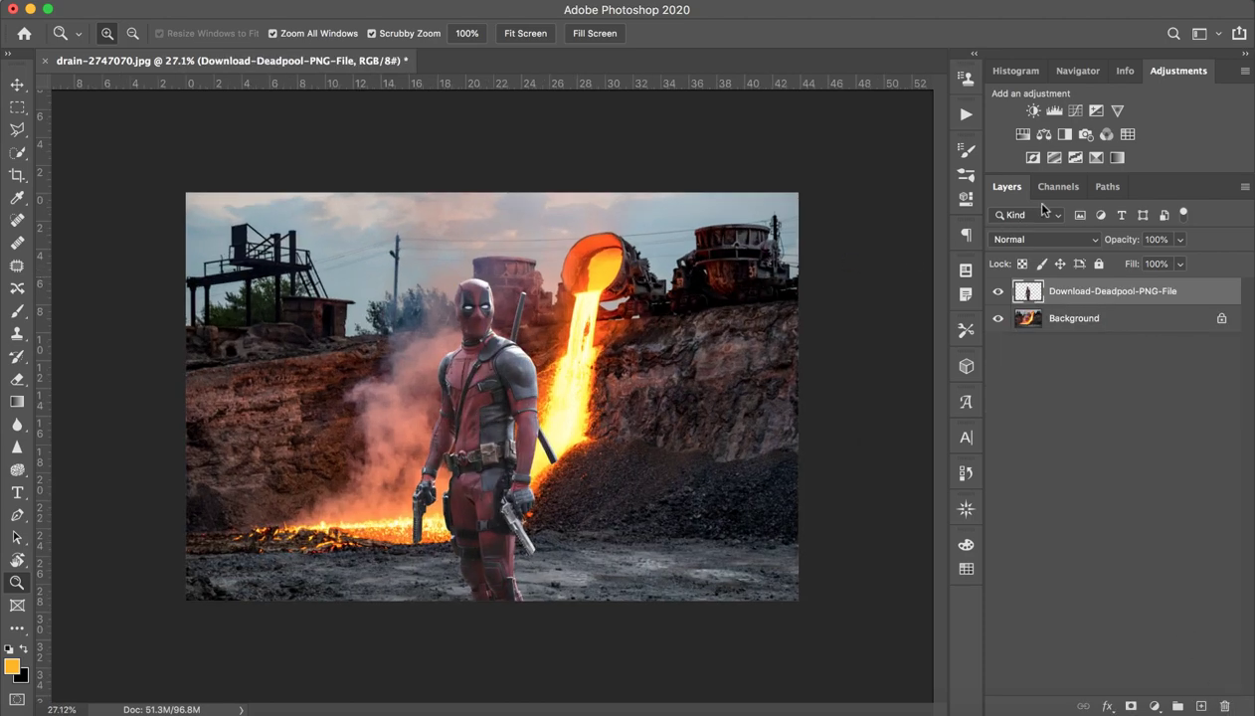
click(1116, 110)
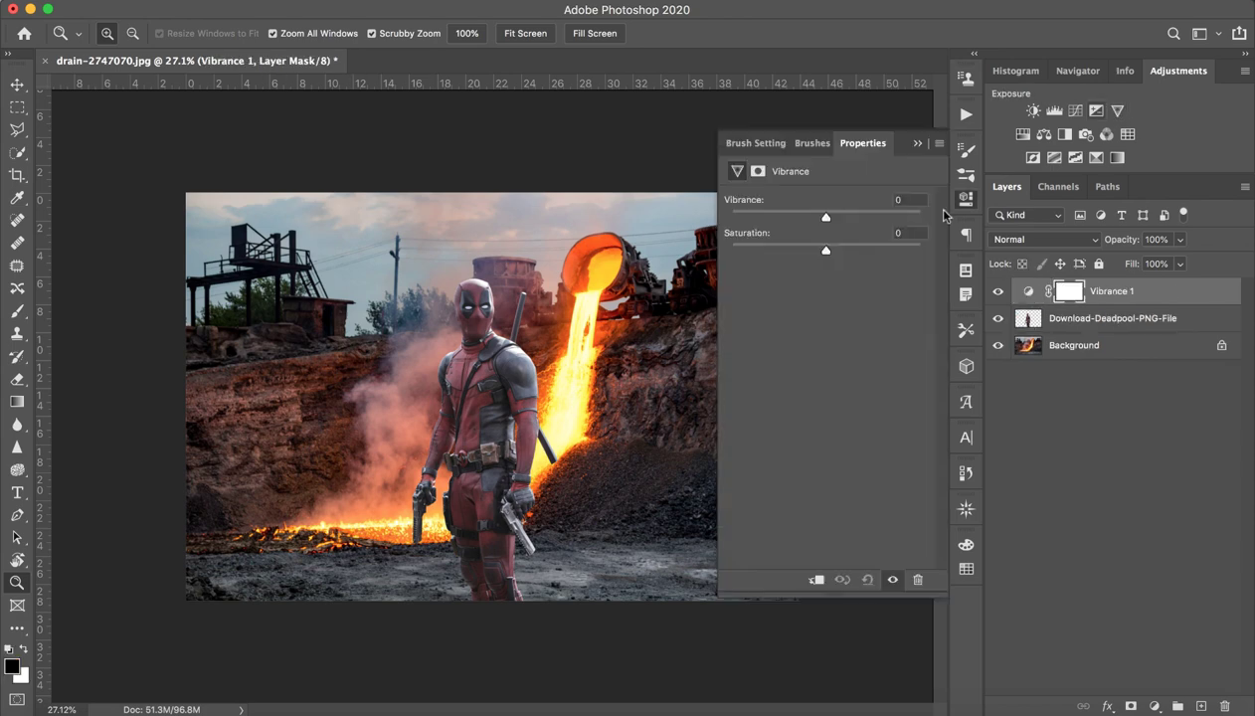
mouse_move(772, 255)
mouse_down()
mouse_move(884, 258)
mouse_move(817, 253)
mouse_move(750, 215)
mouse_move(850, 217)
mouse_up()
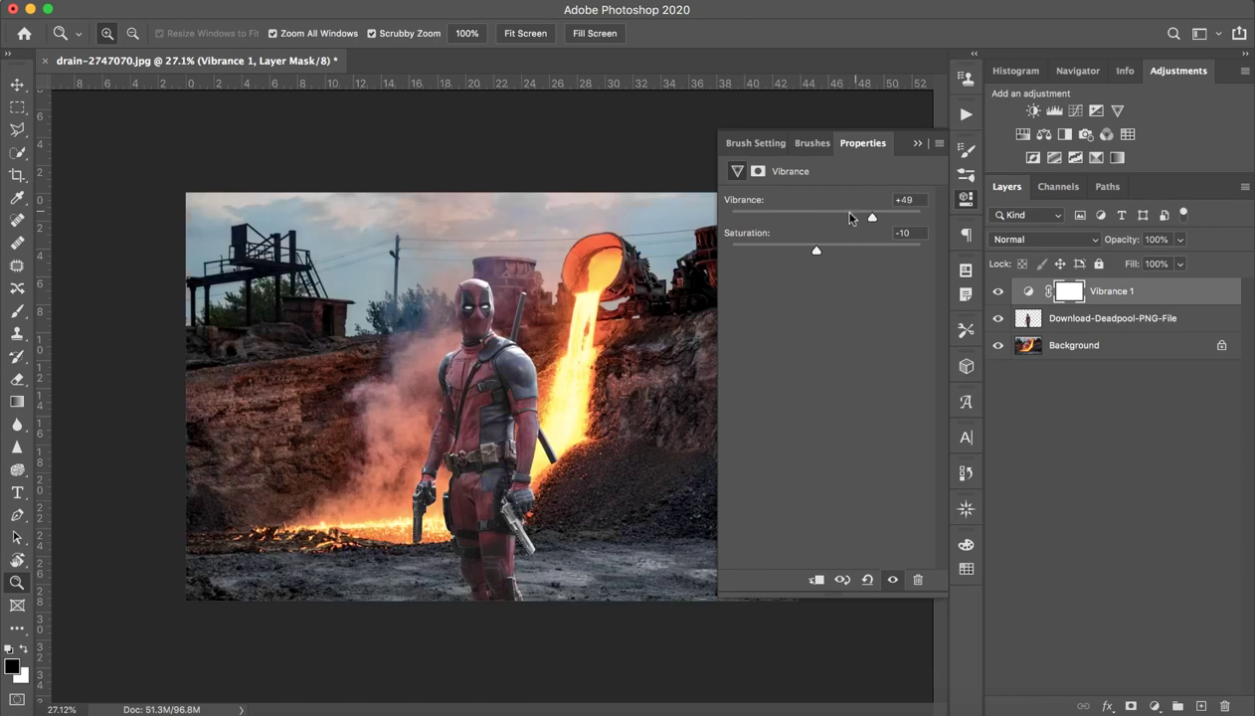
click(916, 146)
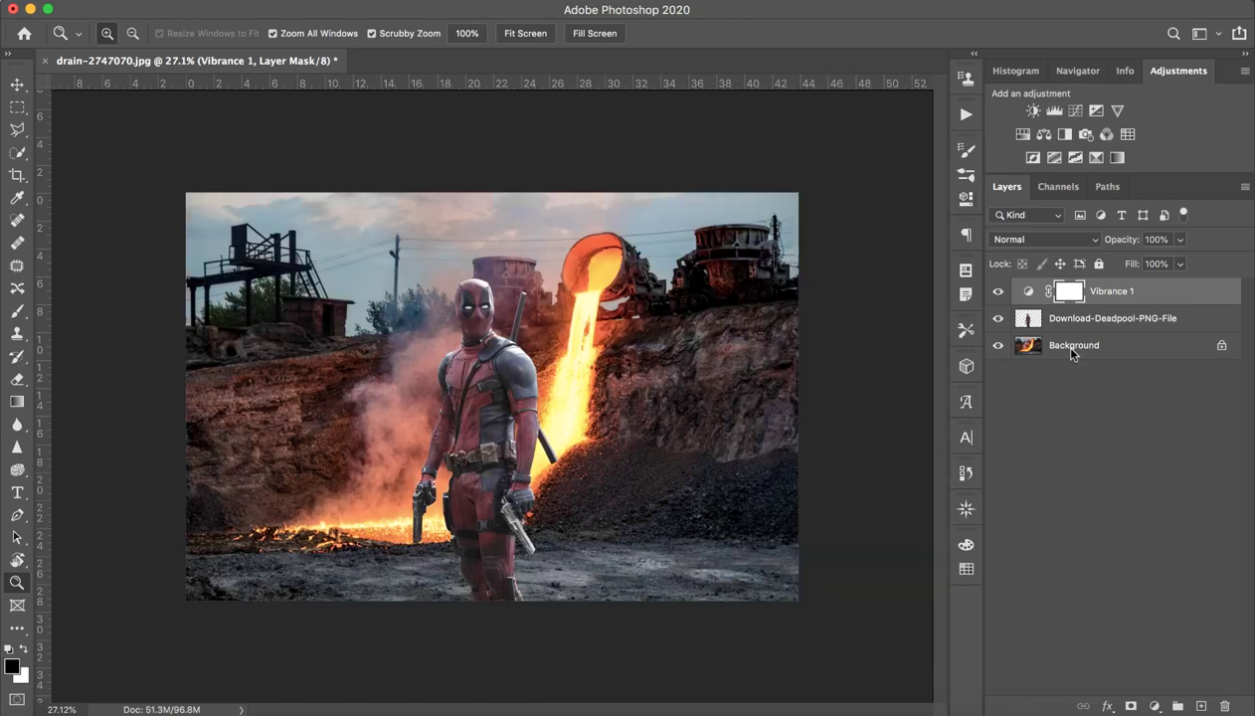
click(1224, 704)
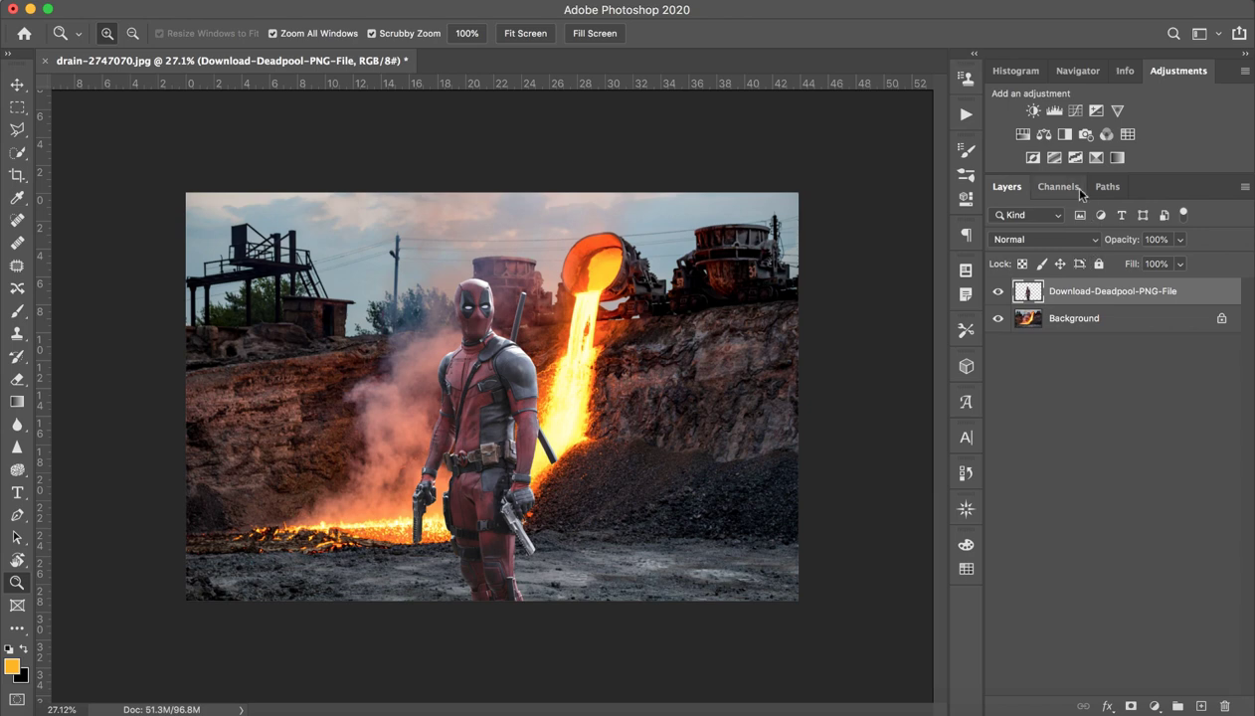
Try a new Hue/Saturation adjustment with a pink hue shift, then delete it.
click(1022, 134)
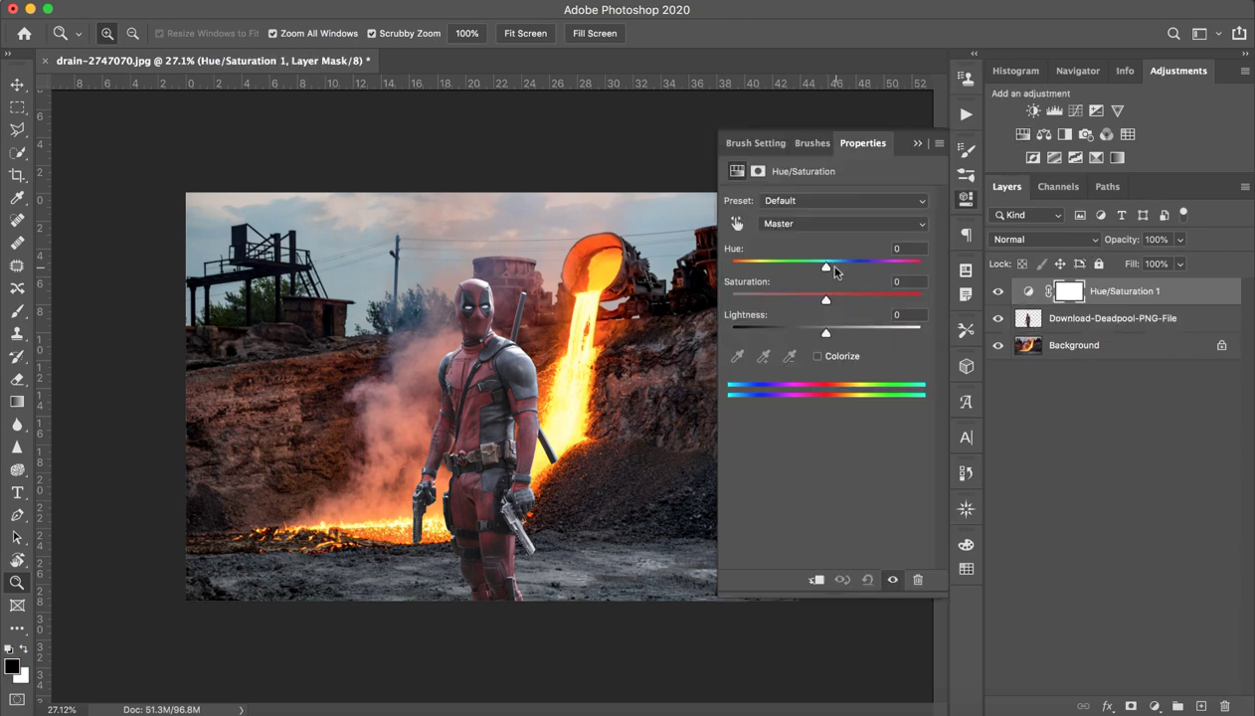
mouse_move(834, 266)
mouse_down()
mouse_move(799, 287)
mouse_move(902, 264)
mouse_move(784, 281)
mouse_up()
click(828, 224)
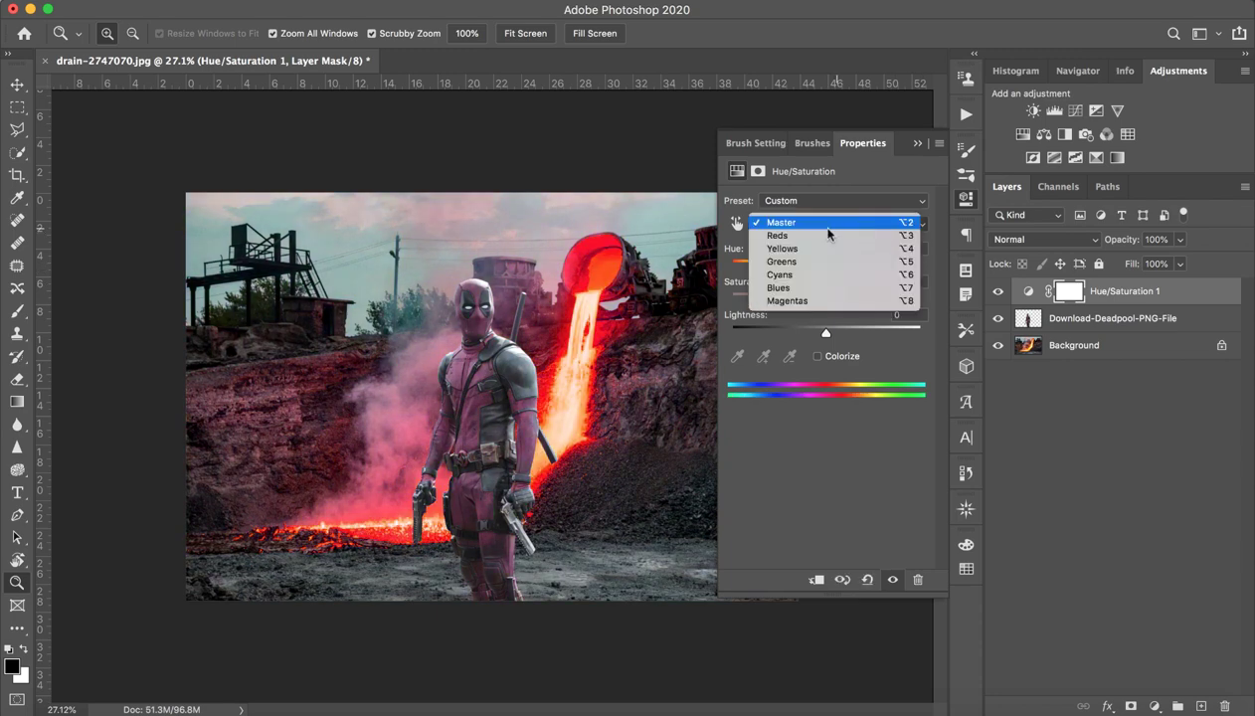
click(838, 372)
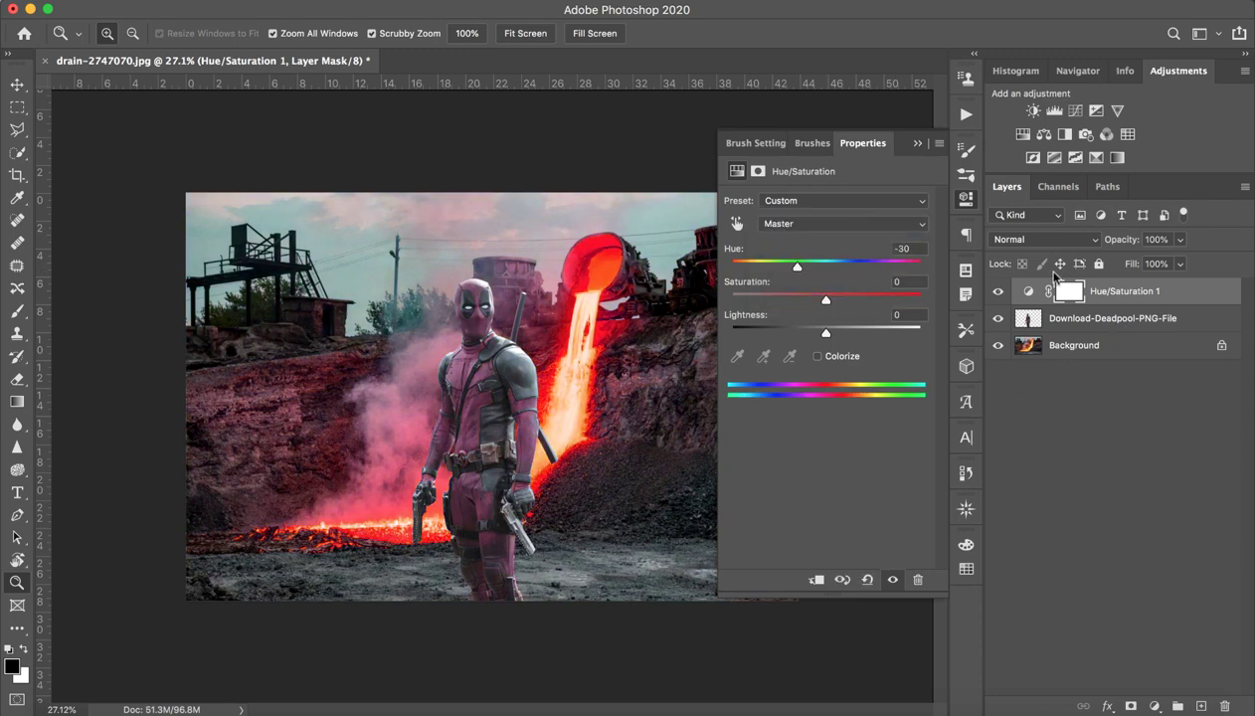
click(919, 141)
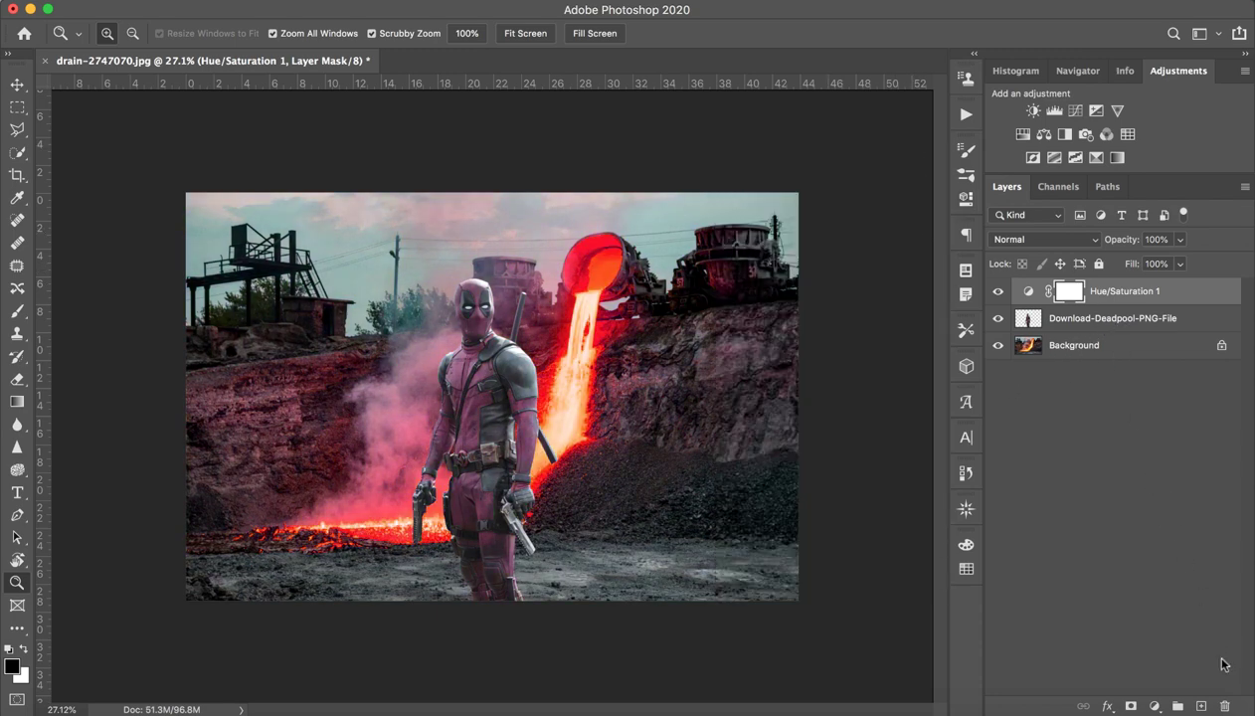
drag(1223, 664, 1217, 702)
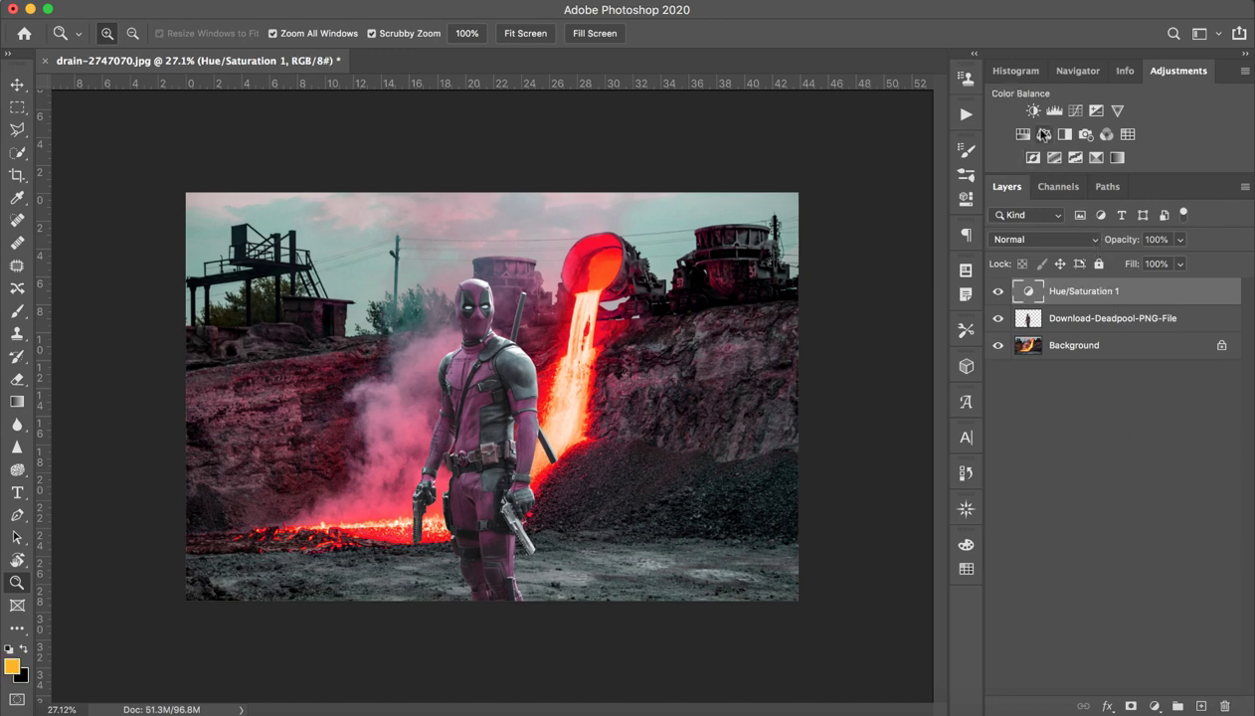
click(1224, 705)
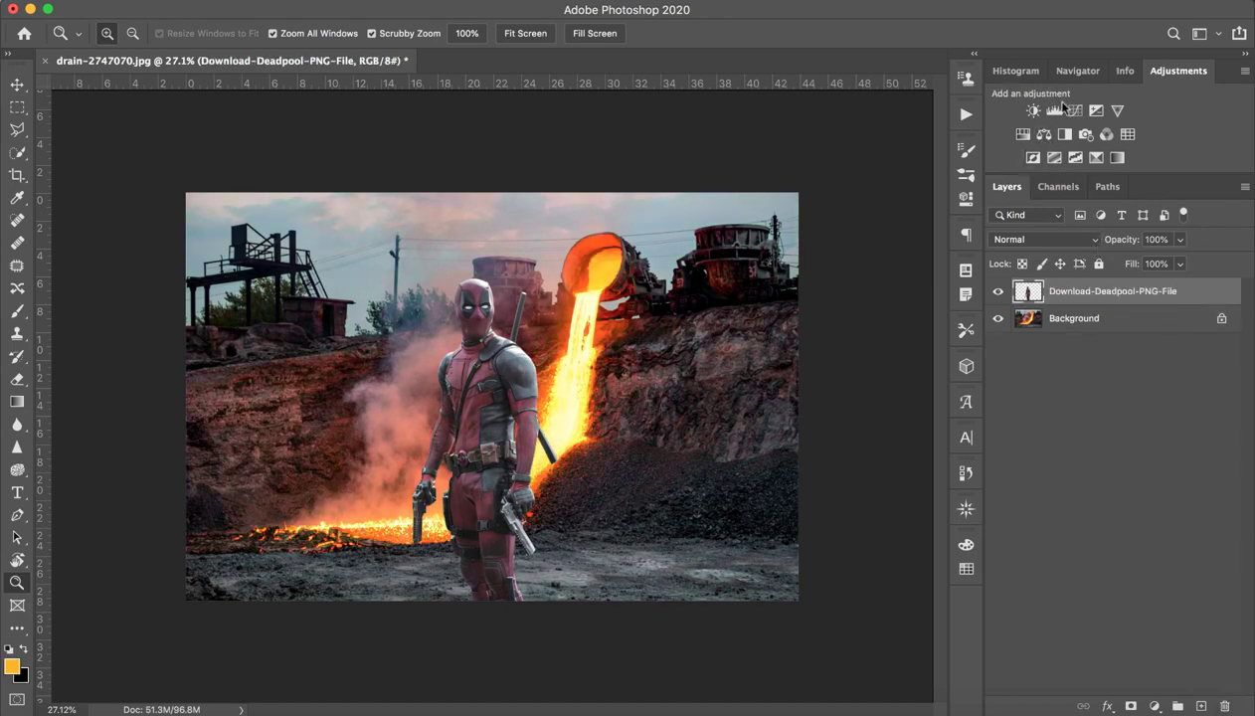
Add a Color Balance clipped to Deadpool with midtones Cyan-Red -10 and Yellow-Blue -6.
click(1044, 135)
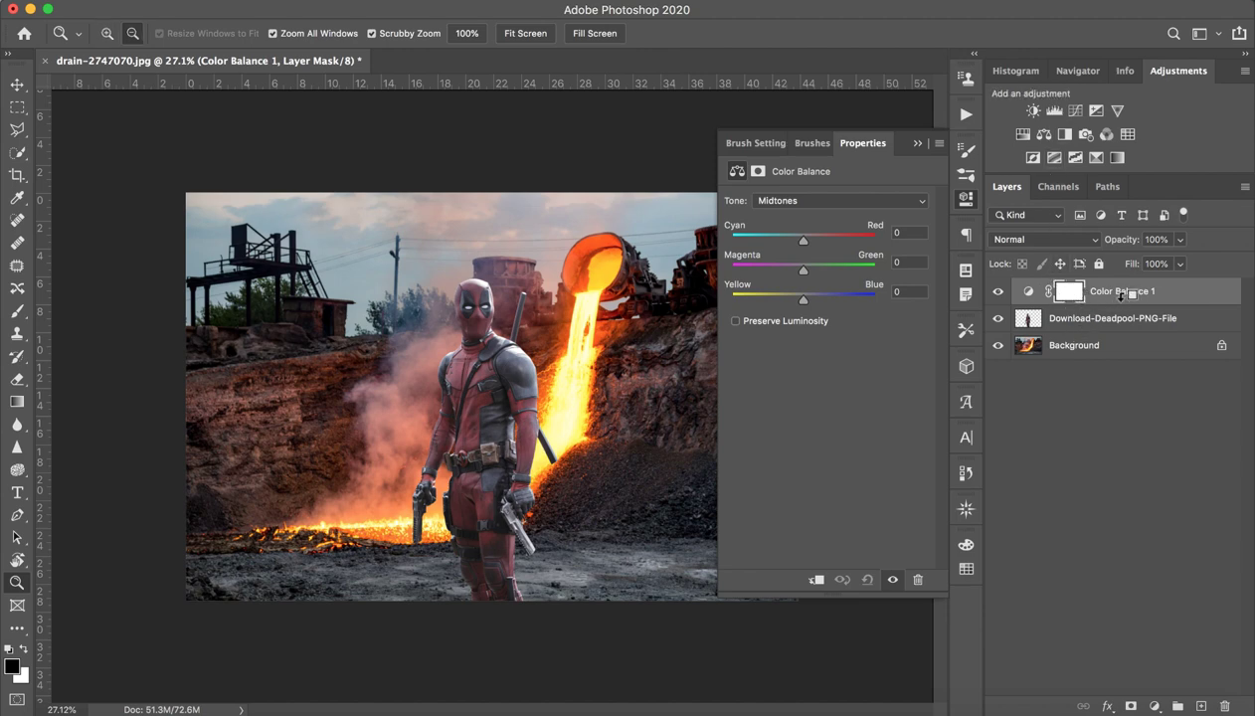
alt+click(1083, 305)
mouse_move(455, 315)
mouse_down()
mouse_move(465, 255)
mouse_move(383, 223)
mouse_up()
key(ctrl+r)
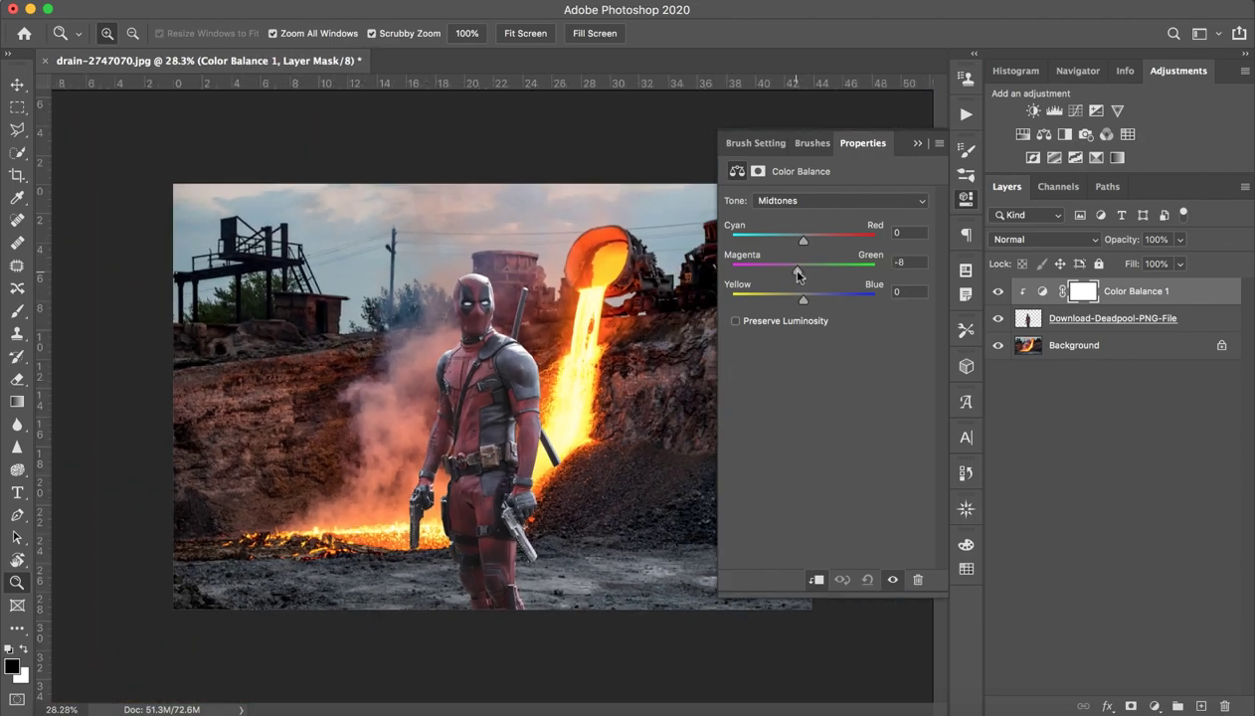
drag(796, 275, 804, 279)
mouse_move(803, 299)
mouse_down()
mouse_move(773, 305)
mouse_move(799, 306)
mouse_up()
mouse_move(807, 230)
mouse_down()
mouse_move(818, 249)
mouse_move(804, 253)
mouse_up()
drag(825, 242, 798, 244)
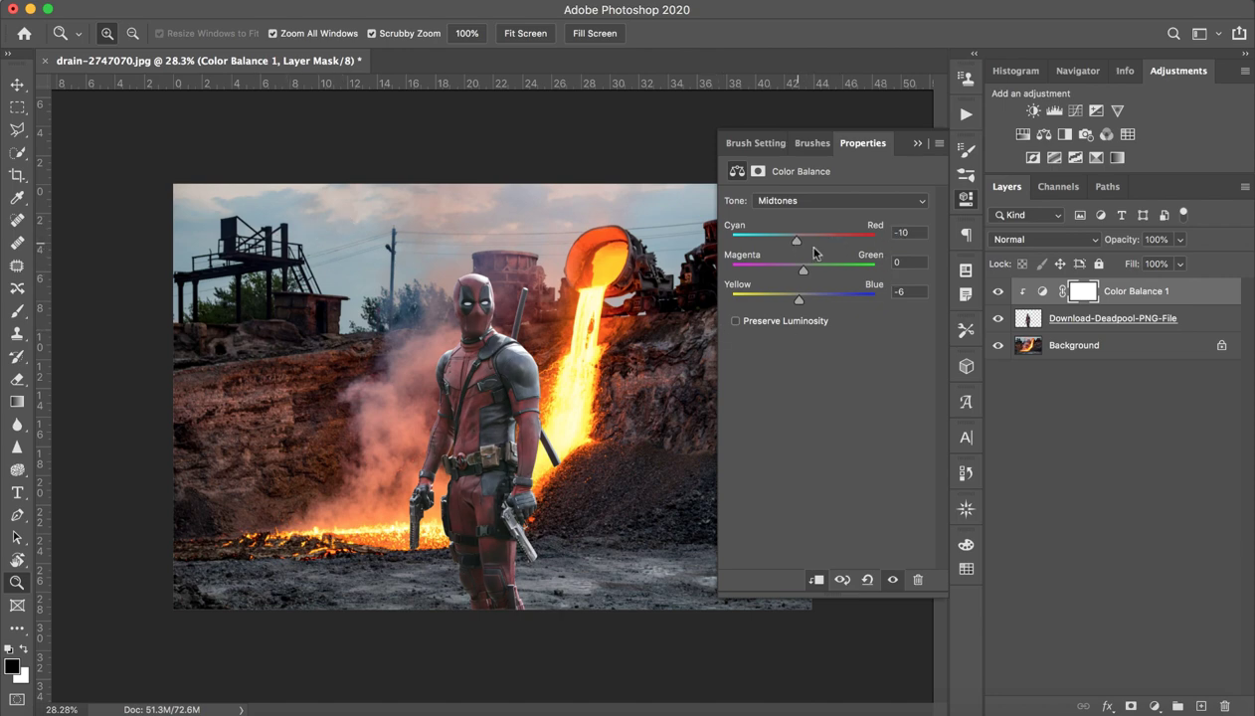
Toggle the Color Balance visibility to compare before and after, zoomed on Deadpool's head.
click(998, 291)
click(998, 292)
click(998, 292)
click(998, 292)
click(998, 291)
drag(416, 268, 510, 272)
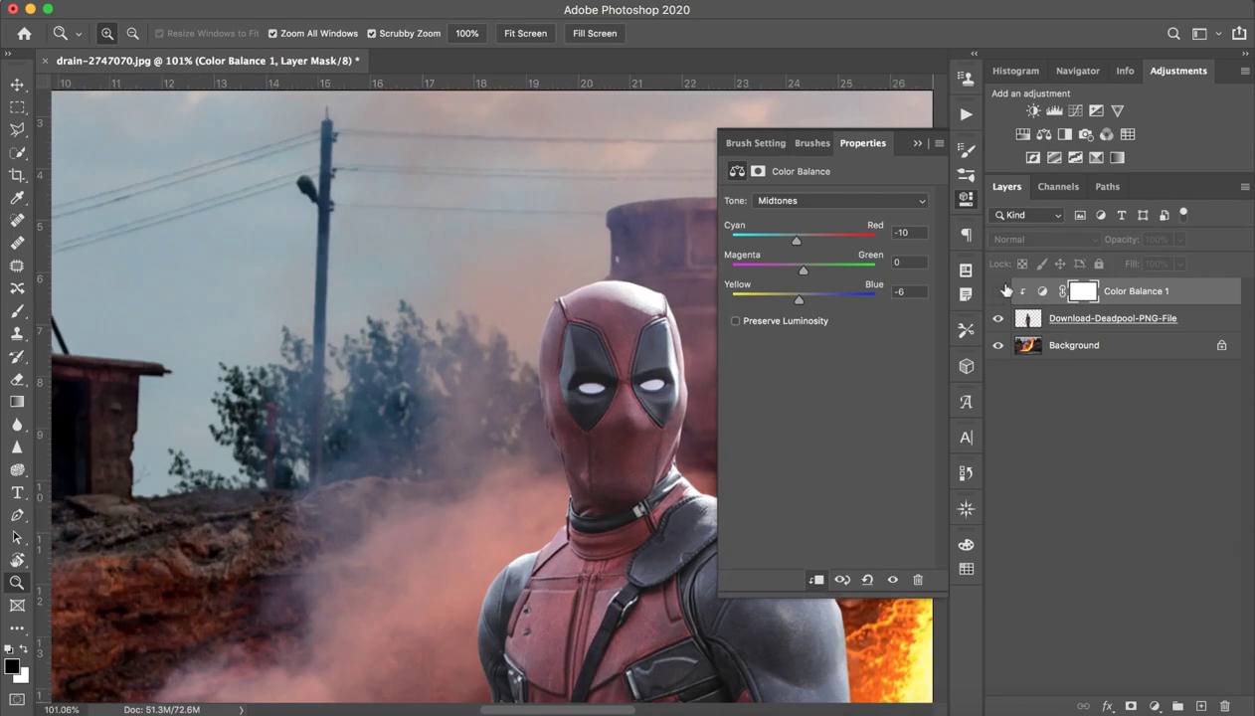
click(998, 292)
click(998, 291)
click(998, 291)
click(998, 291)
click(998, 292)
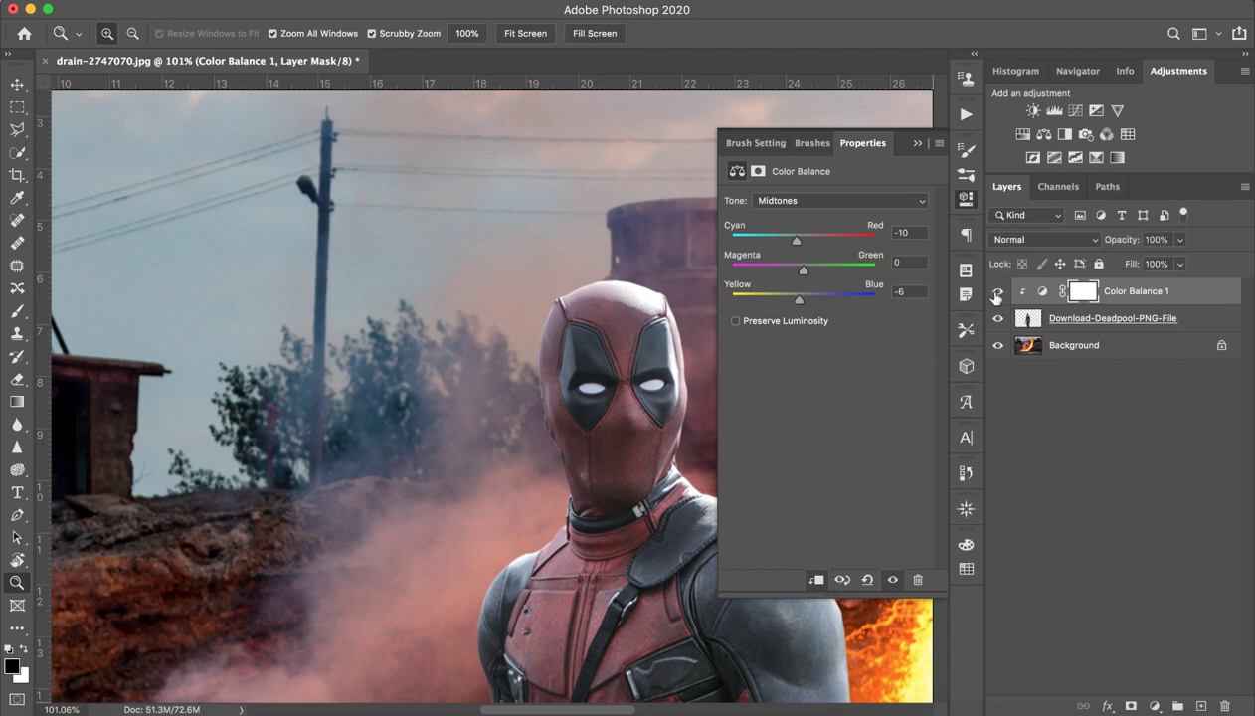
click(998, 293)
click(998, 292)
mouse_move(587, 339)
mouse_down()
mouse_move(553, 455)
mouse_move(502, 485)
mouse_up()
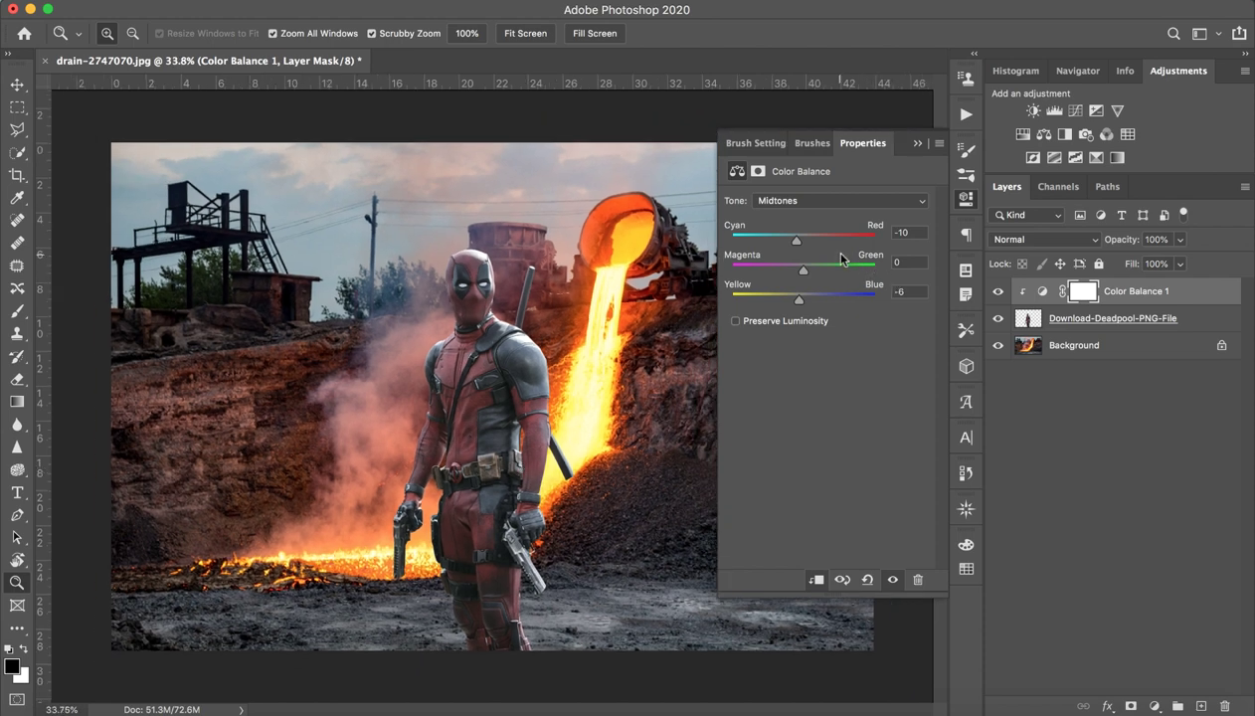
Set the Color Balance highlights Cyan-Red to -11.
click(847, 202)
click(805, 214)
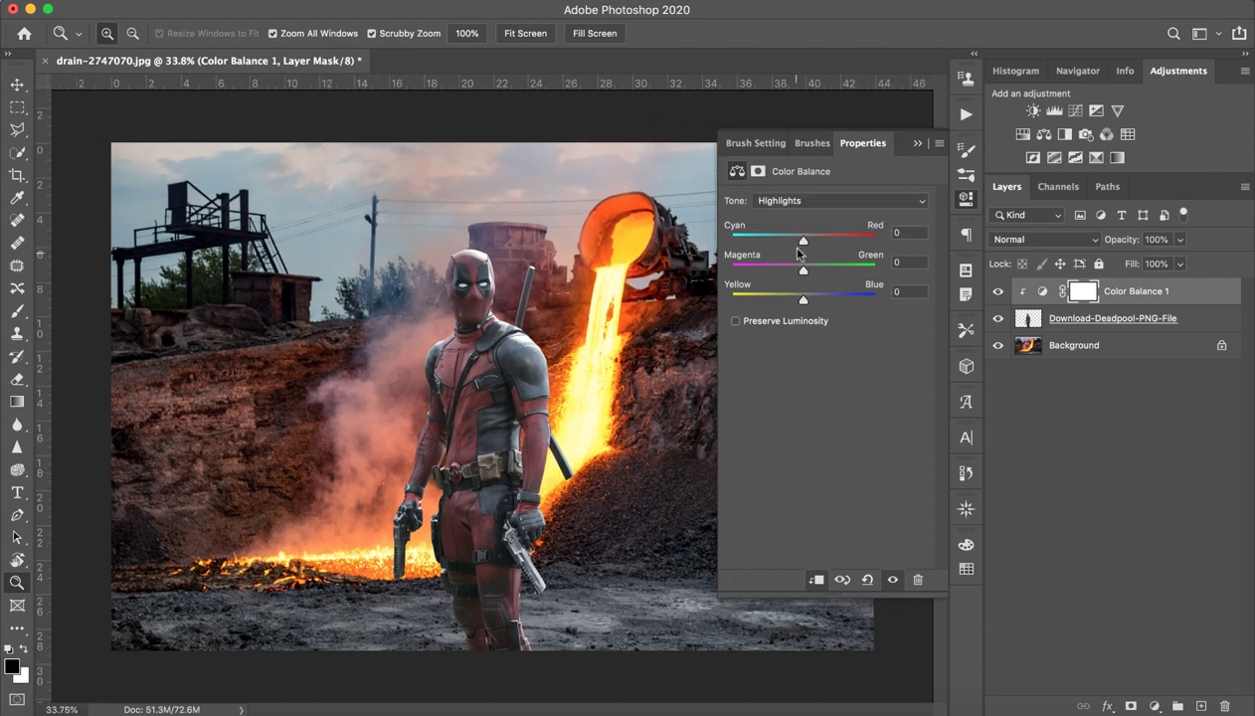
mouse_move(802, 241)
mouse_down()
mouse_move(739, 241)
mouse_move(795, 243)
mouse_up()
mouse_move(821, 301)
mouse_down()
mouse_move(804, 300)
mouse_move(804, 270)
mouse_up()
Set the shadows to Cyan-Red +7 and Yellow-Blue -7, then close the Properties panel.
click(796, 201)
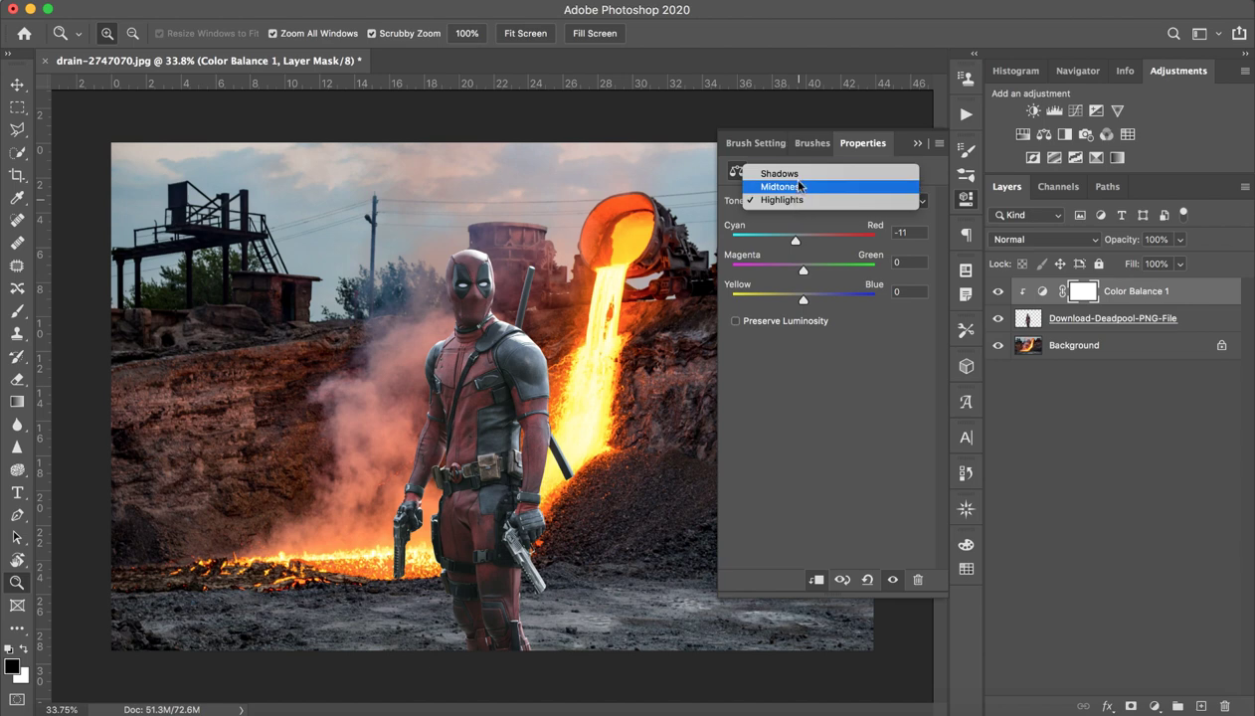
click(781, 174)
mouse_move(804, 299)
mouse_down()
mouse_move(831, 273)
mouse_move(803, 270)
mouse_move(809, 248)
mouse_up()
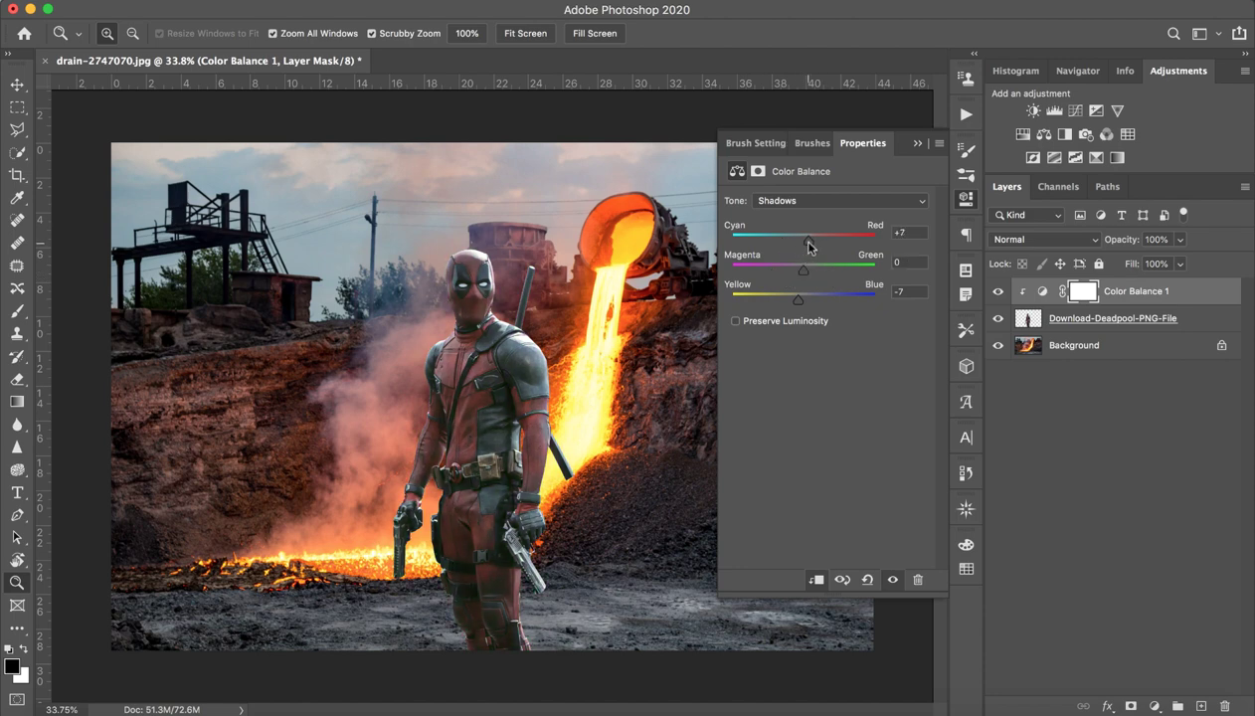
click(915, 148)
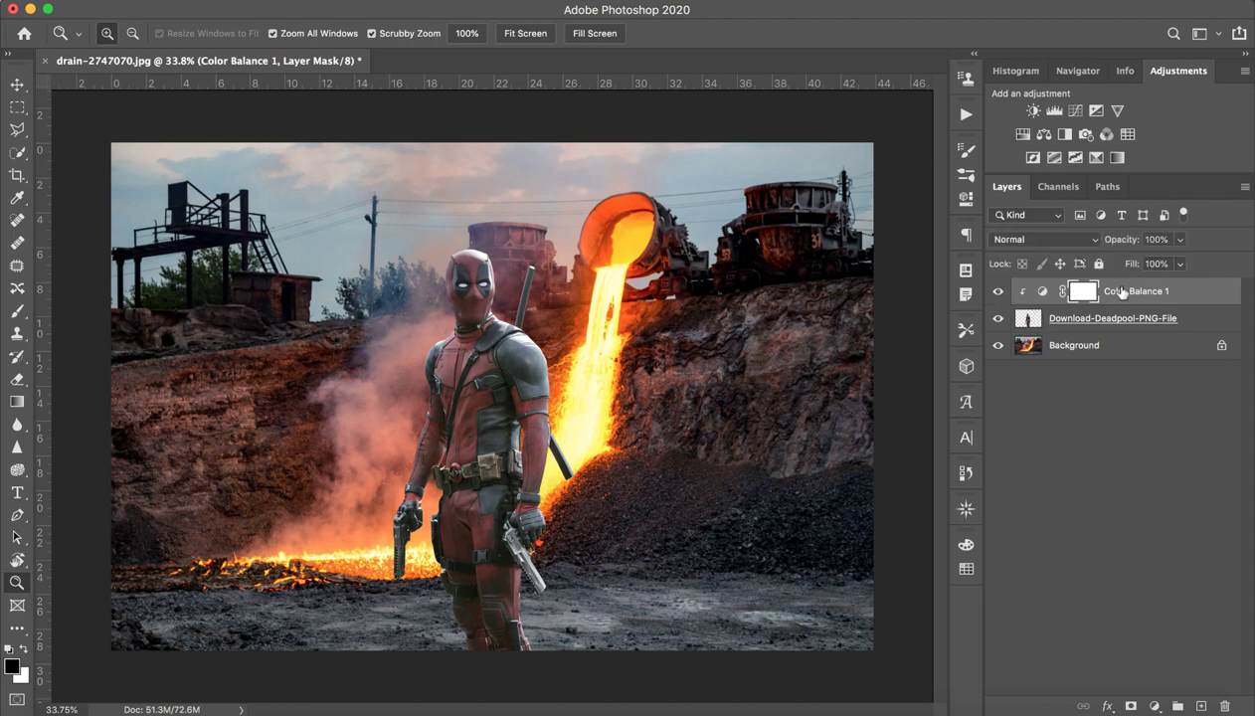
Delete the Color Balance 1 adjustment and undo a trial Photo Filter.
click(1222, 704)
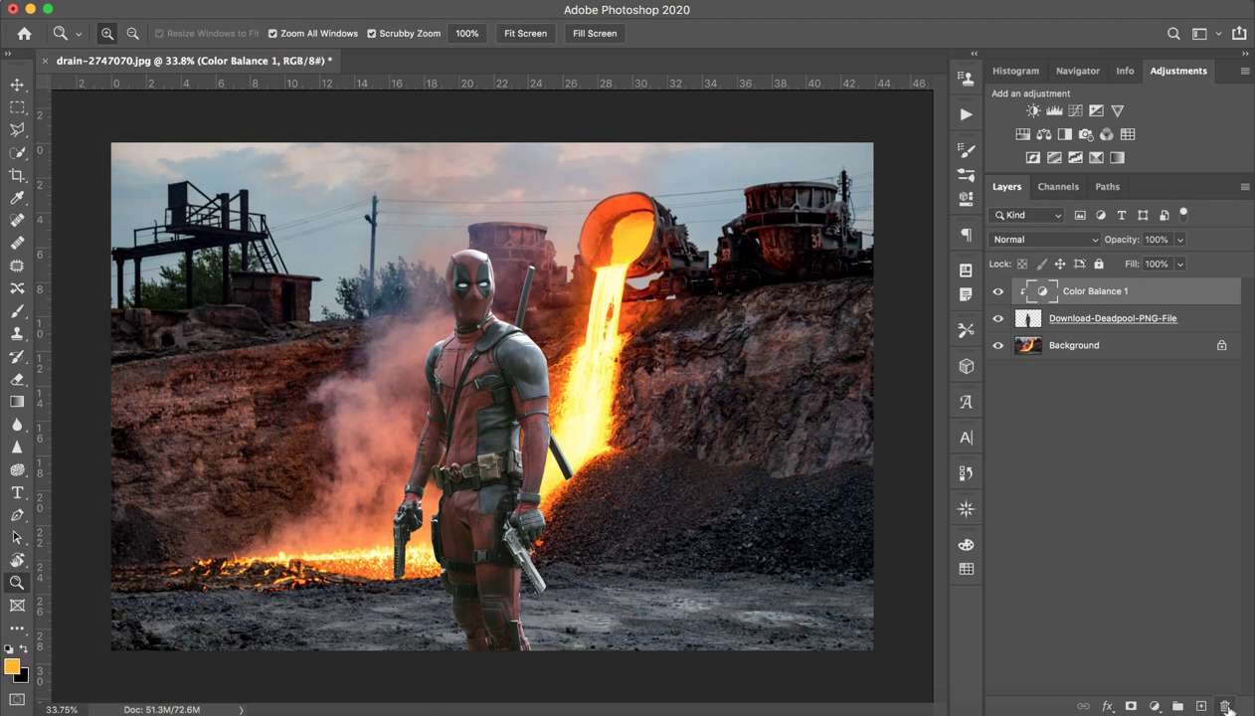
click(1223, 705)
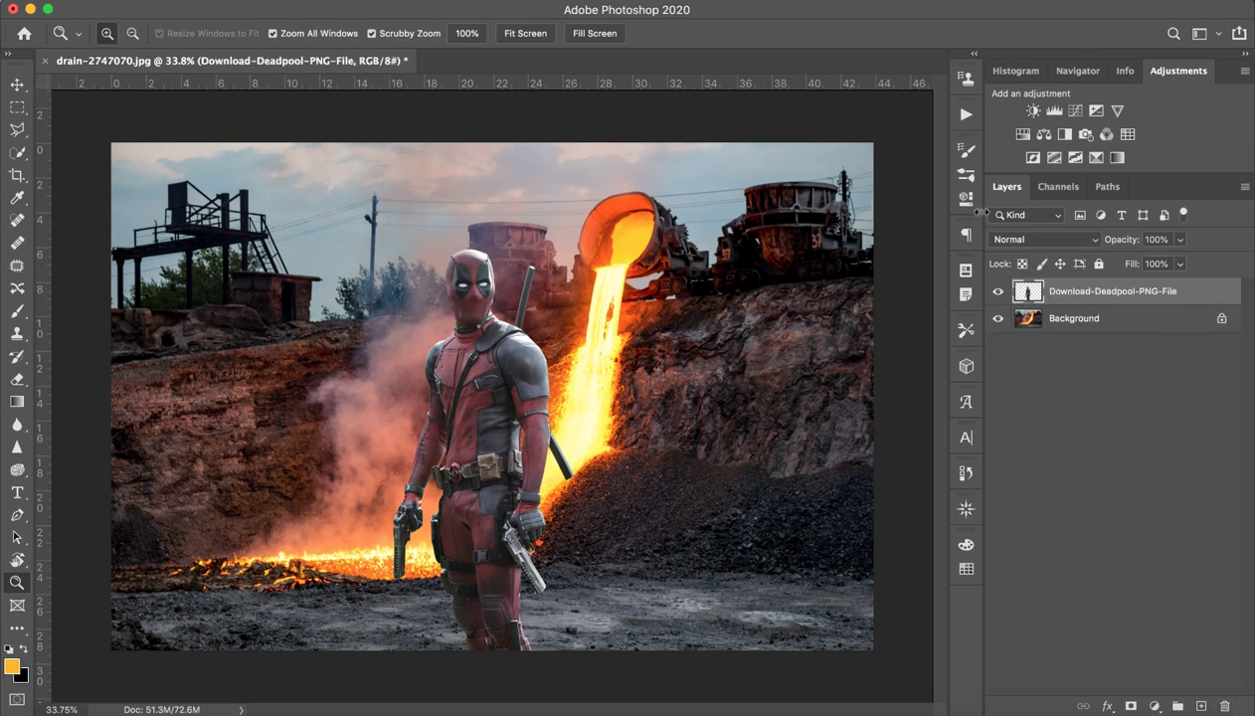
click(1065, 139)
key(ctrl+z)
Add a Black & White adjustment blended as Soft Light at 32% opacity and compare it.
click(1063, 134)
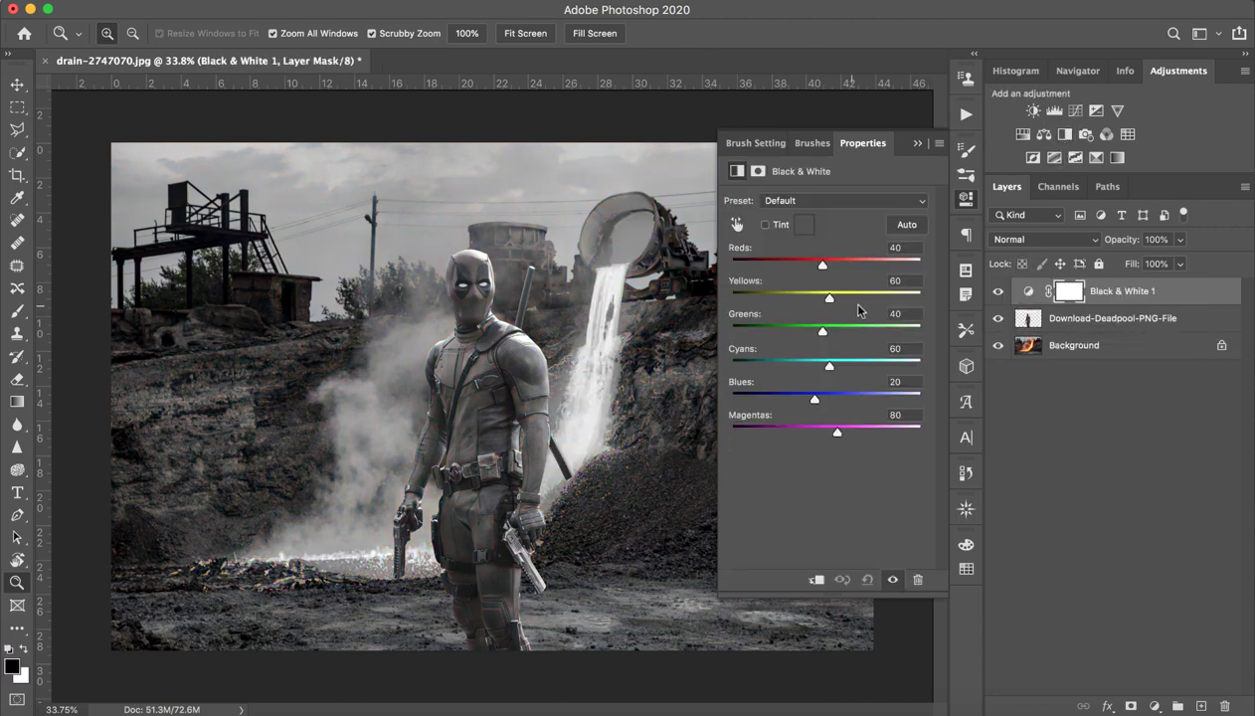
drag(822, 274, 803, 268)
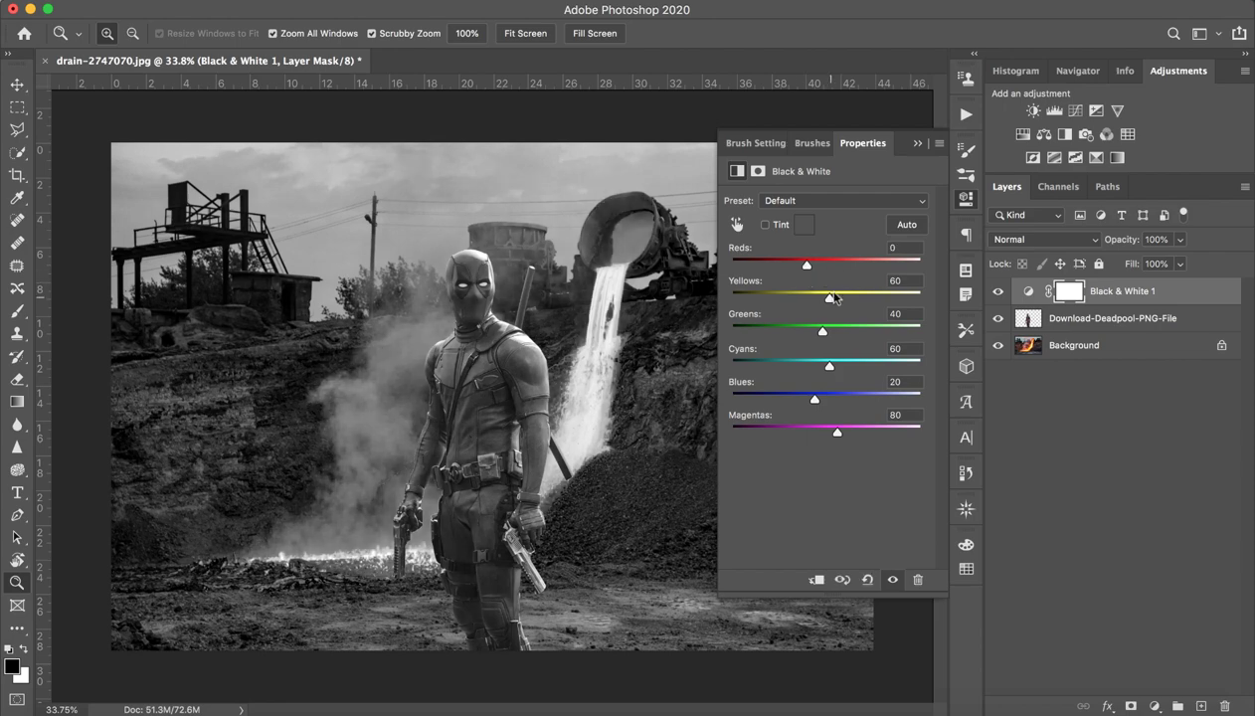
click(919, 144)
click(1039, 239)
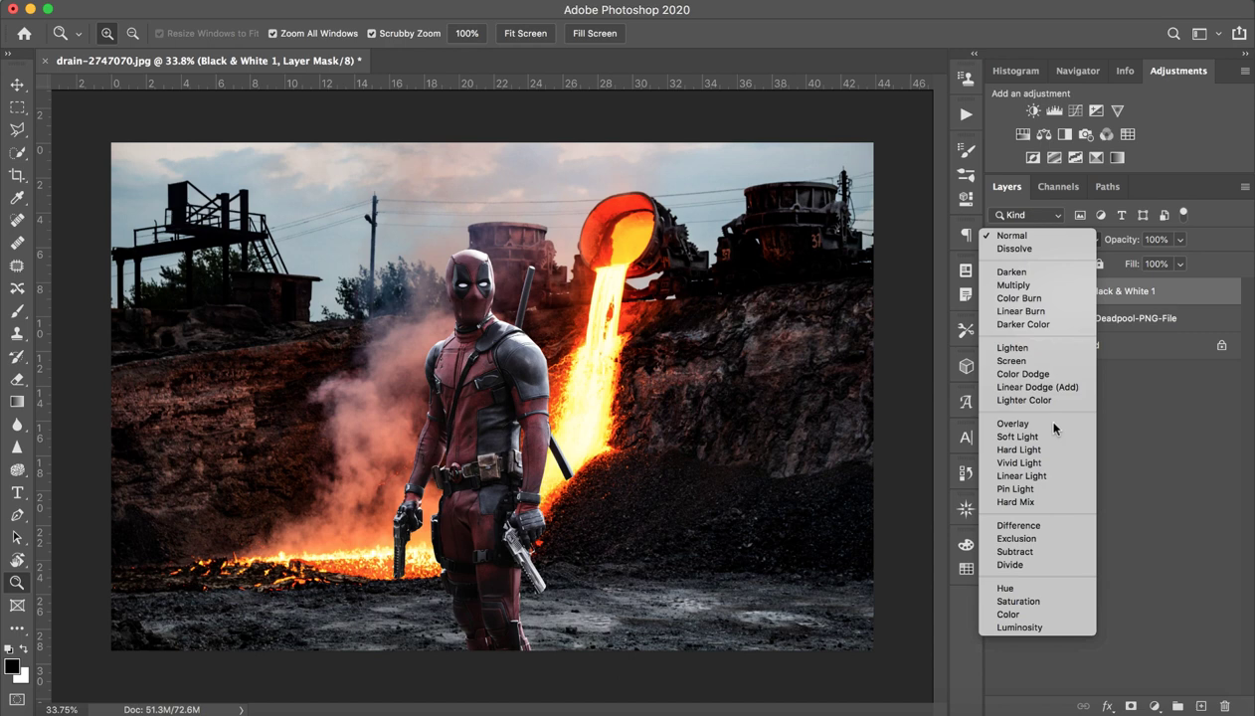
click(1047, 439)
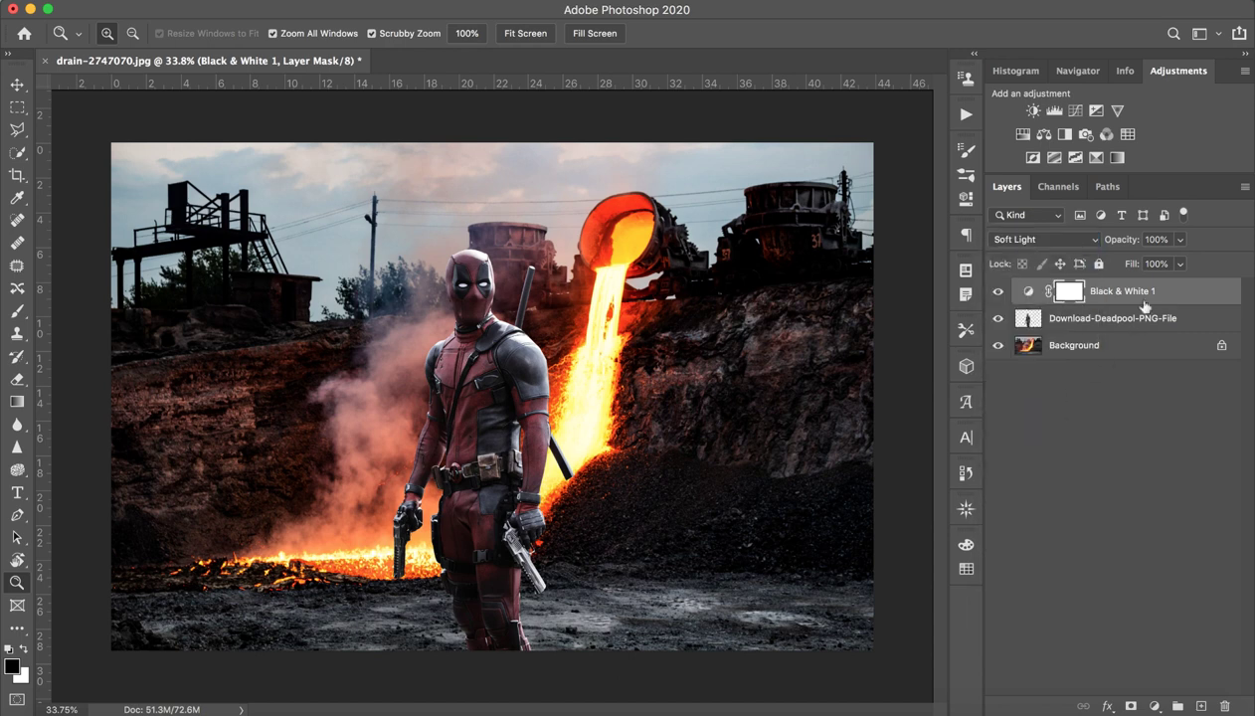
drag(1129, 249, 1133, 240)
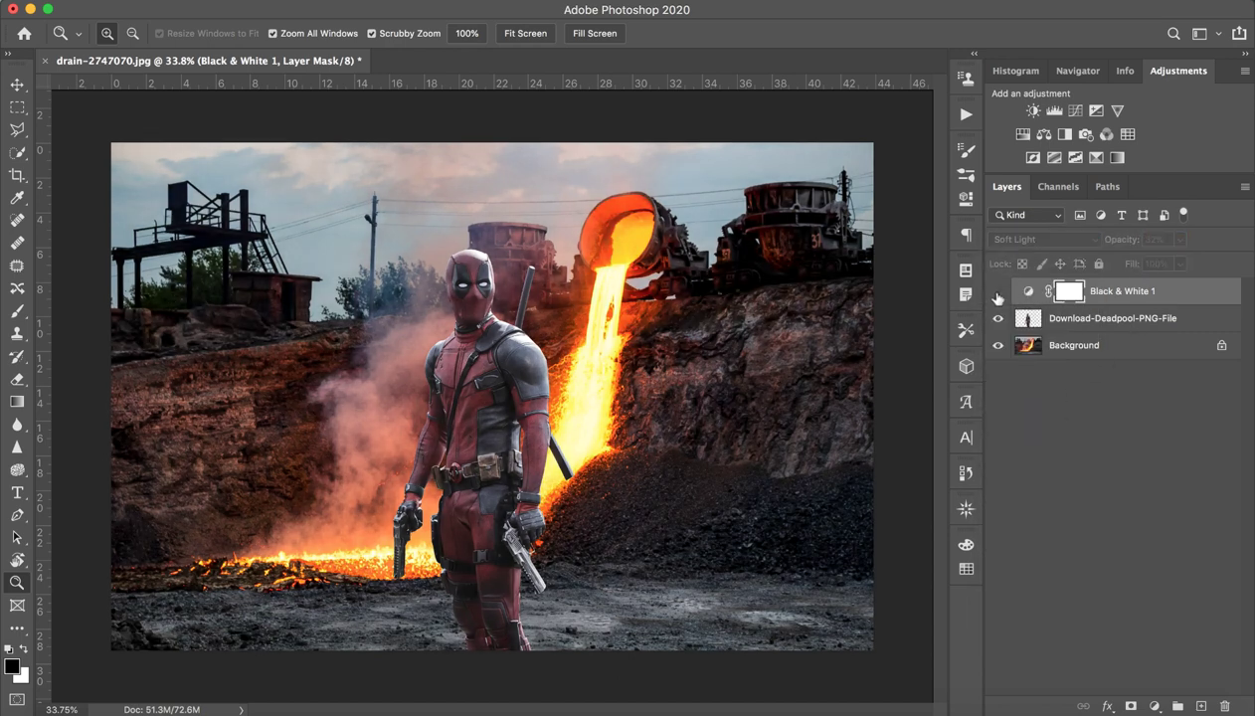
click(997, 290)
click(998, 291)
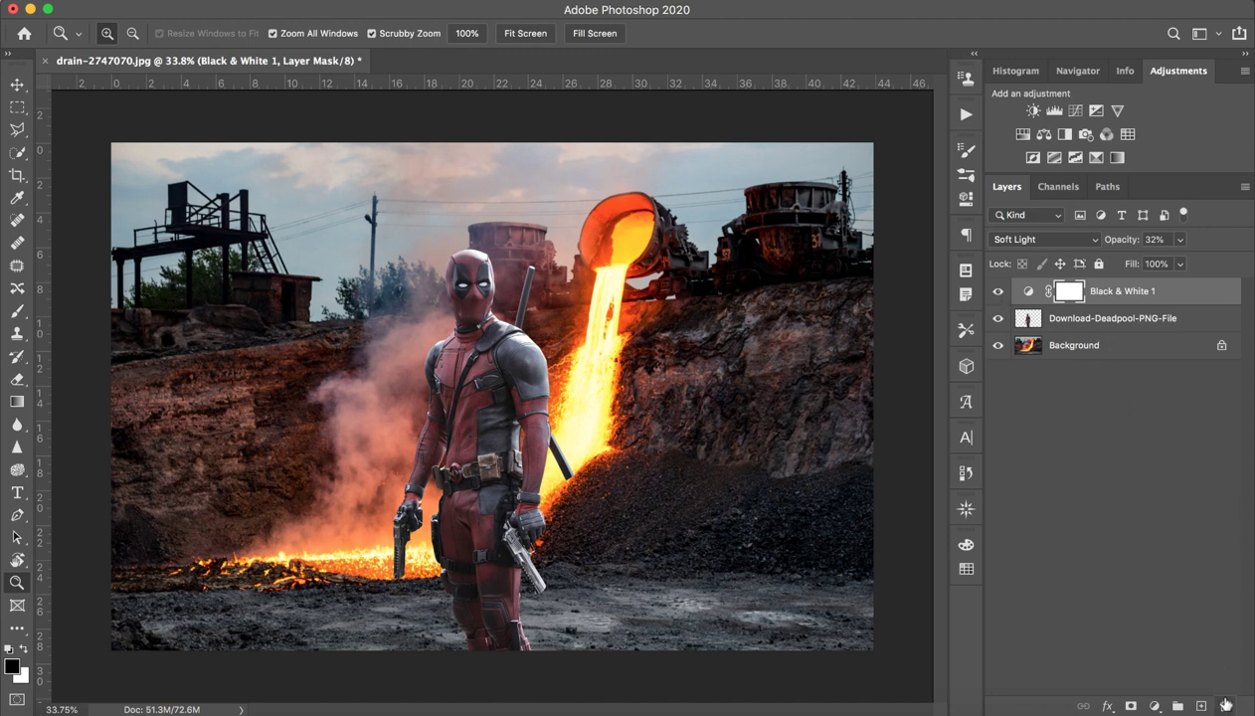
Delete the Black & White layer and add a Photo Filter adjustment instead.
click(1224, 705)
click(1224, 705)
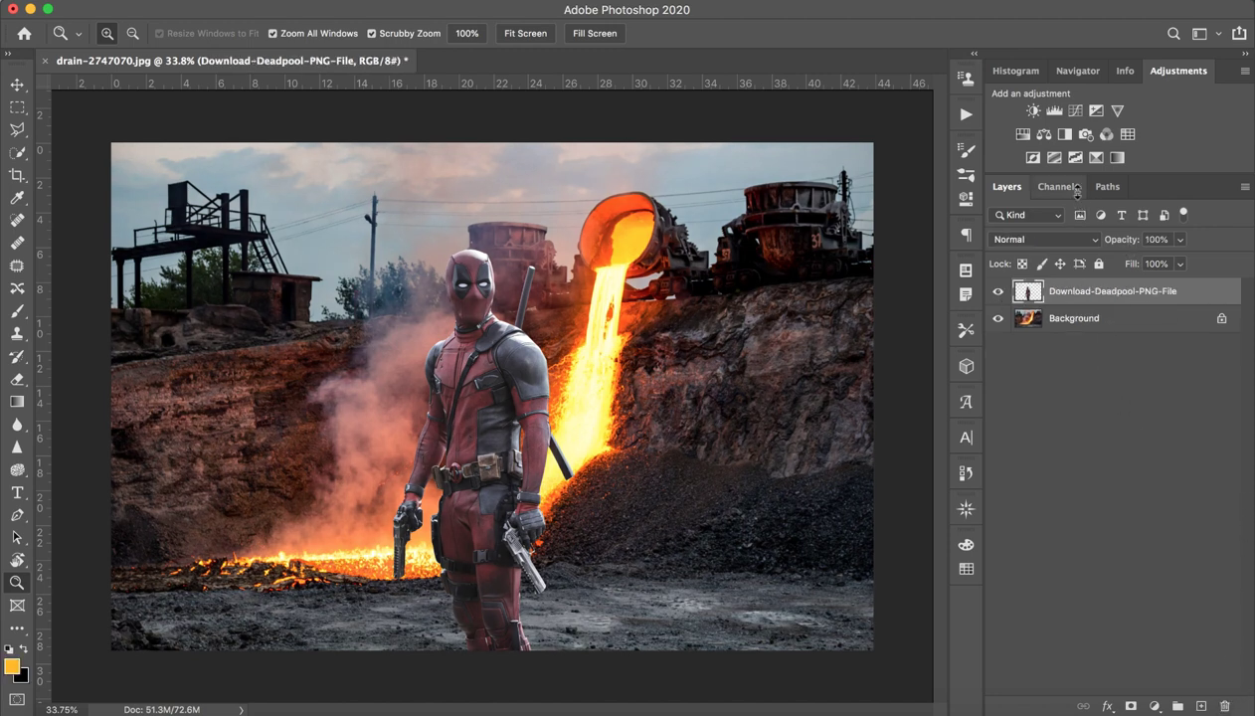
click(1085, 134)
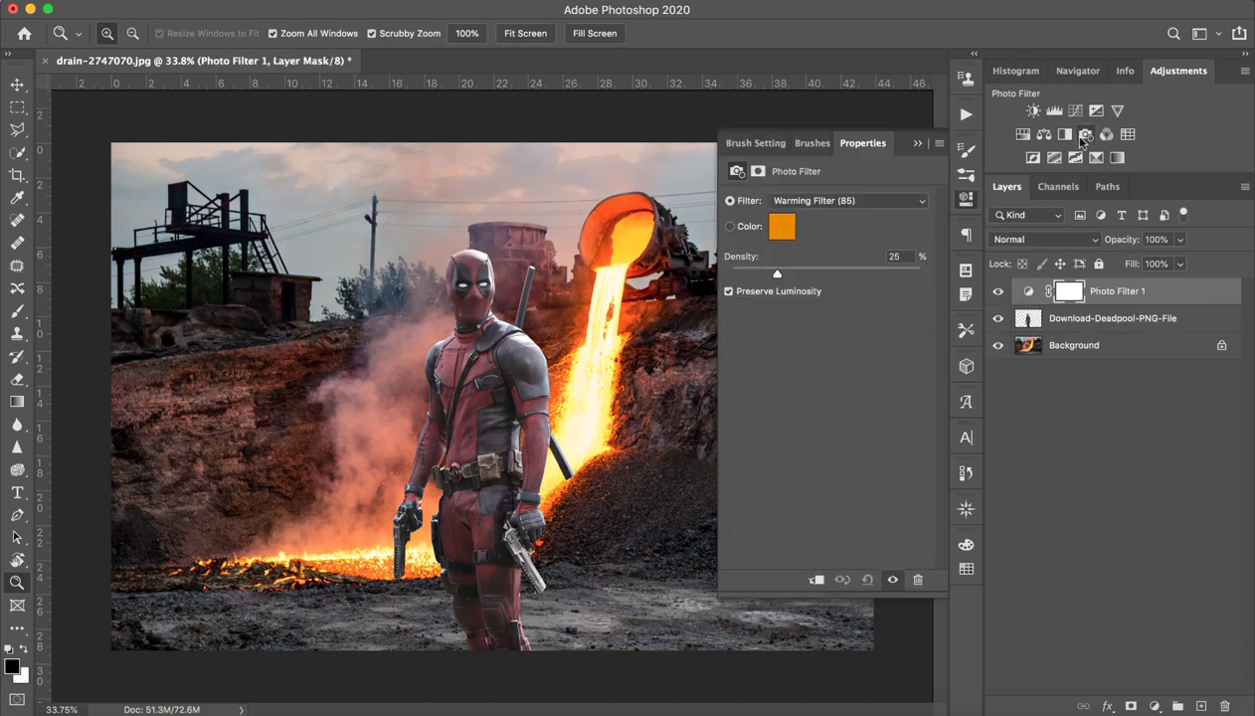
Try the Cooling, Cyan, Deep Yellow, Underwater, Blue and Deep Blue Photo Filter presets.
click(841, 200)
click(875, 200)
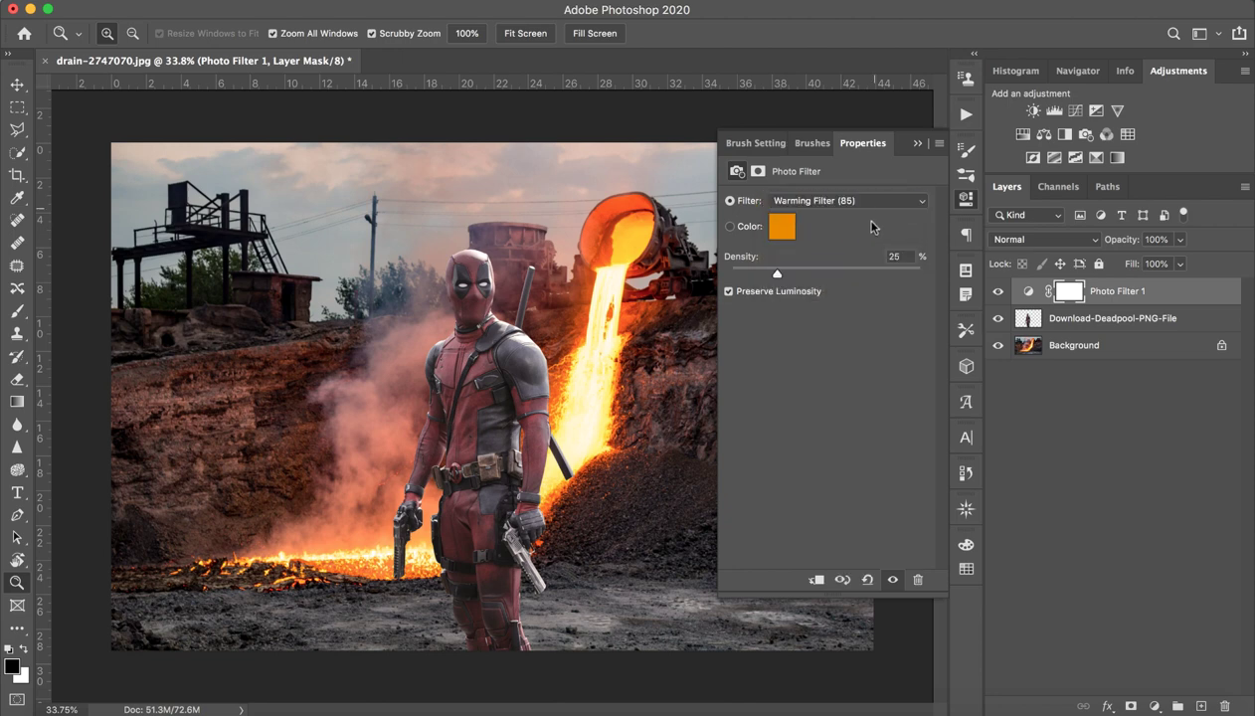
click(857, 200)
click(855, 239)
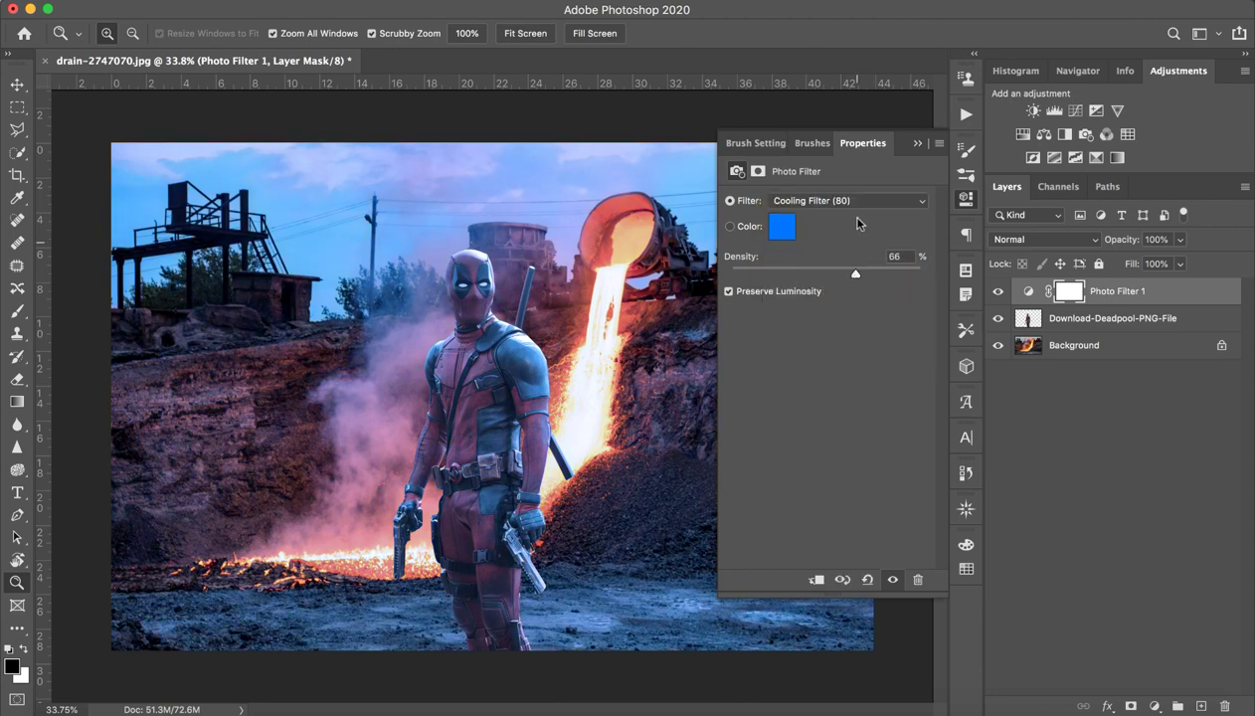
click(848, 199)
click(843, 286)
click(848, 200)
click(857, 303)
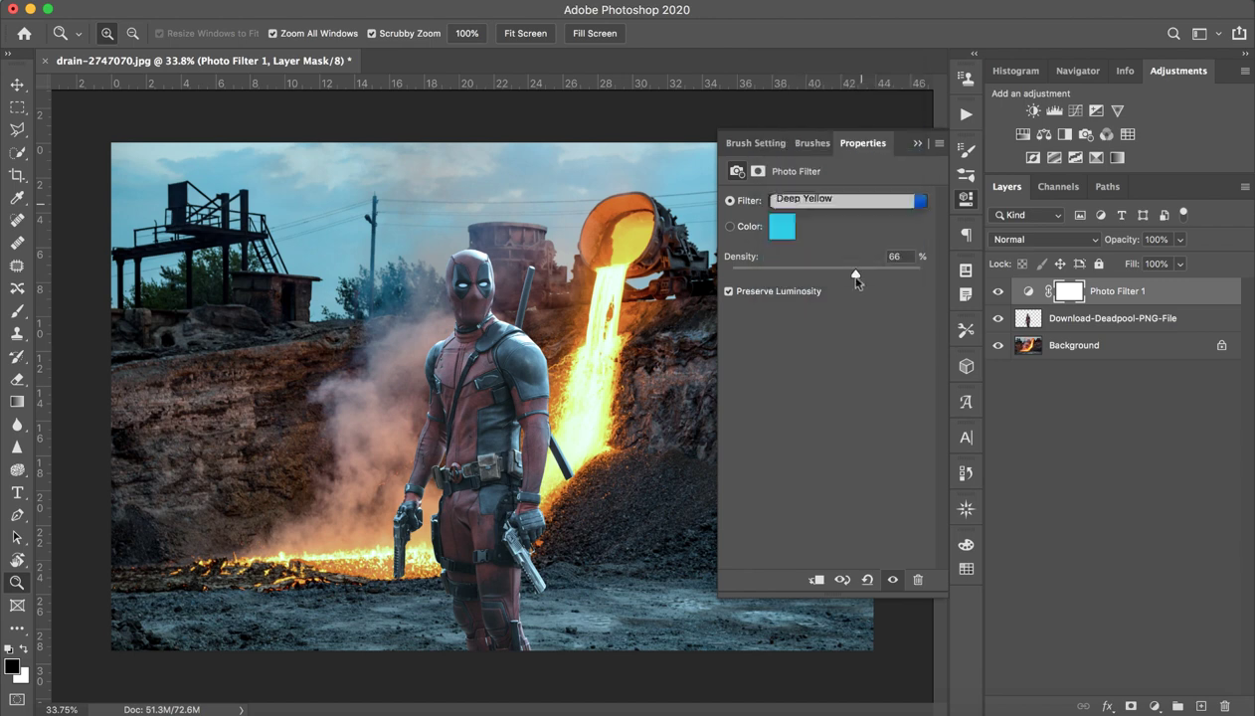
click(840, 200)
click(845, 214)
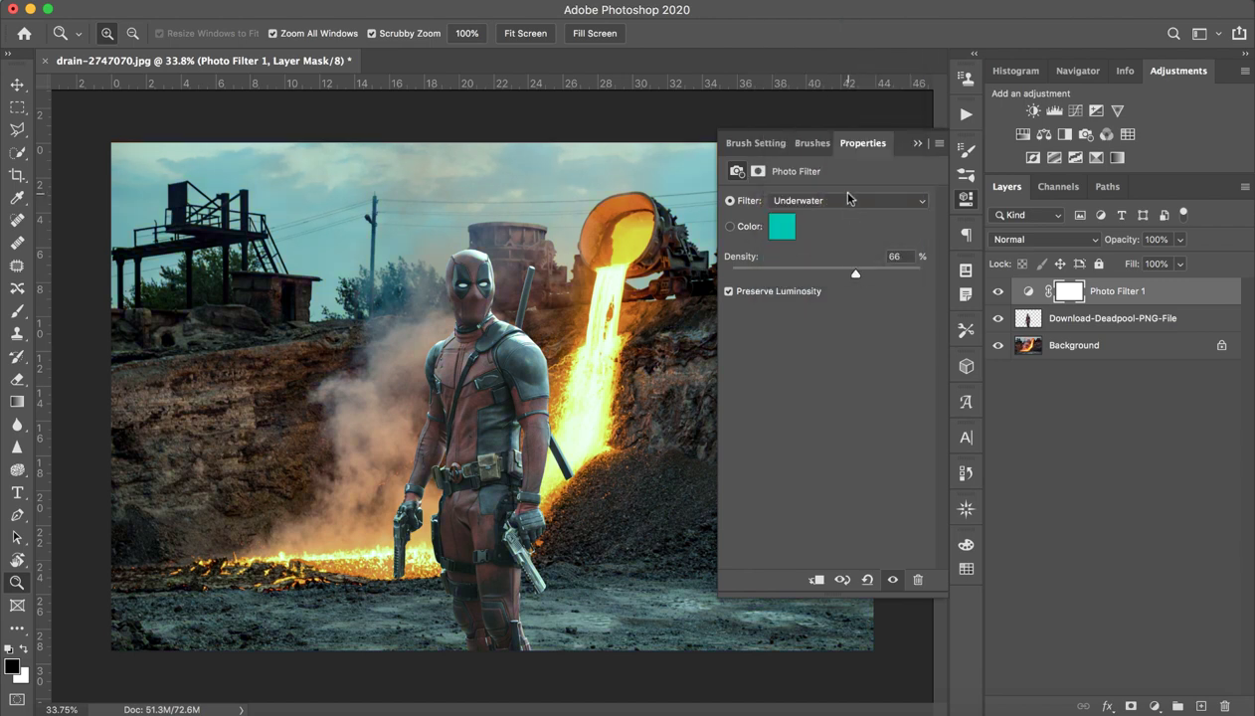
click(882, 200)
click(851, 213)
click(876, 202)
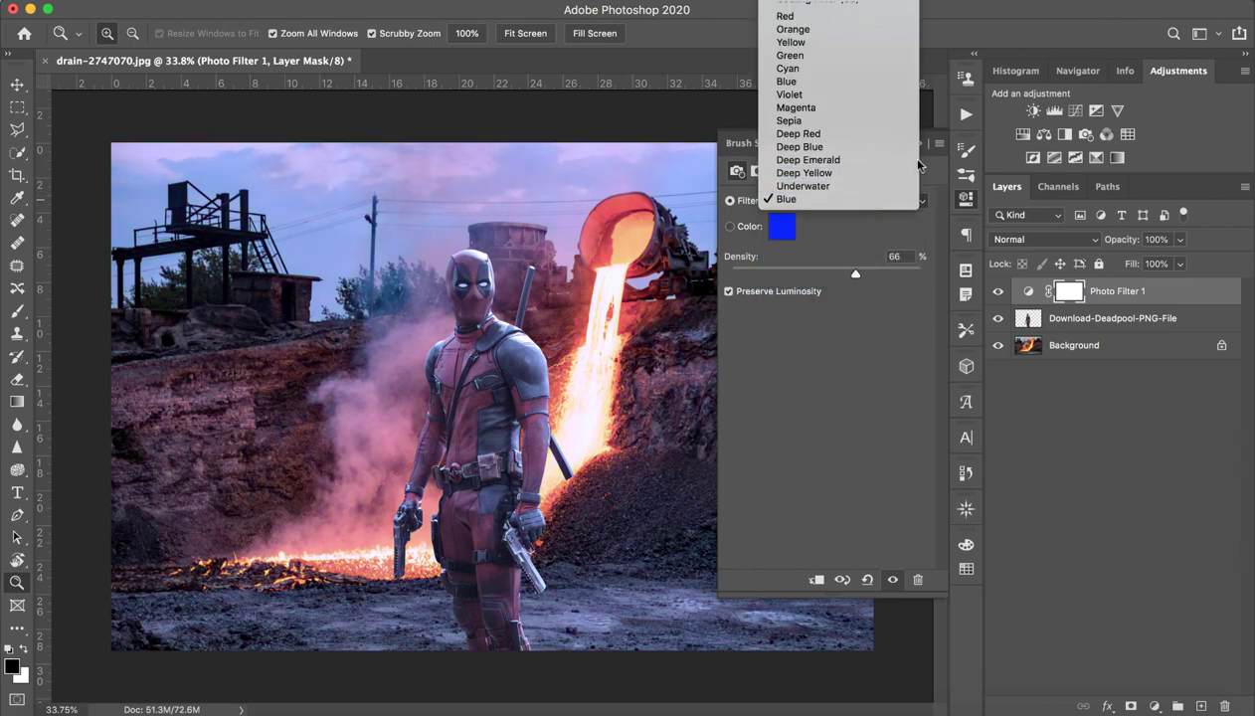
click(800, 146)
Hide the Photo Filter to compare, then delete the adjustment layer.
click(997, 290)
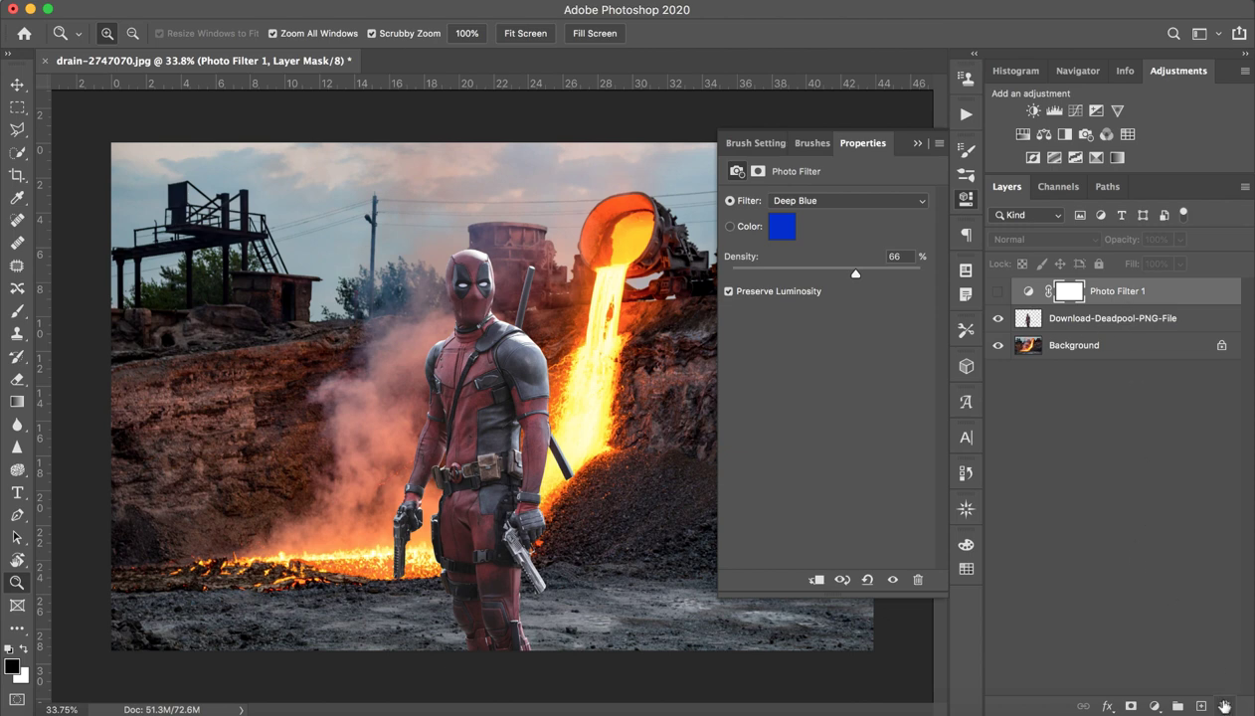
click(1224, 705)
click(1224, 705)
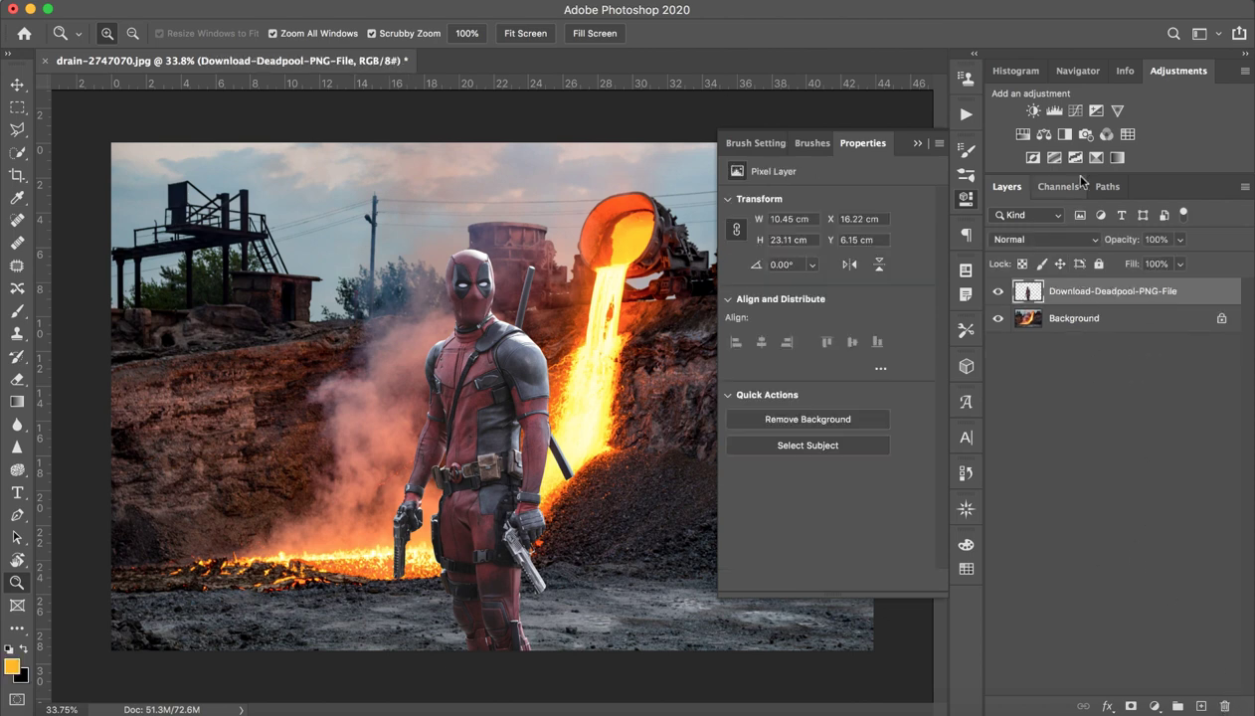
click(1105, 135)
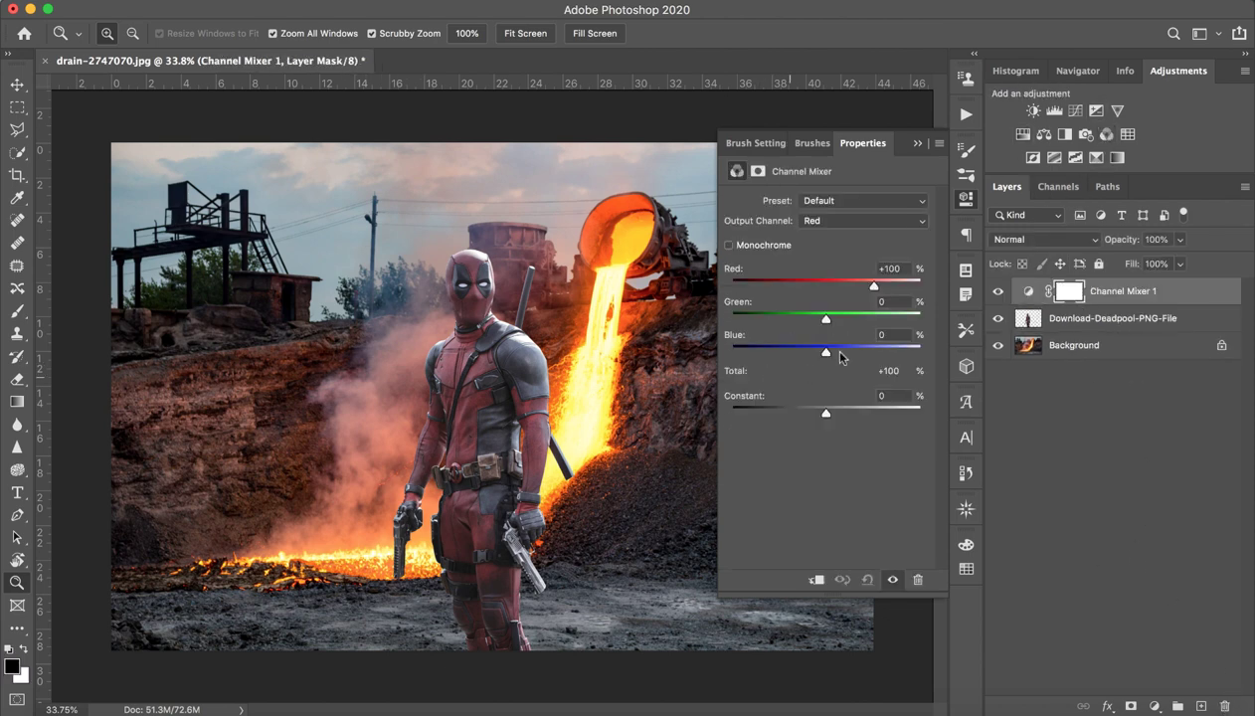
click(1223, 704)
click(1222, 704)
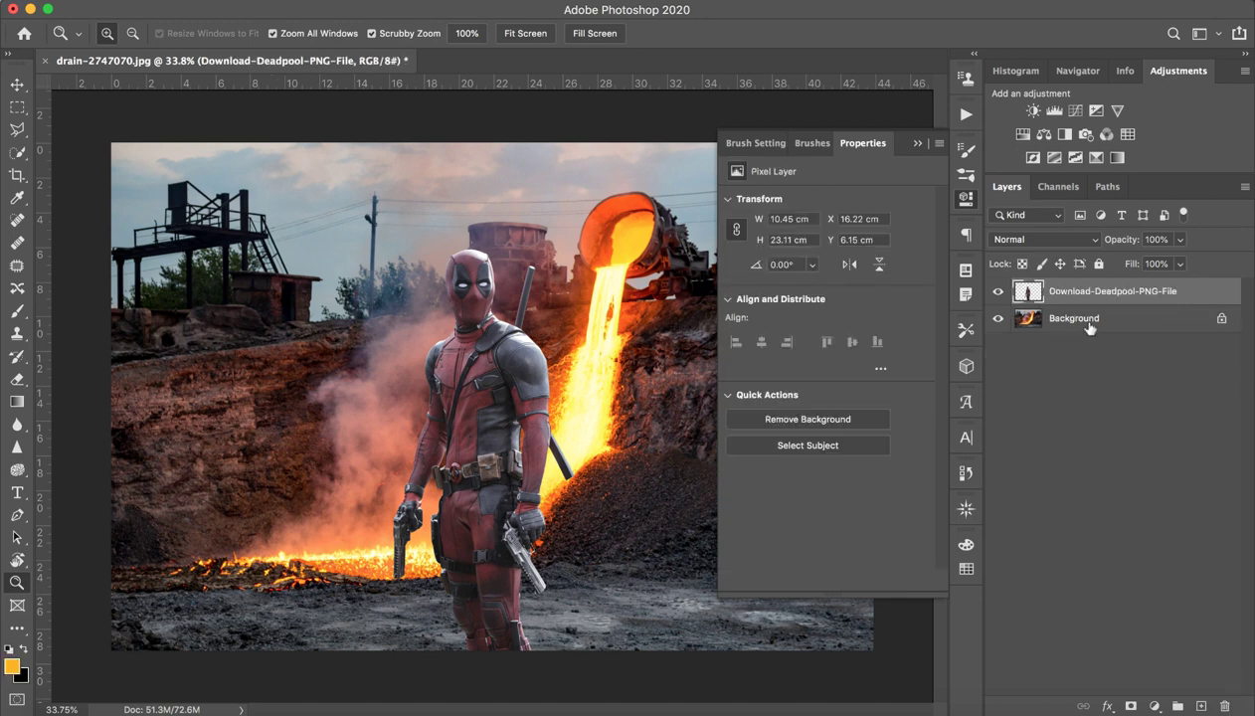
click(1105, 134)
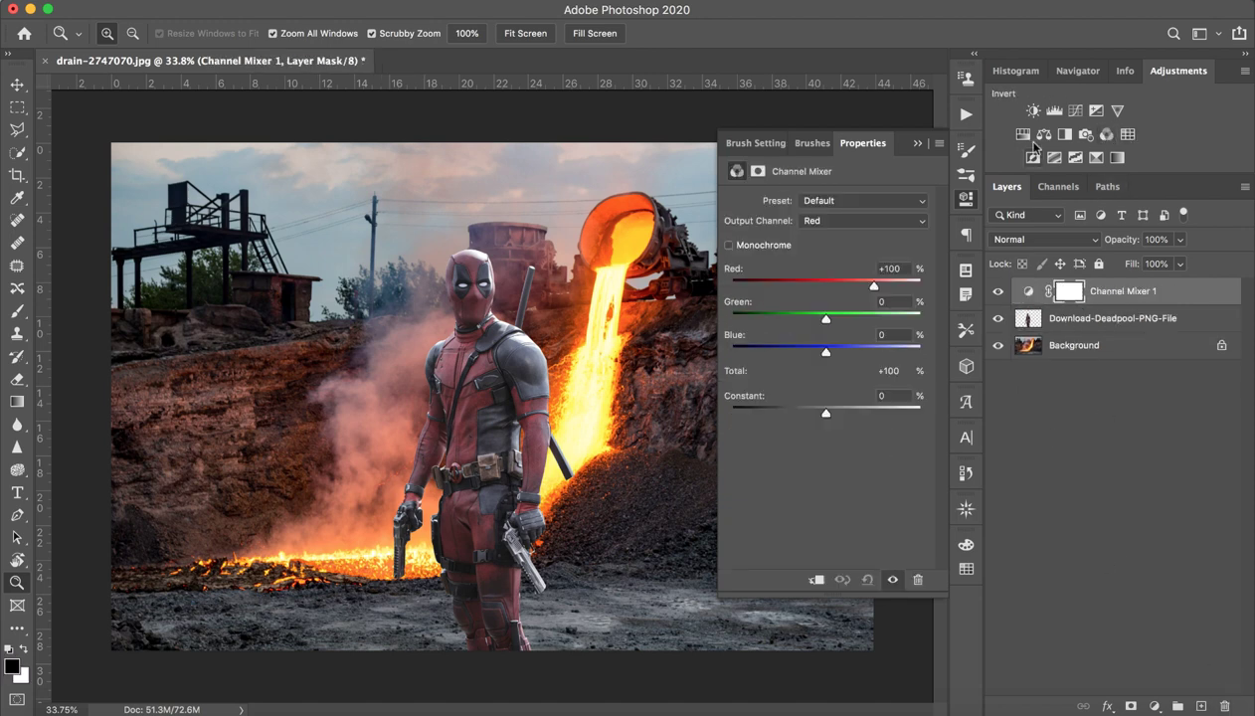
mouse_move(825, 318)
mouse_down()
mouse_move(786, 319)
mouse_move(825, 318)
mouse_move(781, 351)
mouse_move(801, 358)
mouse_up()
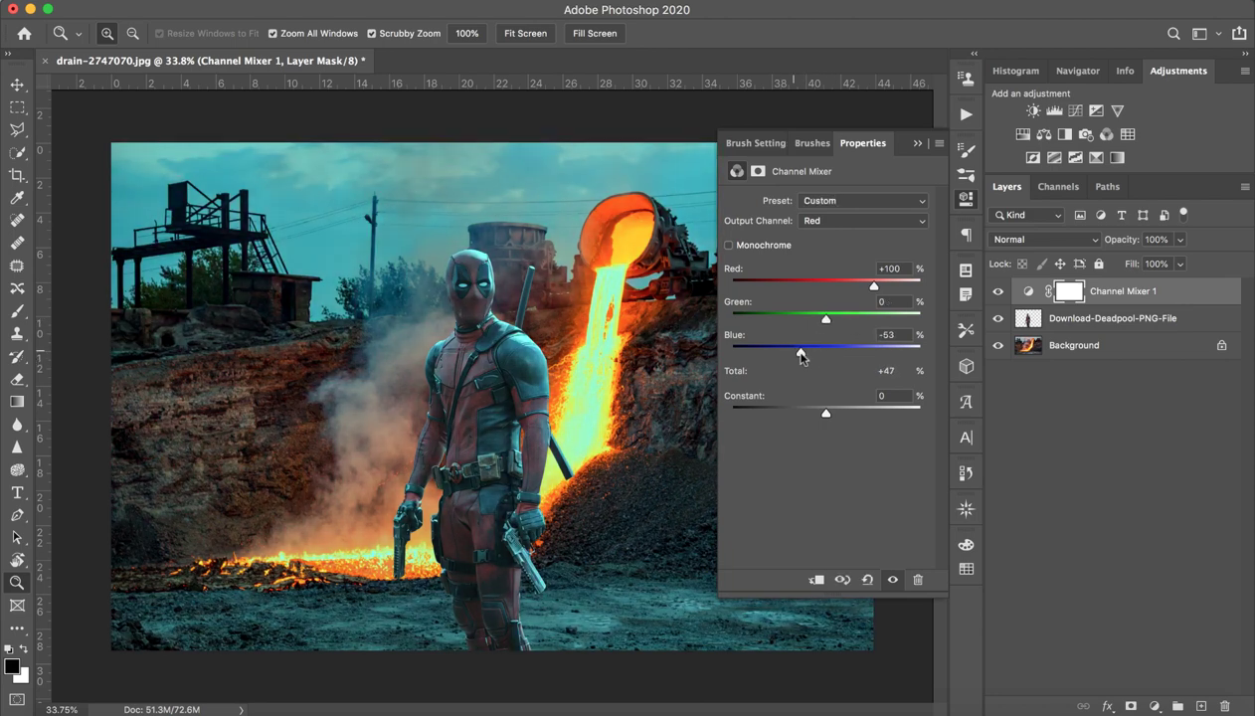
mouse_move(874, 287)
mouse_down()
mouse_move(843, 286)
mouse_move(872, 287)
mouse_up()
click(920, 145)
click(1044, 238)
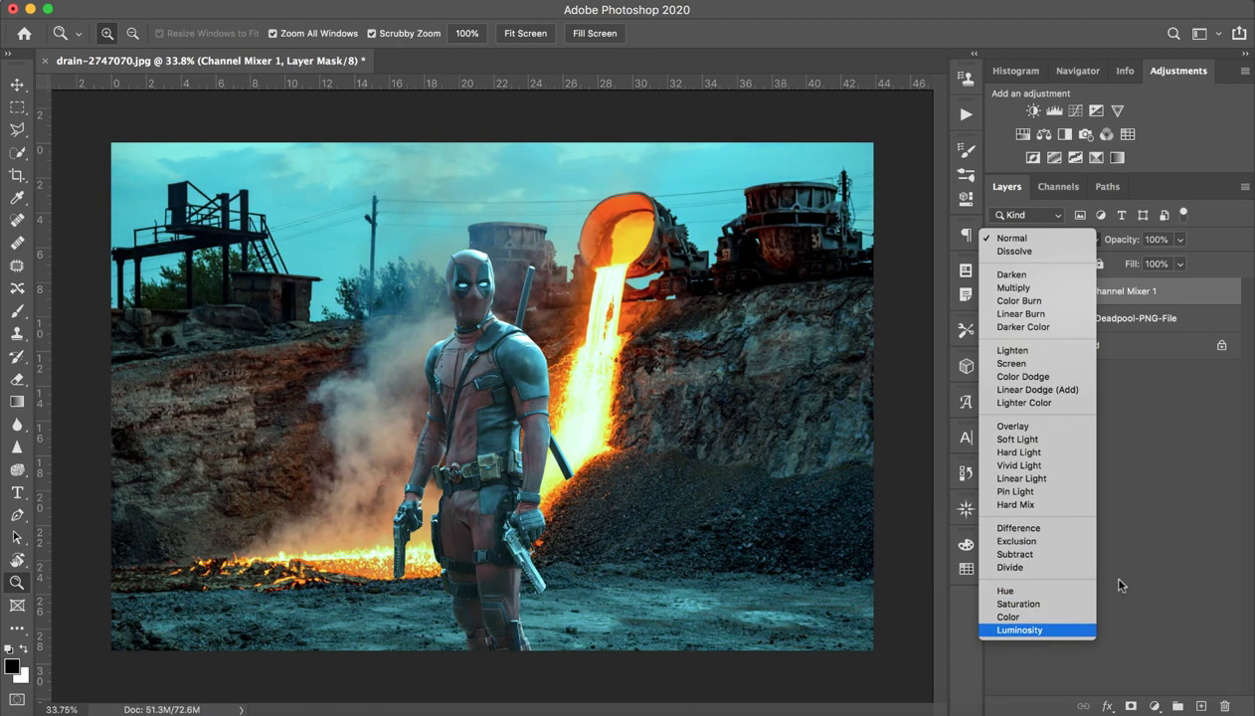
click(1119, 584)
click(1224, 704)
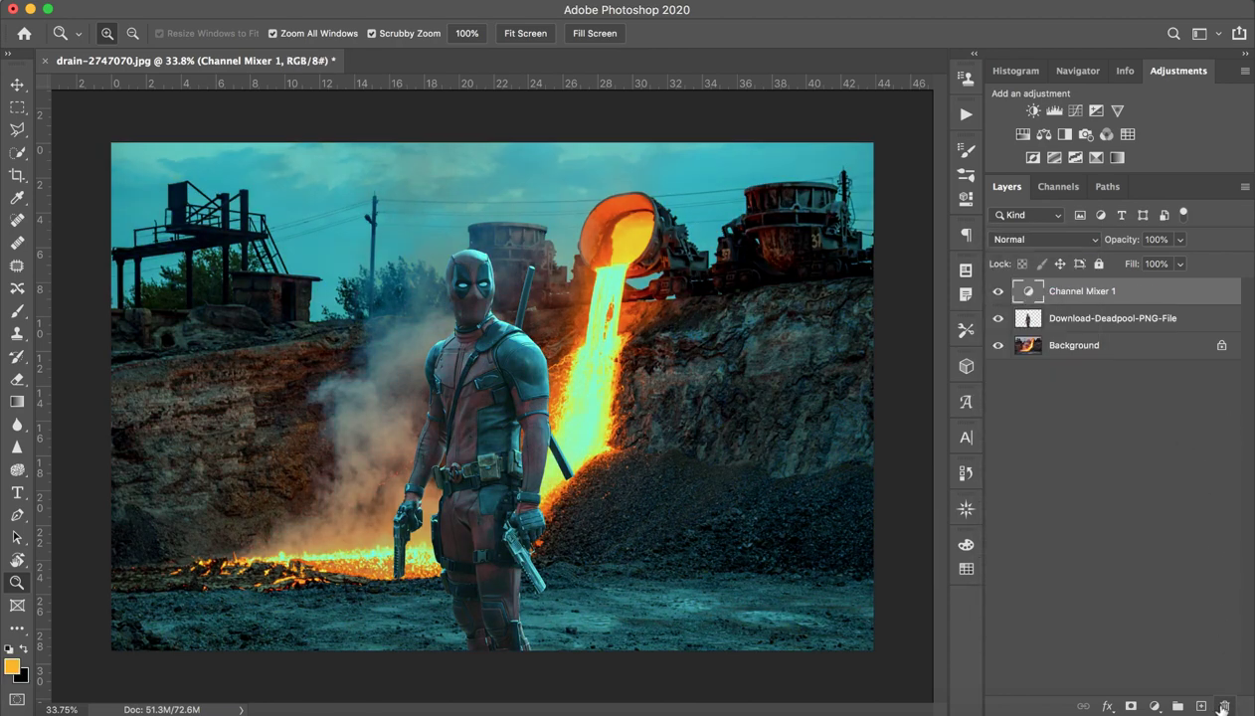
click(1226, 705)
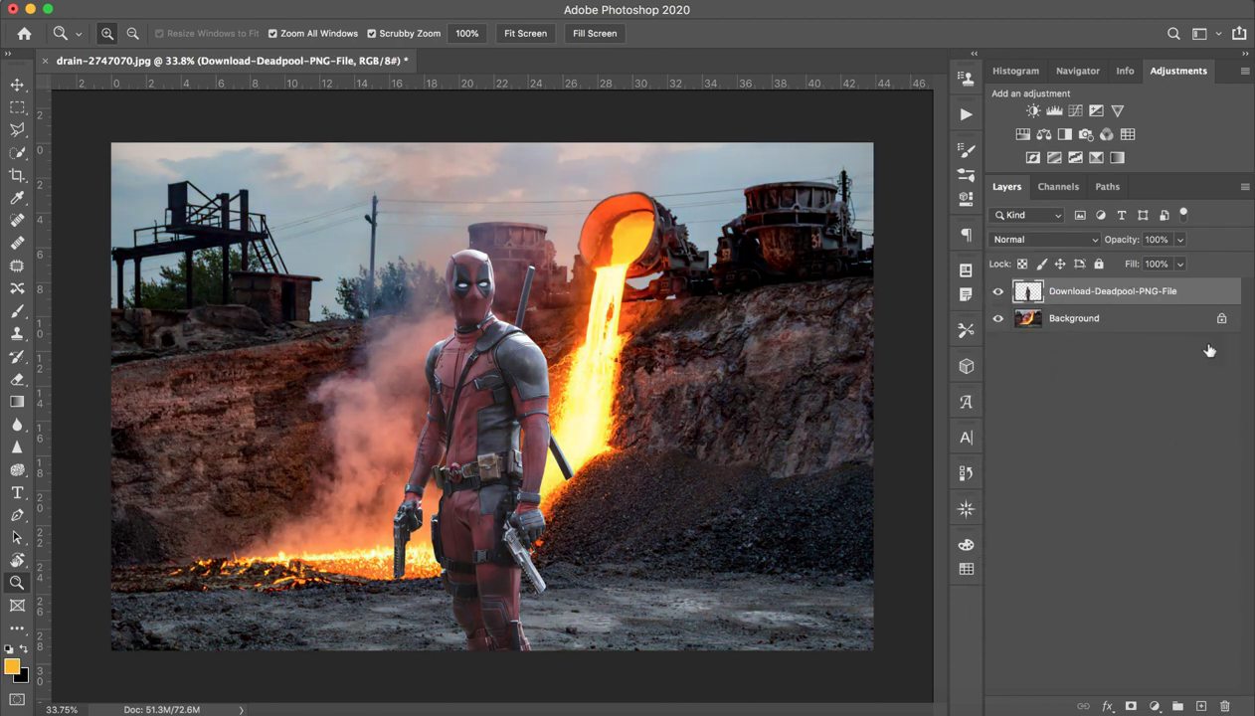
Add a Color Lookup adjustment and, after testing two Fuji LUTs, apply NightFromDay.CUBE.
click(1124, 137)
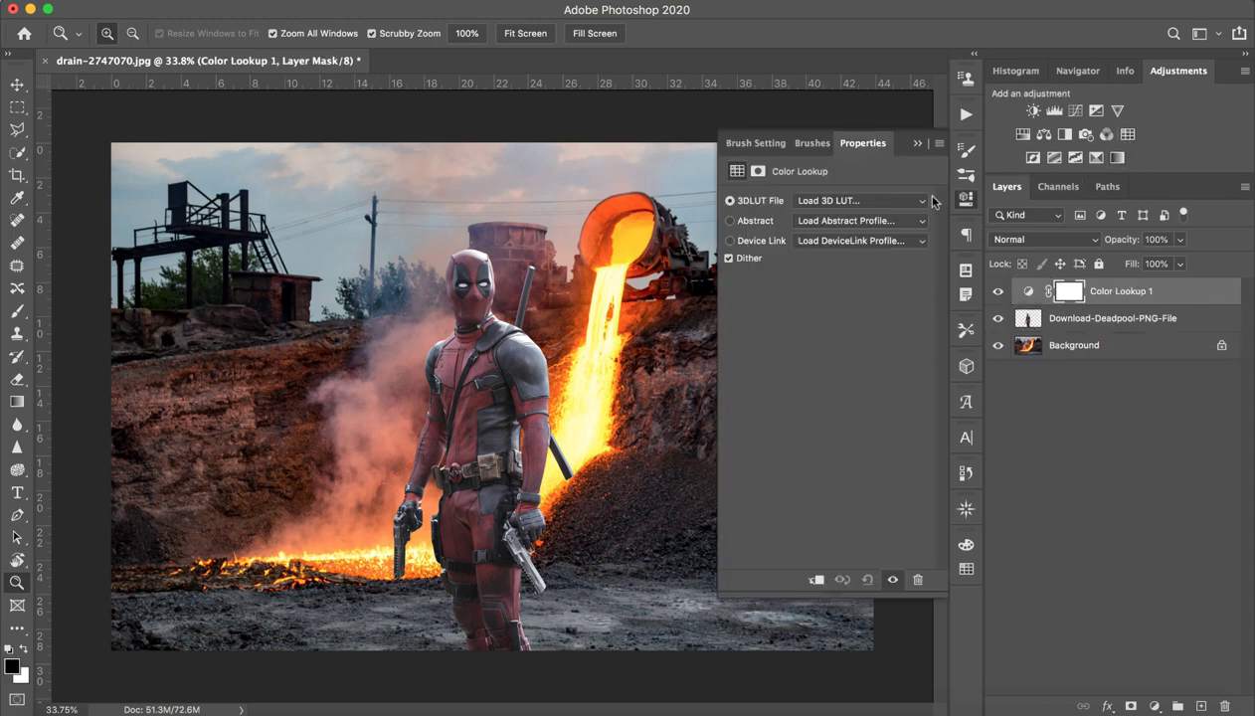
click(867, 201)
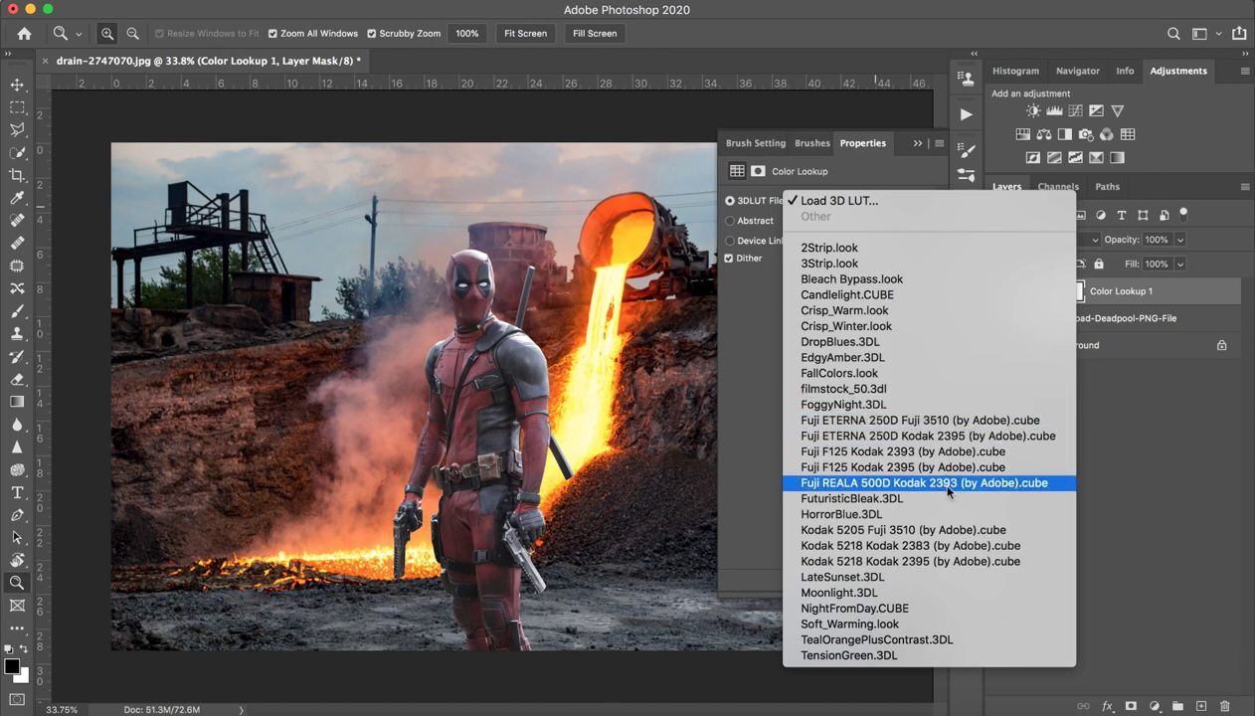
click(954, 420)
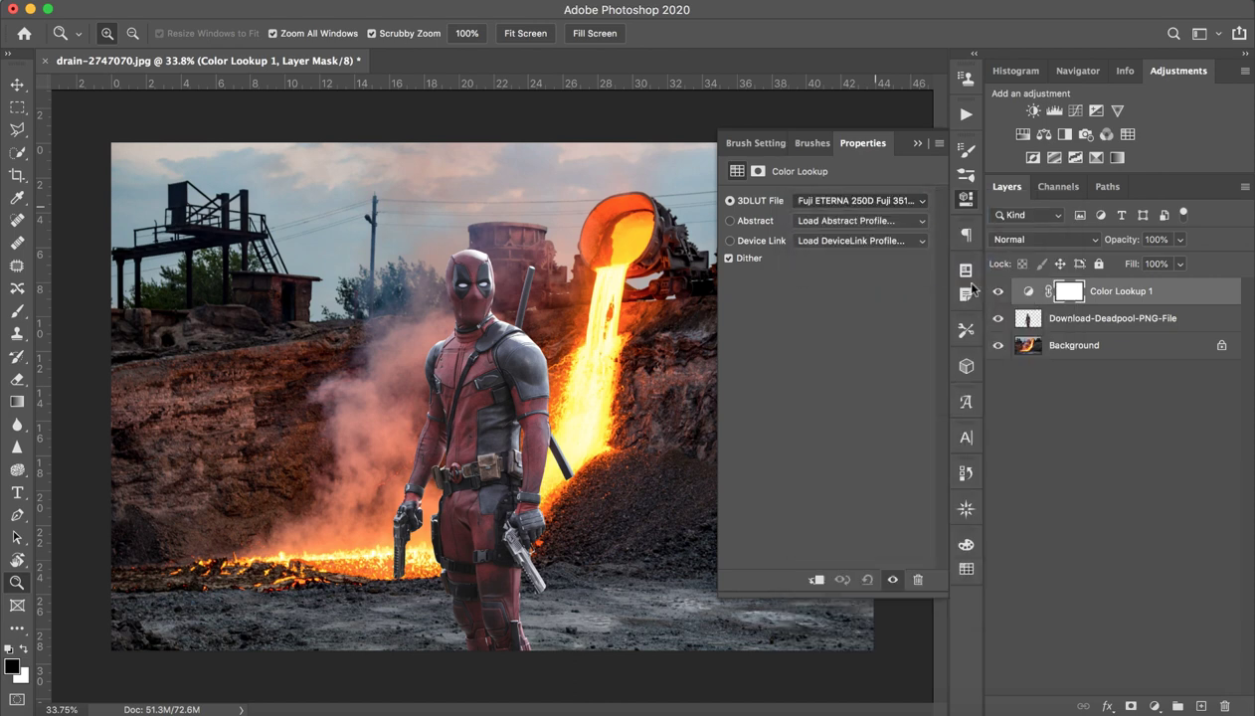
key(ctrl+z)
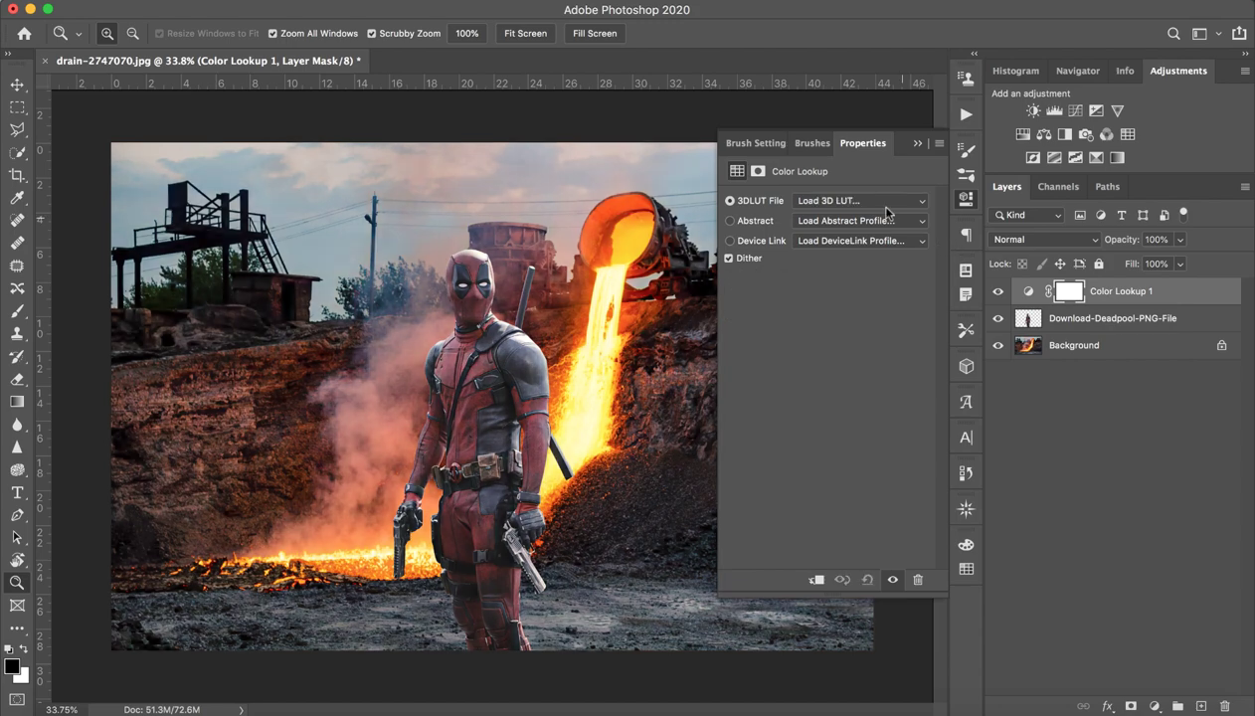
click(871, 202)
click(869, 452)
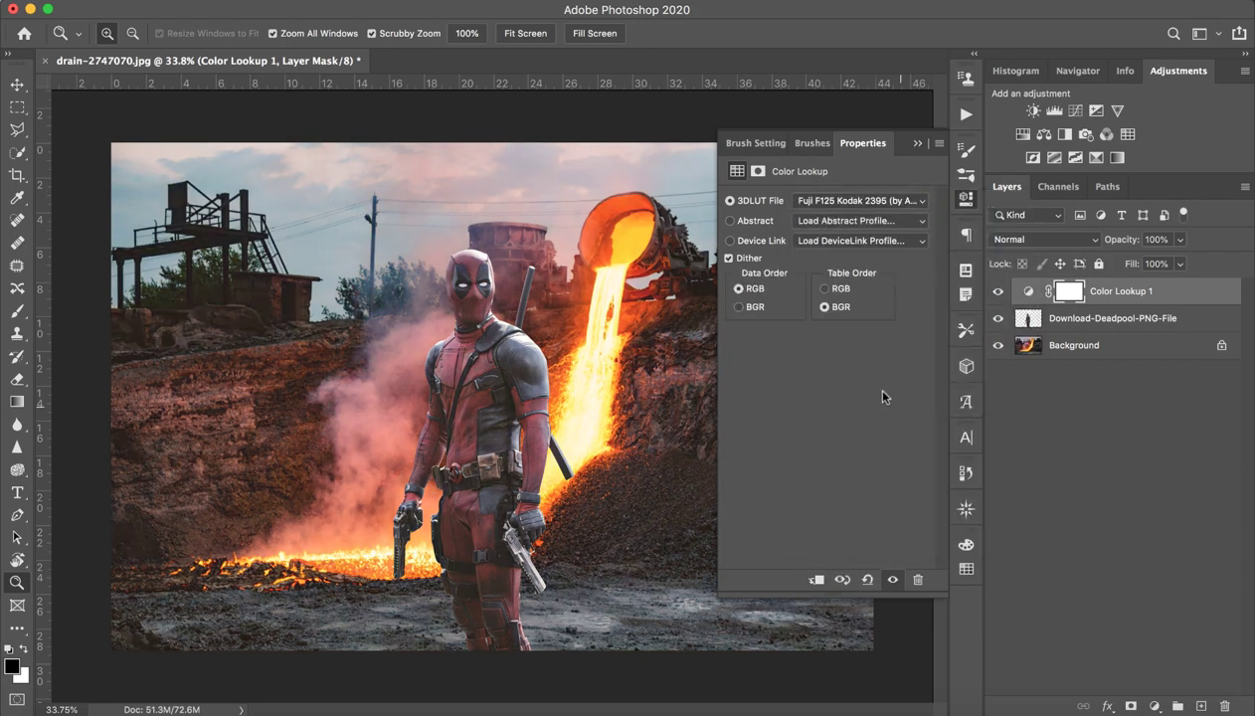
key(ctrl+z)
click(850, 200)
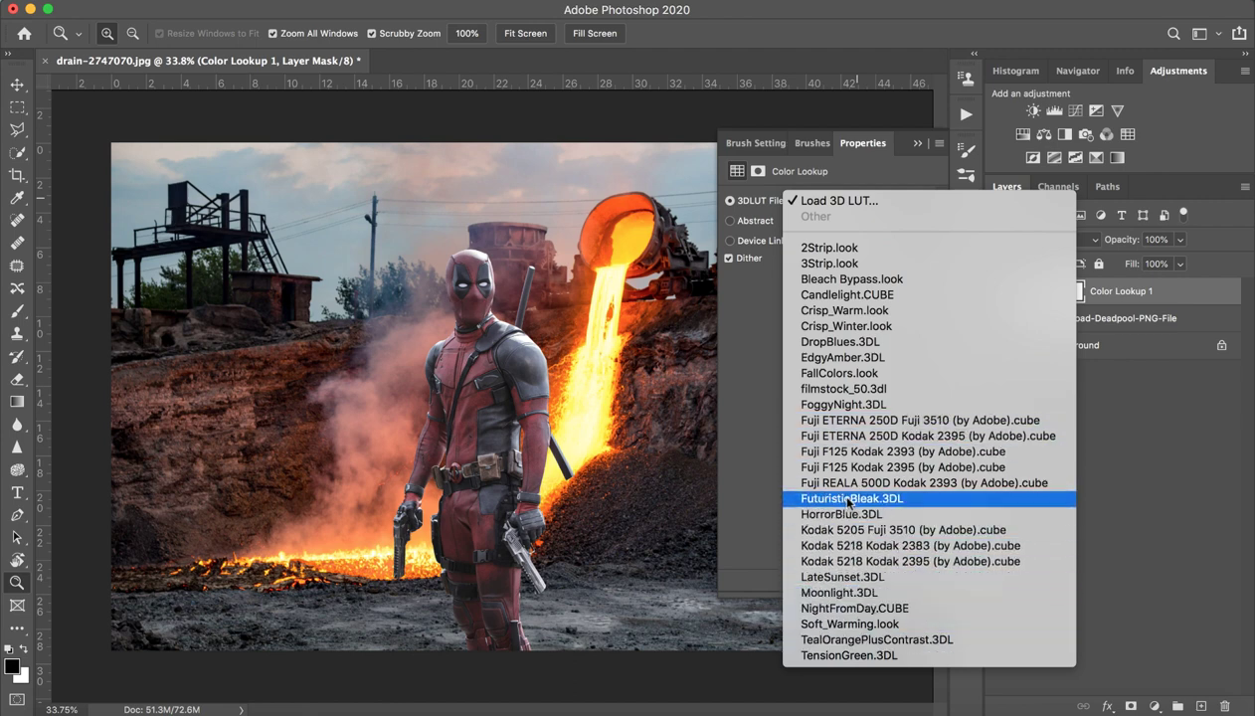
click(852, 608)
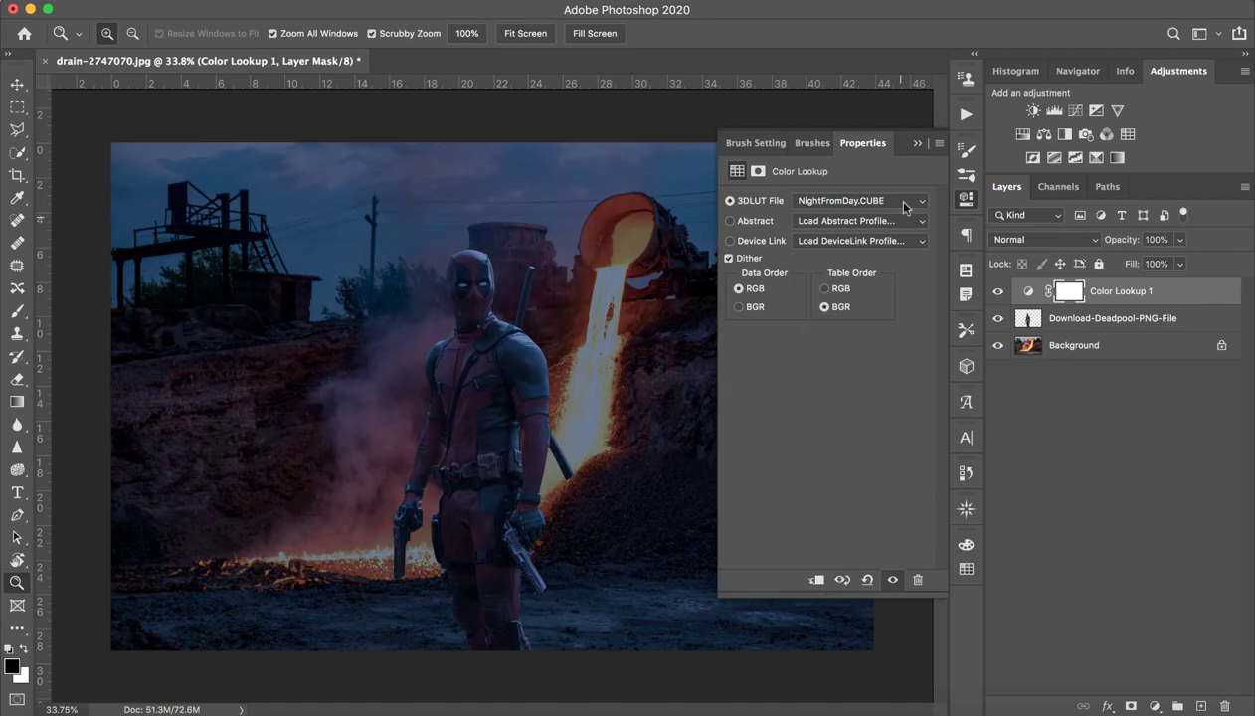
click(912, 145)
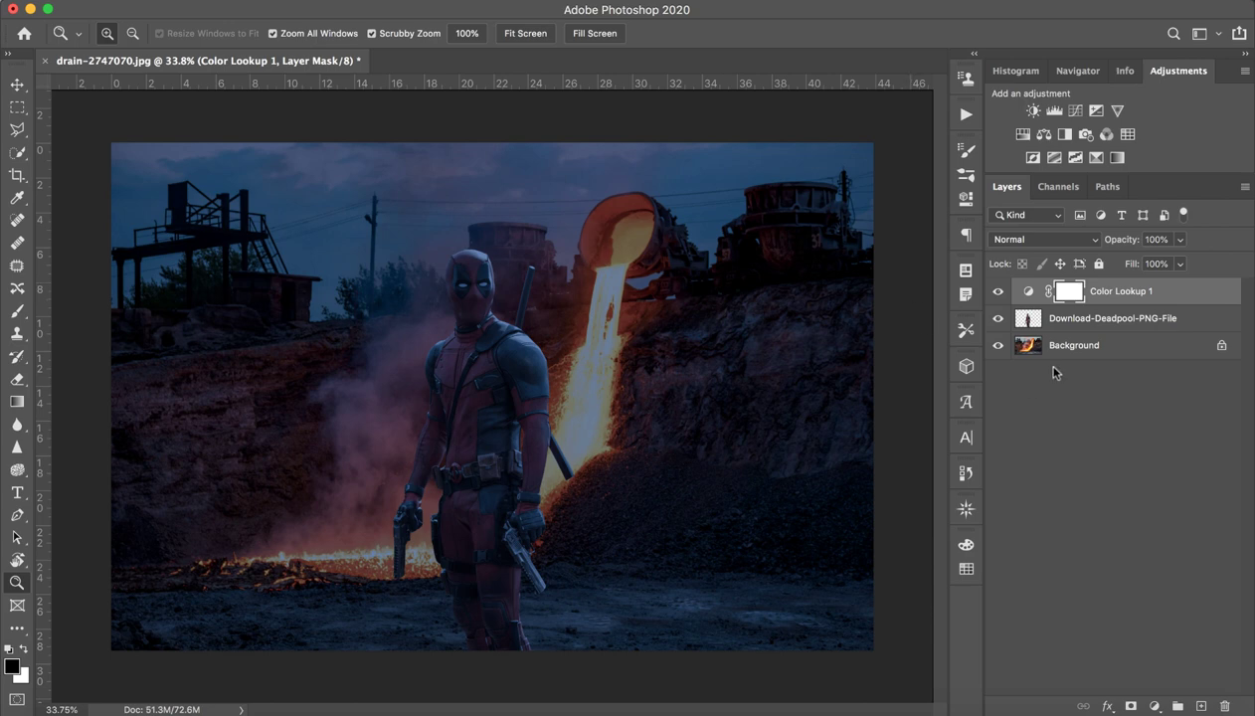
Add Curves with a lowered white point, placed below Color Lookup 1 and clipped to Deadpool.
click(1074, 111)
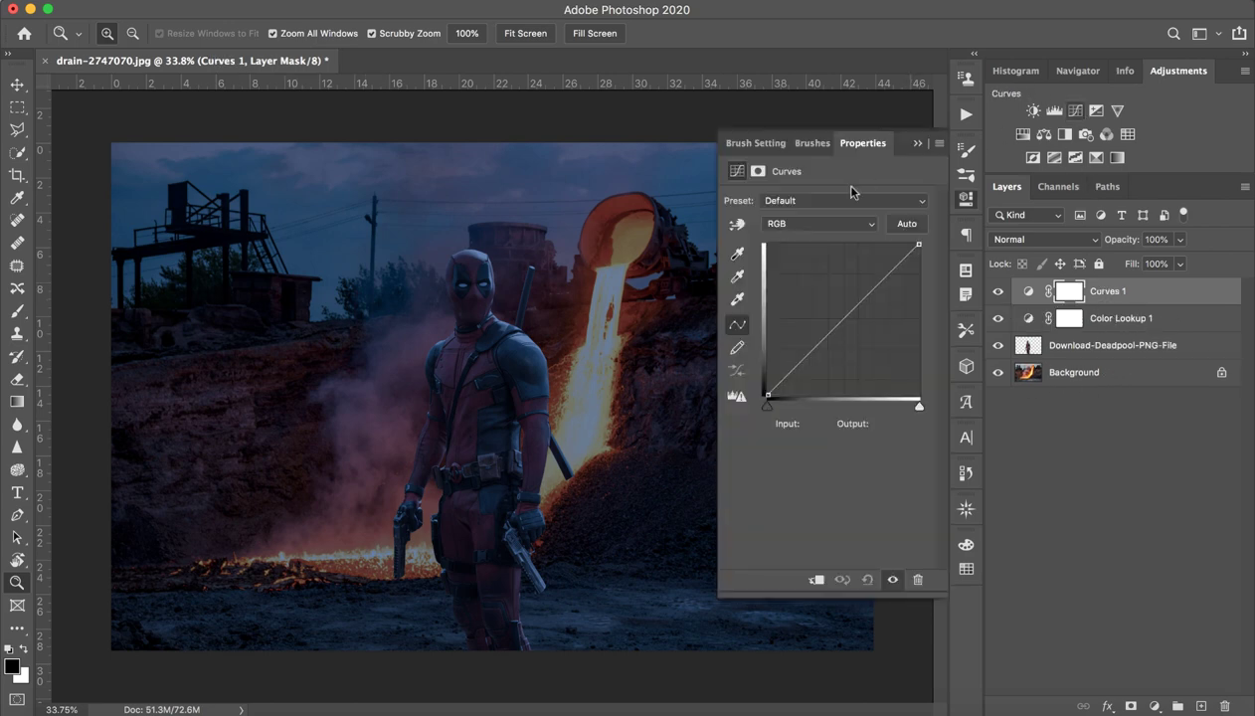
drag(914, 248, 917, 290)
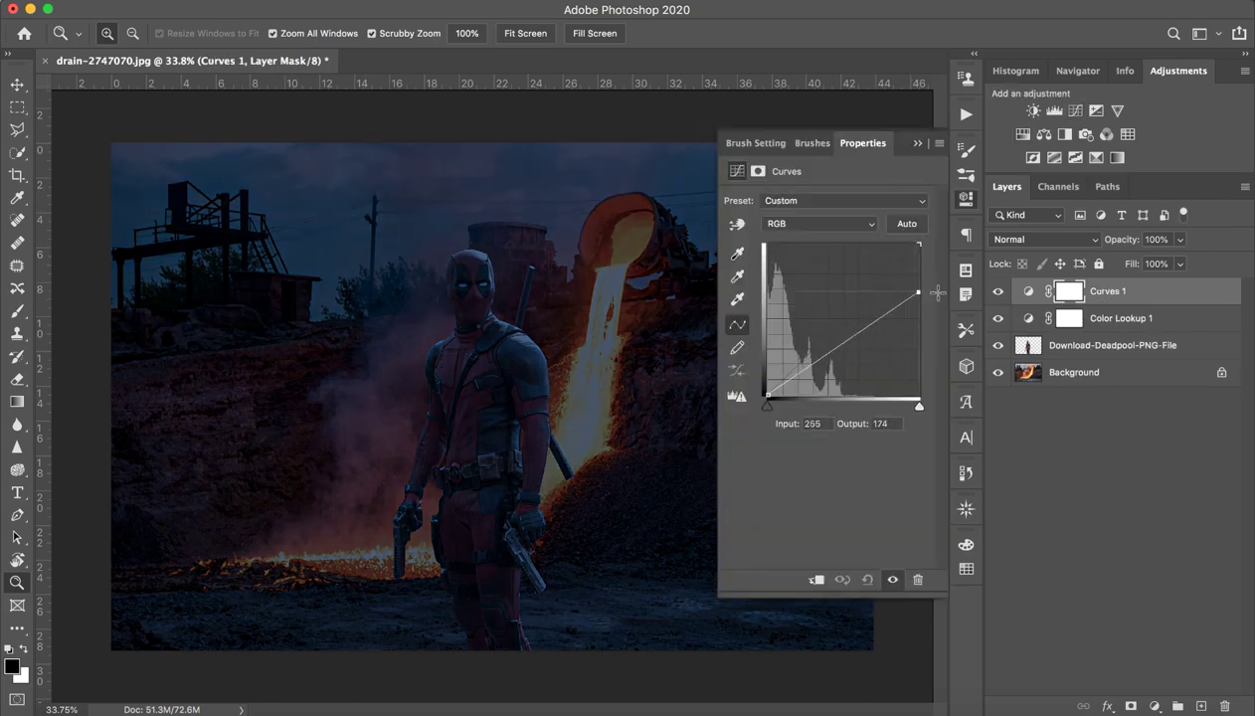
drag(1098, 306, 1103, 330)
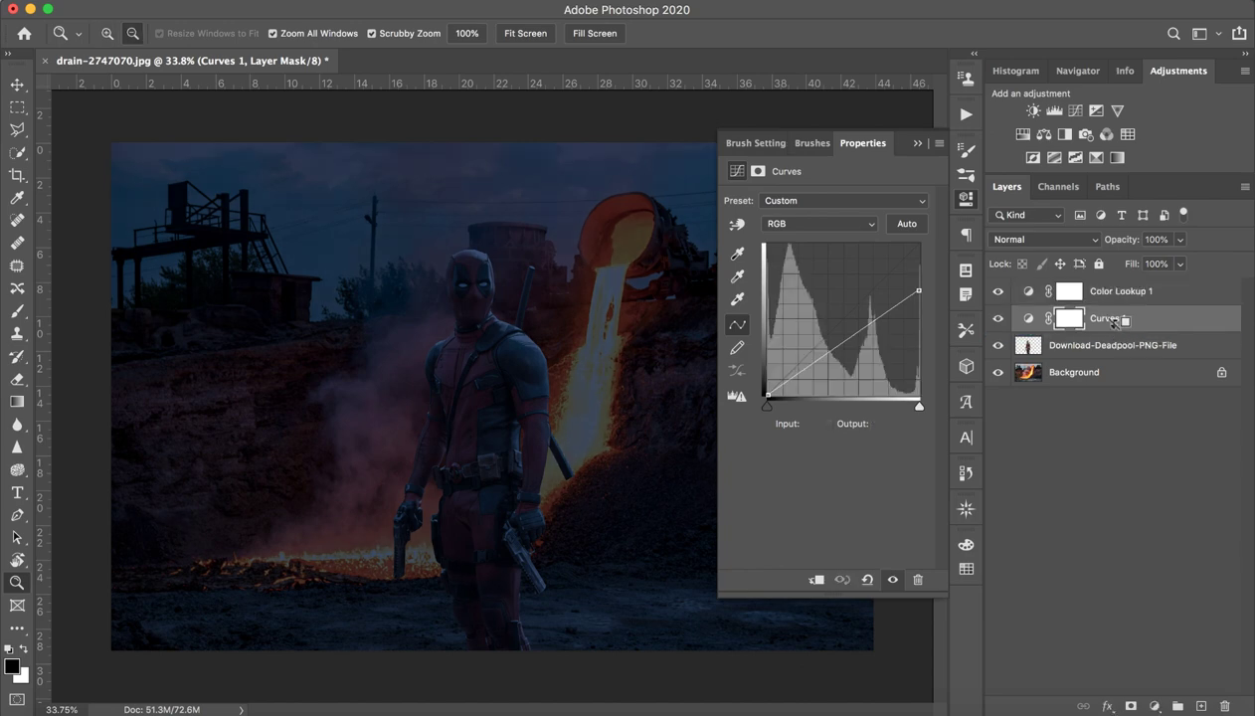
key(super+alt+g)
Paint black on the Color Lookup mask over the ladle, ground fire and Deadpool's arm and legs.
click(1127, 294)
click(1069, 290)
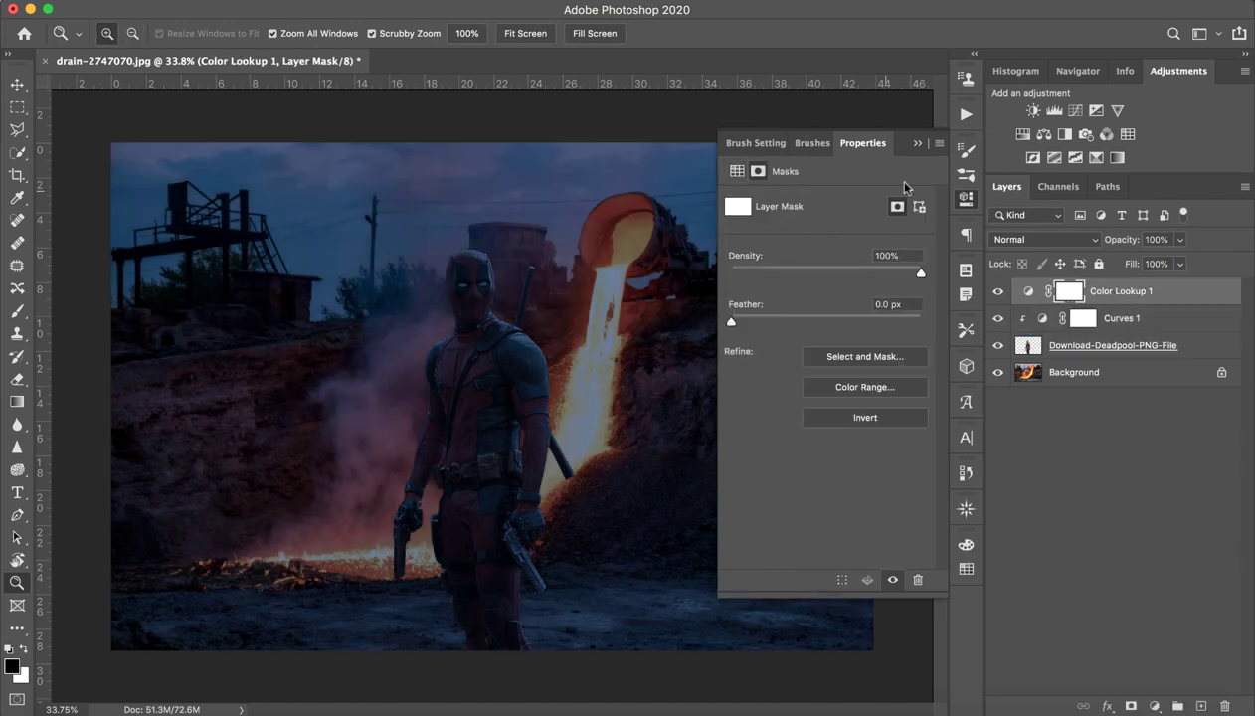
click(916, 143)
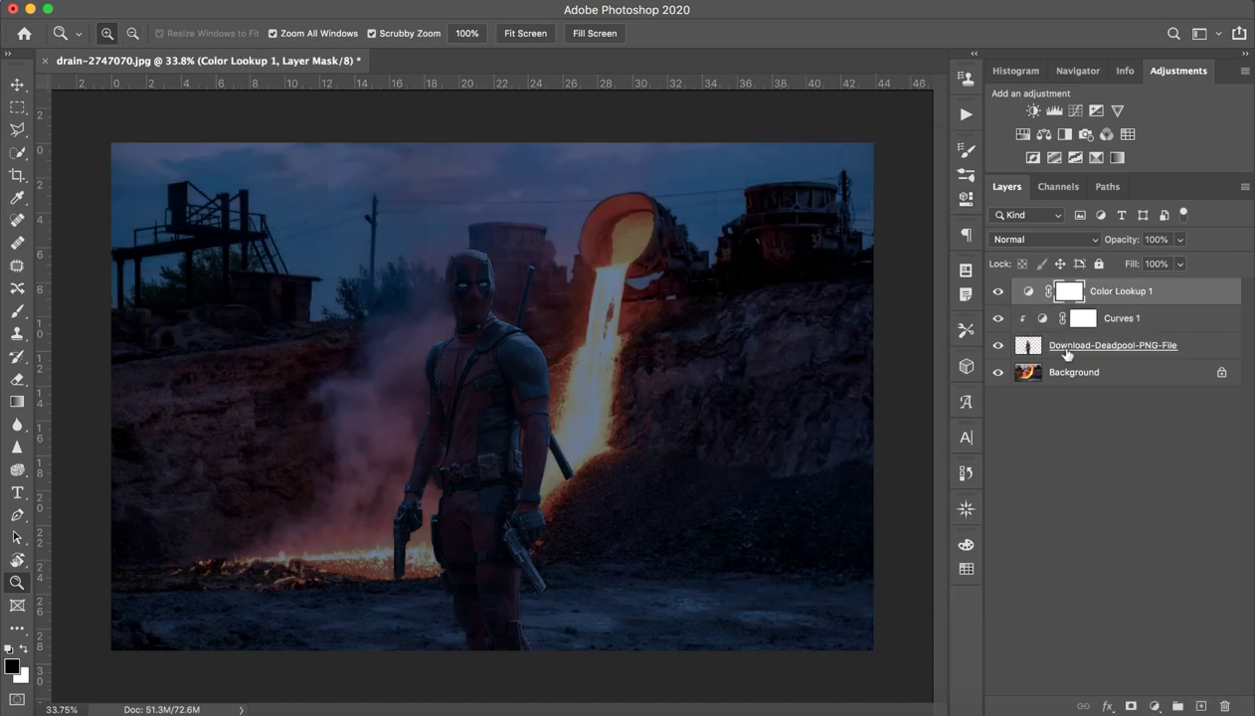
key(b)
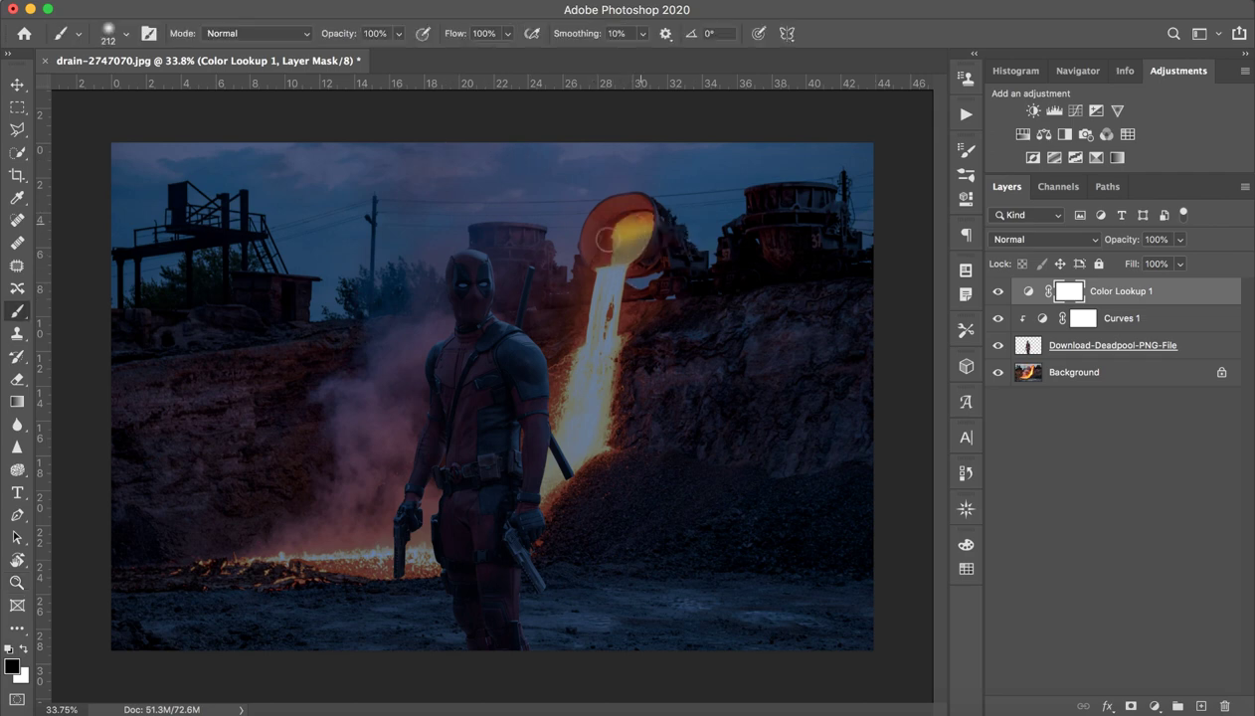
drag(605, 239, 589, 425)
drag(571, 447, 585, 480)
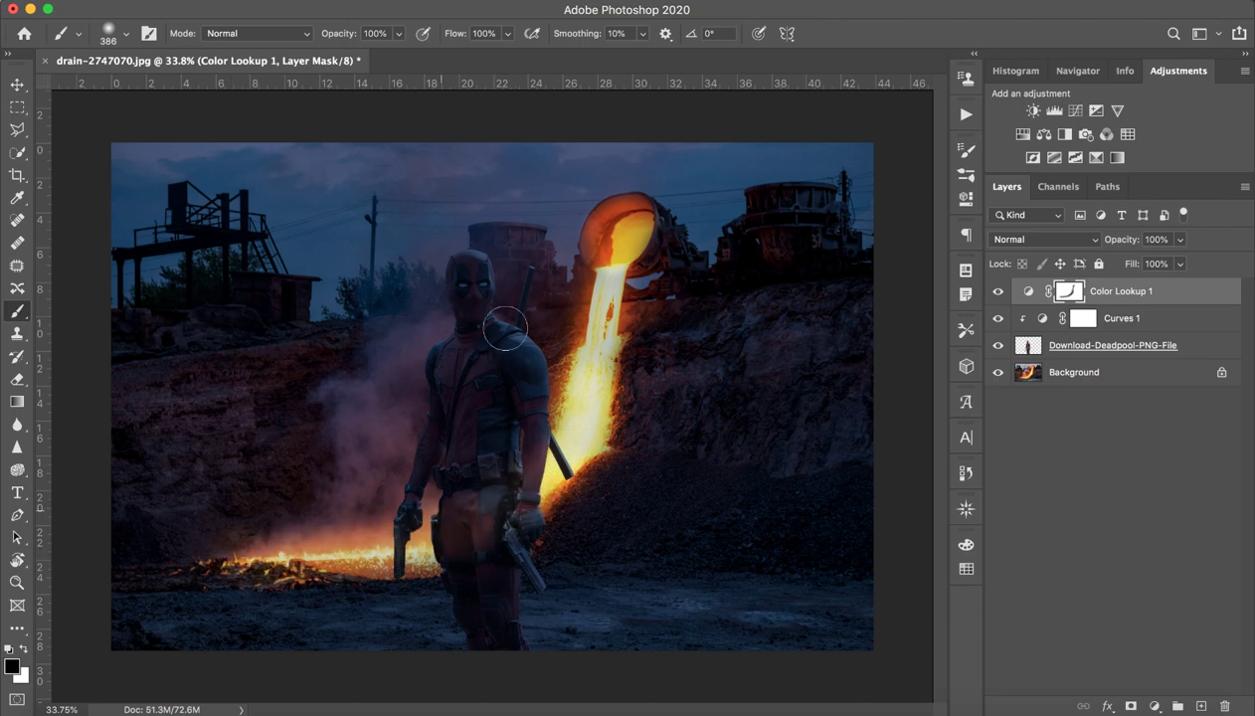
mouse_move(504, 254)
mouse_down()
mouse_move(454, 251)
mouse_move(545, 370)
mouse_move(542, 460)
mouse_up()
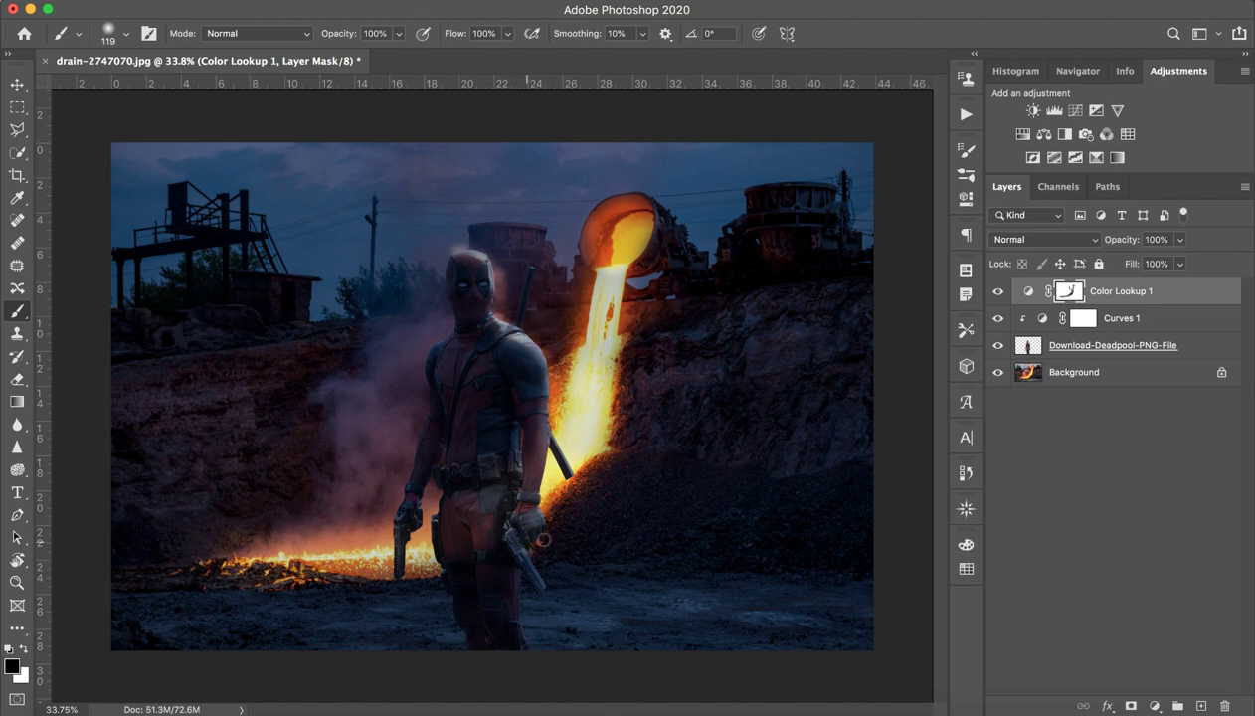
drag(508, 602, 521, 661)
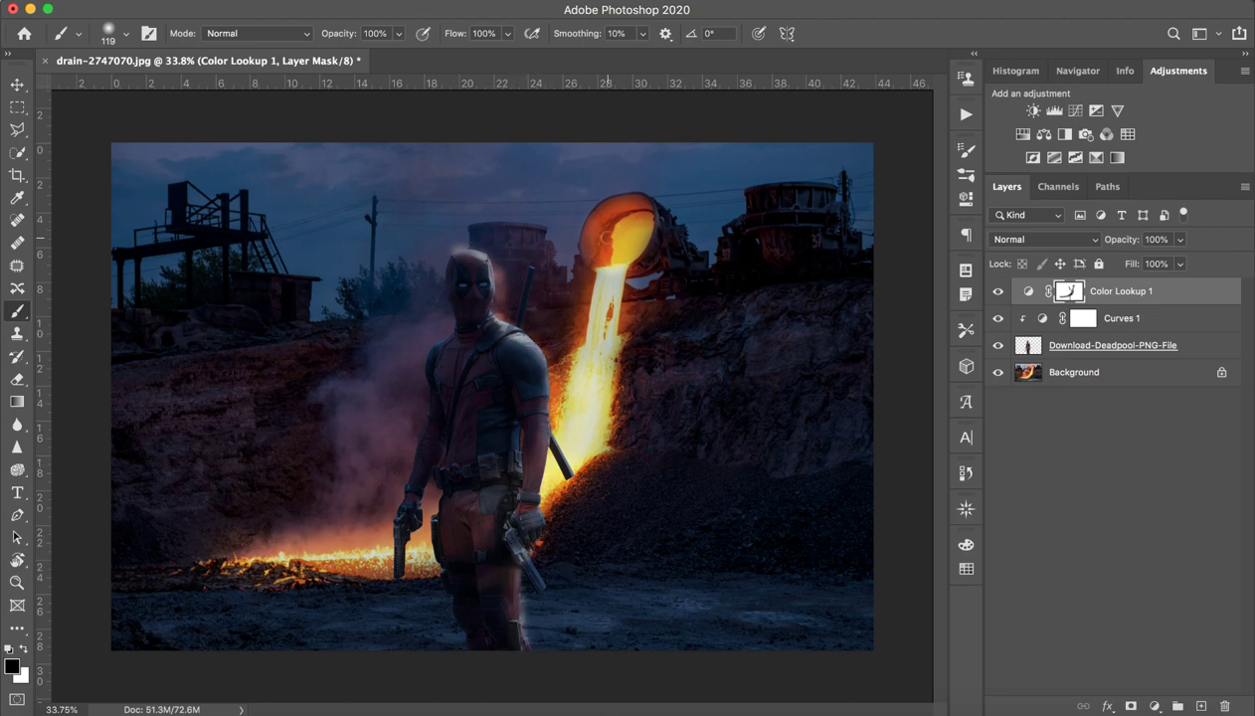
Restore the night grade on Deadpool's head and chest, compare the adjustments, and add Layer 1.
click(997, 290)
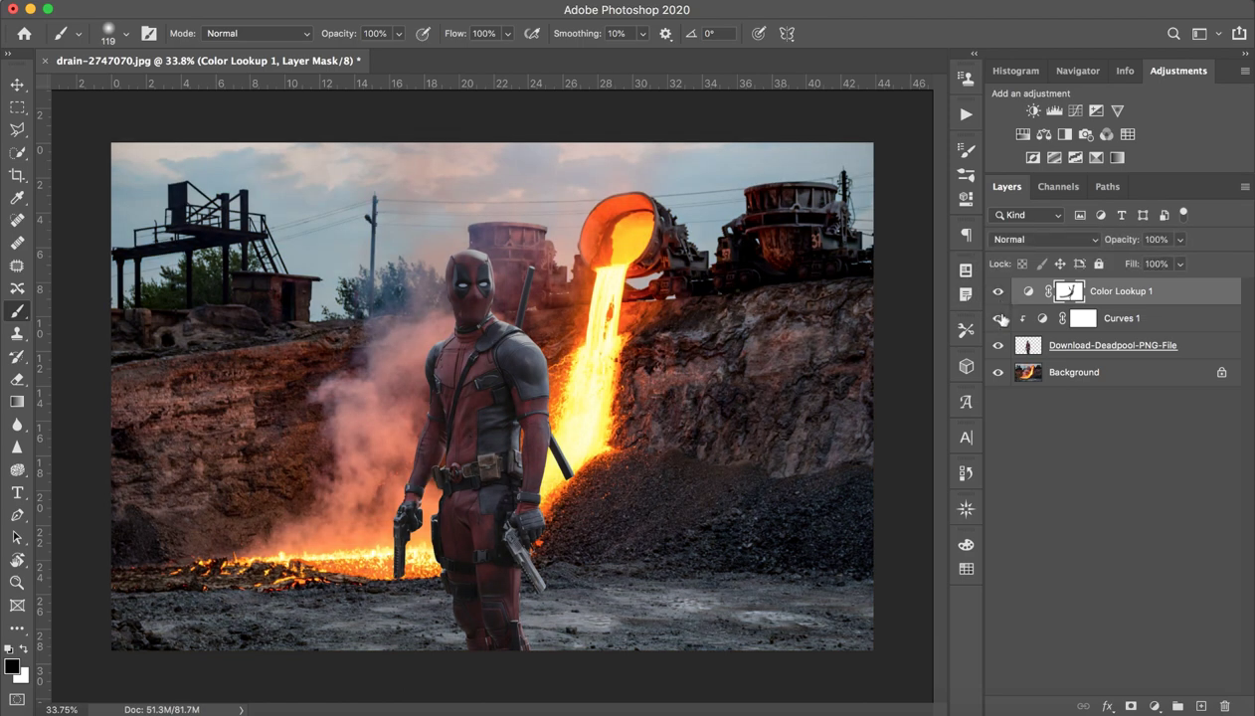
click(997, 292)
mouse_move(438, 263)
mouse_down()
mouse_move(481, 280)
mouse_move(454, 302)
mouse_move(493, 375)
mouse_move(476, 587)
mouse_move(493, 420)
mouse_move(486, 298)
mouse_move(471, 686)
mouse_move(496, 279)
mouse_move(462, 216)
mouse_move(484, 456)
mouse_move(423, 603)
mouse_move(422, 449)
mouse_move(502, 474)
mouse_up()
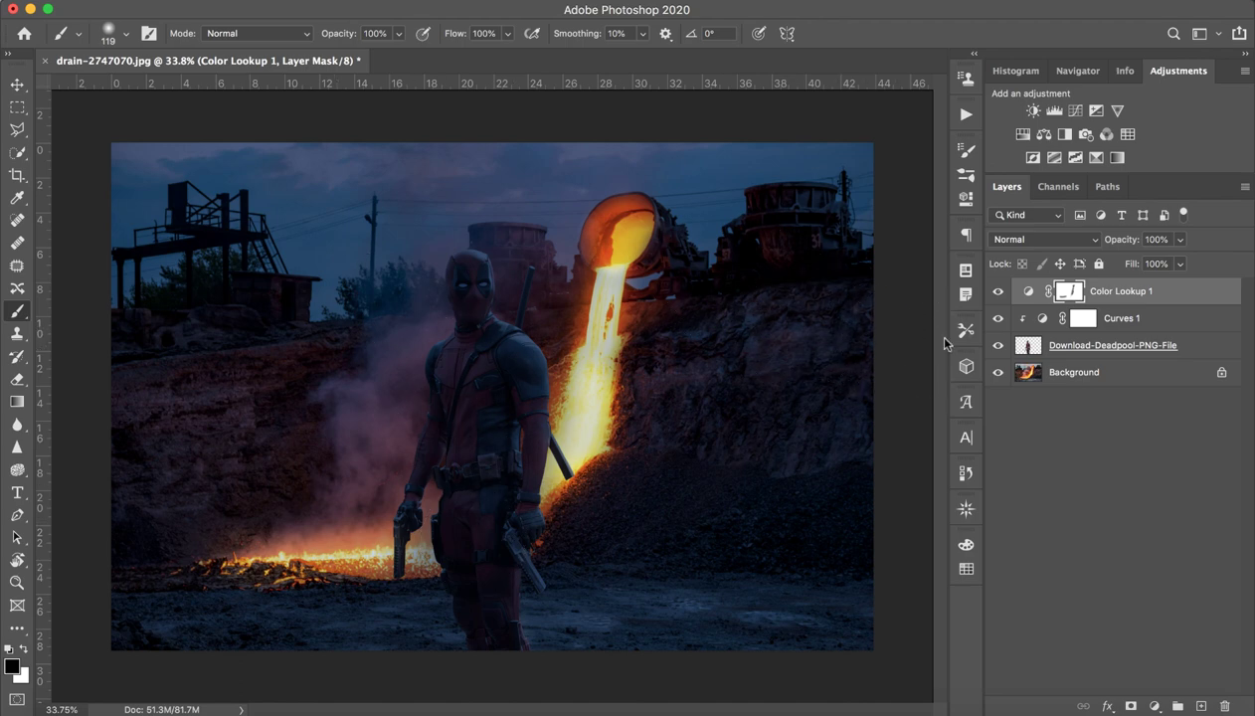
click(997, 291)
click(997, 292)
click(998, 318)
click(998, 318)
click(998, 318)
click(998, 319)
click(998, 292)
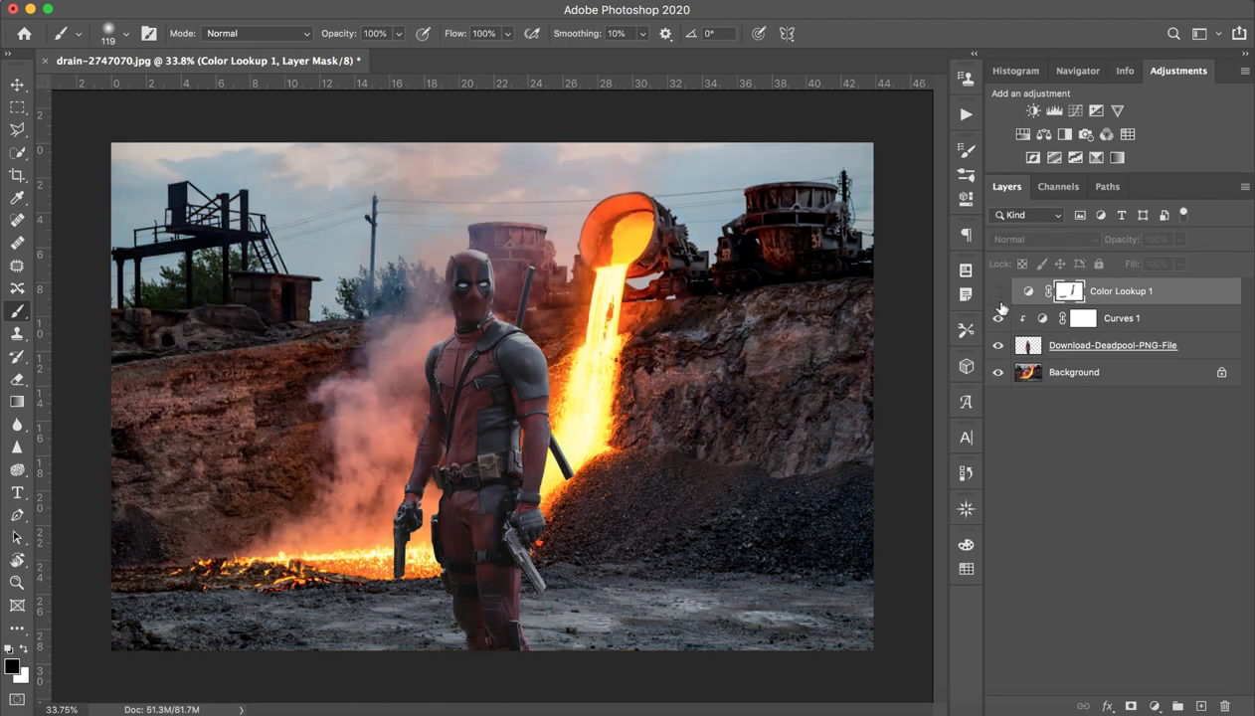
click(998, 292)
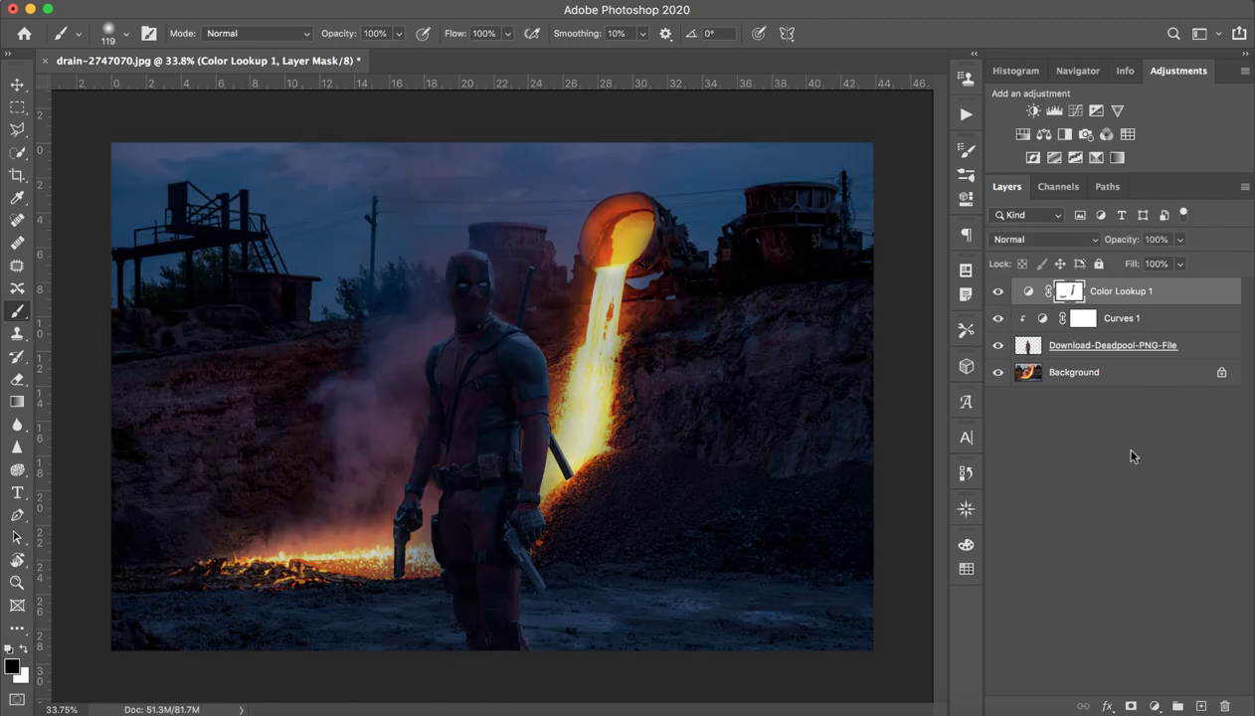
click(1201, 705)
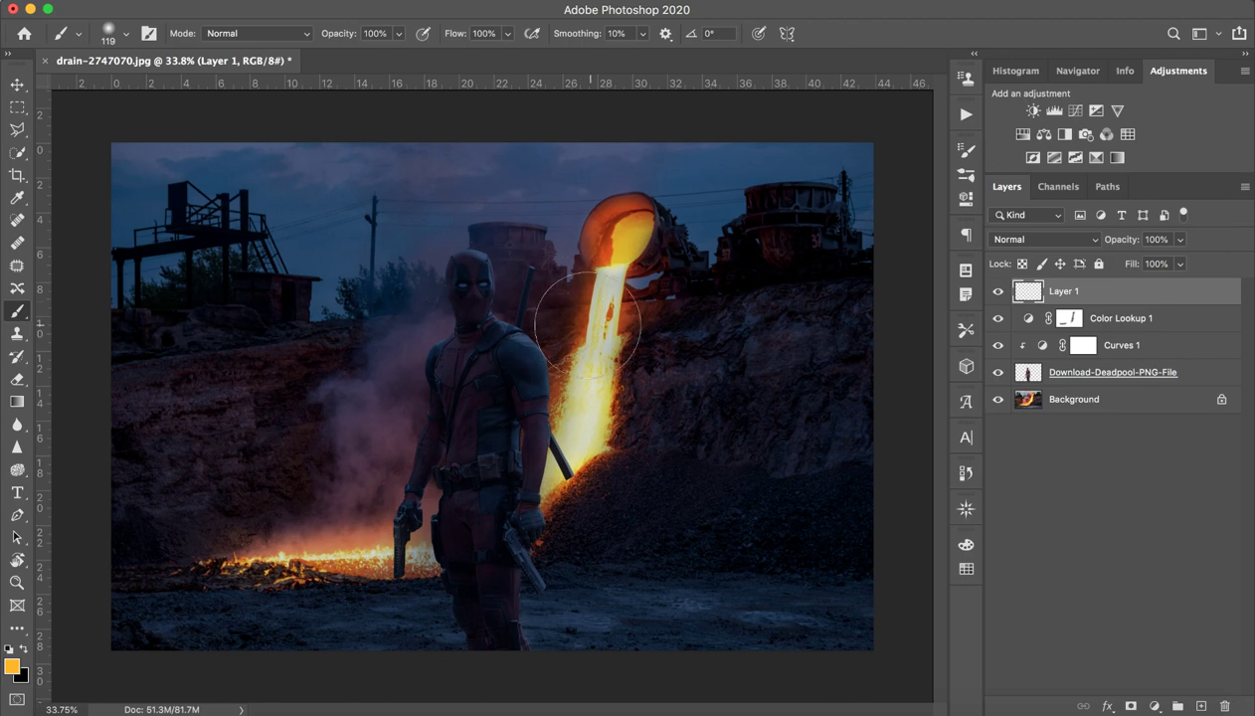
Zoom in on the lava beside Deadpool's arm and shrink the brush to 37 px.
drag(557, 318, 514, 338)
key(ctrl+z)
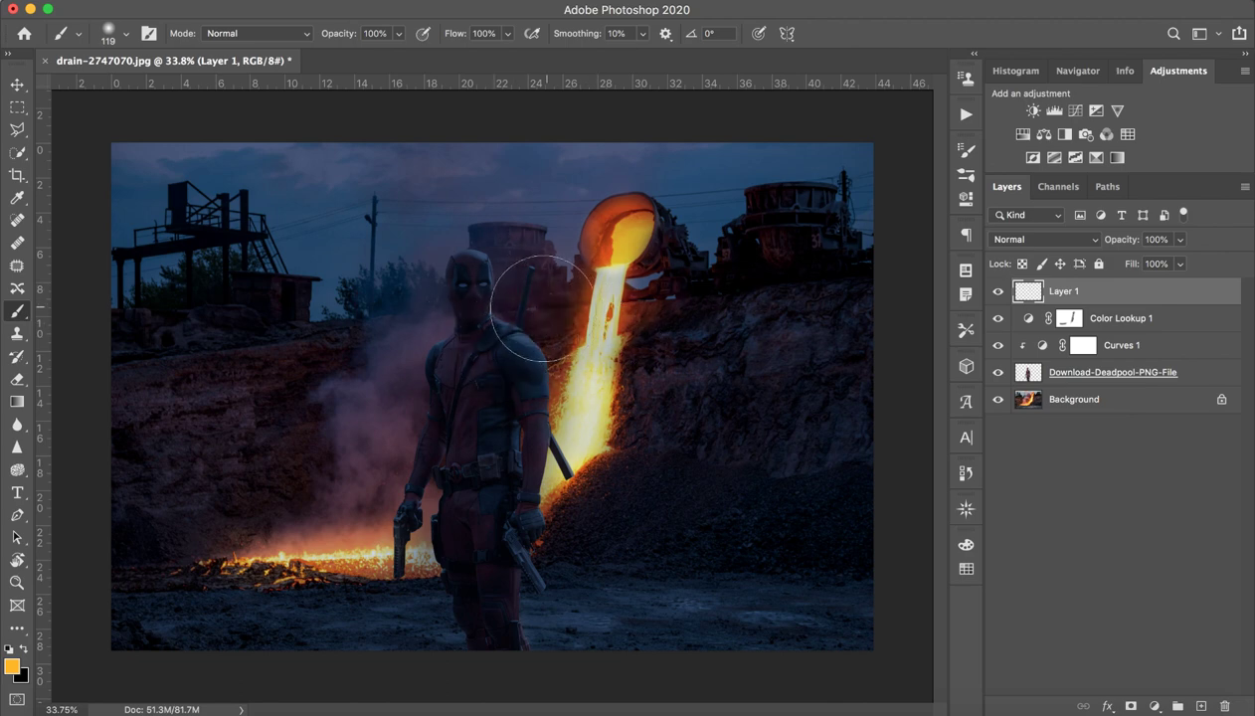
ctrl+alt+click(564, 345)
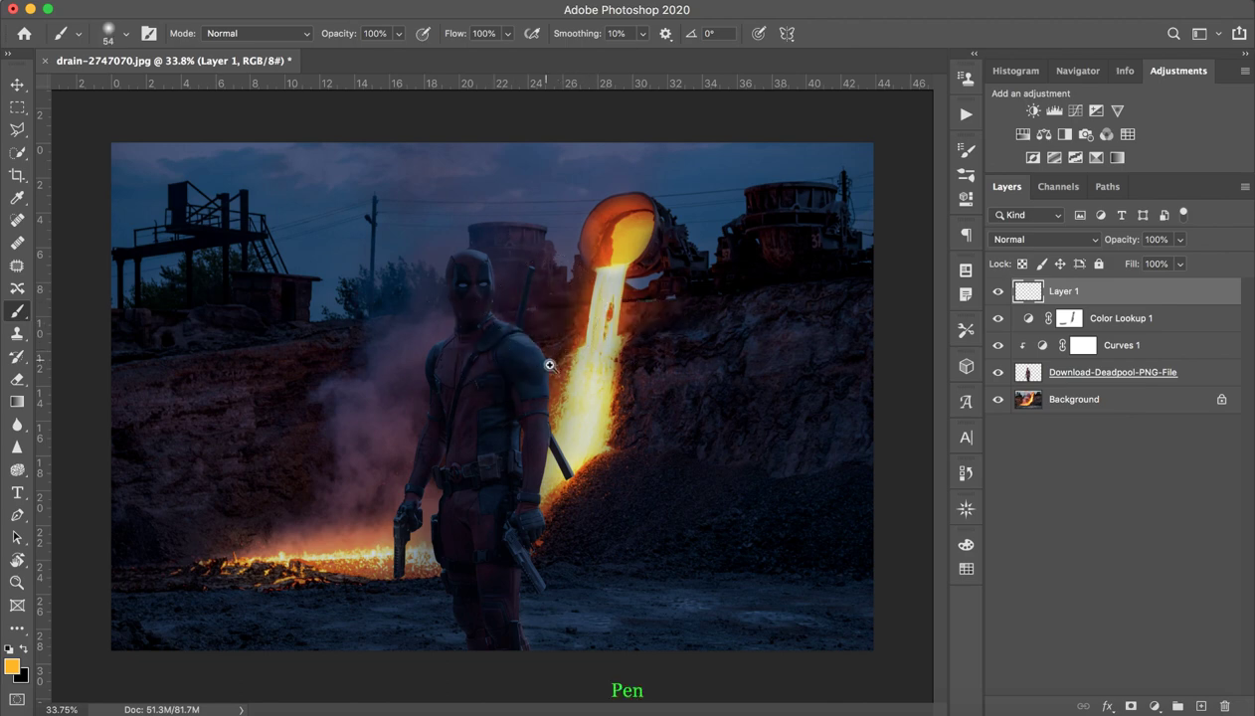
drag(549, 358, 680, 367)
drag(594, 571, 485, 231)
key(ctrl+r)
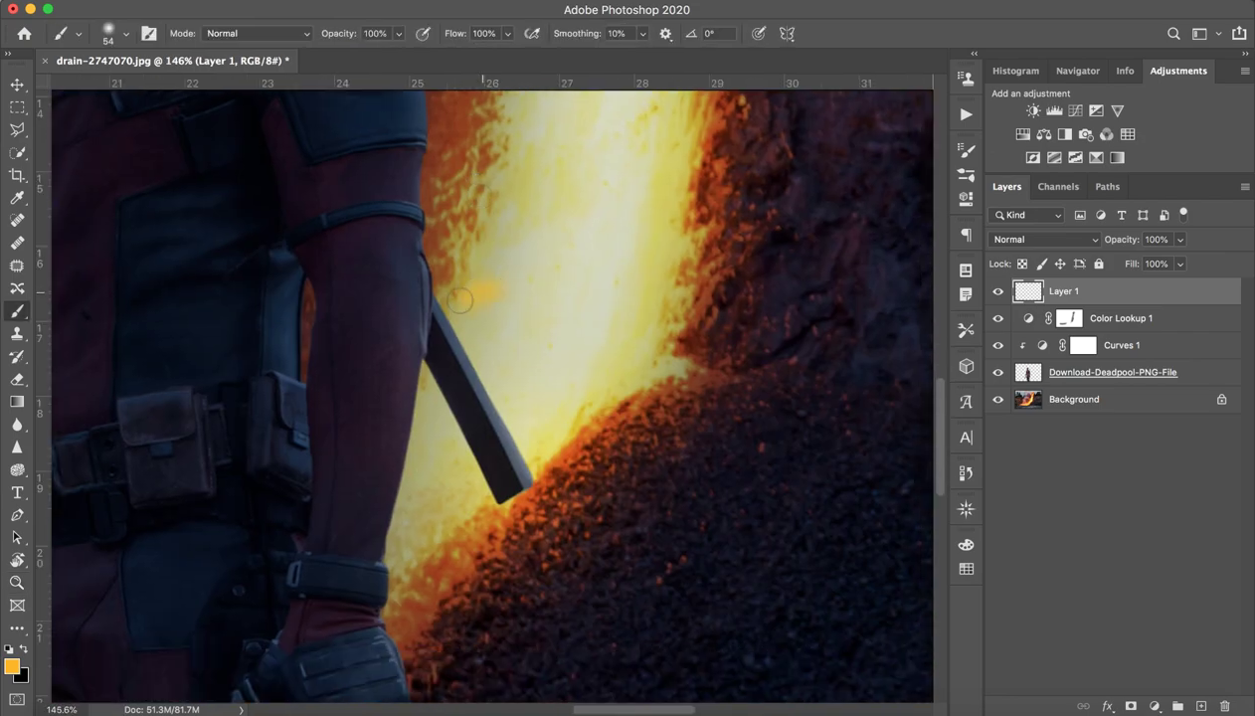
drag(563, 280, 546, 279)
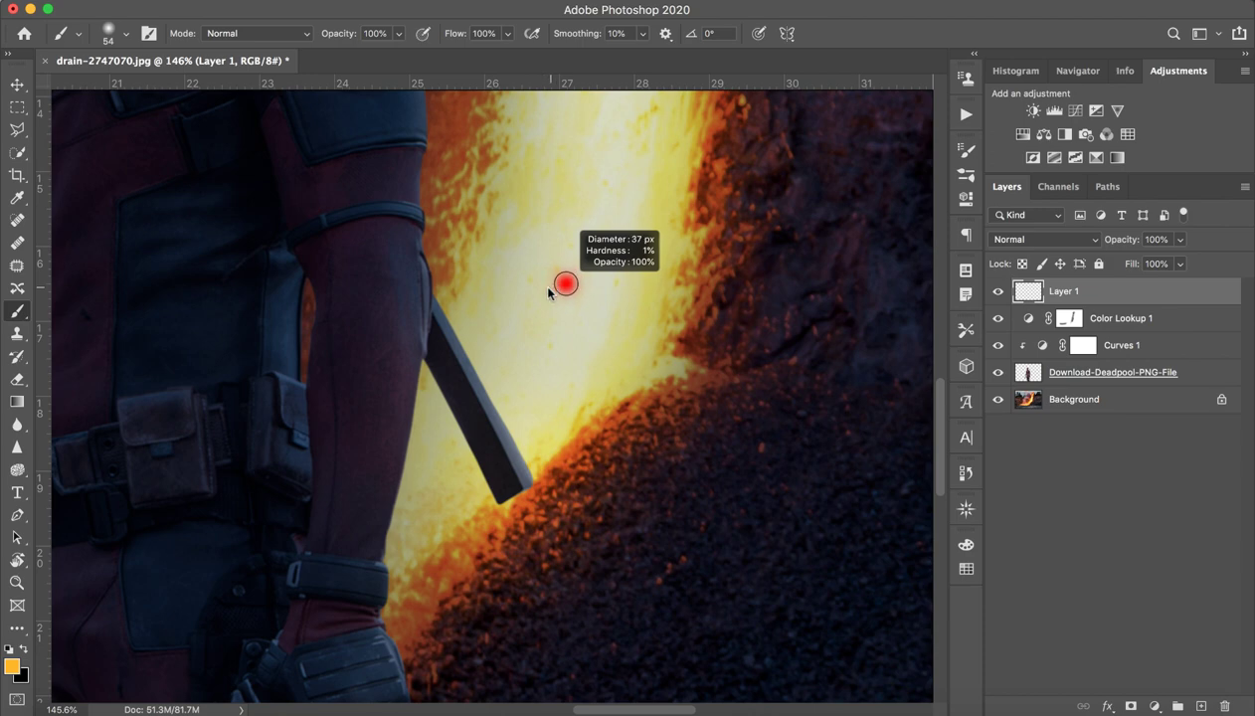
Set the foreground colour to peach #ffbb71 and paint a soft glow along the arm's edge.
click(11, 666)
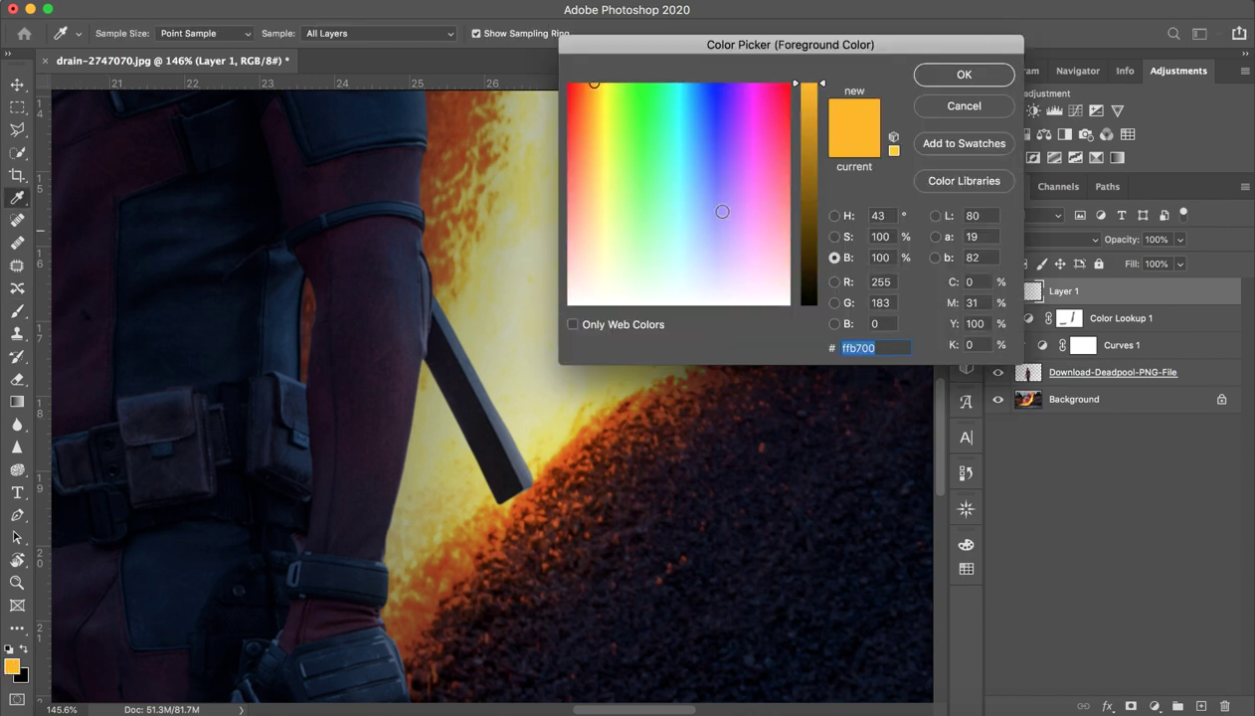
drag(586, 169, 586, 181)
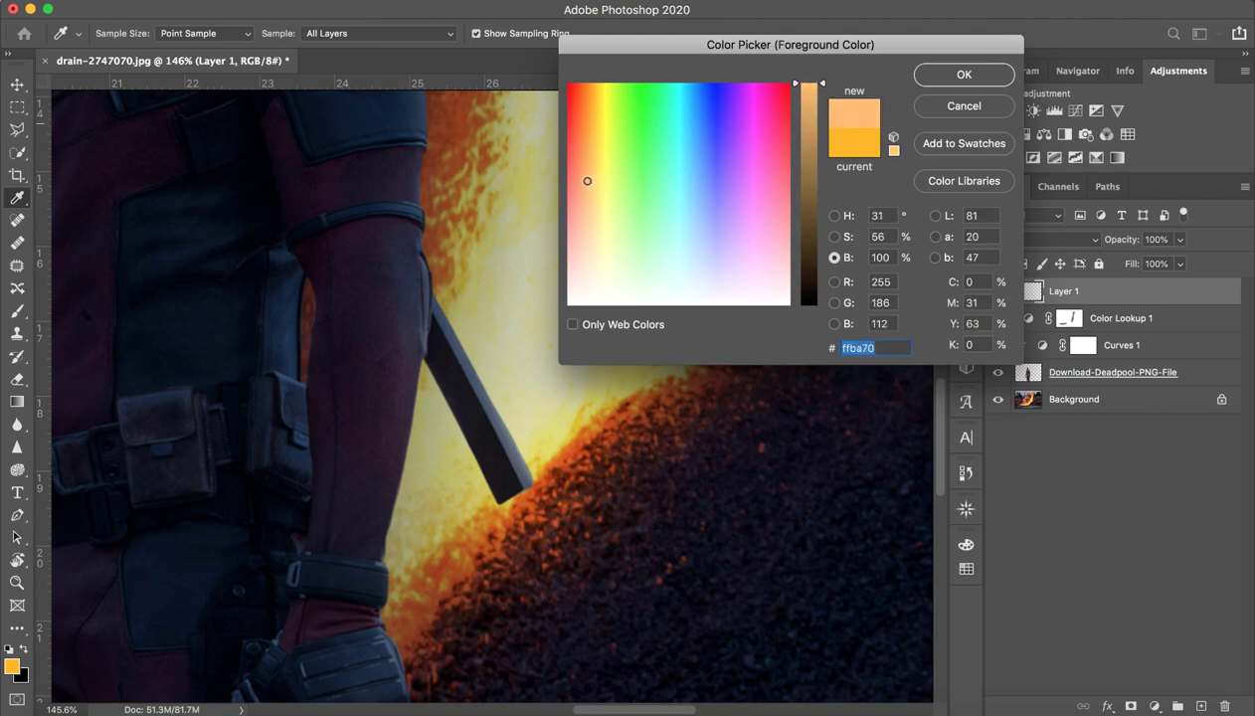
click(964, 76)
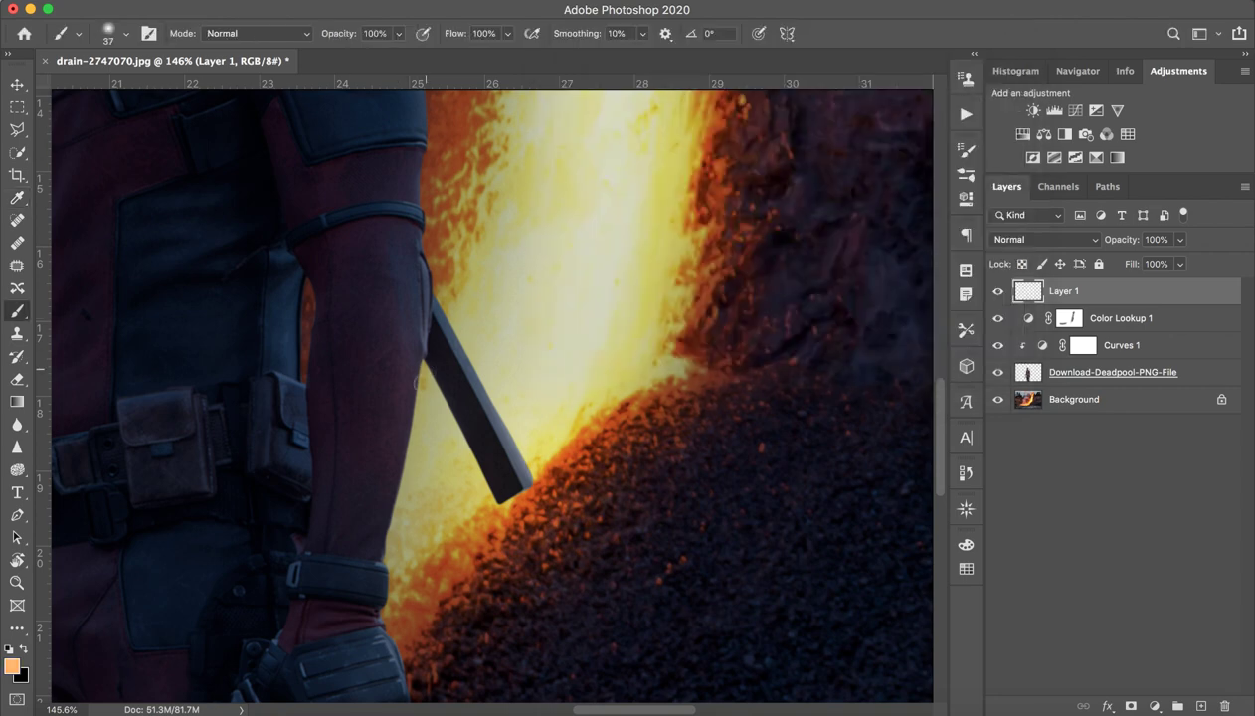
drag(414, 382, 383, 532)
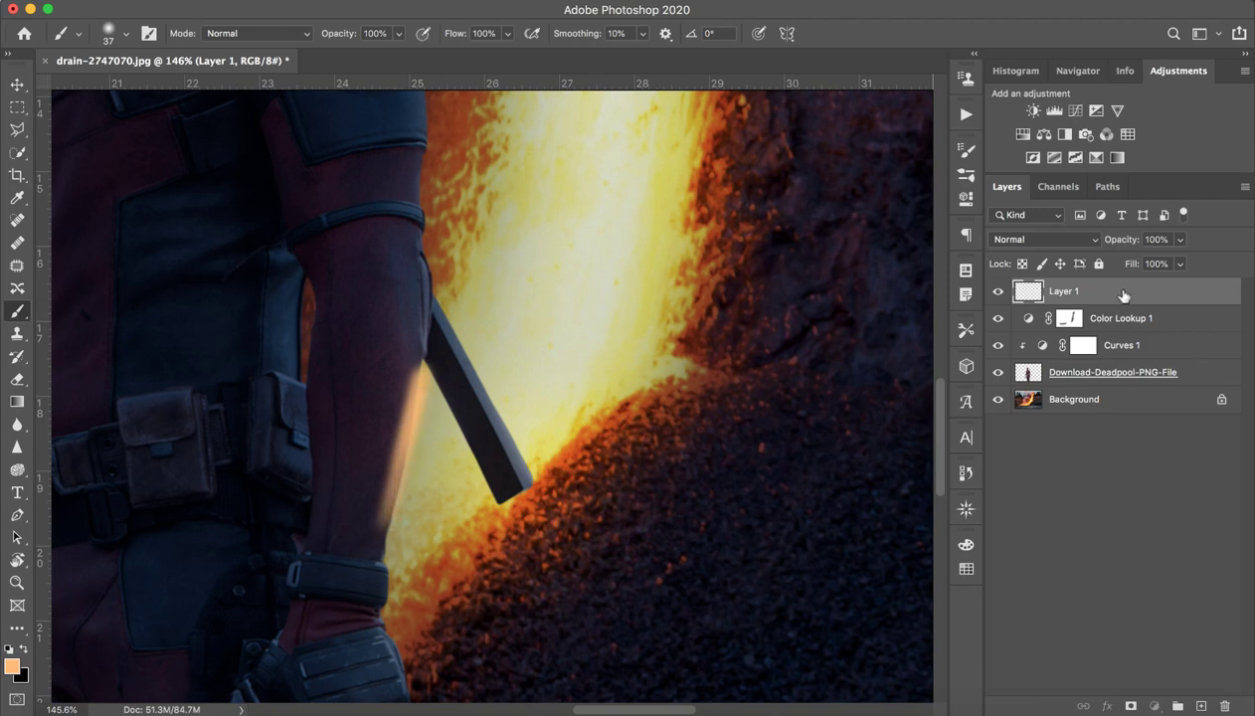
Move Layer 1 below Curves 1, clip it to Deadpool, and paint glow down the forearm to the wrist.
mouse_move(1122, 295)
mouse_down()
mouse_move(1124, 362)
mouse_move(1101, 360)
mouse_up()
alt+click(1100, 350)
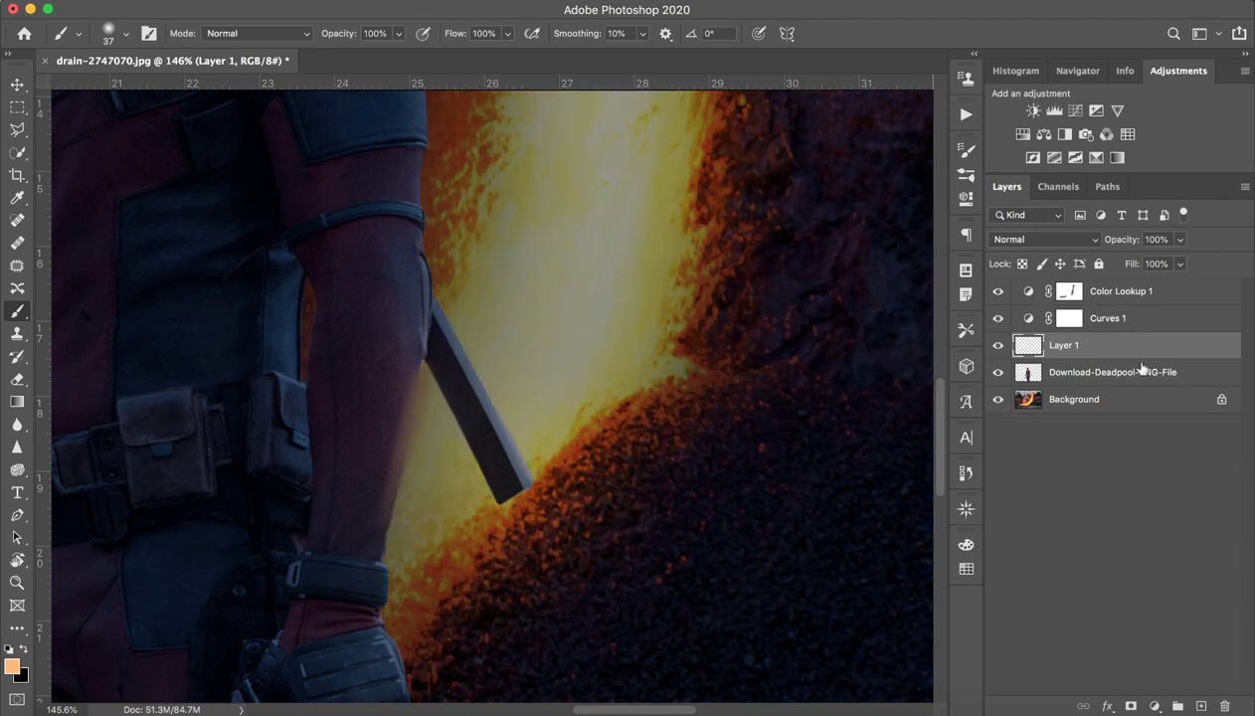
alt+click(1109, 357)
alt+click(1103, 332)
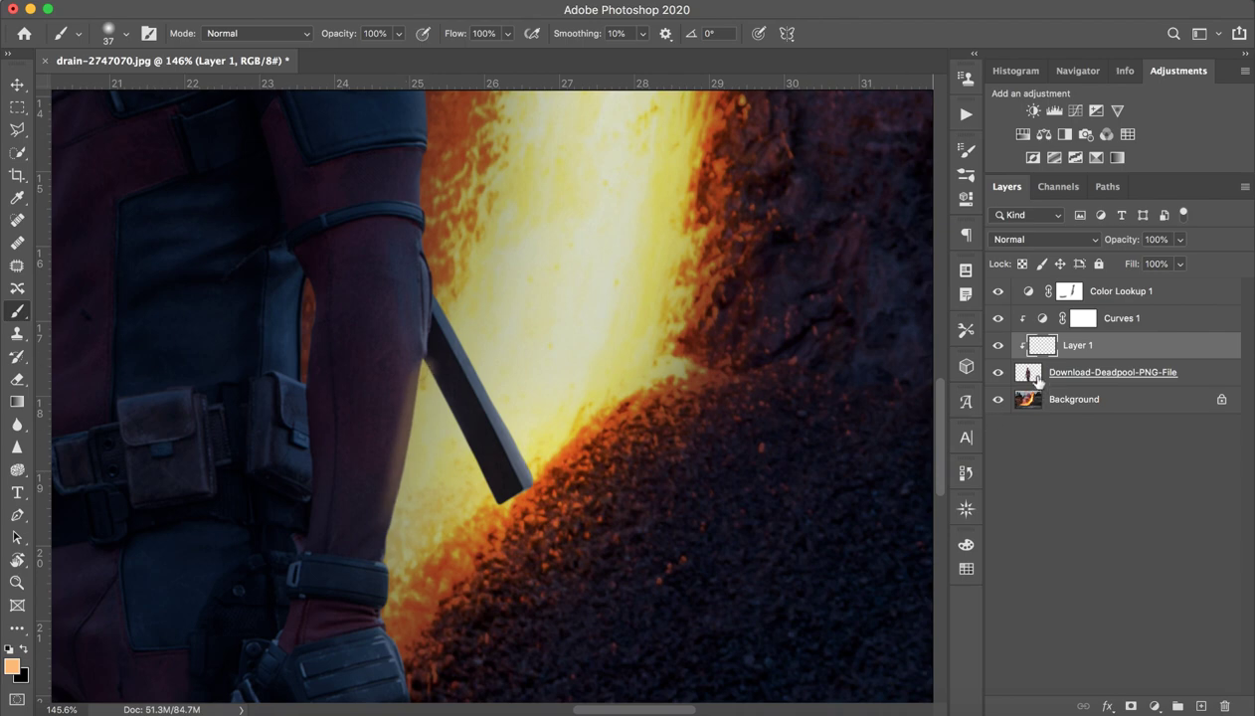
click(1037, 381)
click(1059, 353)
drag(387, 520, 383, 614)
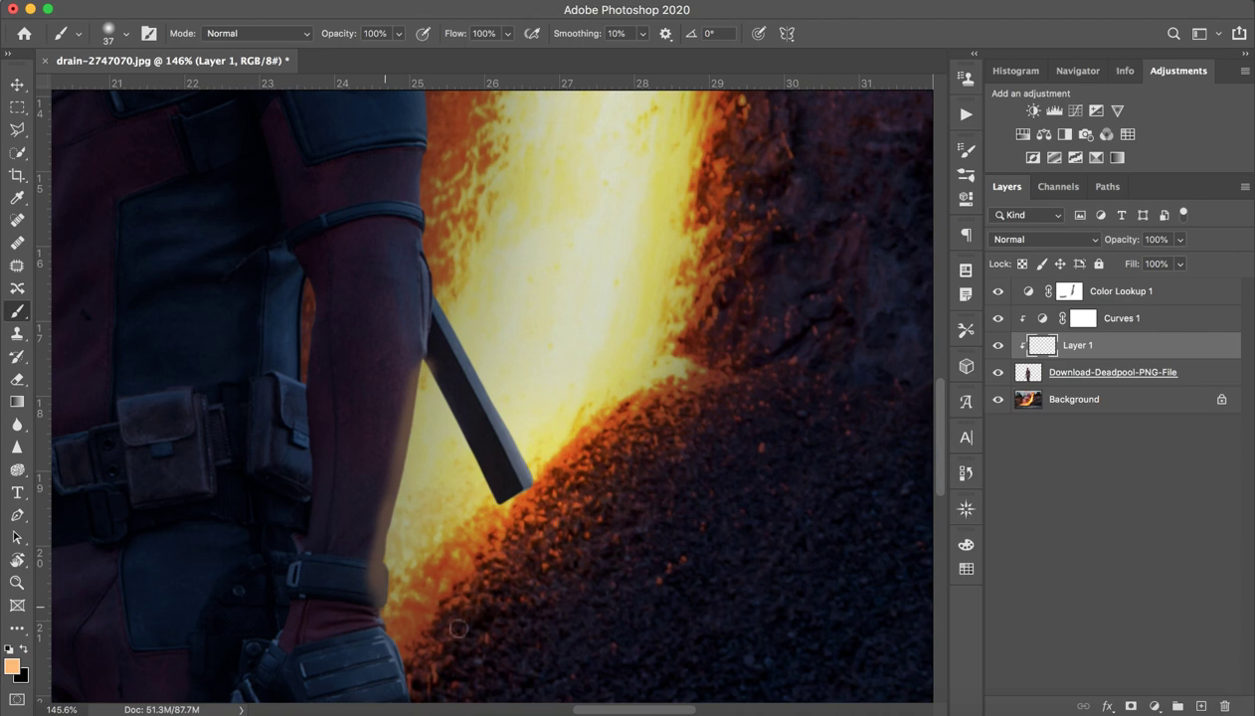
Move Layer 1 above Curves 1, paint glow along the glove's right edge, and release its clipping mask.
click(1205, 380)
drag(1074, 341, 1091, 318)
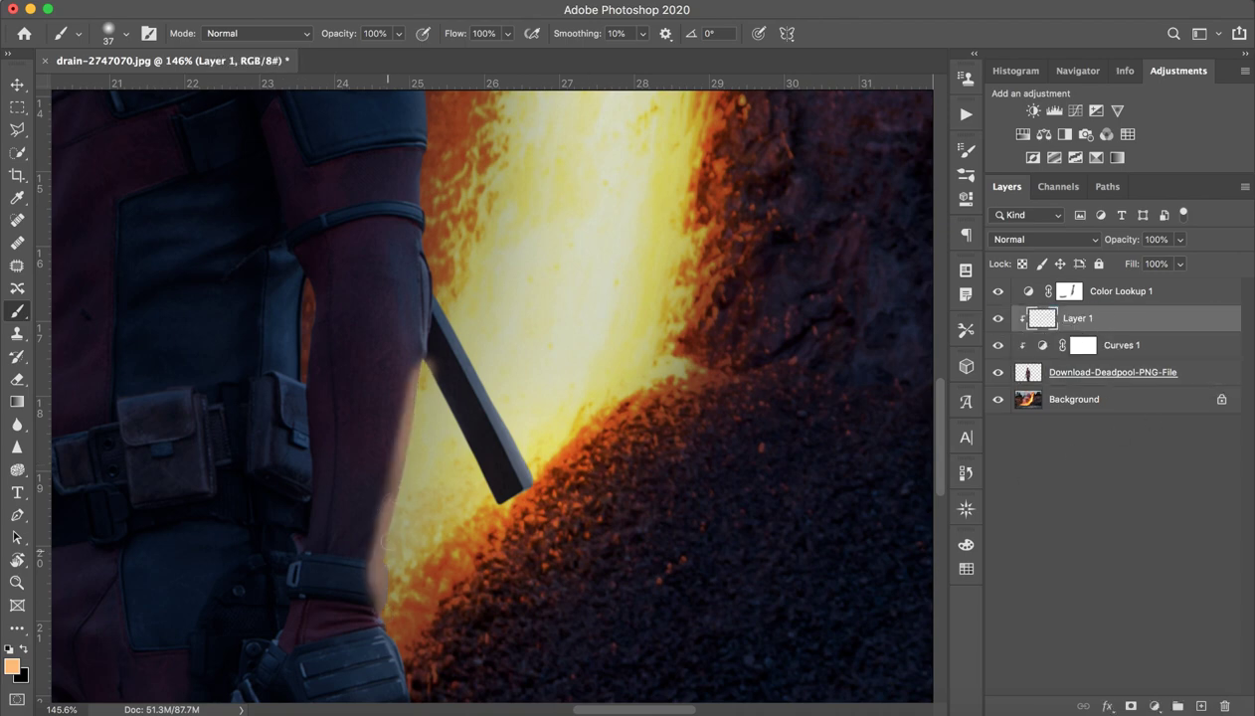
drag(388, 630, 408, 684)
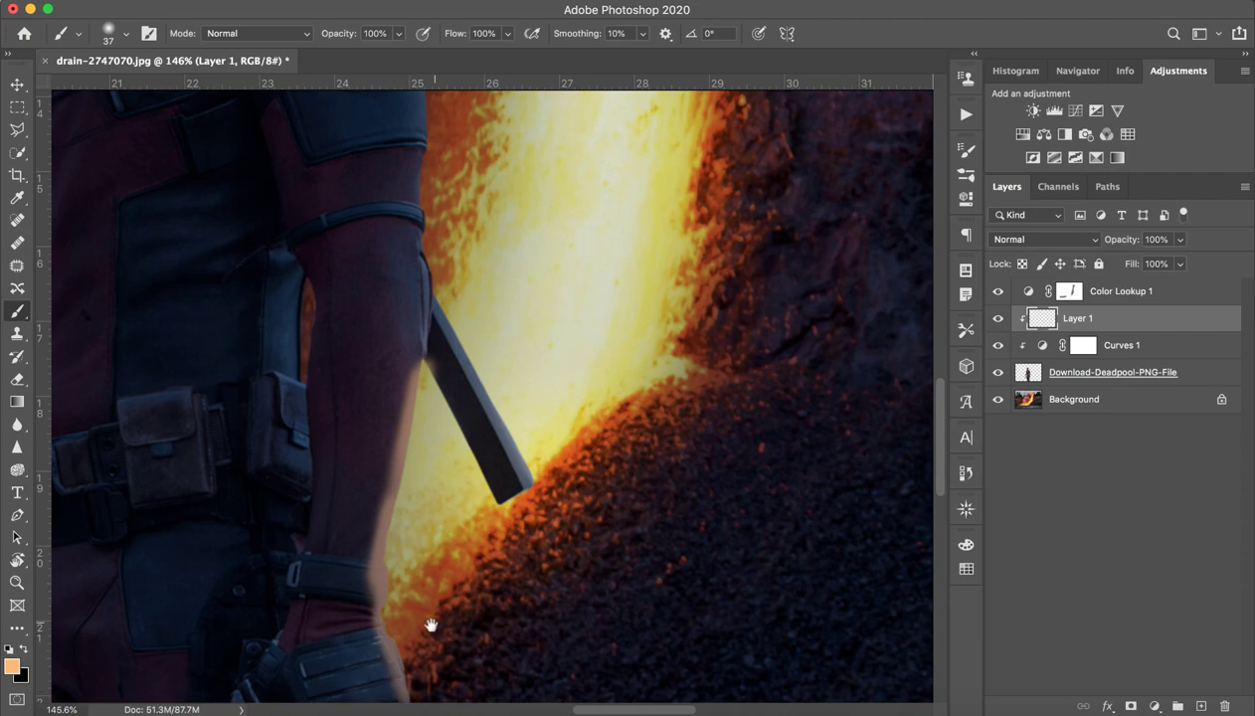
drag(430, 625, 412, 414)
key(z)
mouse_move(339, 394)
mouse_down()
mouse_move(258, 394)
mouse_move(353, 382)
mouse_up()
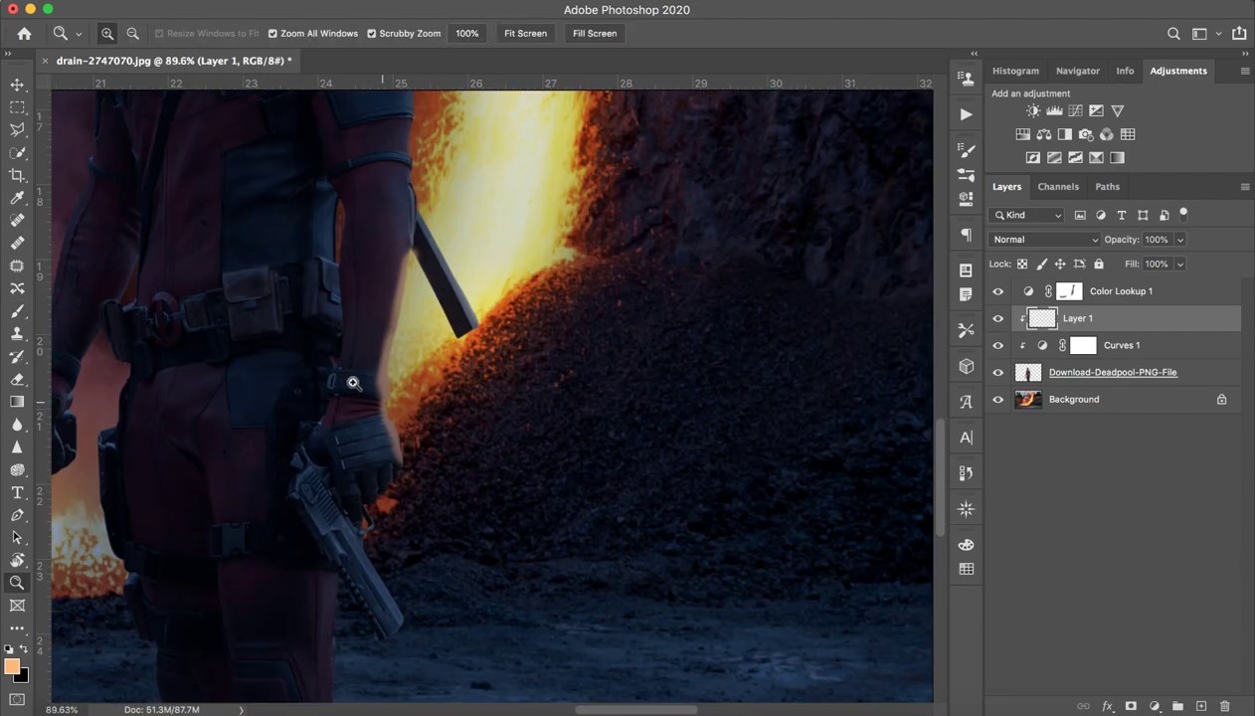
click(353, 382)
key(b)
scroll(356, 610, up, 2)
scroll(375, 439, up, 5)
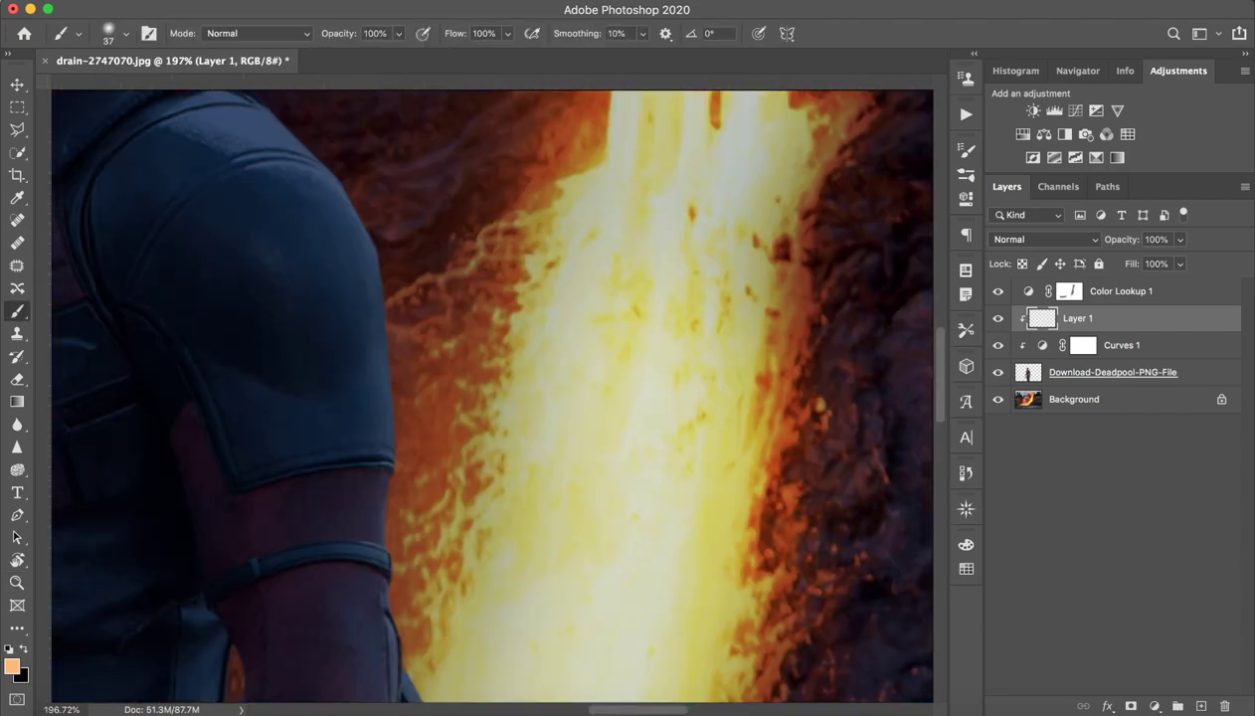
key(ctrl+r)
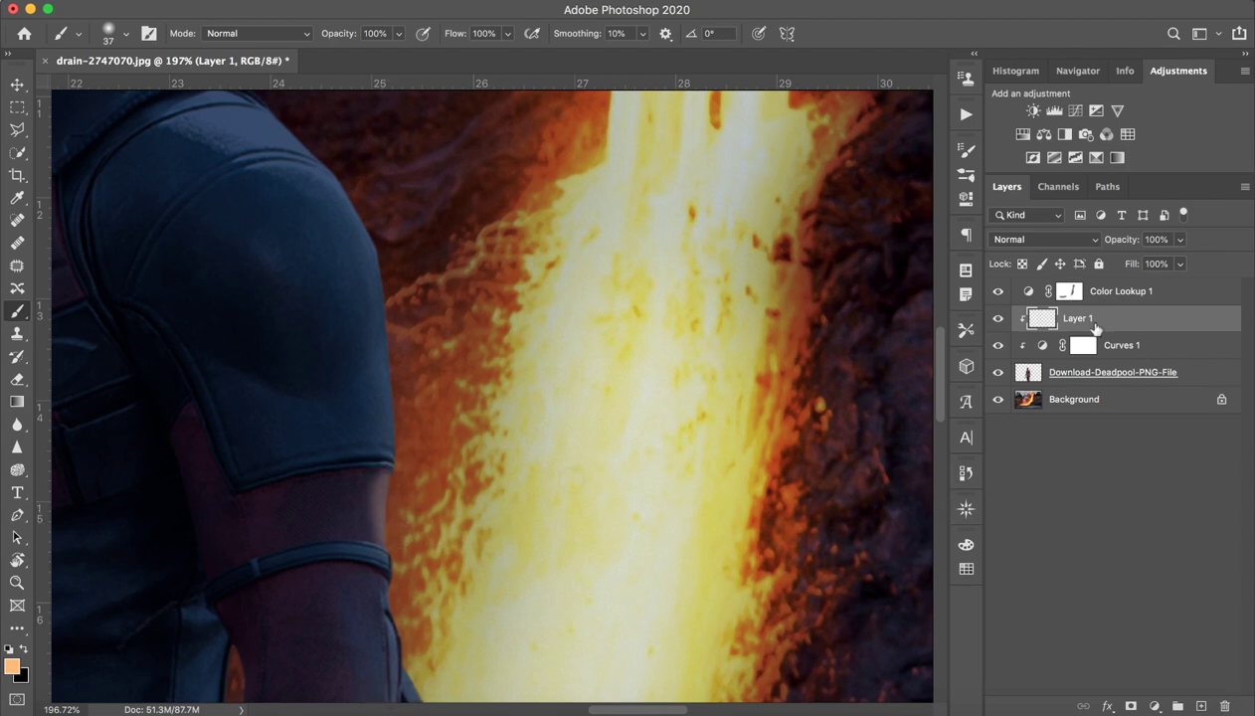
alt+click(1118, 323)
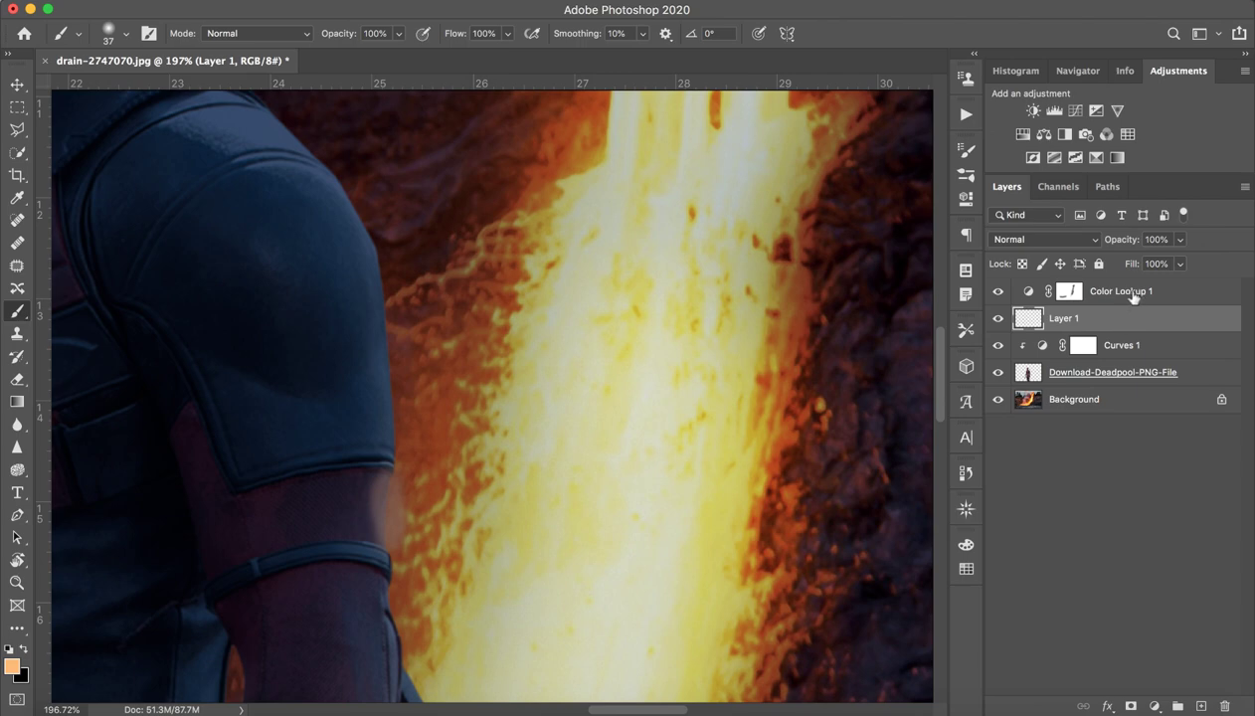
Move Color Lookup 1 below Layer 1, clip Layer 1 onto it, and paint glow along the shoulder.
mouse_move(1132, 297)
mouse_down()
mouse_move(1117, 328)
mouse_move(1079, 331)
mouse_up()
click(1044, 299)
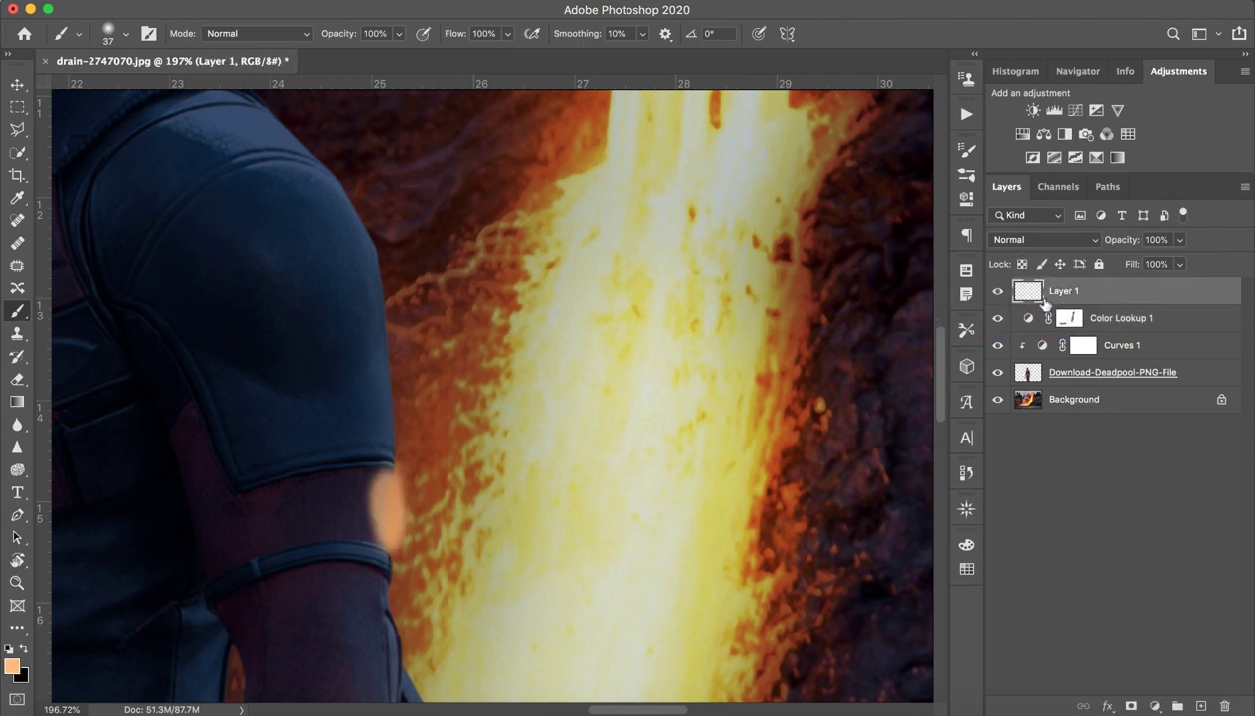
alt+click(1094, 303)
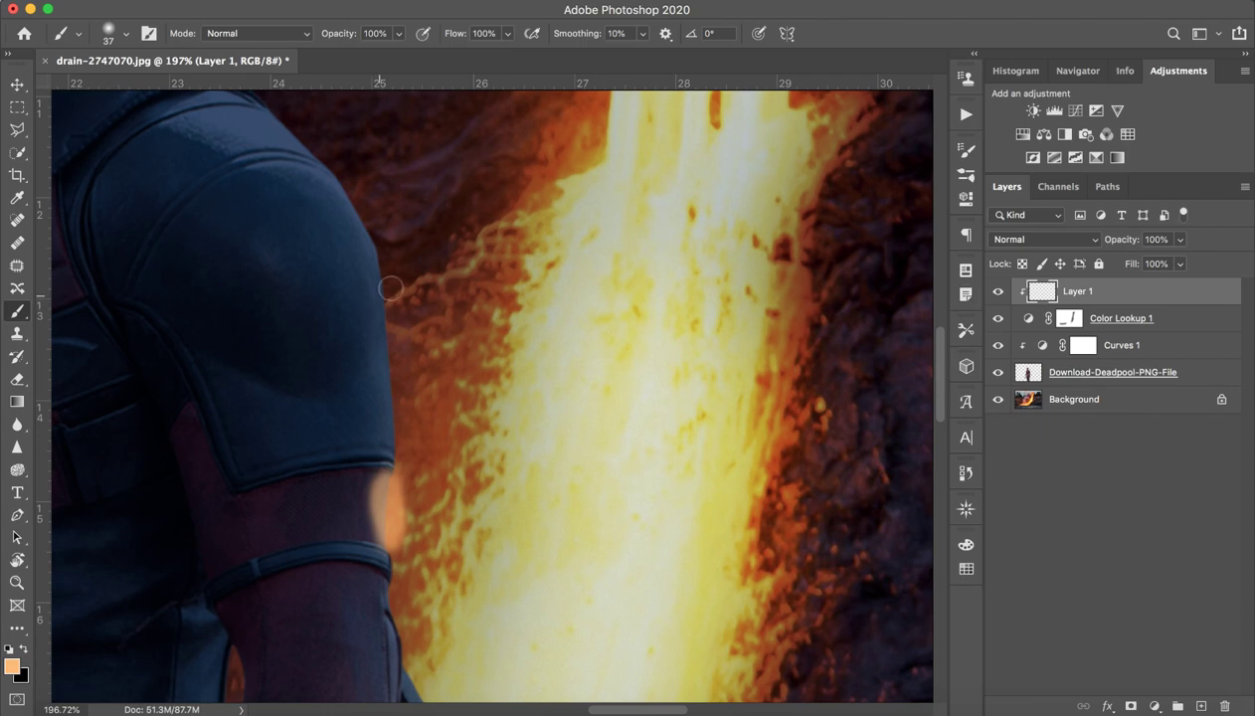
drag(390, 287, 407, 435)
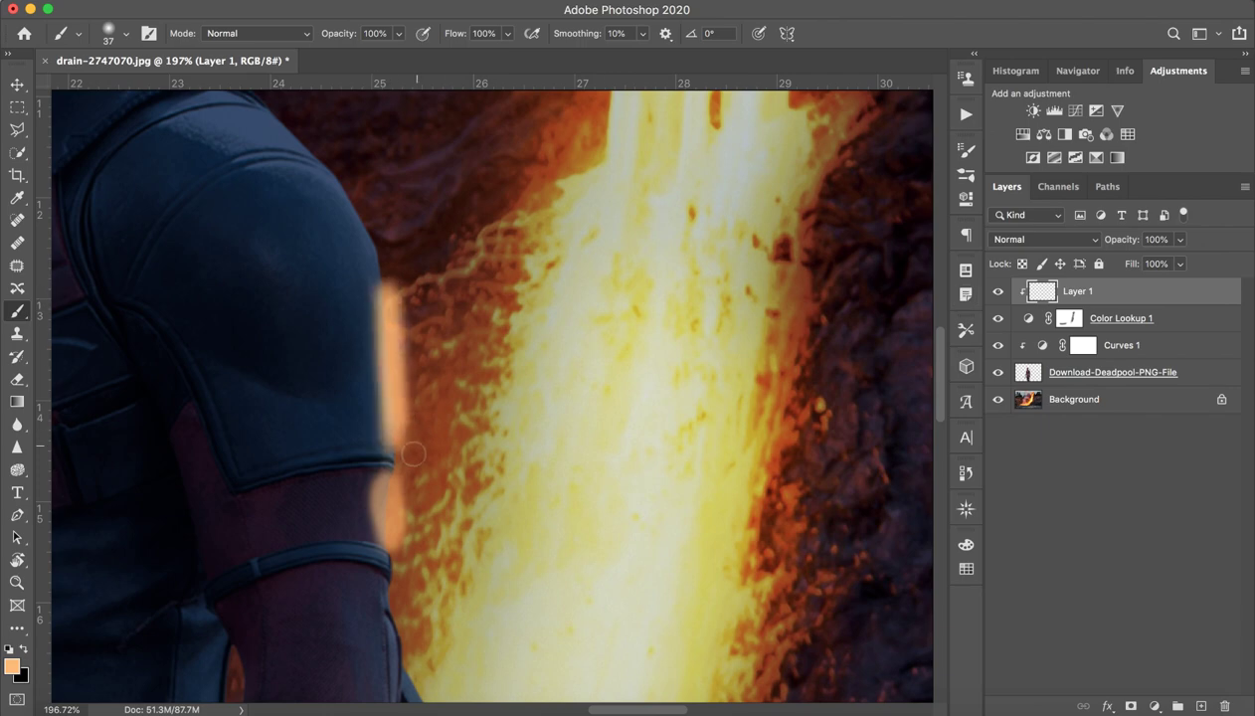
Brush glow along the blade's upper and lower-right edges, then zoom out to the whole image.
scroll(552, 271, down, 5)
scroll(549, 442, down, 4)
scroll(521, 308, left, 3)
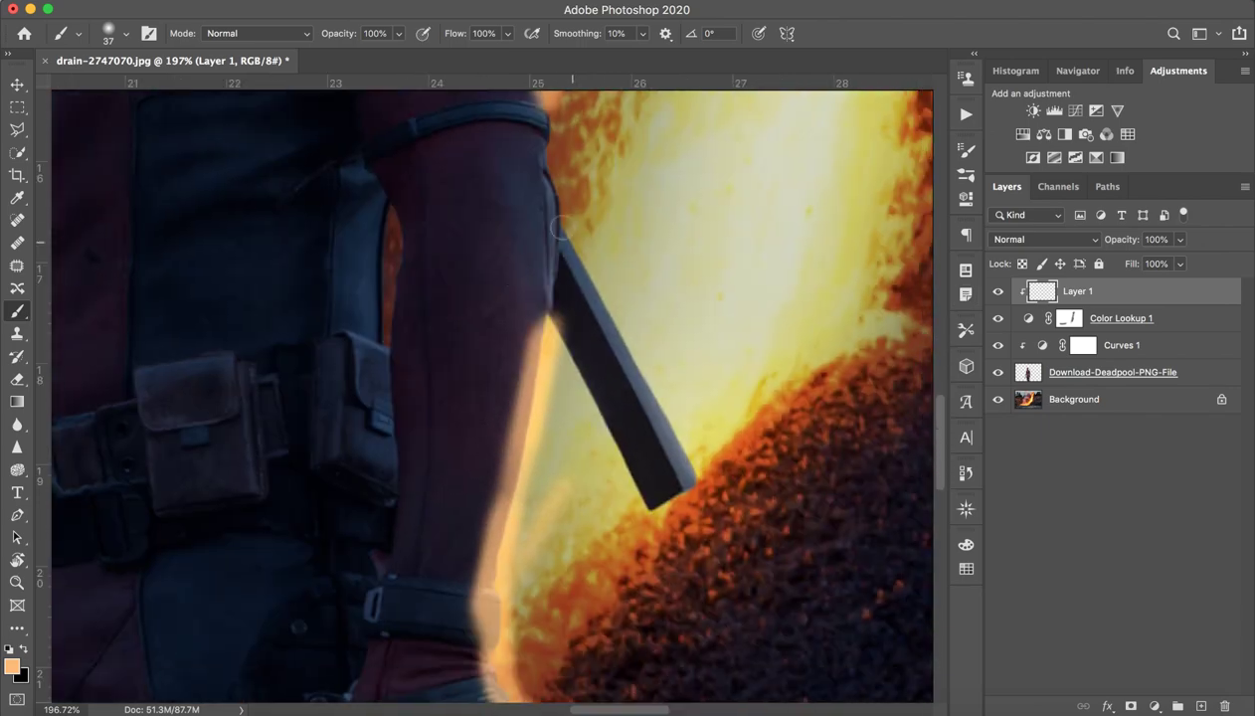
mouse_move(577, 240)
mouse_down()
mouse_move(655, 403)
mouse_move(601, 300)
mouse_up()
drag(688, 451, 693, 429)
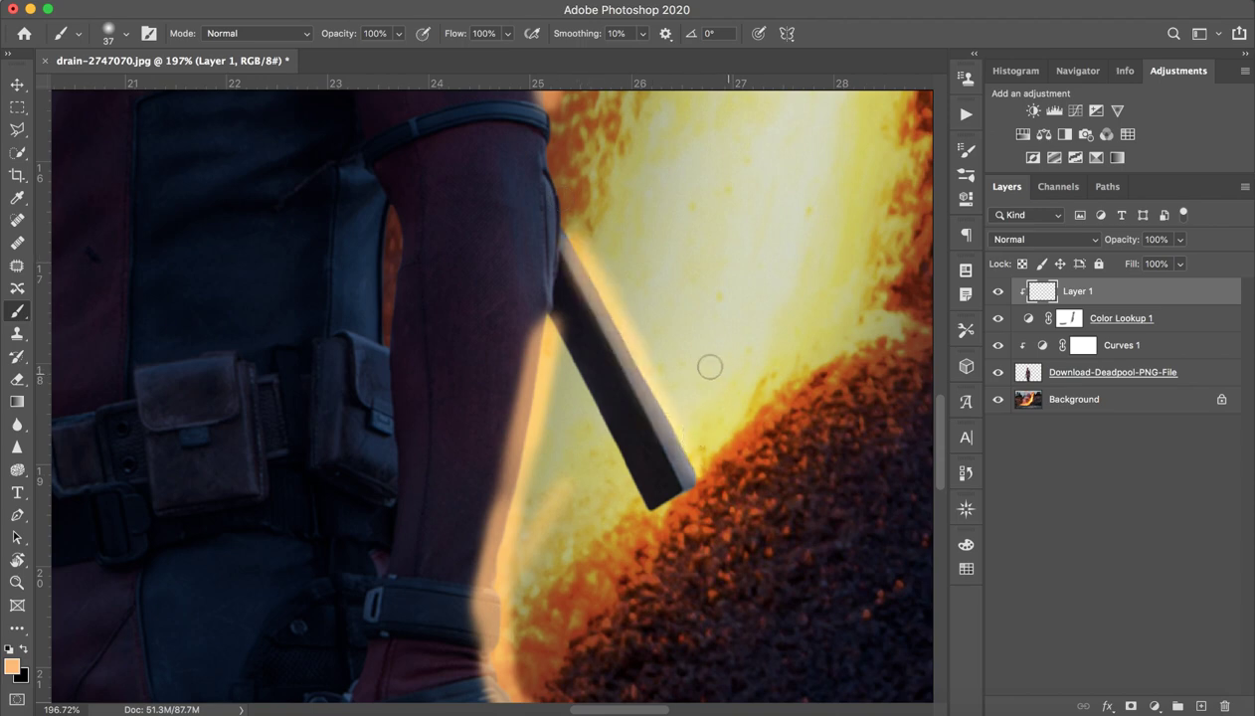
key(z)
drag(644, 364, 537, 390)
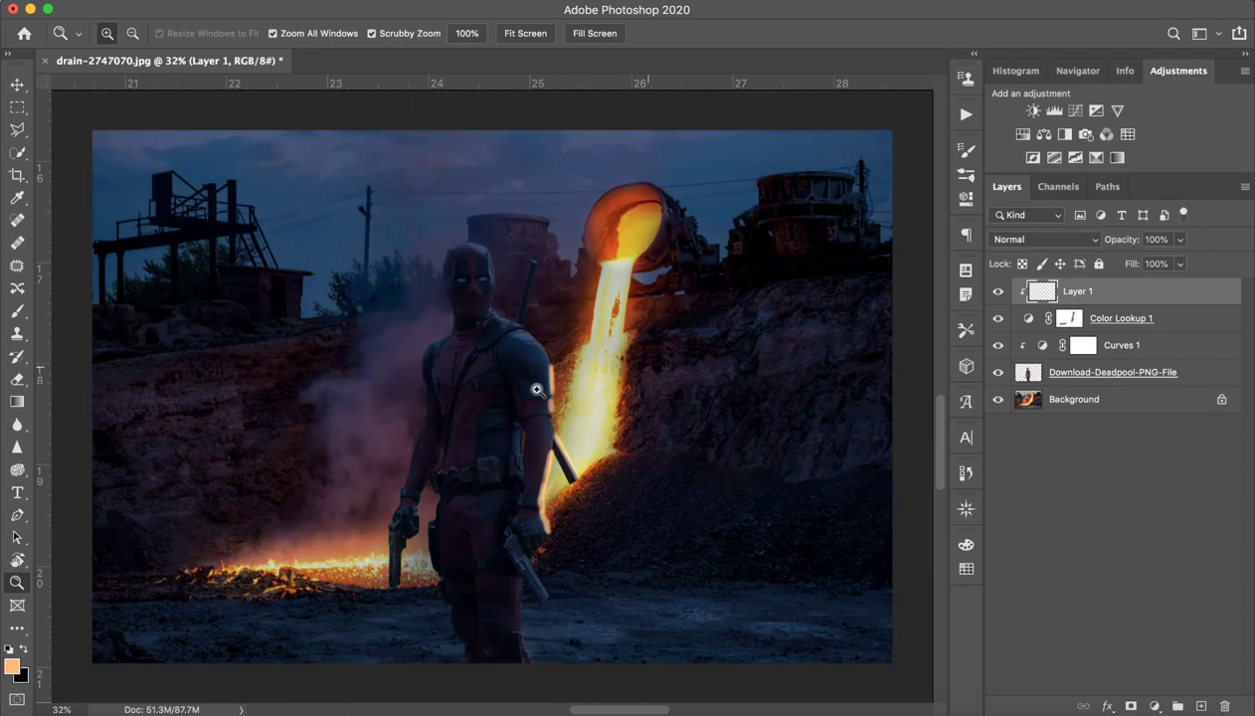
Load Deadpool as a selection, invert and deselect it, then zoom in on the figure.
key(b)
ctrl+click(1029, 374)
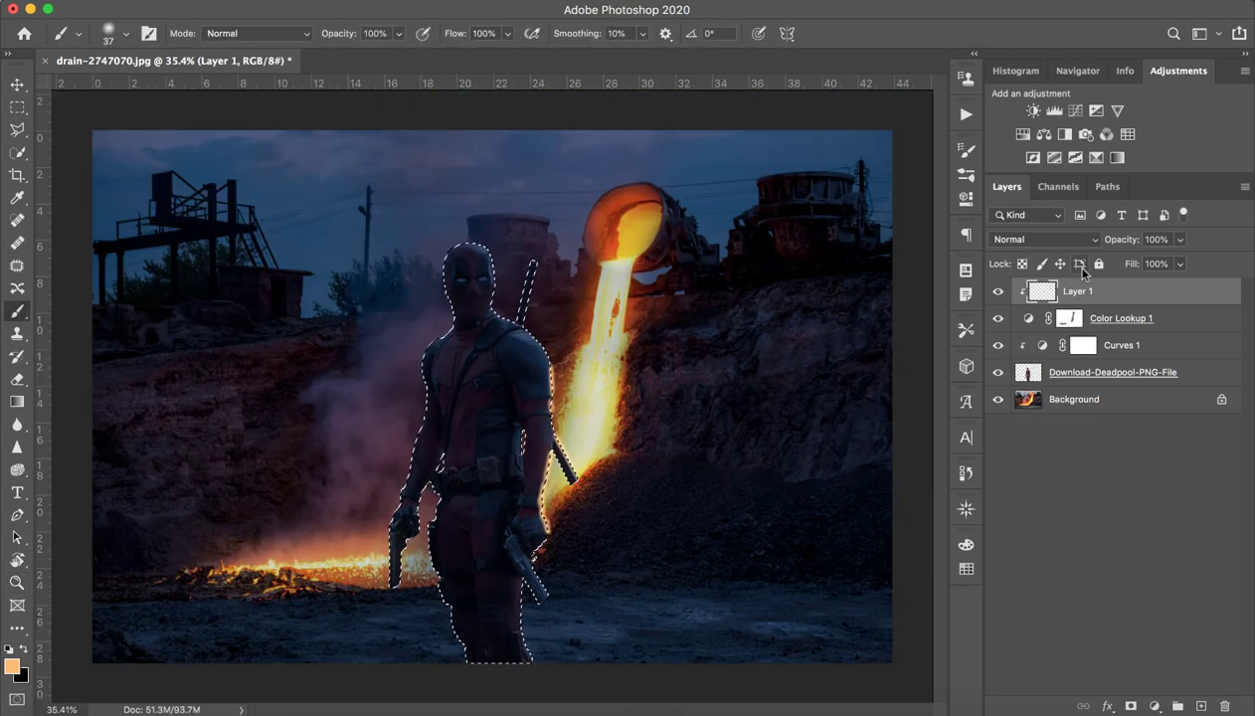
key(ctrl+shift+i)
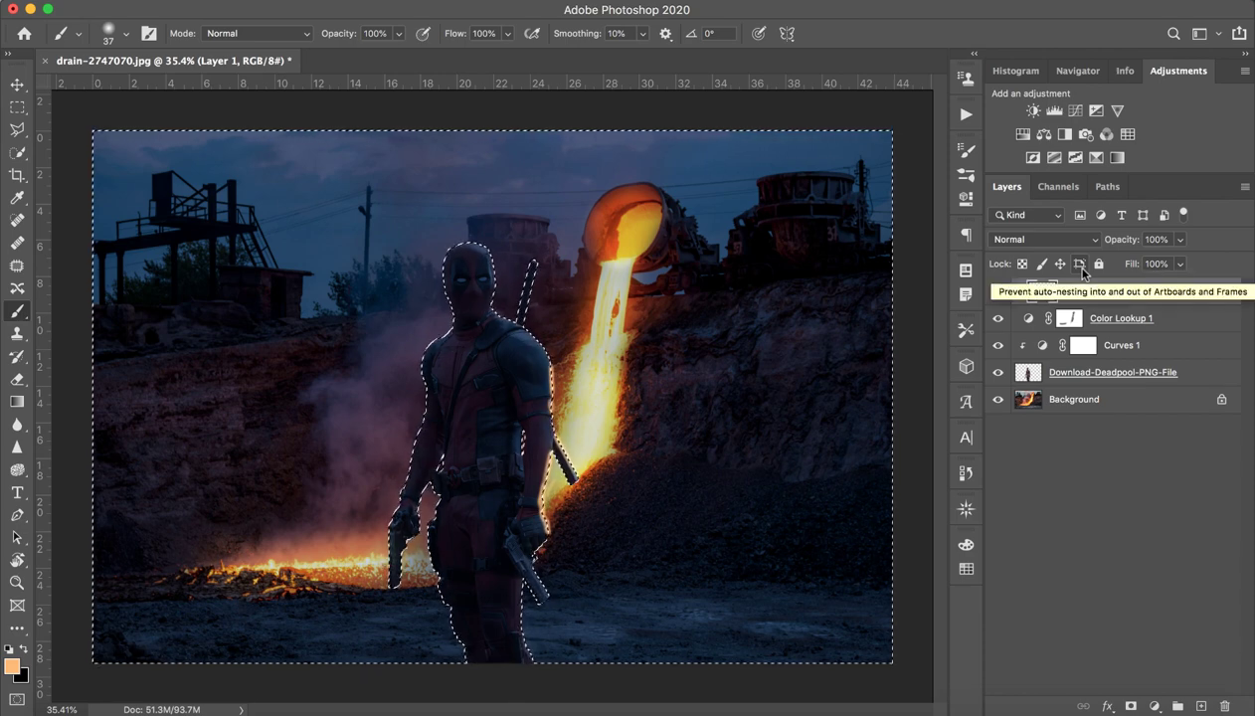
key(ctrl+d)
key(z)
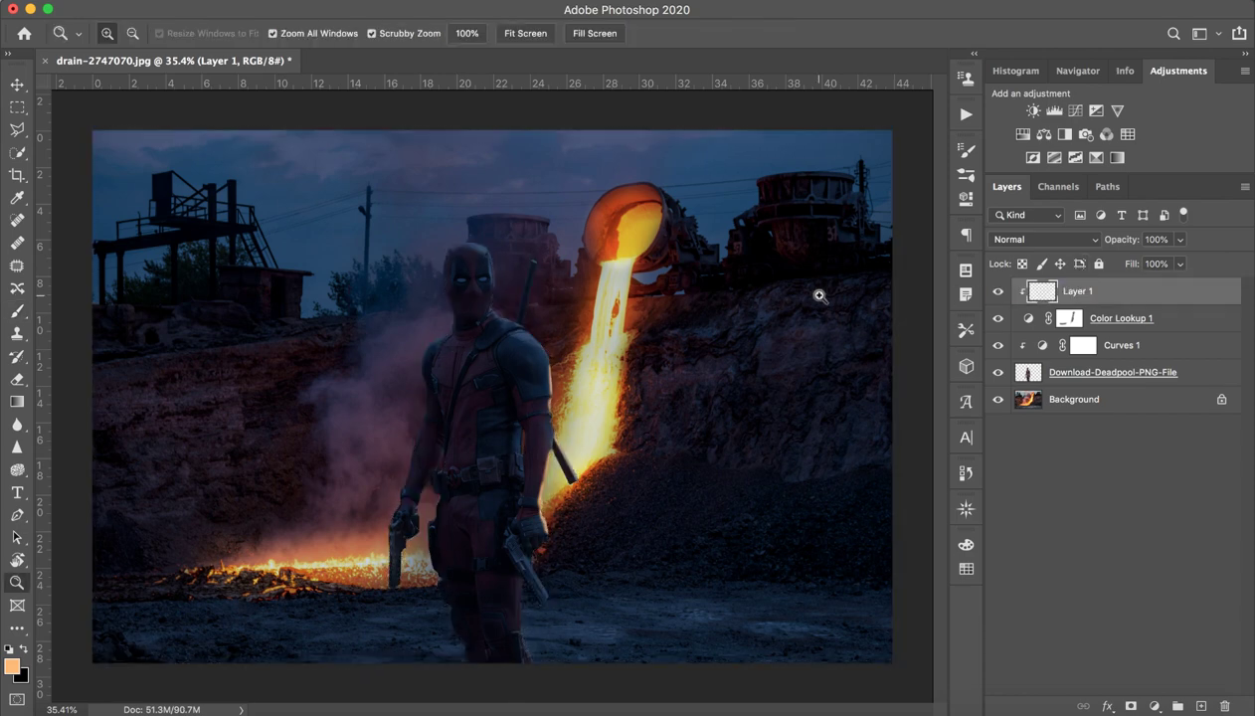
drag(550, 385, 636, 385)
key(b)
scroll(611, 279, up, 5)
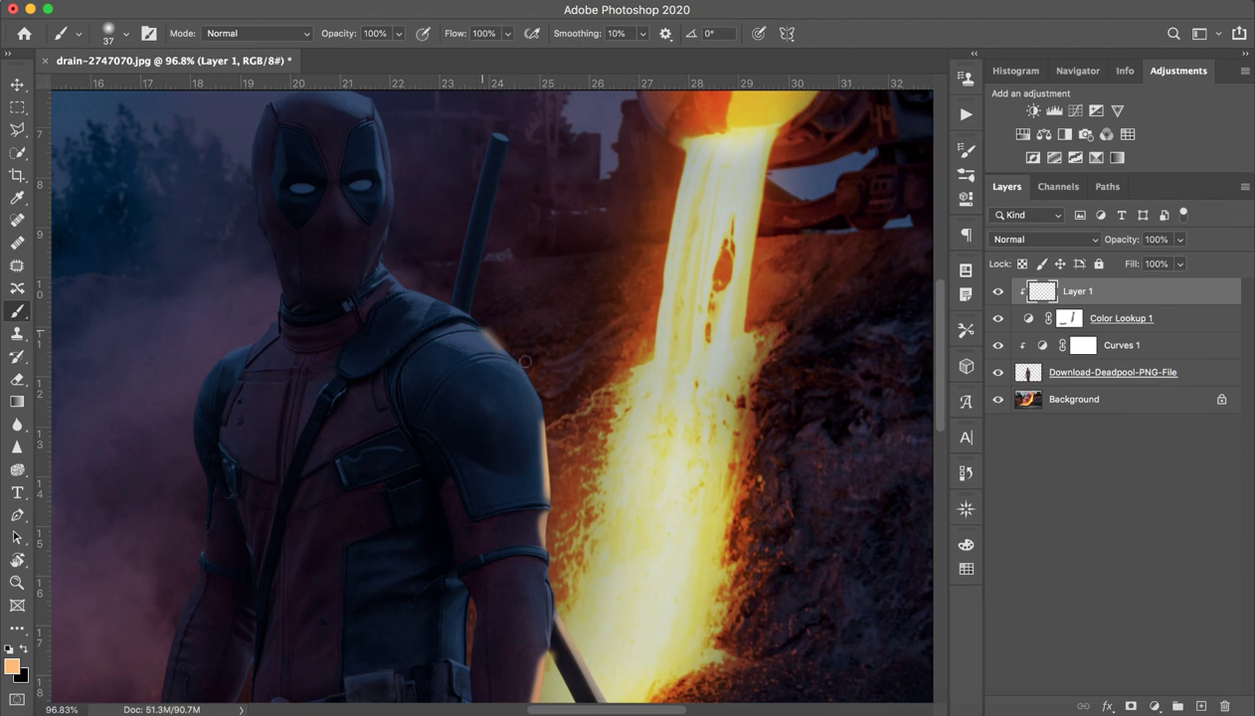
Paint glow along the shoulder and up the sword to its top, then zoom out to check.
drag(493, 328, 546, 408)
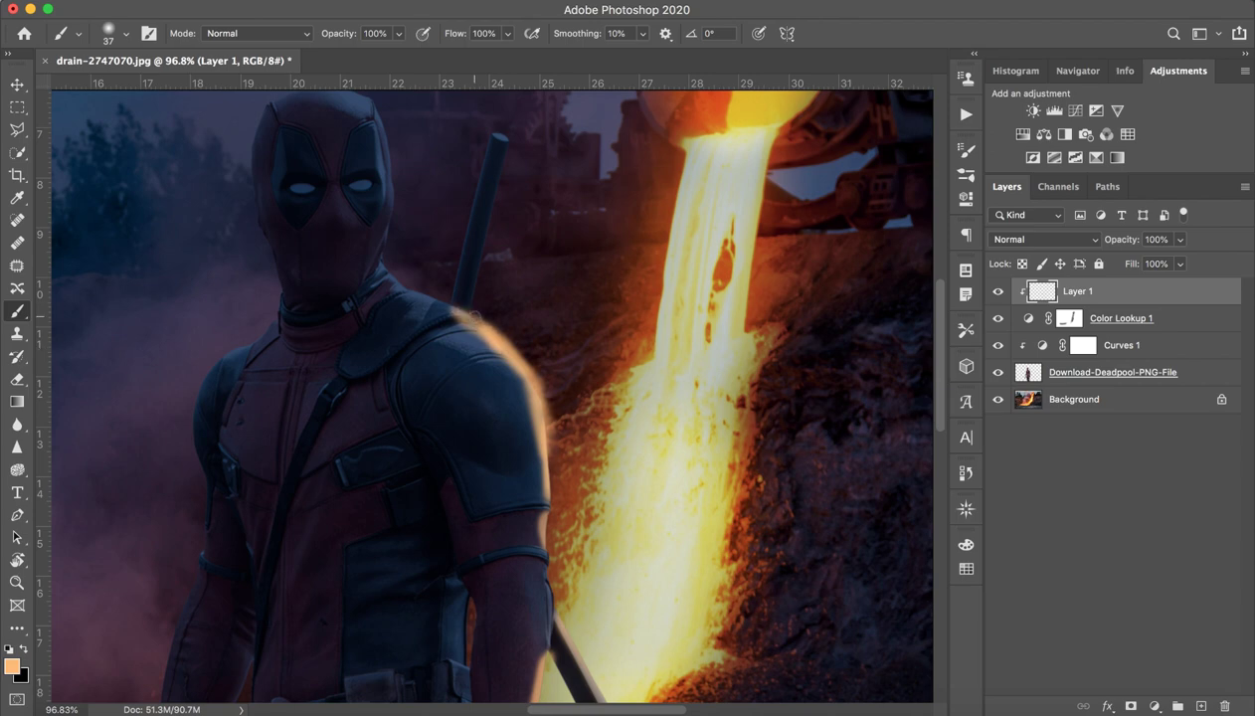
drag(474, 316, 481, 242)
mouse_move(465, 320)
mouse_down()
mouse_move(507, 139)
mouse_move(473, 298)
mouse_move(500, 188)
mouse_up()
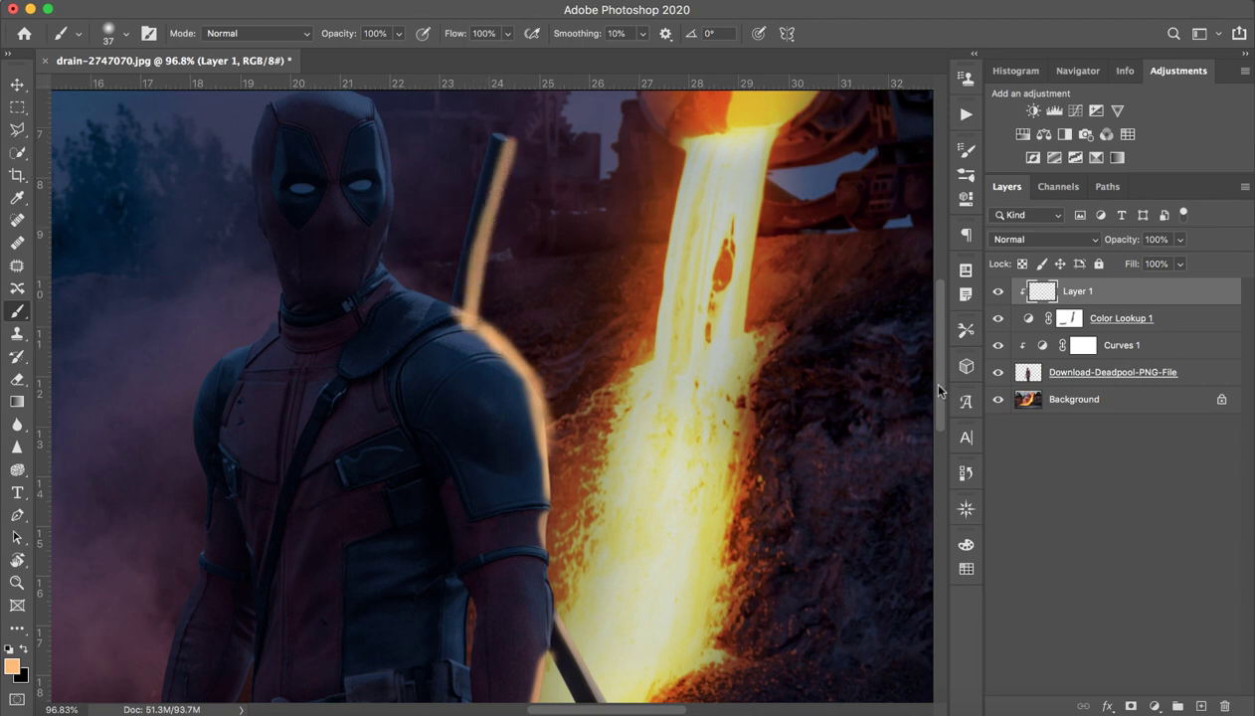
super+click(1028, 374)
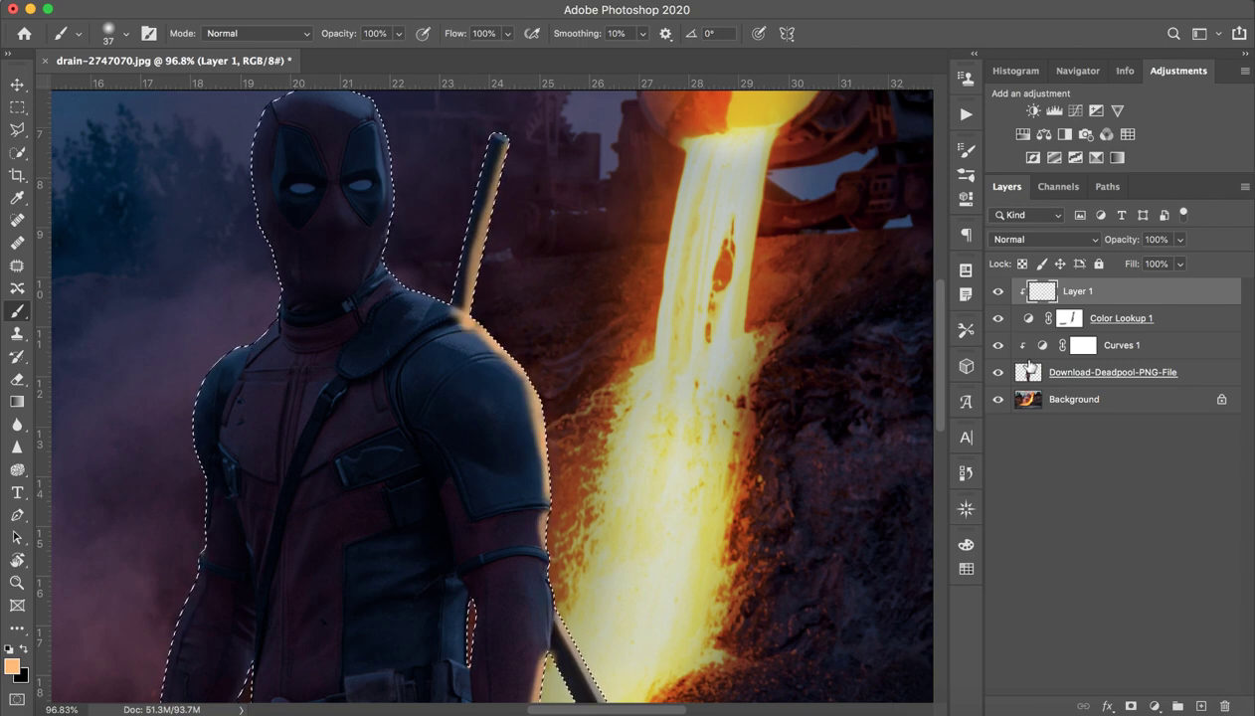
key(ctrl+d)
key(z)
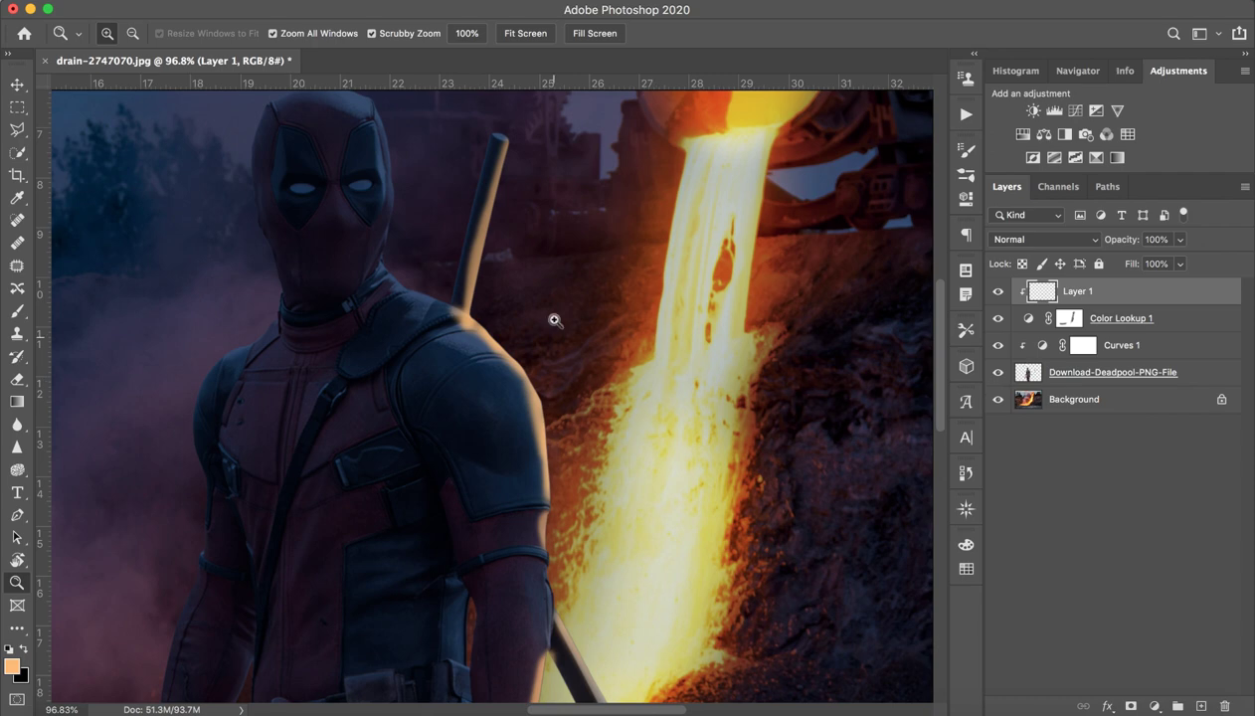
mouse_move(555, 320)
mouse_down()
mouse_move(462, 322)
mouse_move(493, 316)
mouse_move(518, 278)
mouse_move(518, 308)
mouse_move(467, 296)
mouse_move(473, 316)
mouse_up()
key(b)
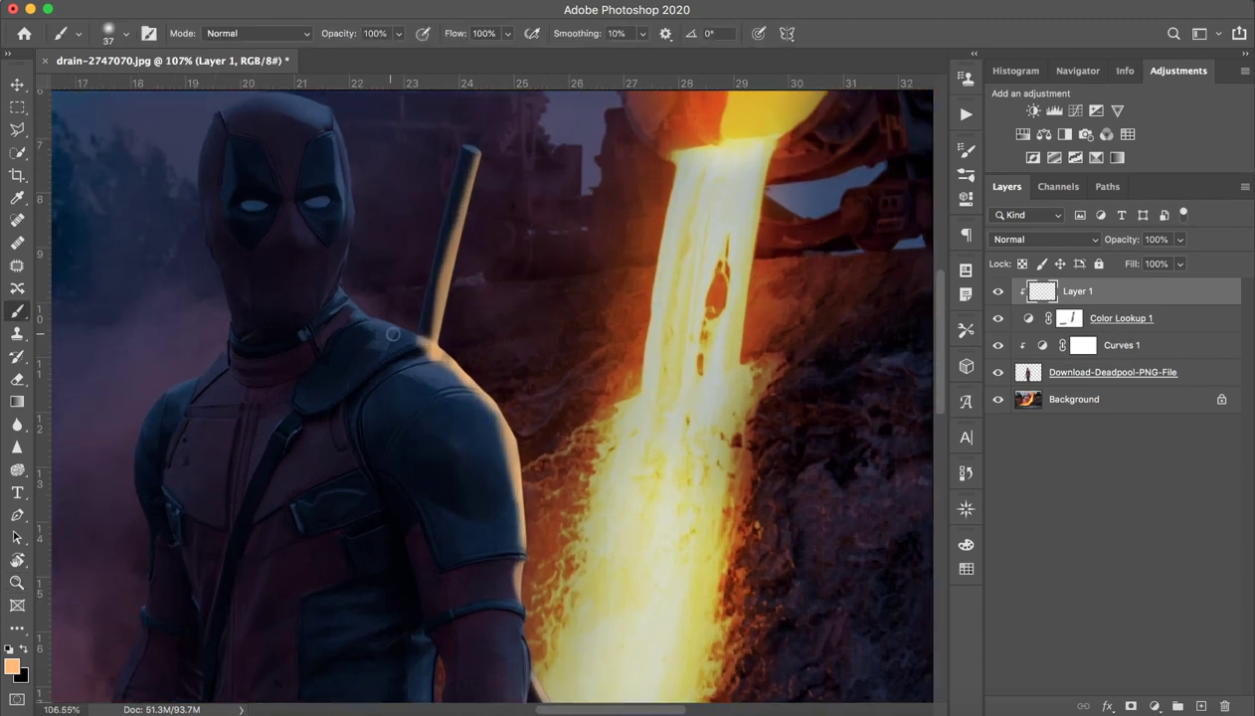
Undo a trial reddish haze, deselect, and set the Eraser to a soft 85 px brush with 0% hardness.
key(e)
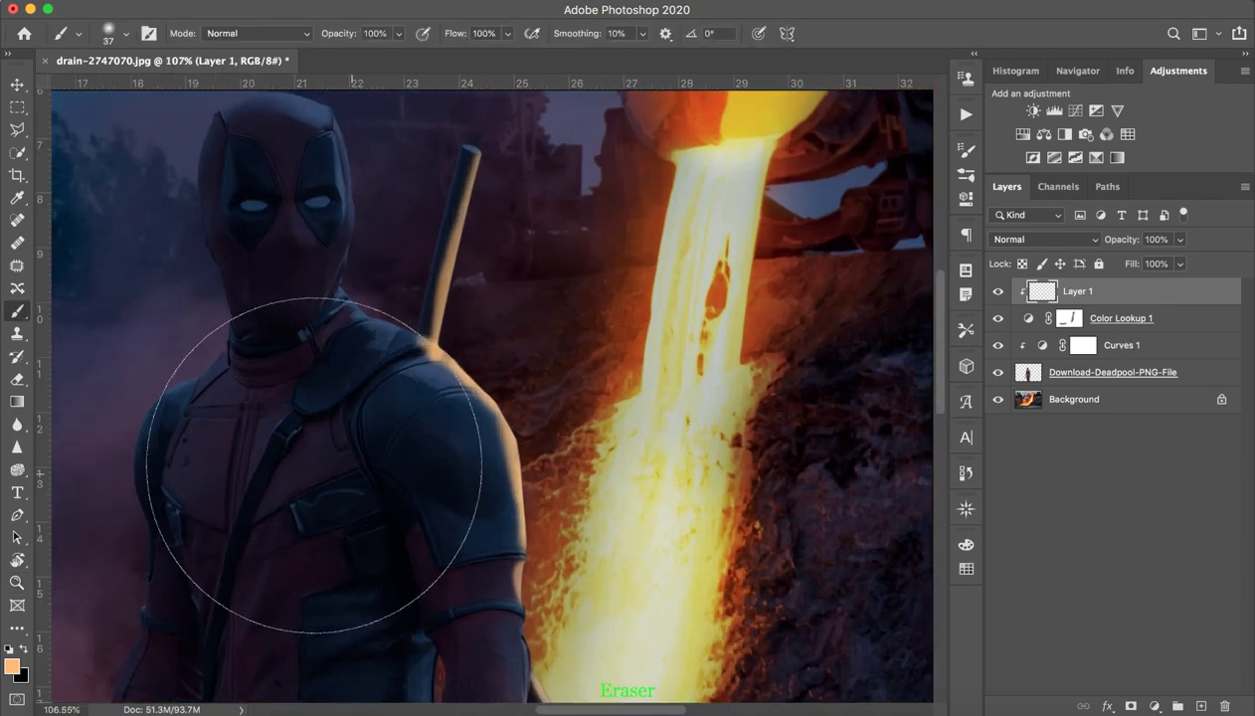
mouse_move(314, 465)
mouse_down()
mouse_move(210, 434)
mouse_move(350, 462)
mouse_move(314, 420)
mouse_up()
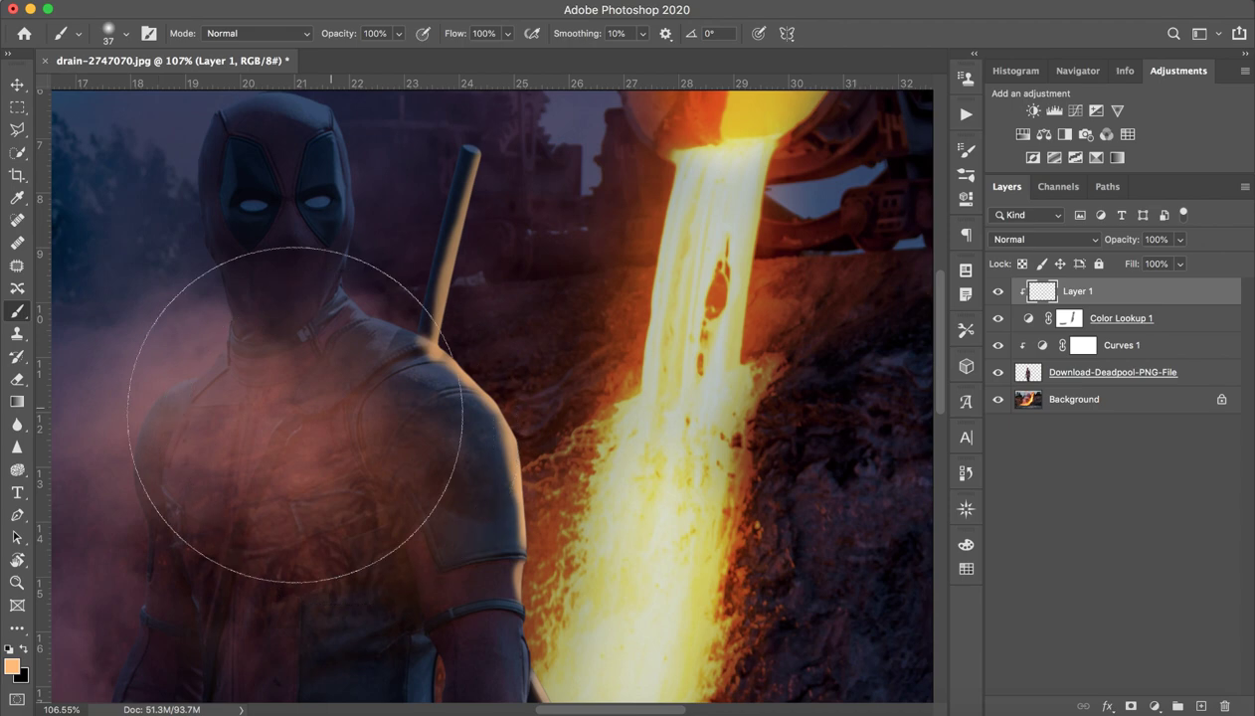
key(ctrl+z)
key(ctrl+z)
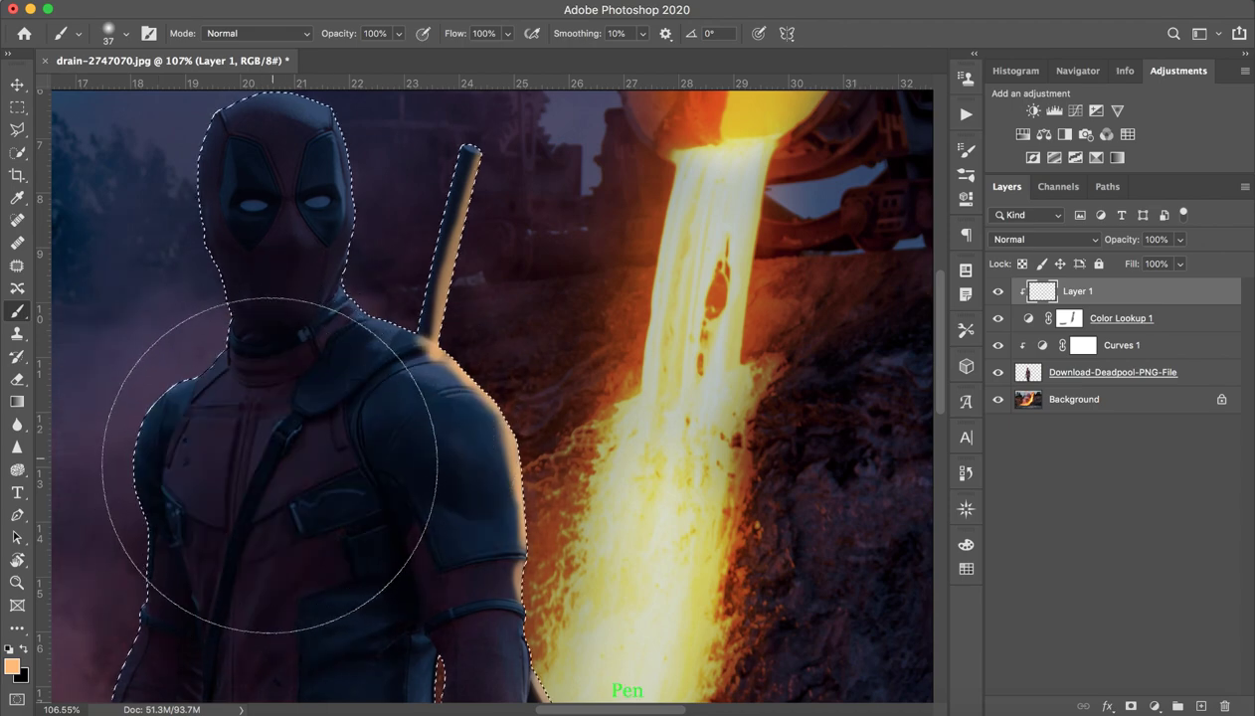
key(ctrl+d)
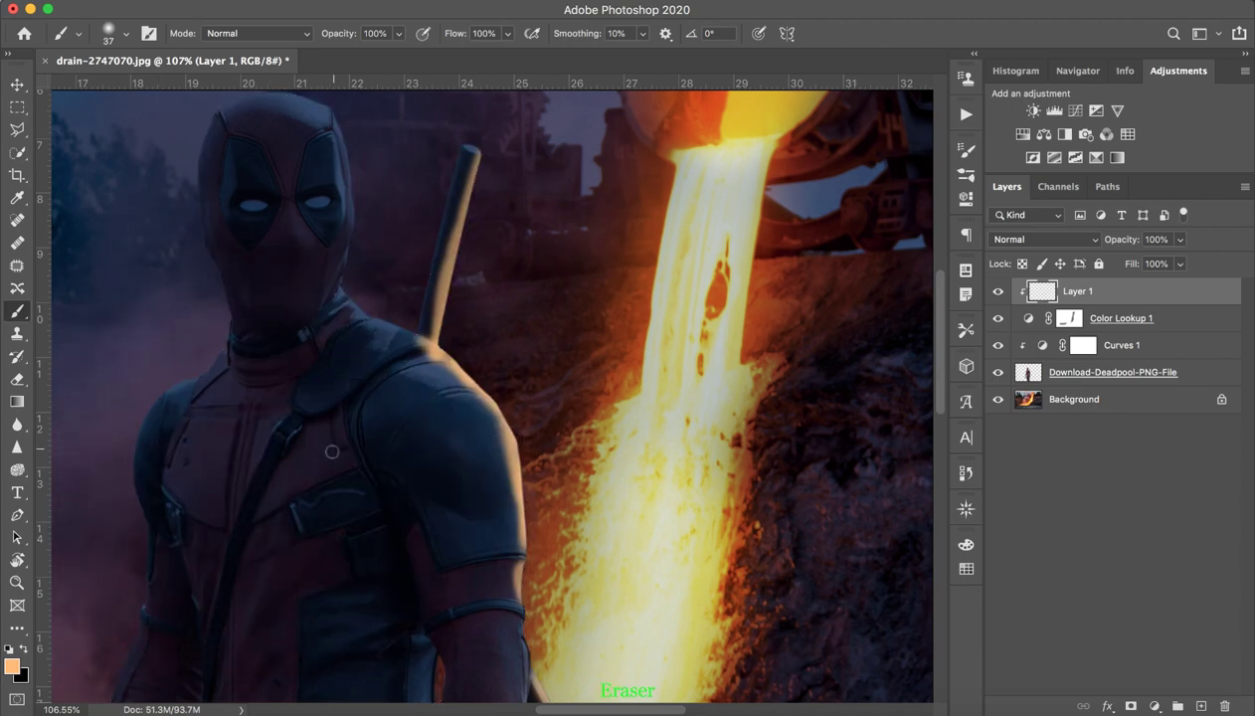
mouse_move(332, 452)
mouse_down()
mouse_move(295, 477)
mouse_move(258, 475)
mouse_up()
drag(388, 421, 305, 429)
drag(414, 383, 411, 369)
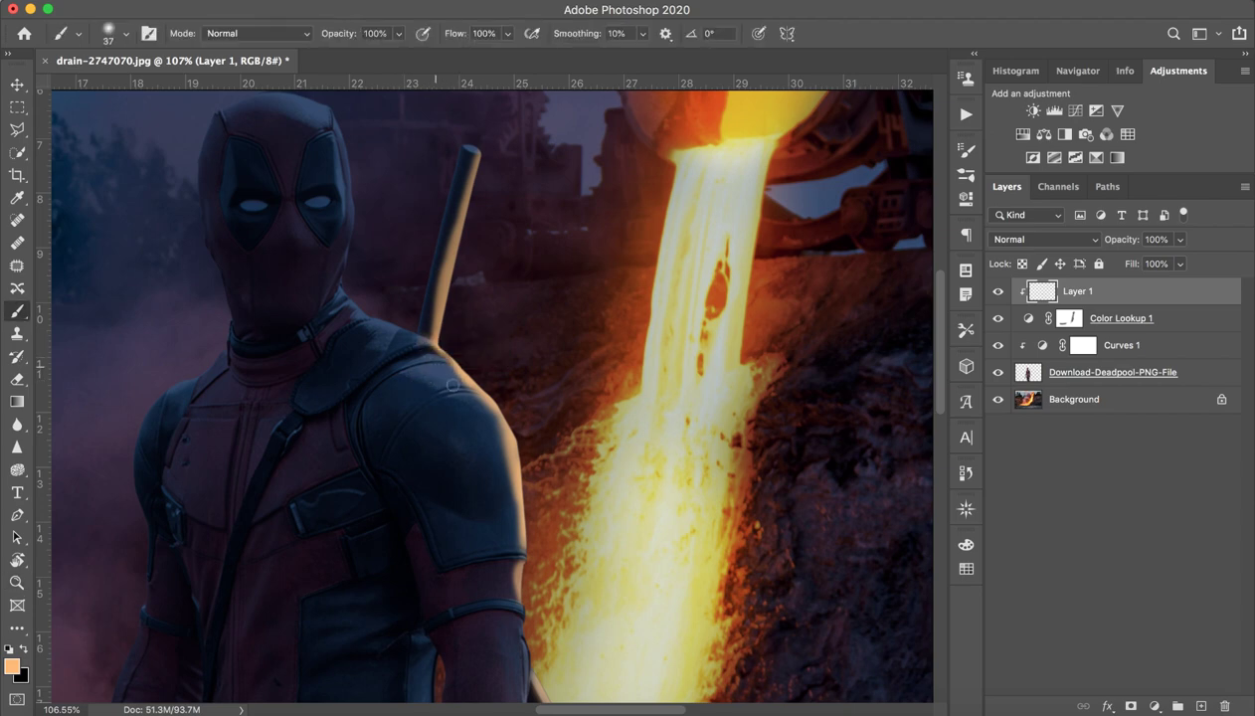
mouse_move(439, 395)
mouse_down()
mouse_move(499, 430)
mouse_move(468, 408)
mouse_move(499, 512)
mouse_up()
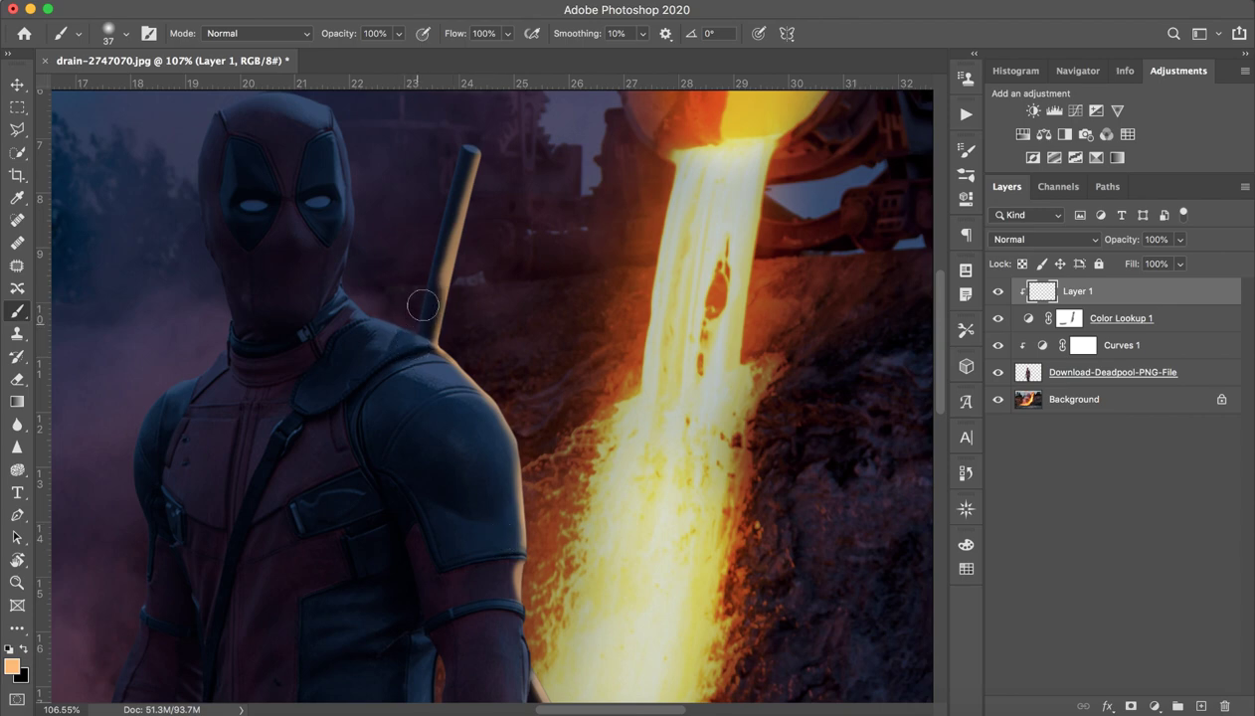
Erase excess glow along the sword's and forearm's right edges, then zoom out to the whole image.
drag(420, 293, 454, 169)
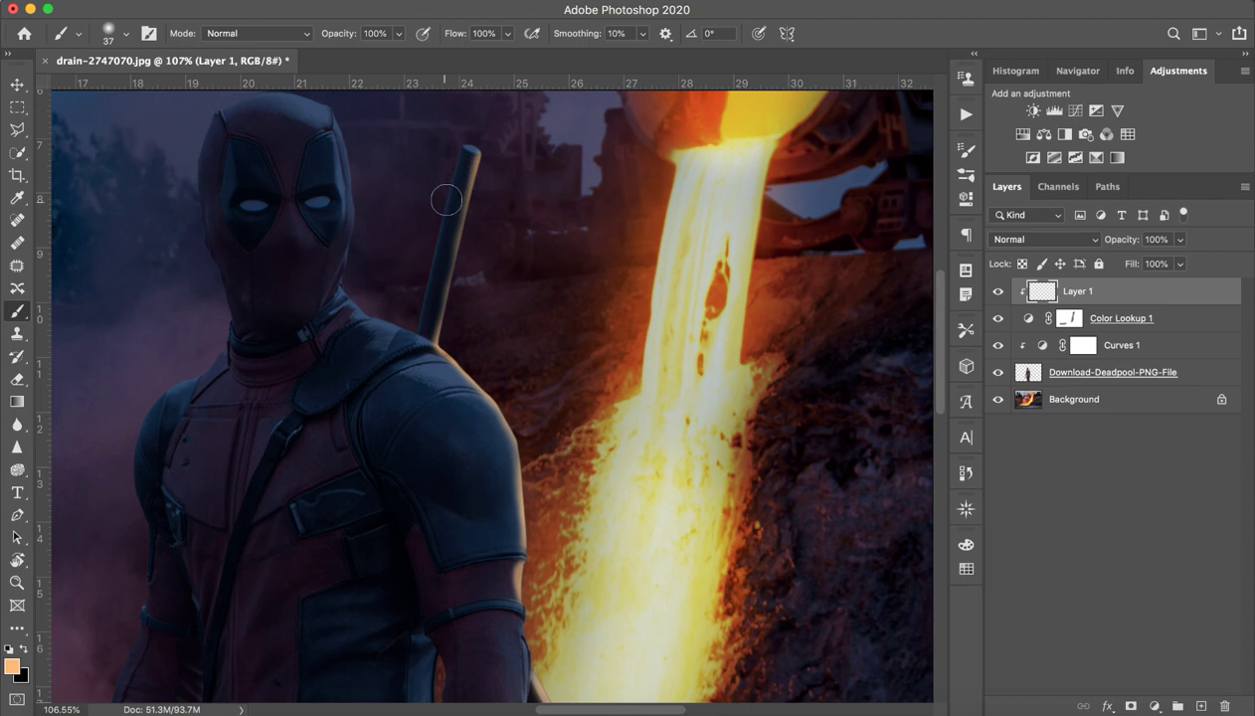
drag(380, 350, 379, 258)
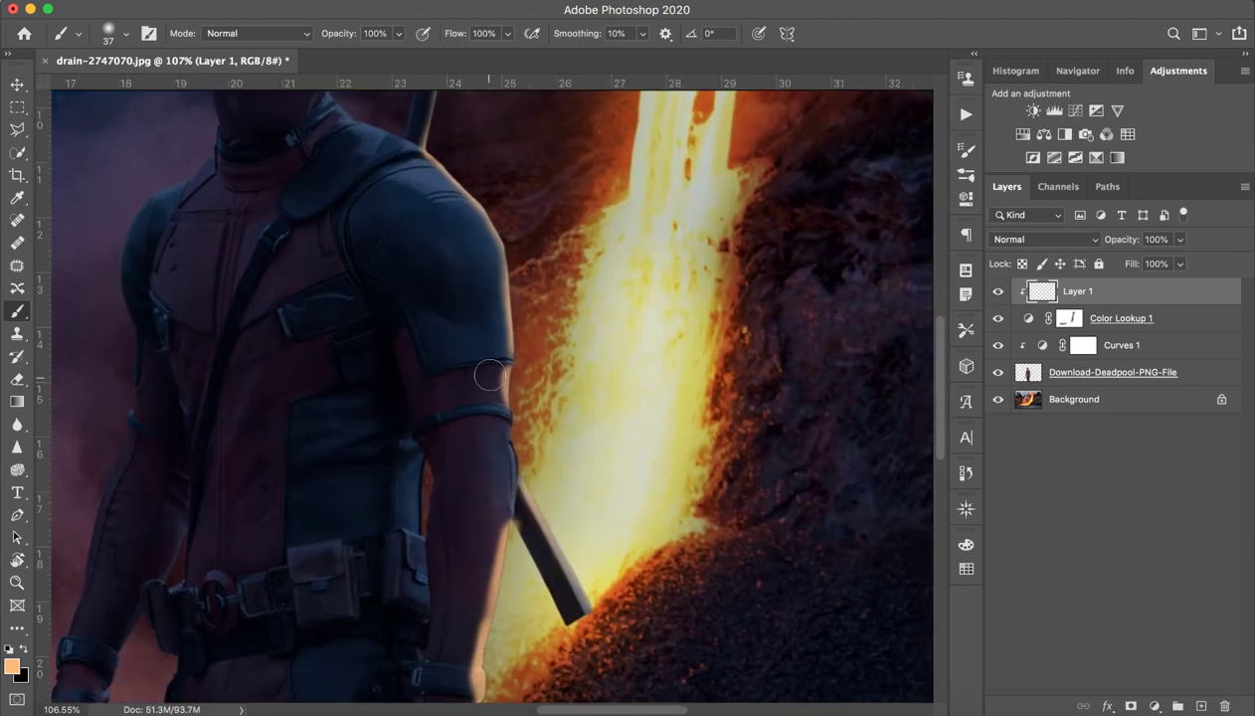
scroll(493, 425, down, 5)
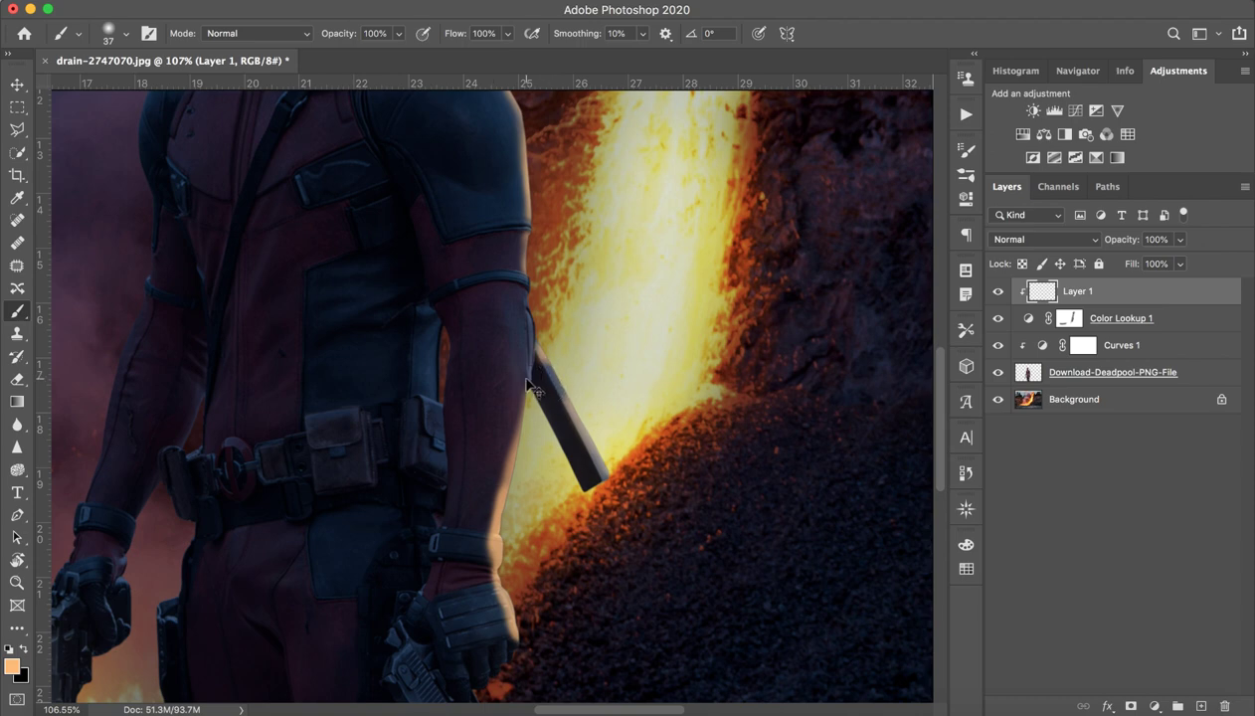
drag(543, 399, 538, 402)
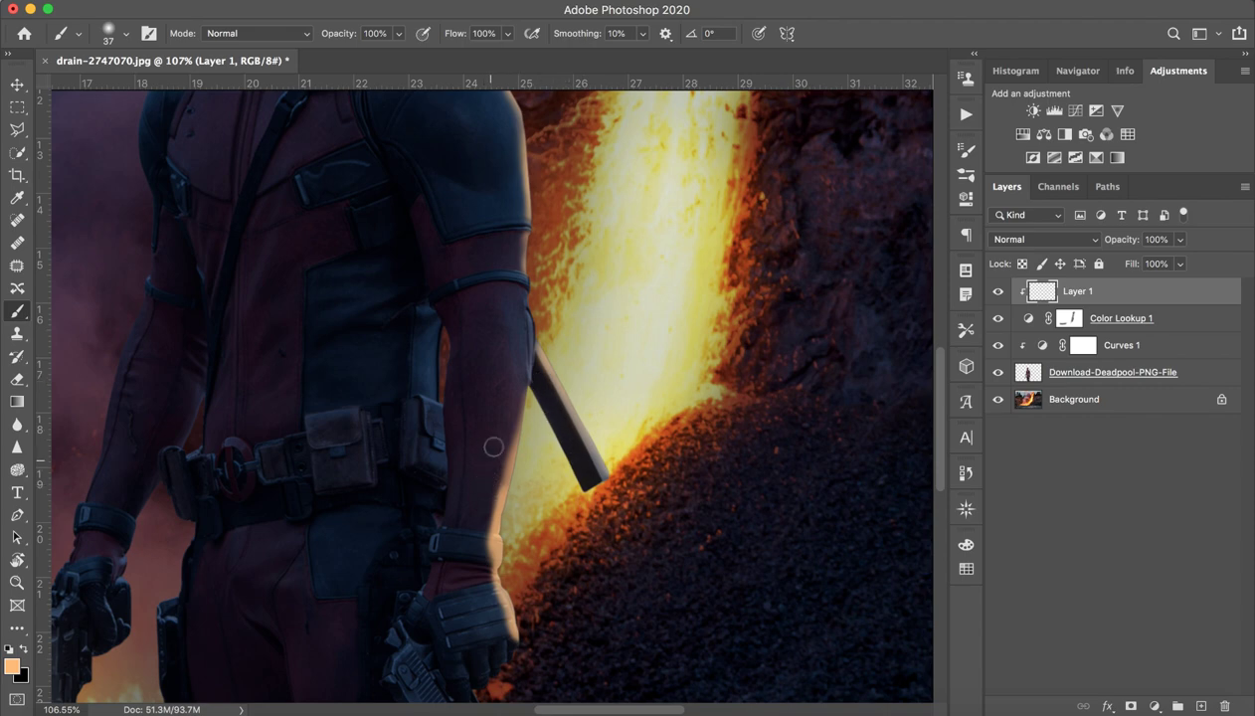
drag(502, 444, 483, 533)
drag(475, 470, 477, 467)
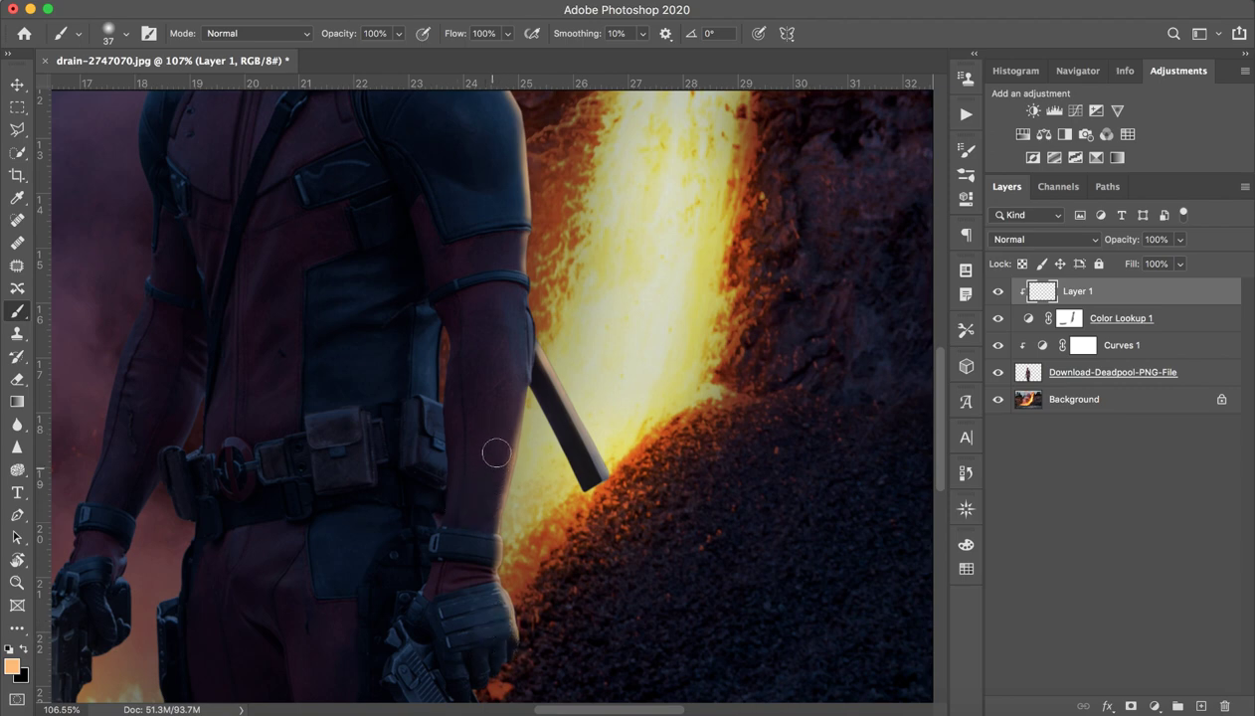
key(z)
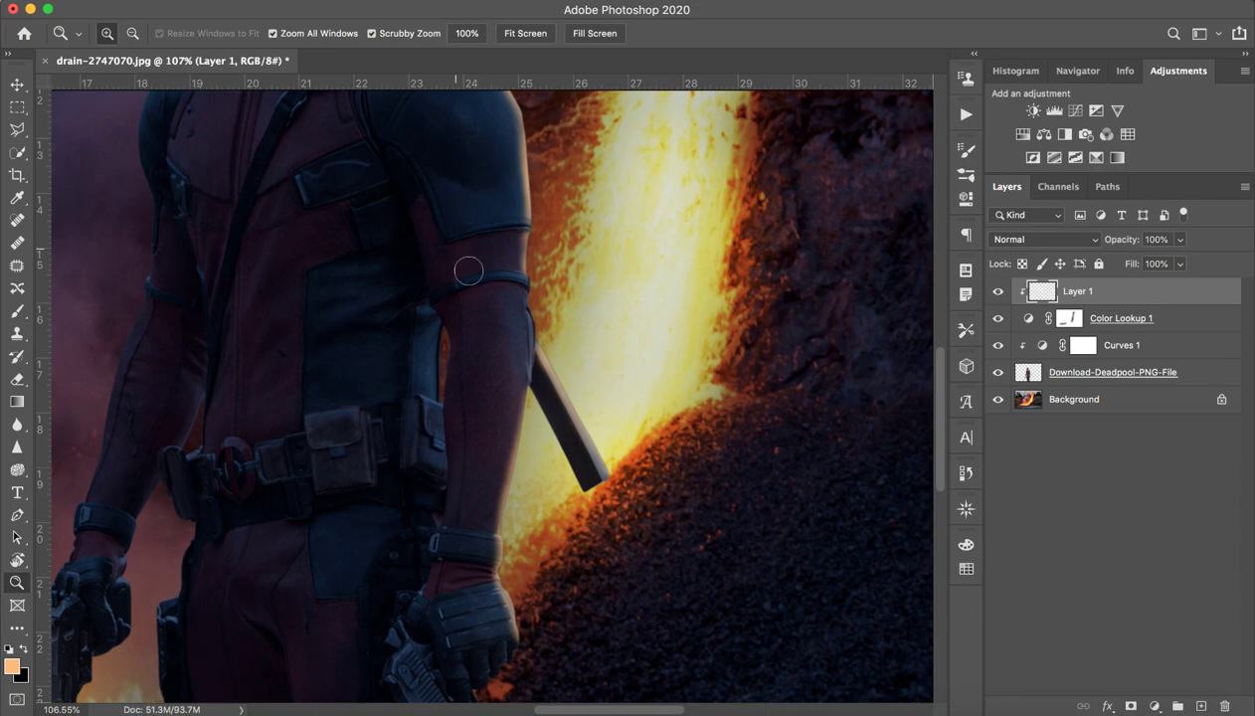
drag(465, 330, 362, 326)
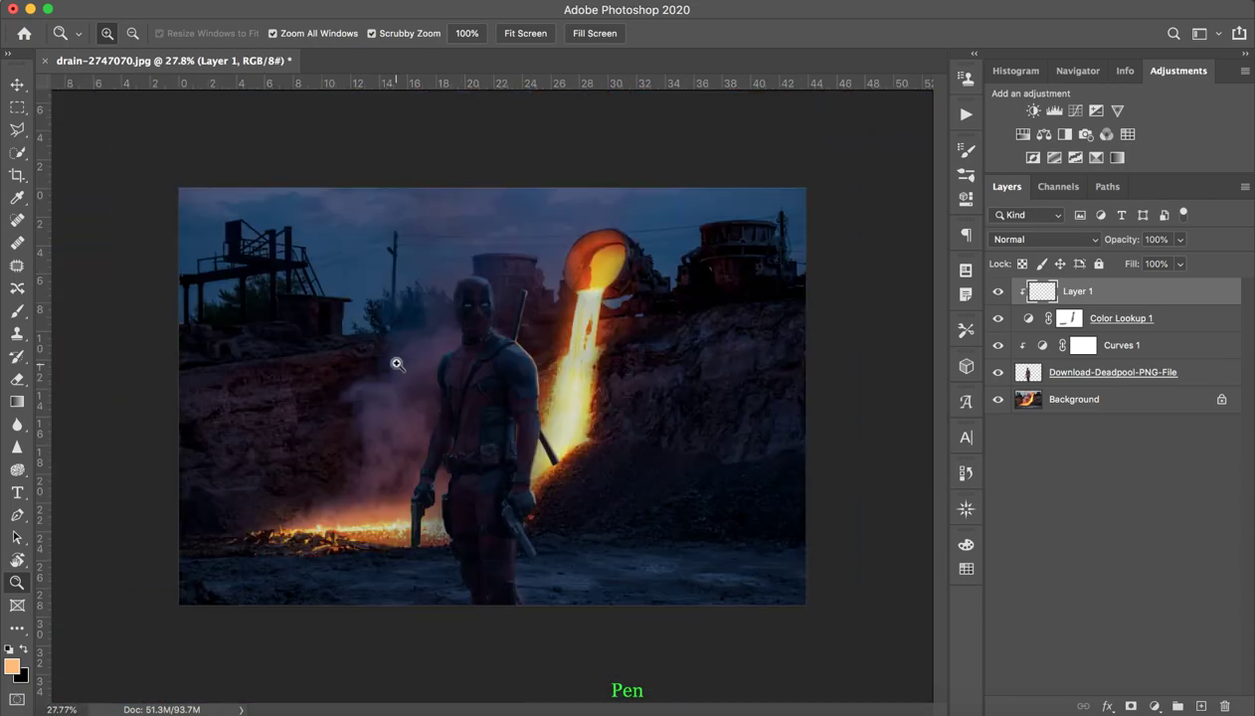
Toggle Layer 1's visibility to compare the scene with and without the orange glow.
key(super+o)
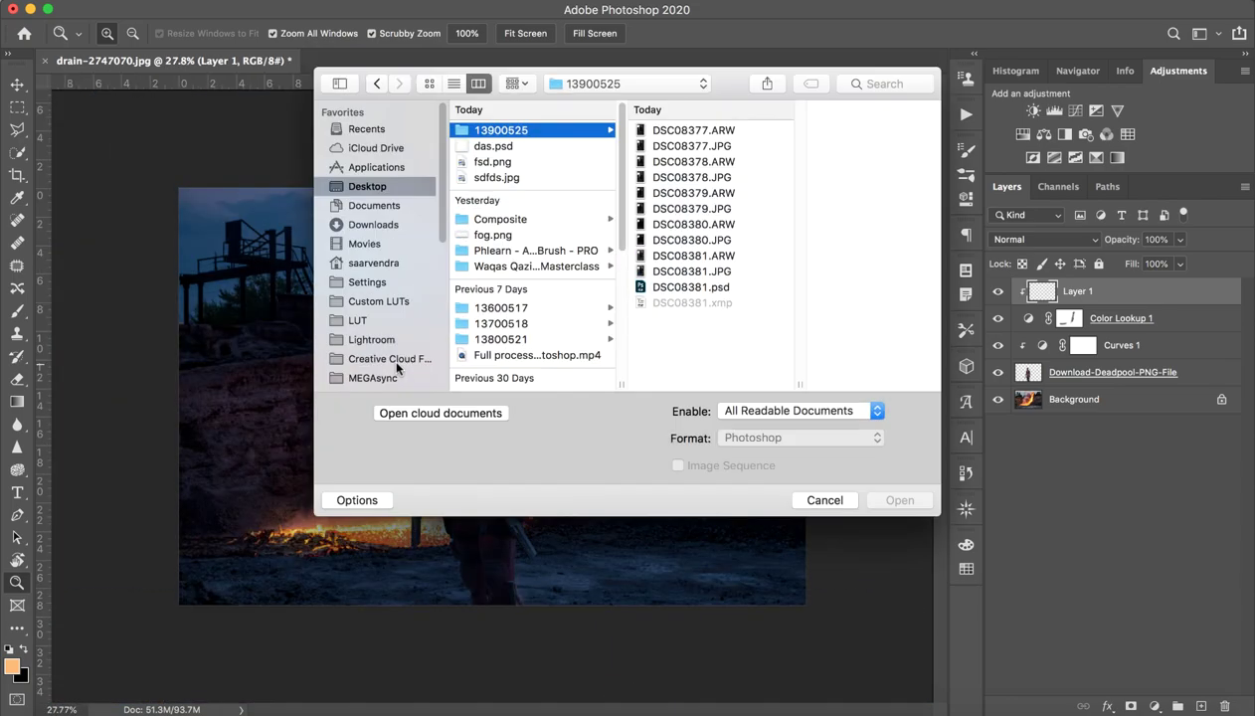
key(Escape)
scroll(395, 369, up, 2)
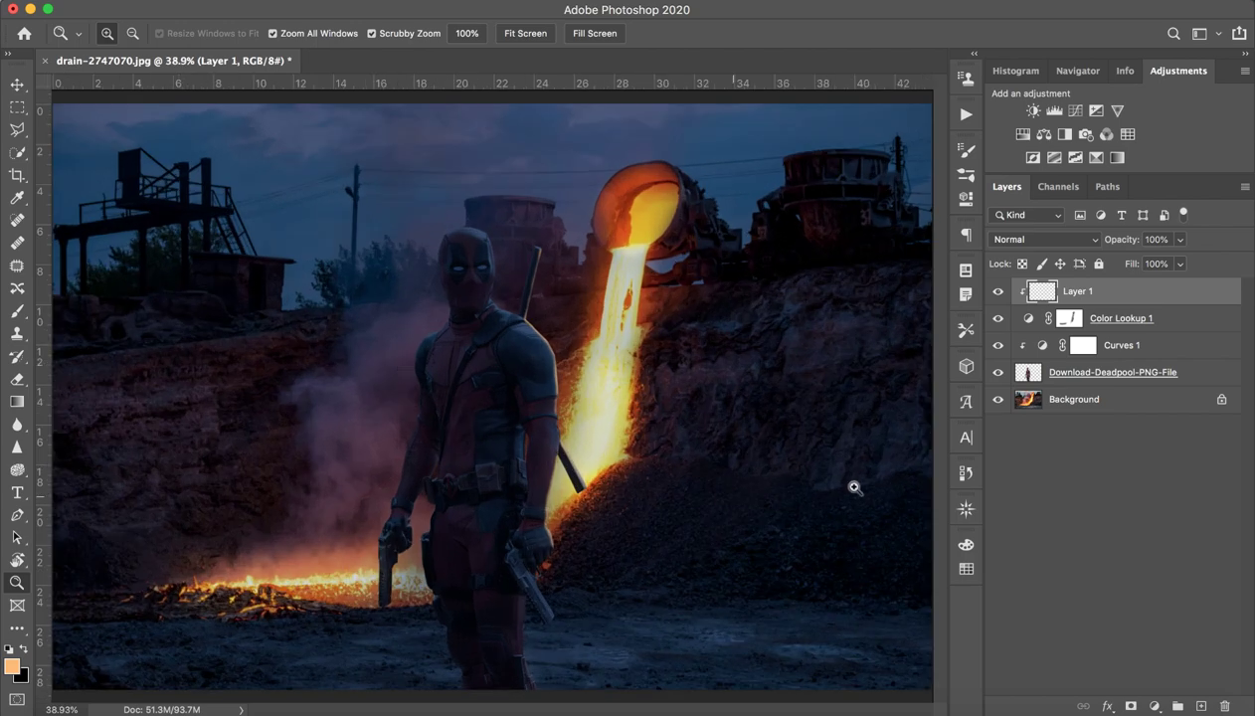
click(997, 295)
click(997, 297)
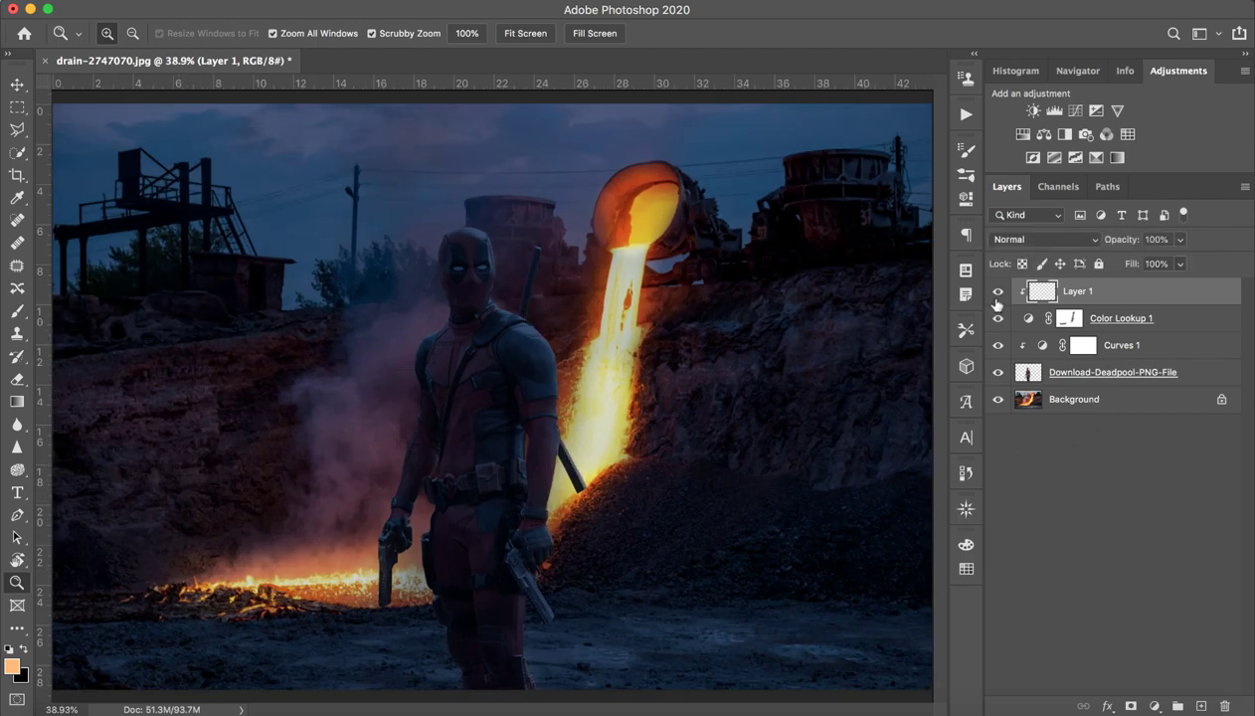
click(996, 298)
click(997, 296)
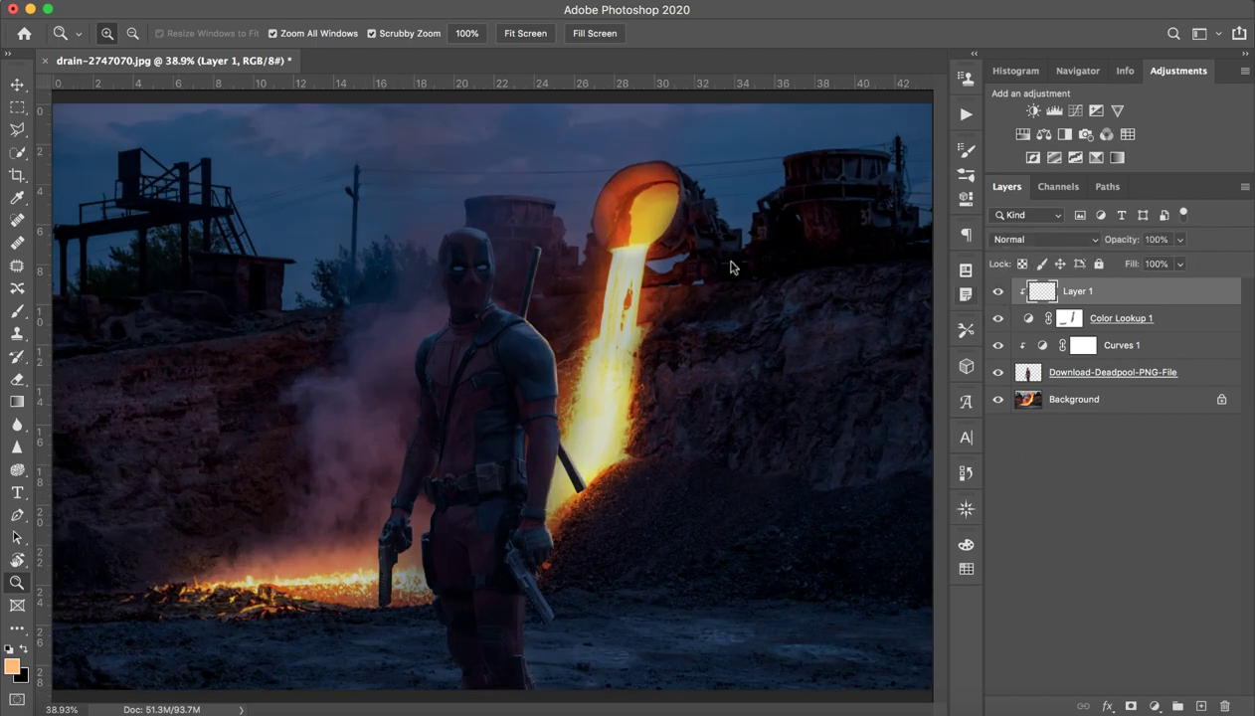
Zoom in on Deadpool's head, load his cutout as a selection, and remove the heavy head glow.
mouse_move(533, 280)
mouse_down()
mouse_move(638, 230)
mouse_move(517, 256)
mouse_move(627, 261)
mouse_move(684, 180)
mouse_up()
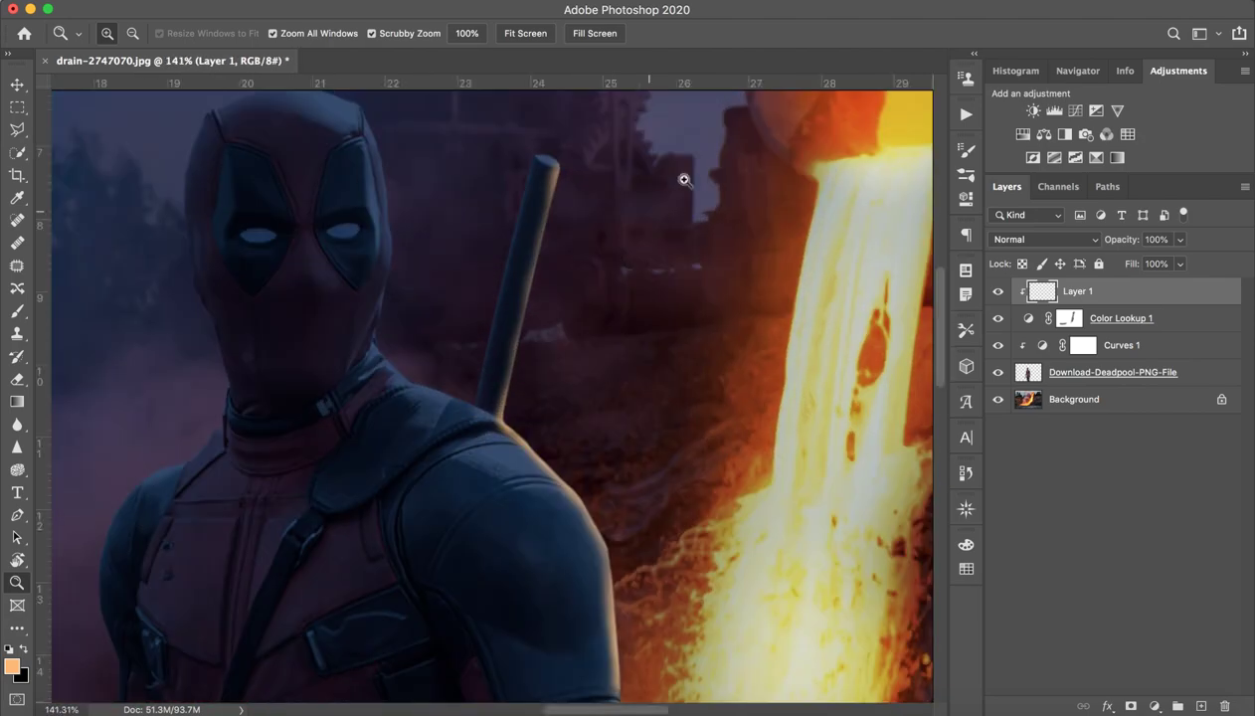
mouse_move(398, 147)
mouse_down()
mouse_move(420, 280)
mouse_move(373, 273)
mouse_move(386, 249)
mouse_move(407, 377)
mouse_move(399, 353)
mouse_move(395, 472)
mouse_move(443, 522)
mouse_move(490, 537)
mouse_up()
key(b)
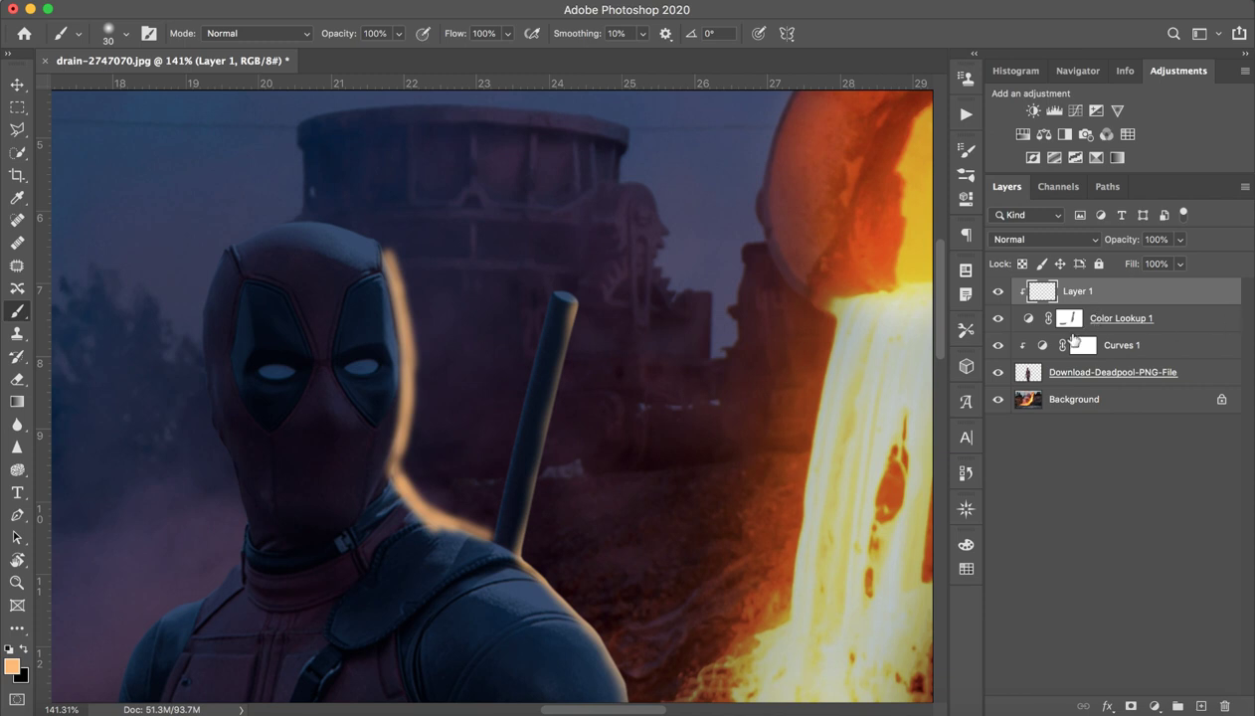
super+click(1029, 374)
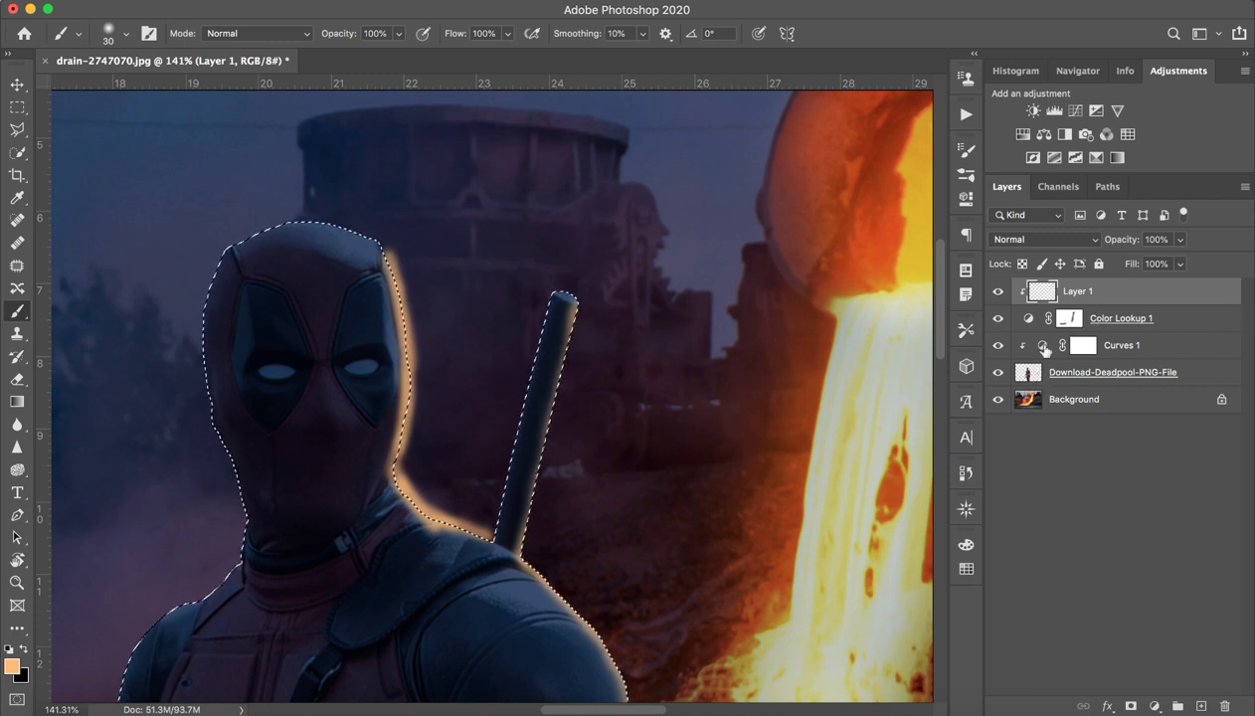
key(super+d)
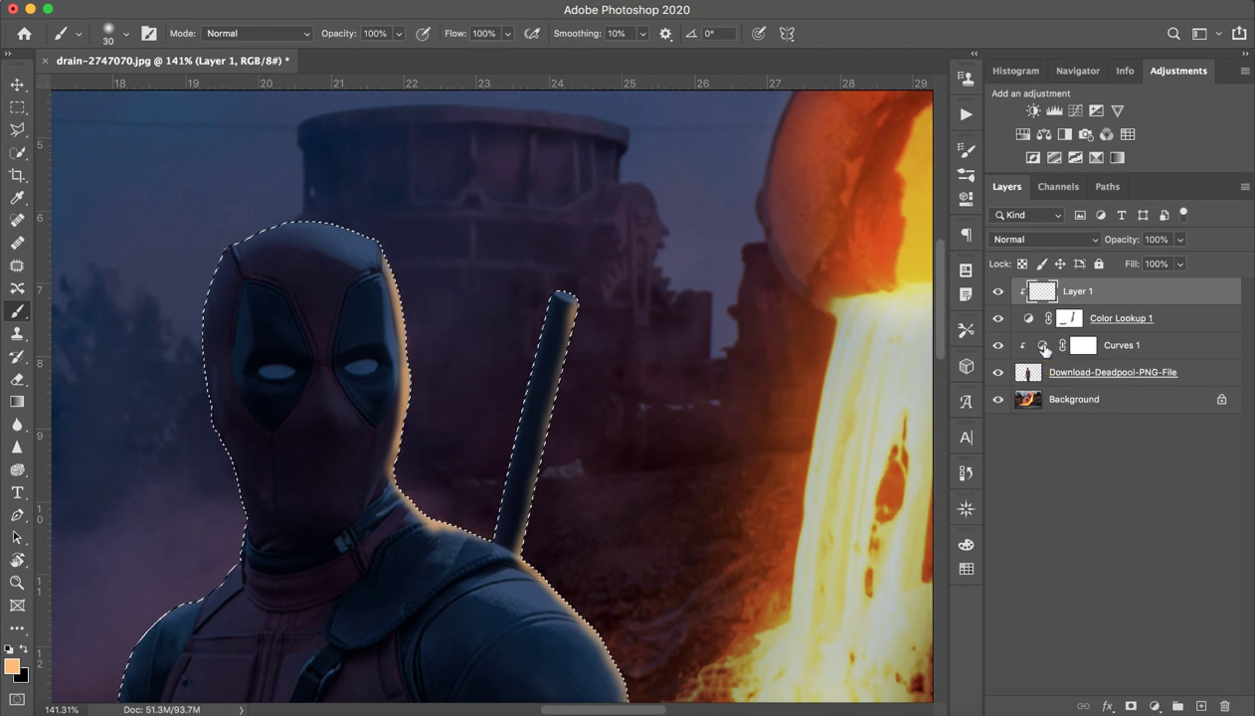
Paint a faint soft orange rim light along Deadpool's shoulder edge.
key(z)
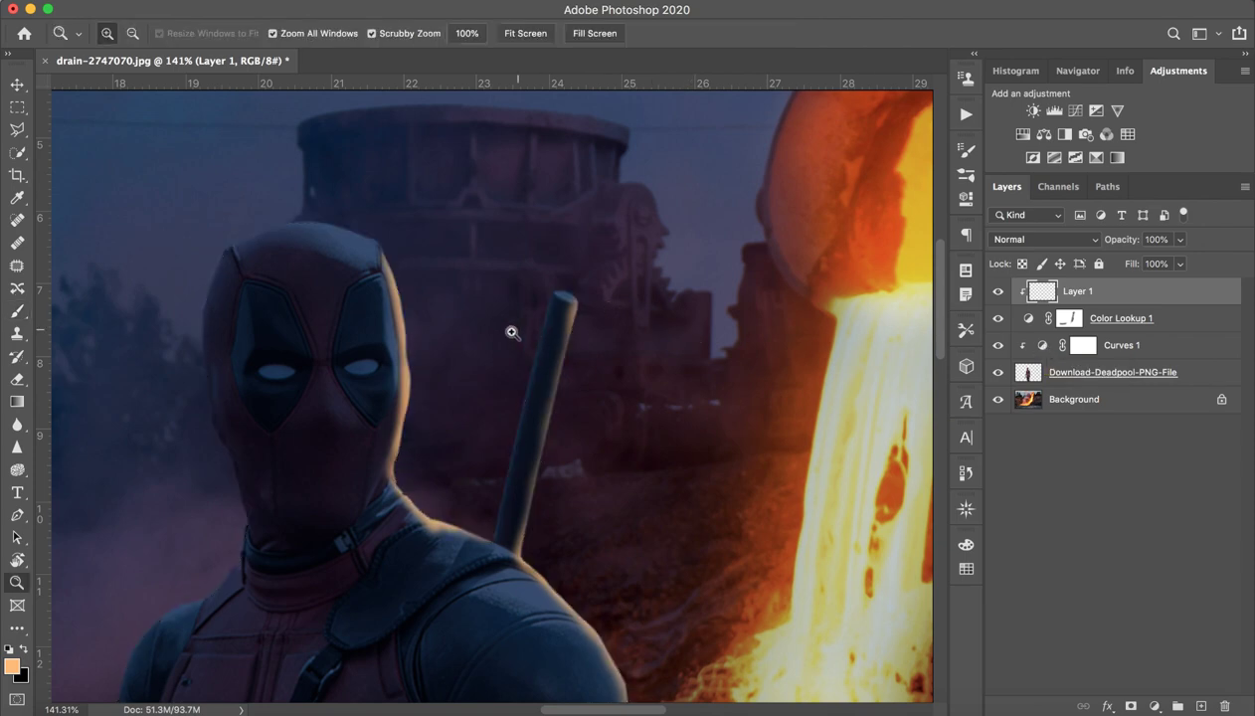
mouse_move(512, 332)
mouse_down()
mouse_move(398, 382)
mouse_move(493, 335)
mouse_up()
key(b)
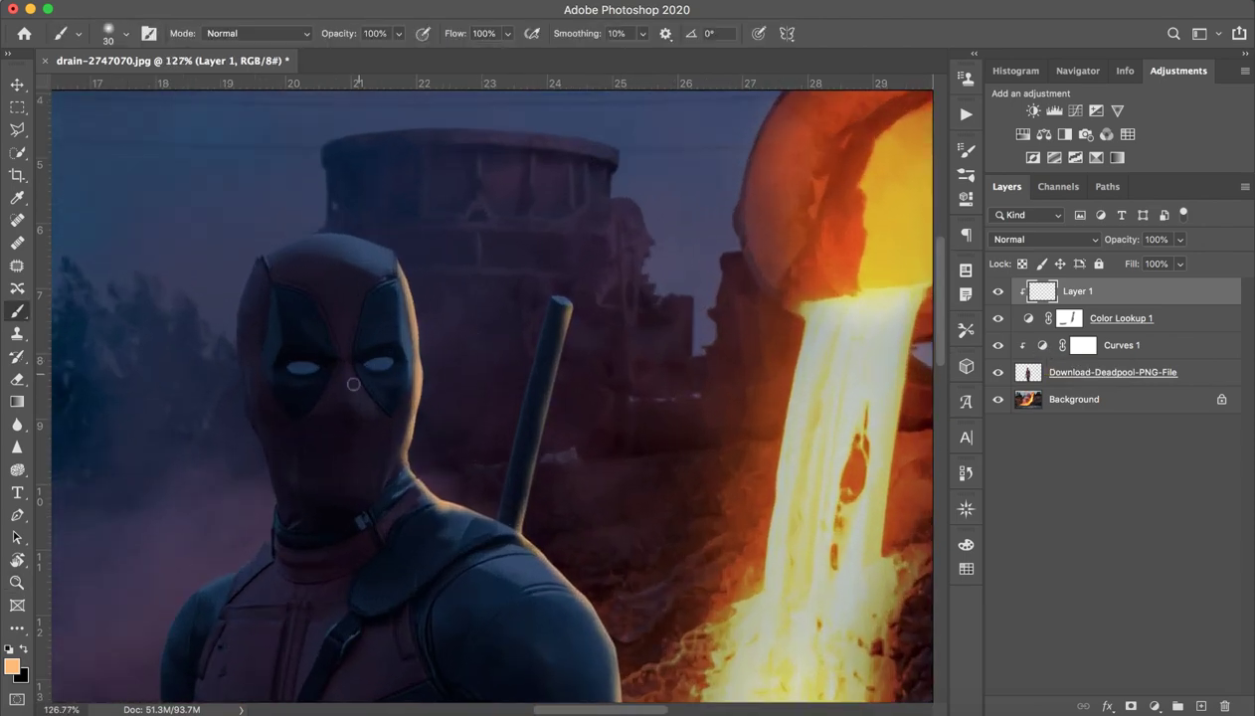
mouse_move(390, 497)
mouse_down()
mouse_move(392, 512)
mouse_move(449, 540)
mouse_move(441, 523)
mouse_up()
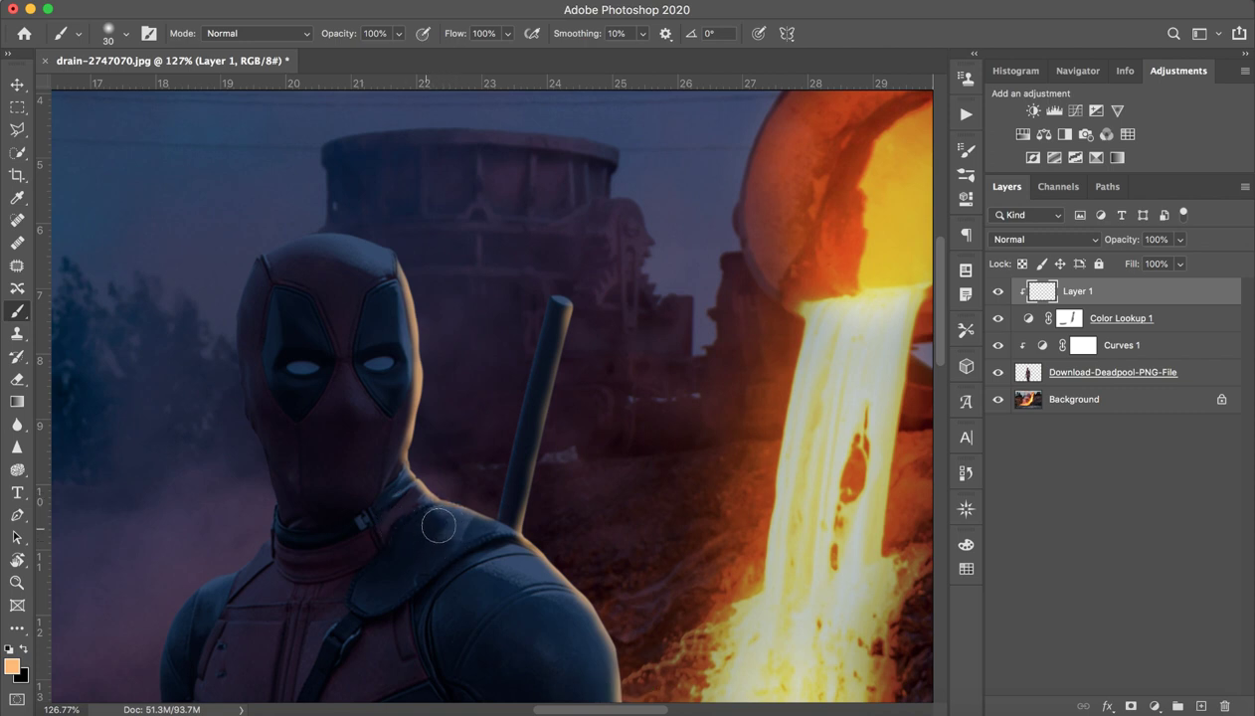
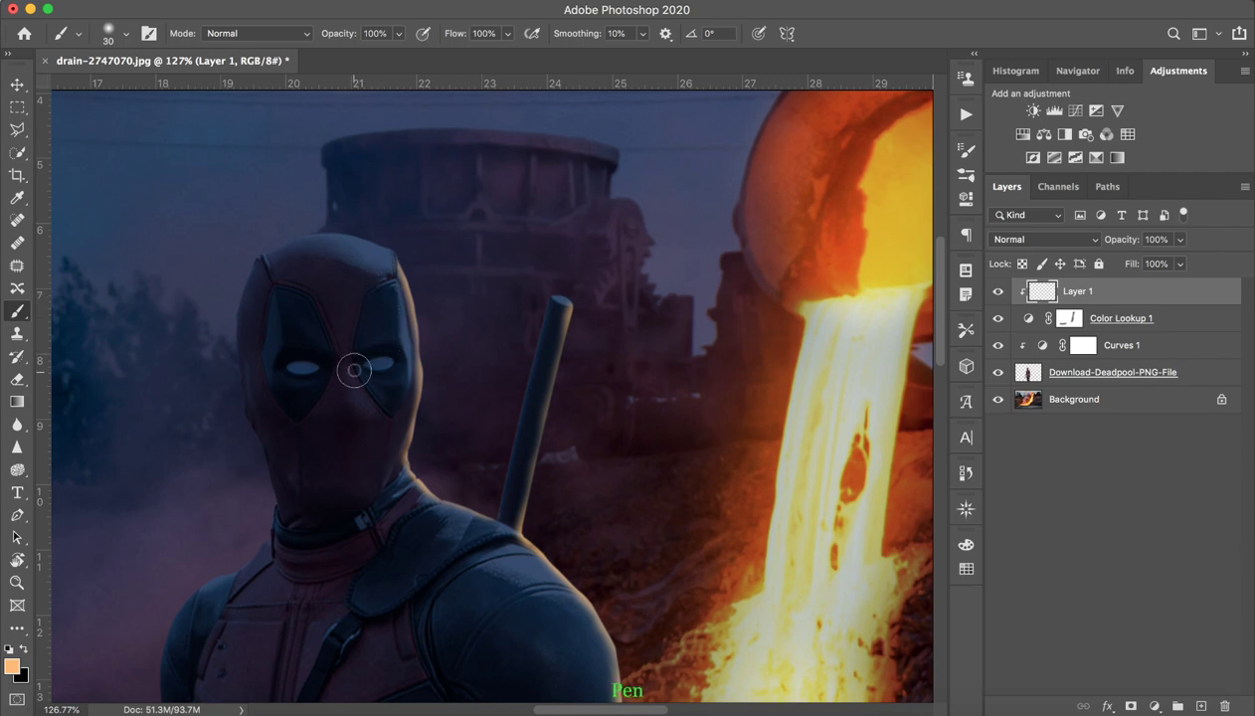
Load Deadpool's outline as a selection and add Layer 2 at the top of the stack.
key(z)
mouse_move(364, 375)
mouse_down()
mouse_move(286, 379)
mouse_move(372, 303)
mouse_up()
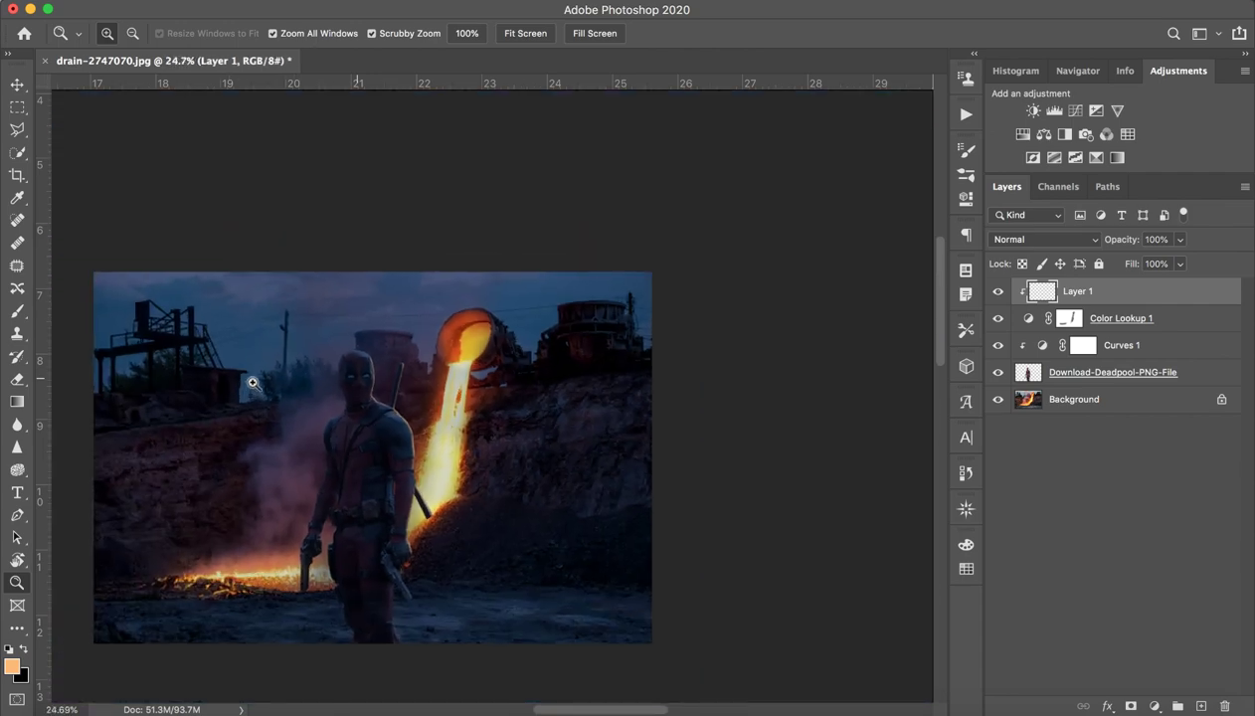
key(b)
key(z)
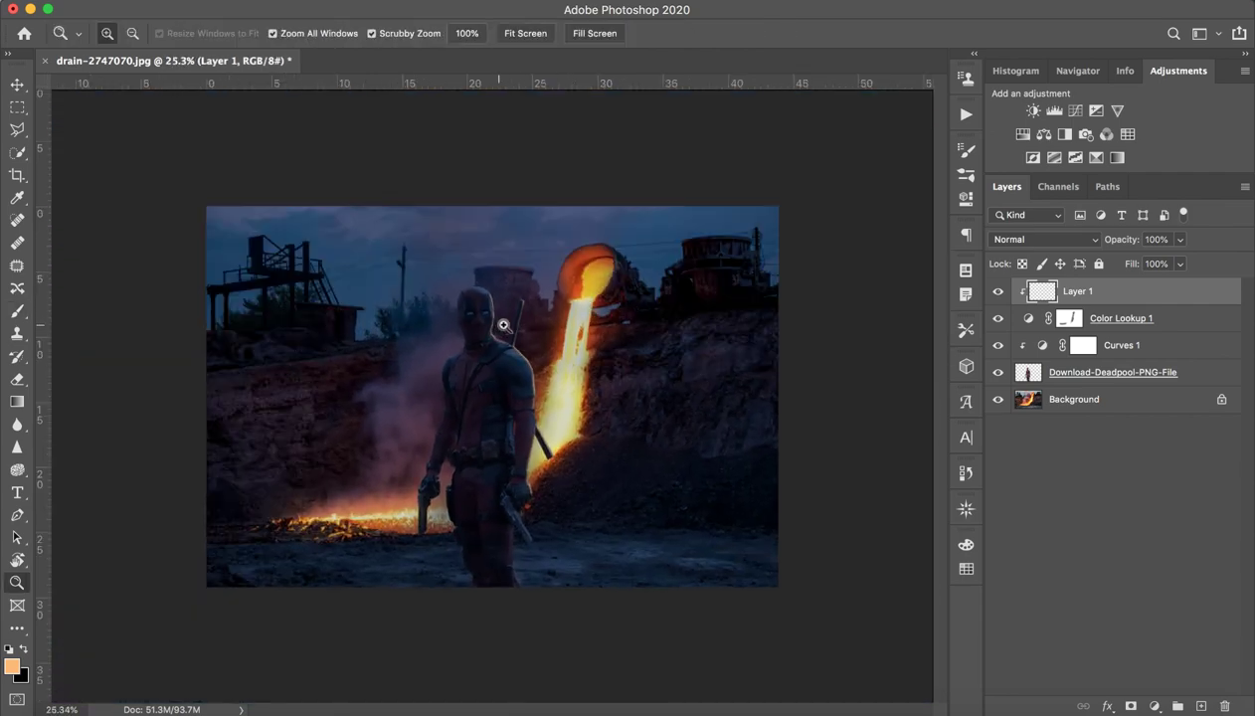
drag(498, 324, 564, 325)
key(b)
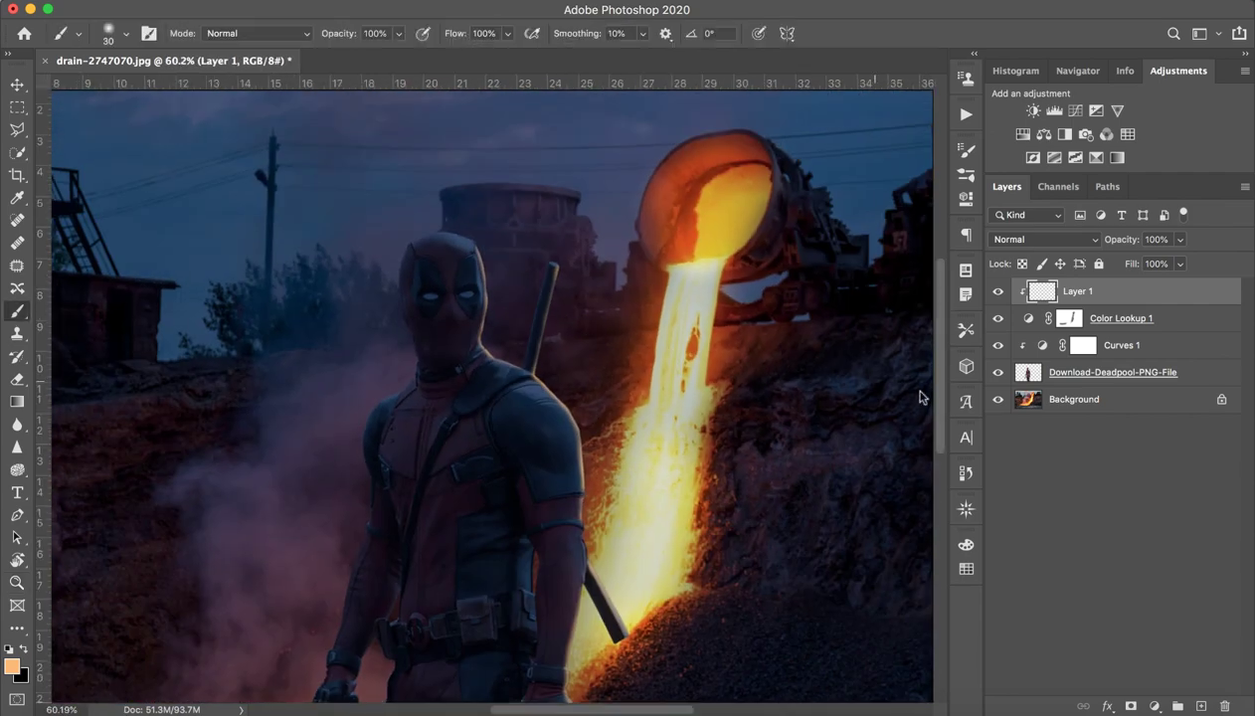
click(1041, 377)
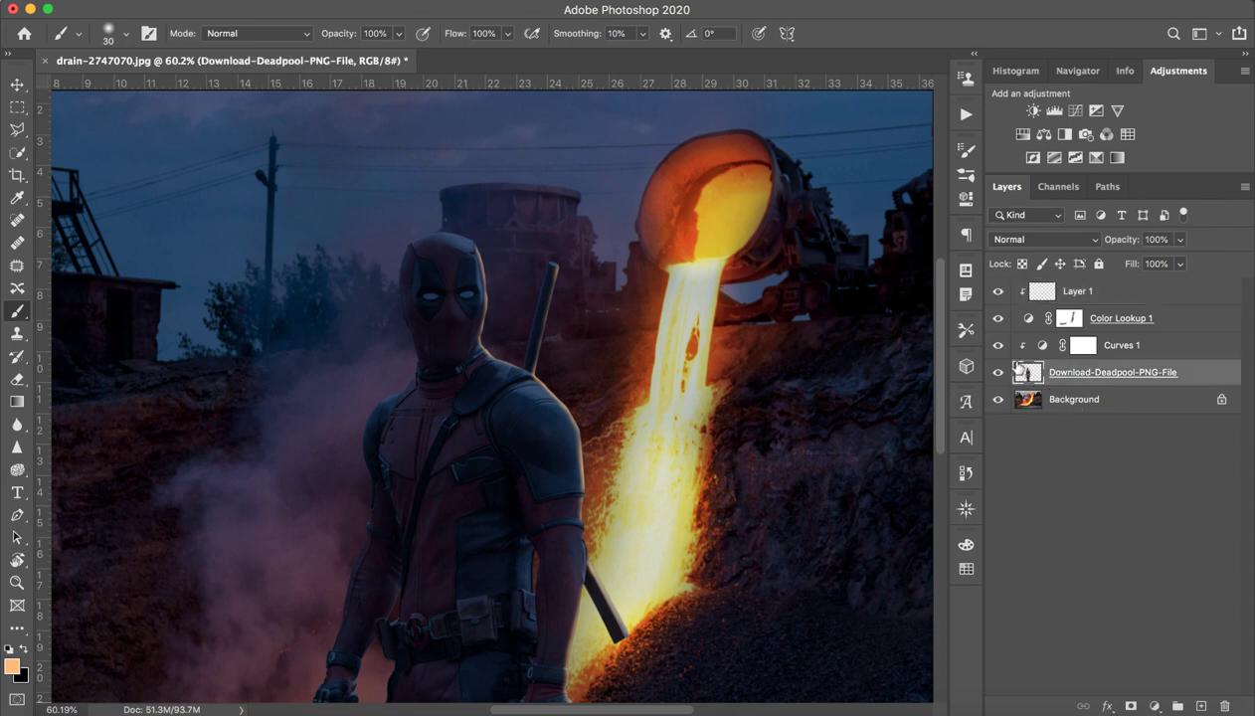
super+click(1027, 373)
click(1200, 705)
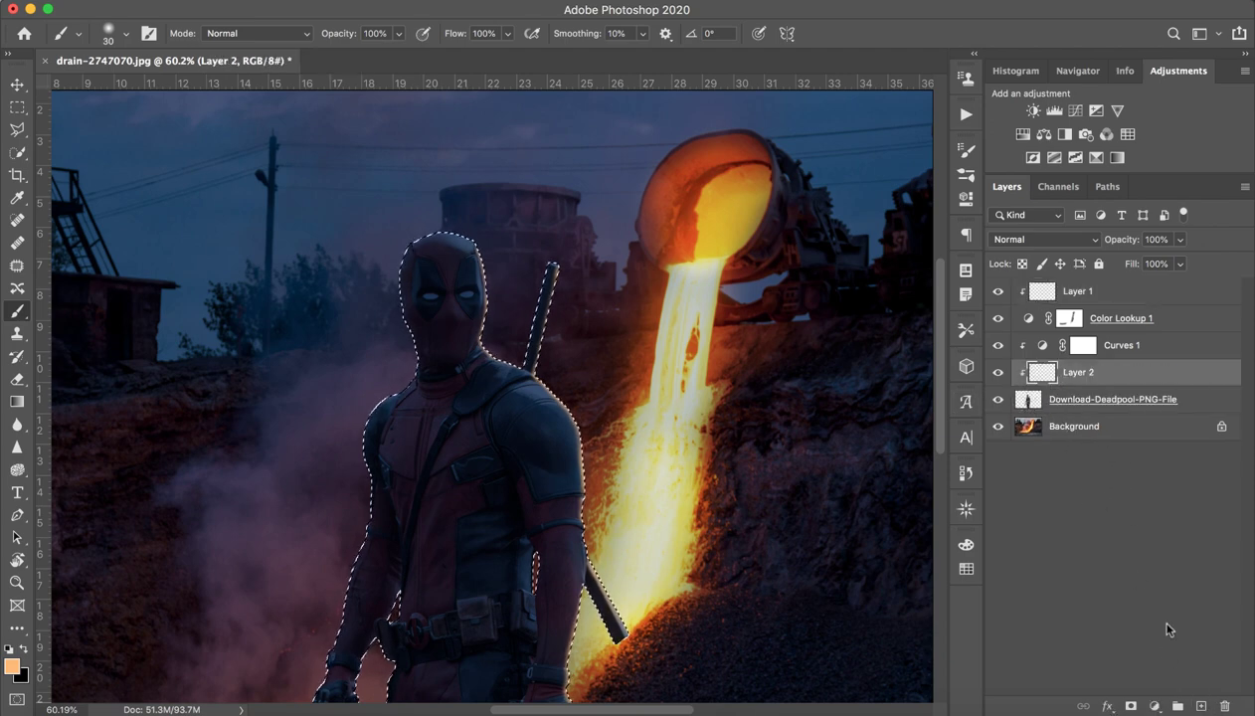
drag(1094, 374, 1119, 287)
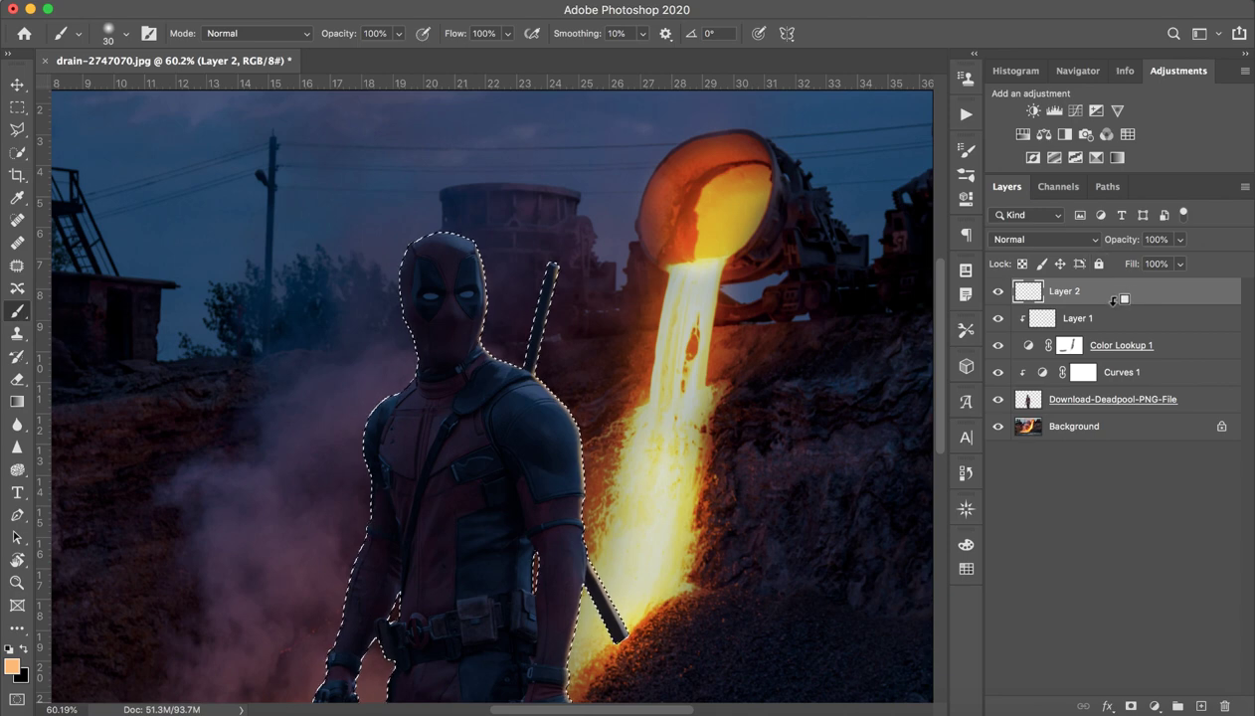
Resize the soft brush and paint orange glow along Deadpool's right arm edge.
drag(485, 256, 597, 265)
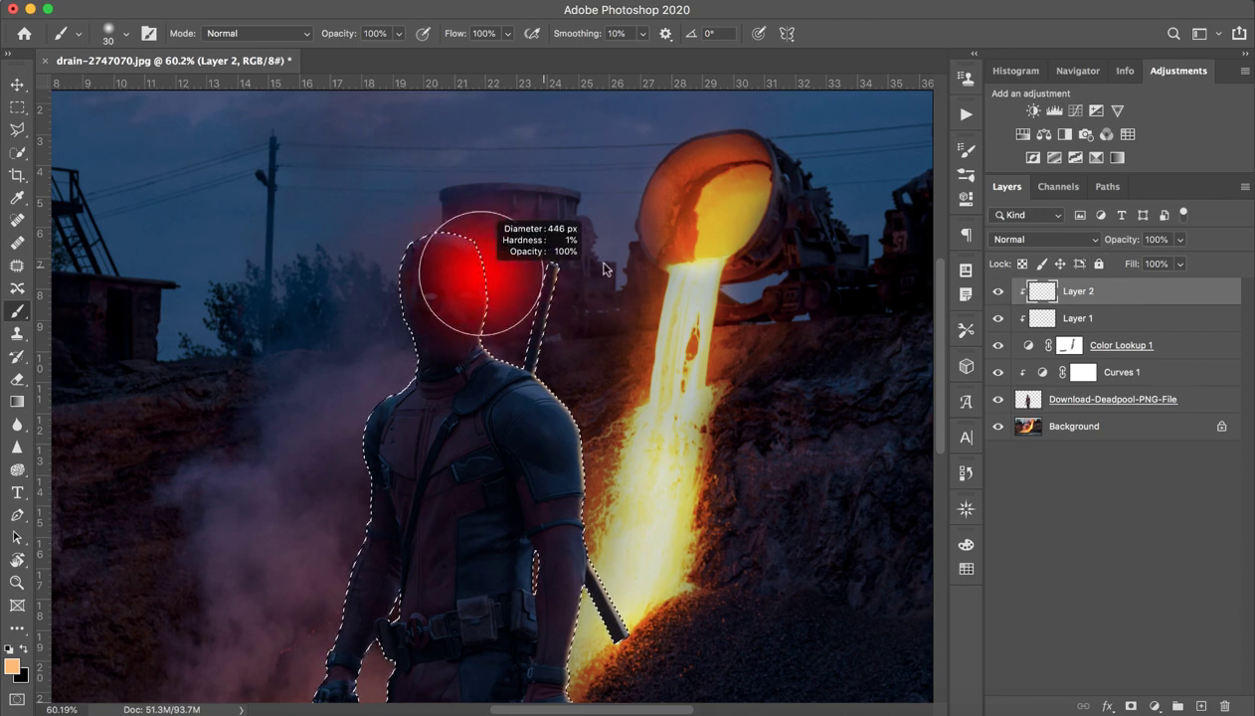
mouse_move(531, 237)
mouse_down()
mouse_move(545, 230)
mouse_move(490, 238)
mouse_up()
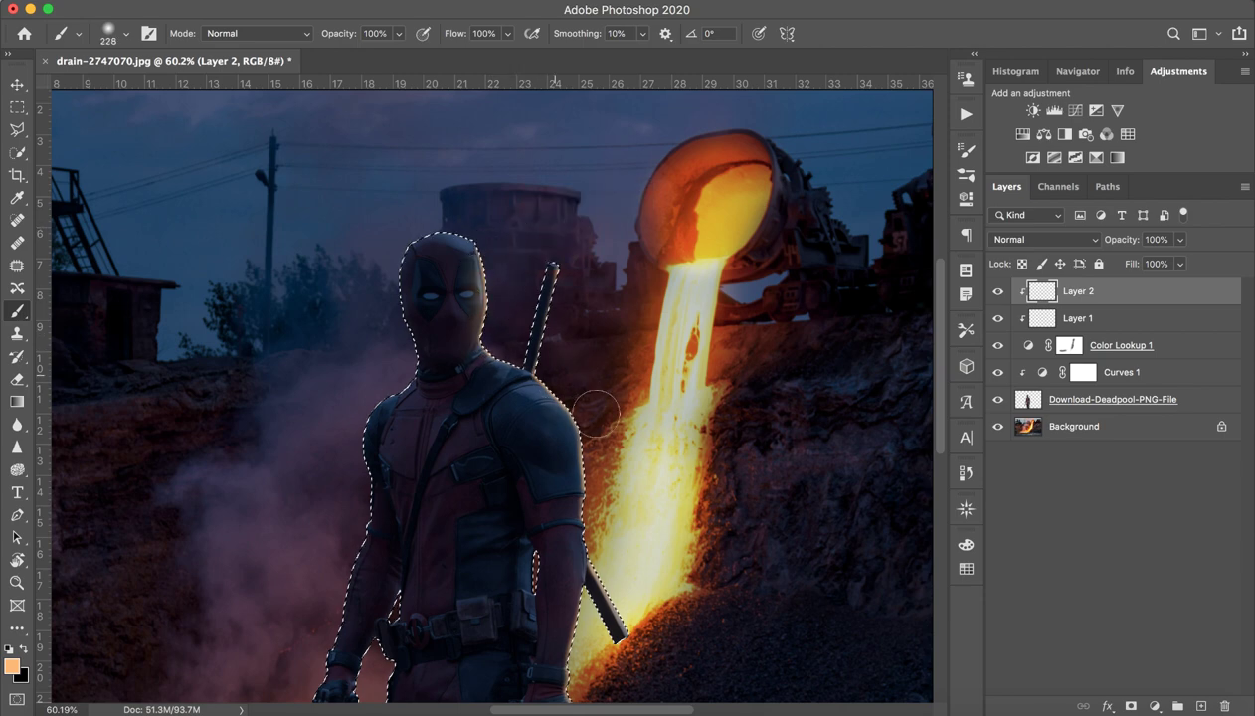
mouse_move(600, 452)
mouse_down()
mouse_move(597, 560)
mouse_move(555, 641)
mouse_move(579, 669)
mouse_up()
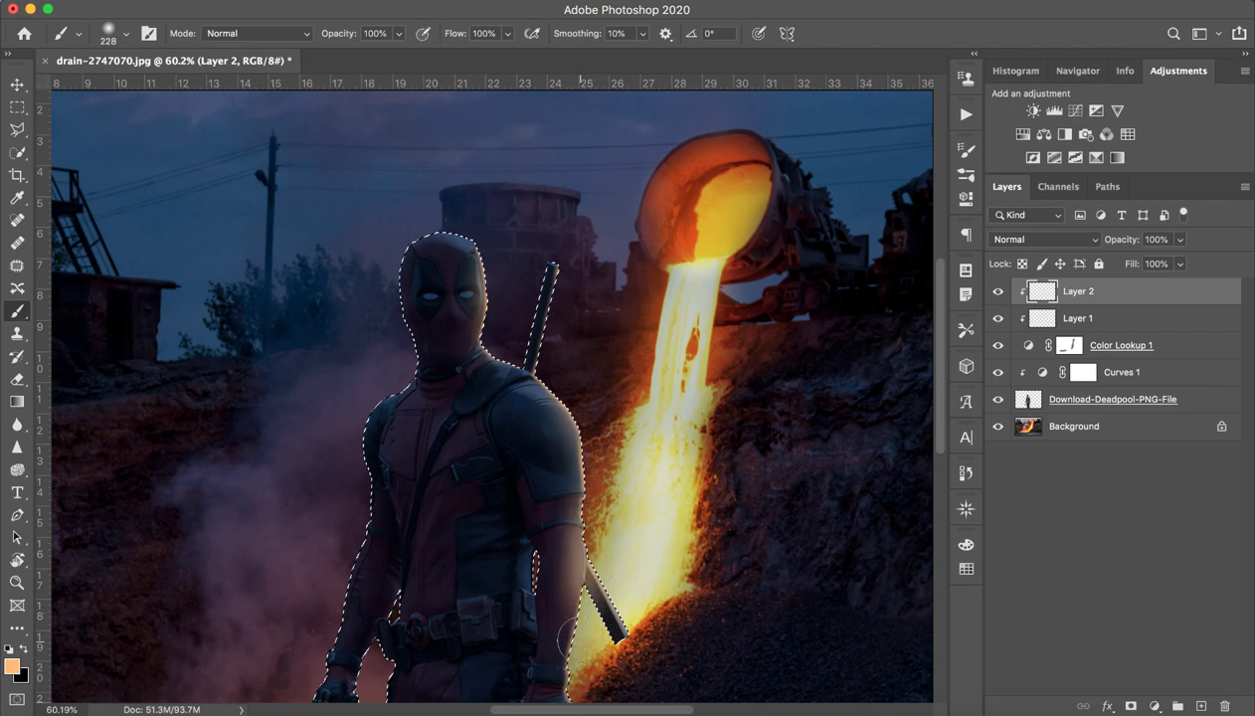
mouse_move(581, 609)
mouse_down()
mouse_move(561, 671)
mouse_move(603, 502)
mouse_up()
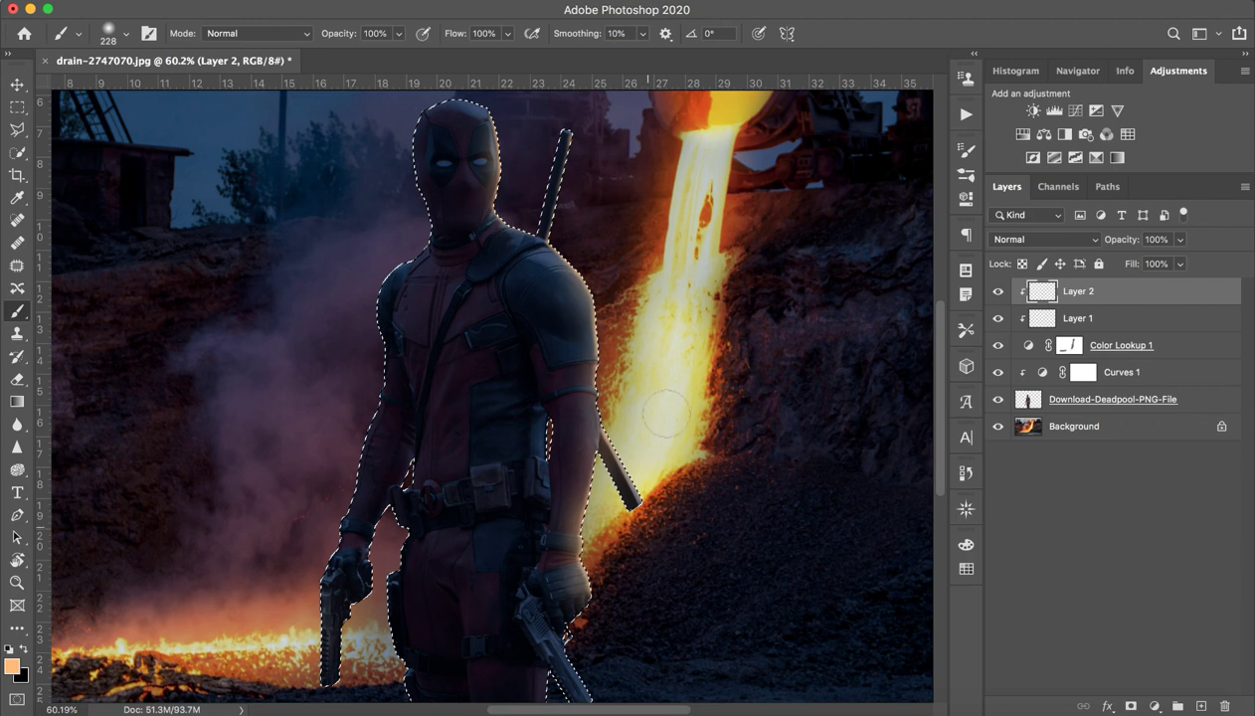
key(z)
mouse_move(672, 388)
mouse_down()
mouse_move(596, 376)
mouse_move(611, 375)
mouse_up()
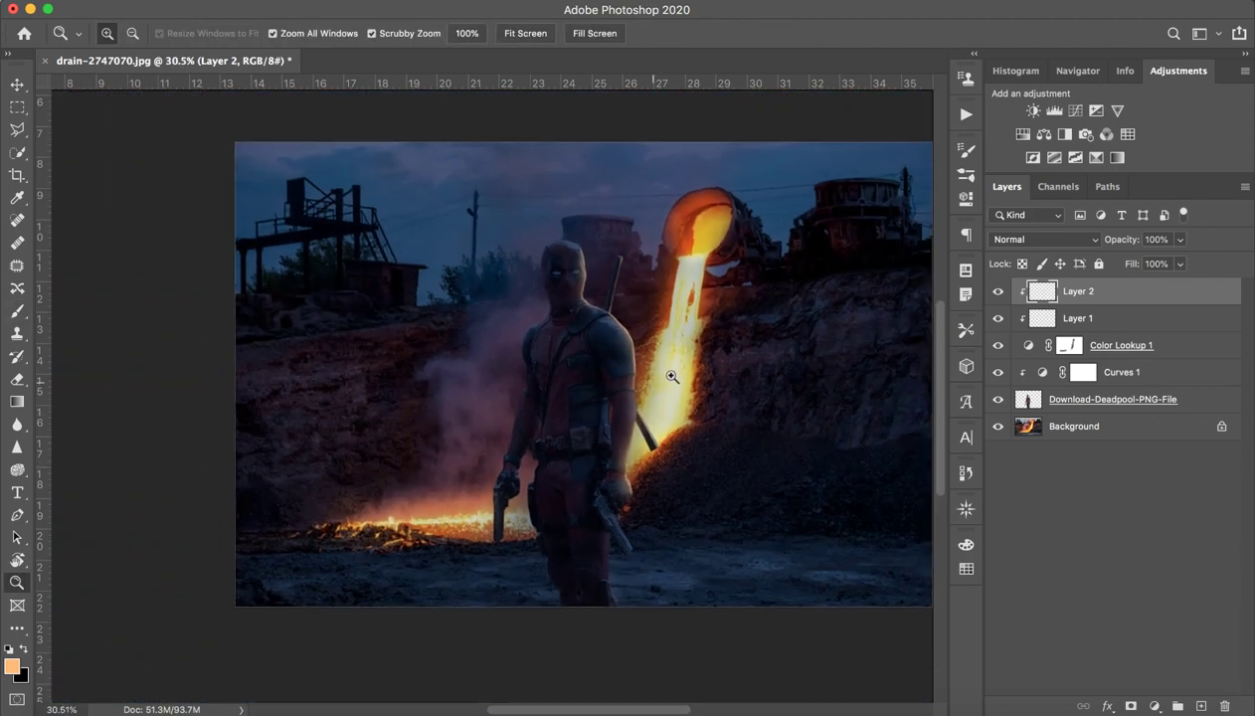
Split Layer 2's Underlying Layer black point to 0/63 in Blending Options and apply.
key(b)
click(998, 292)
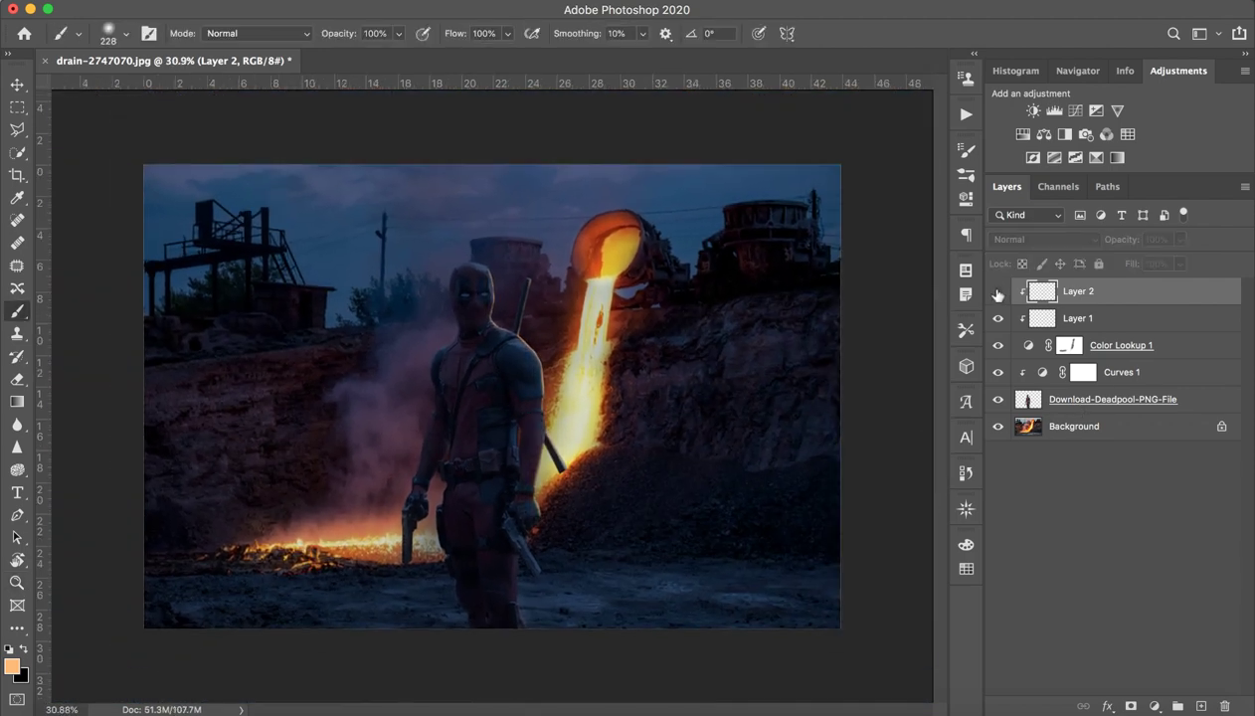
double_click(1141, 298)
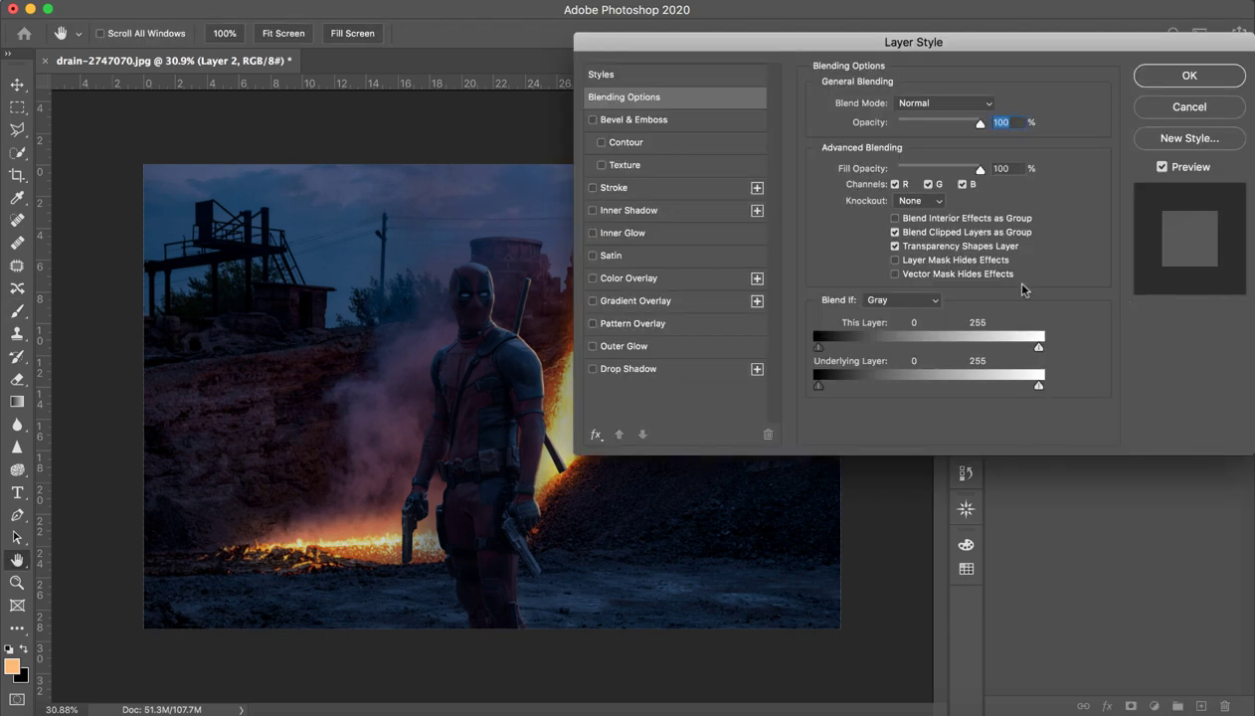
drag(802, 57, 803, 417)
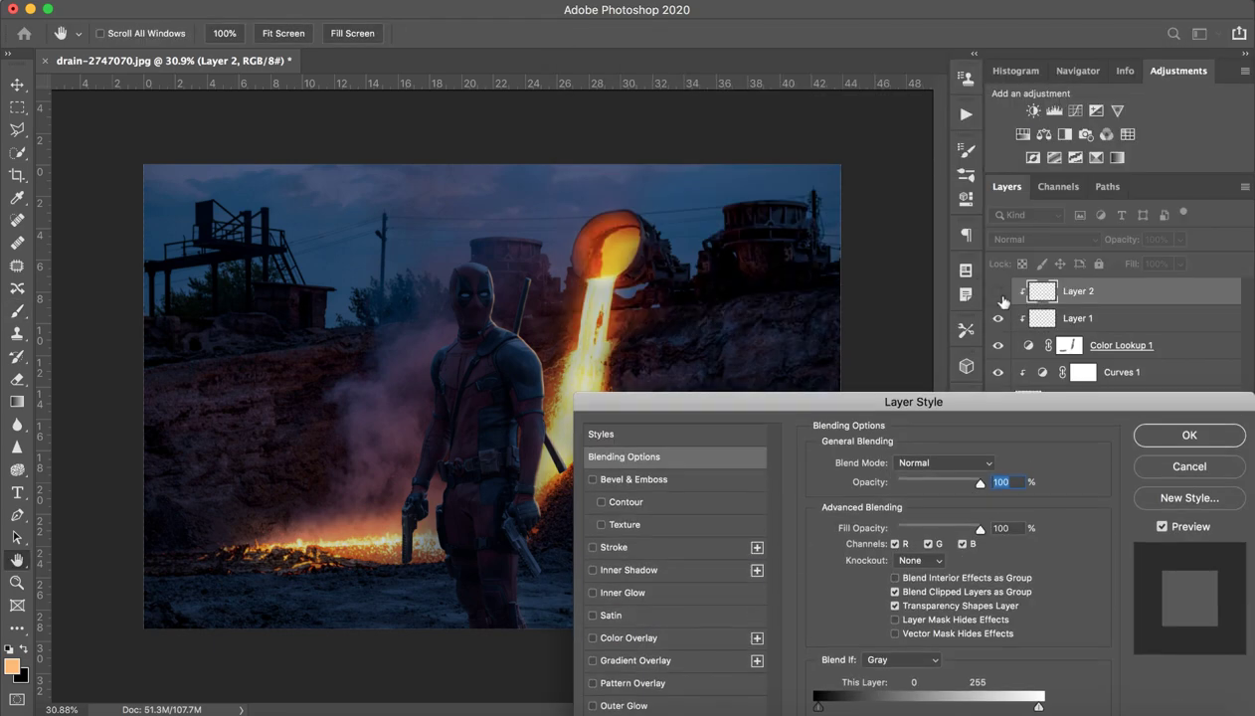
click(1215, 473)
click(998, 290)
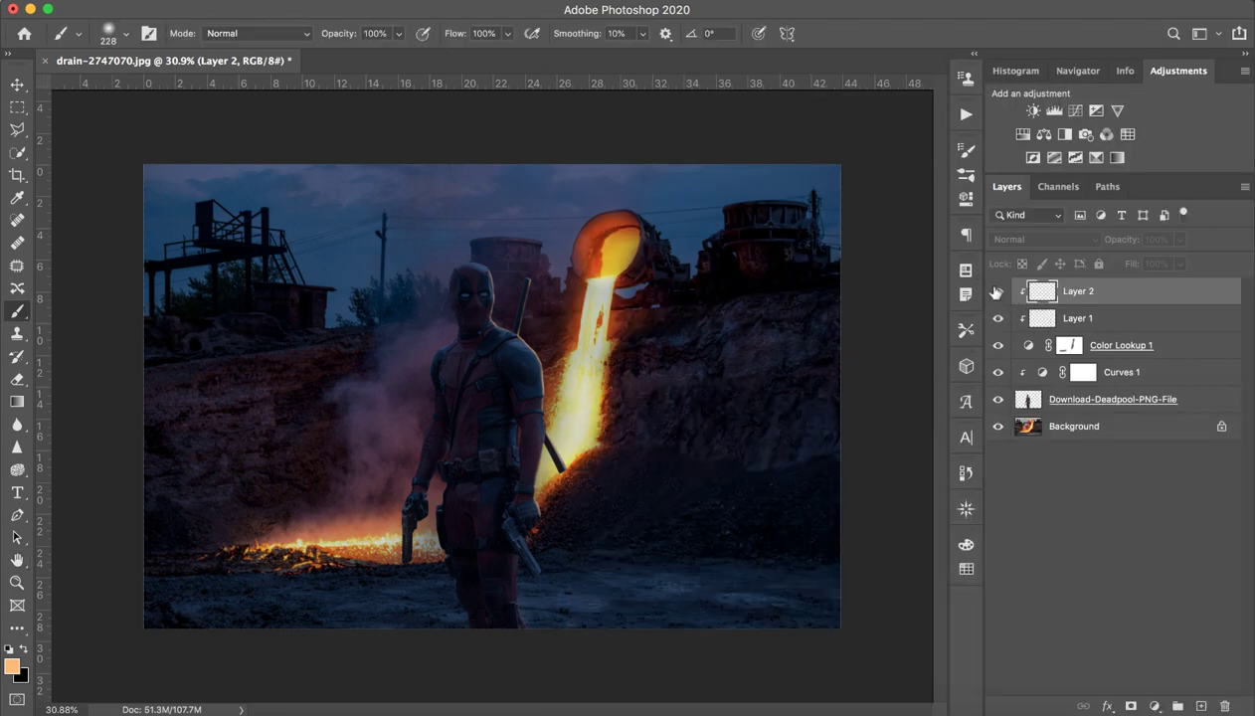
double_click(1121, 303)
drag(783, 304, 762, 114)
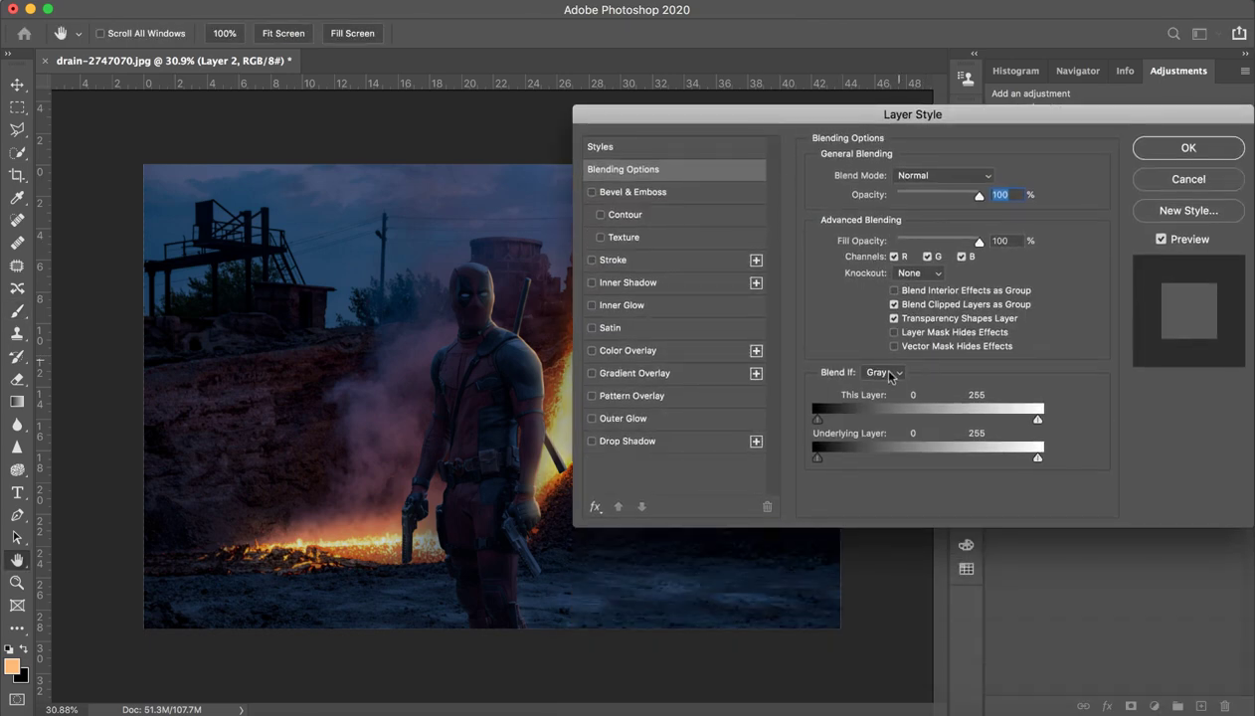
mouse_move(823, 461)
mouse_down()
mouse_move(892, 467)
mouse_move(873, 464)
mouse_up()
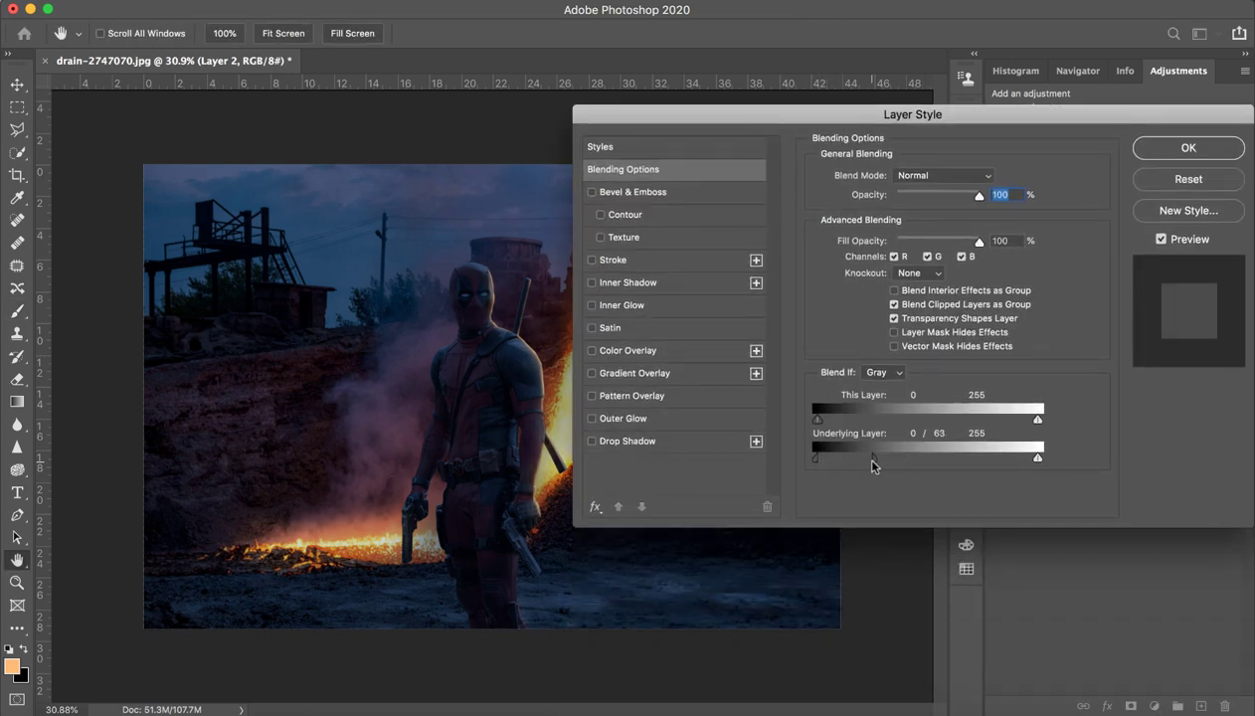
click(1187, 149)
click(582, 265)
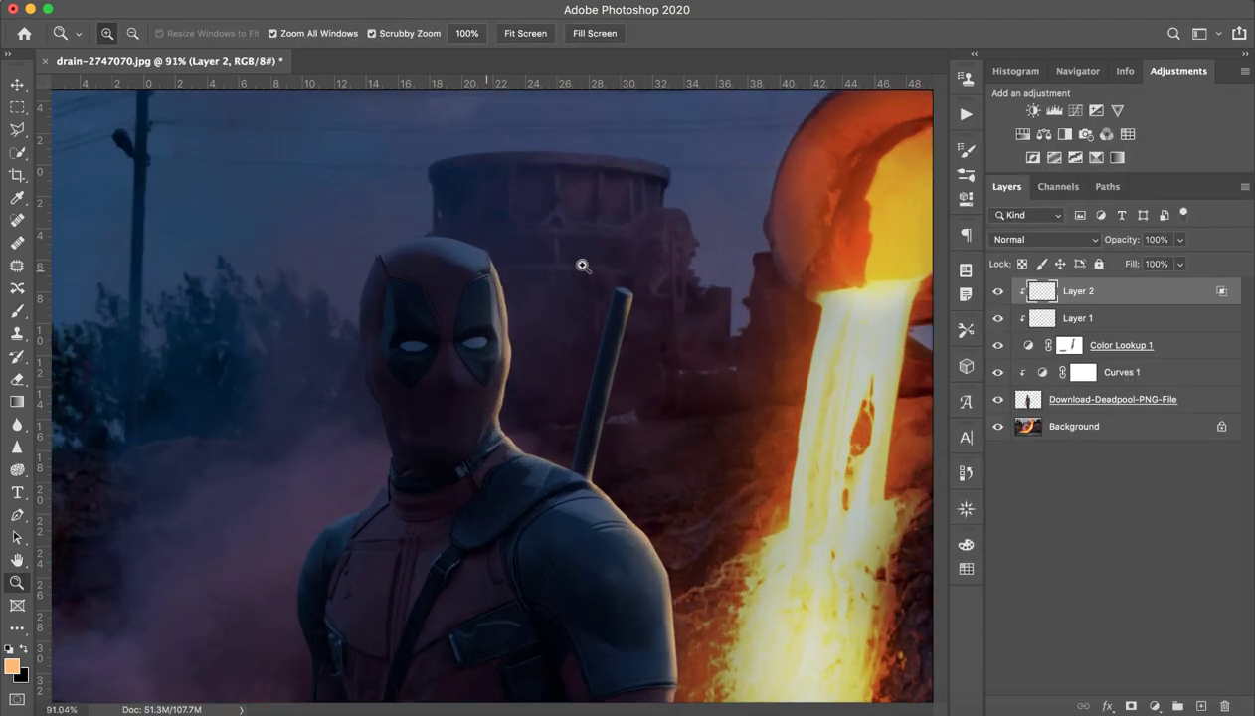
scroll(611, 303, down, 2)
scroll(672, 252, down, 2)
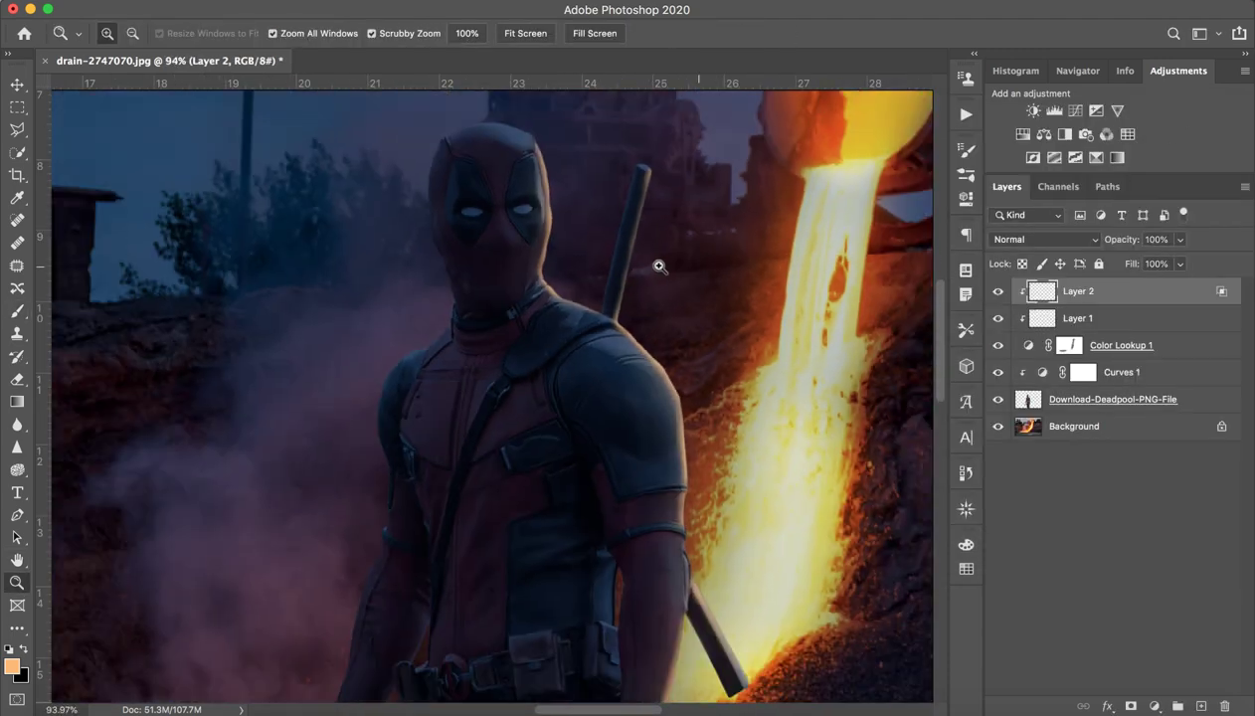
scroll(658, 265, down, 1)
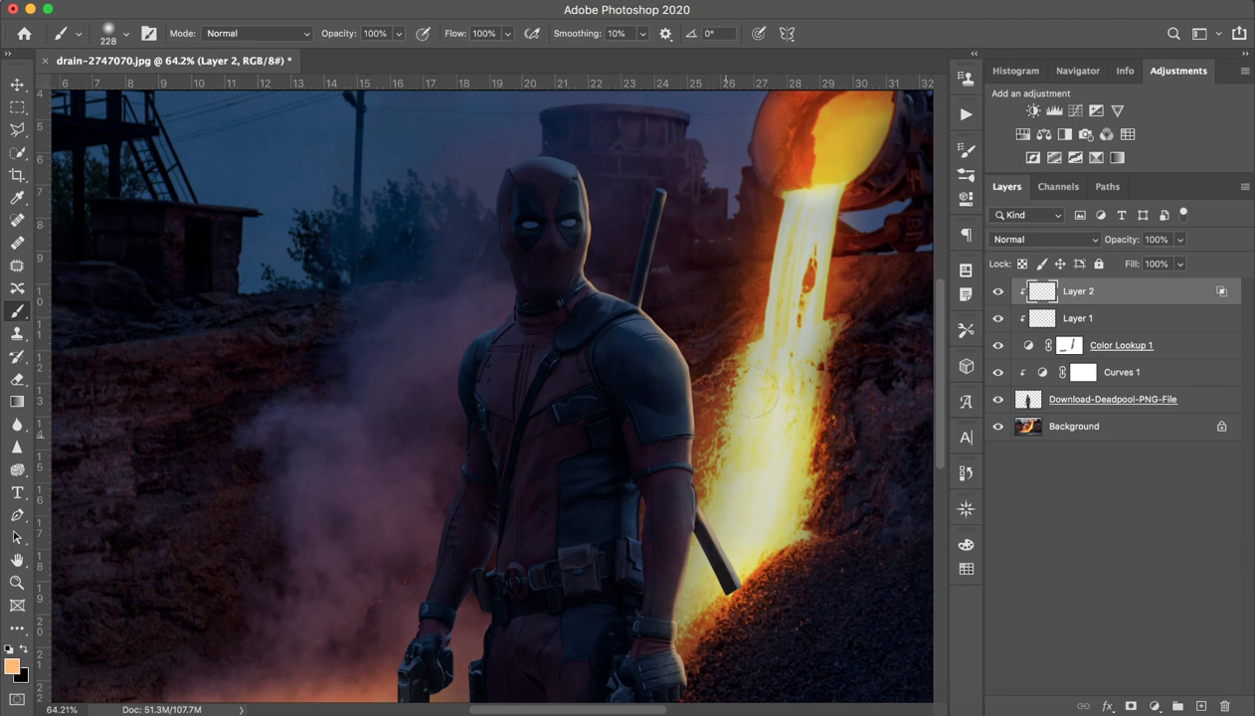
key(z)
drag(697, 287, 636, 288)
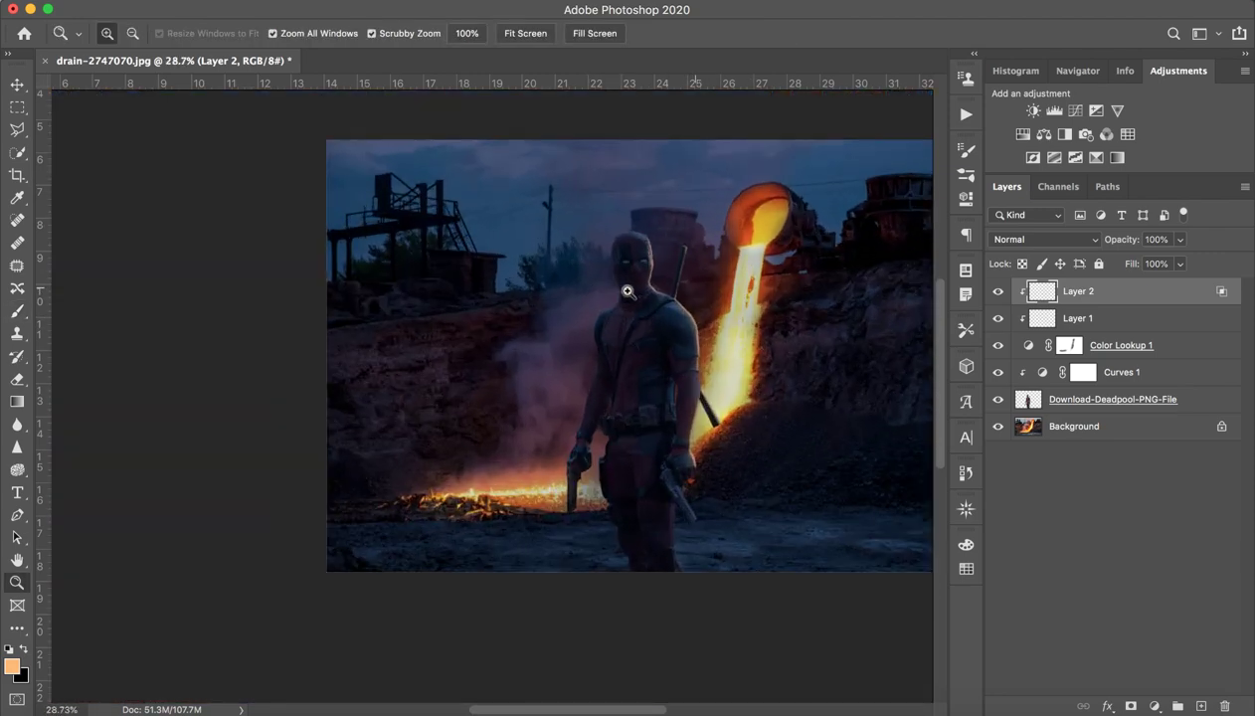
key(b)
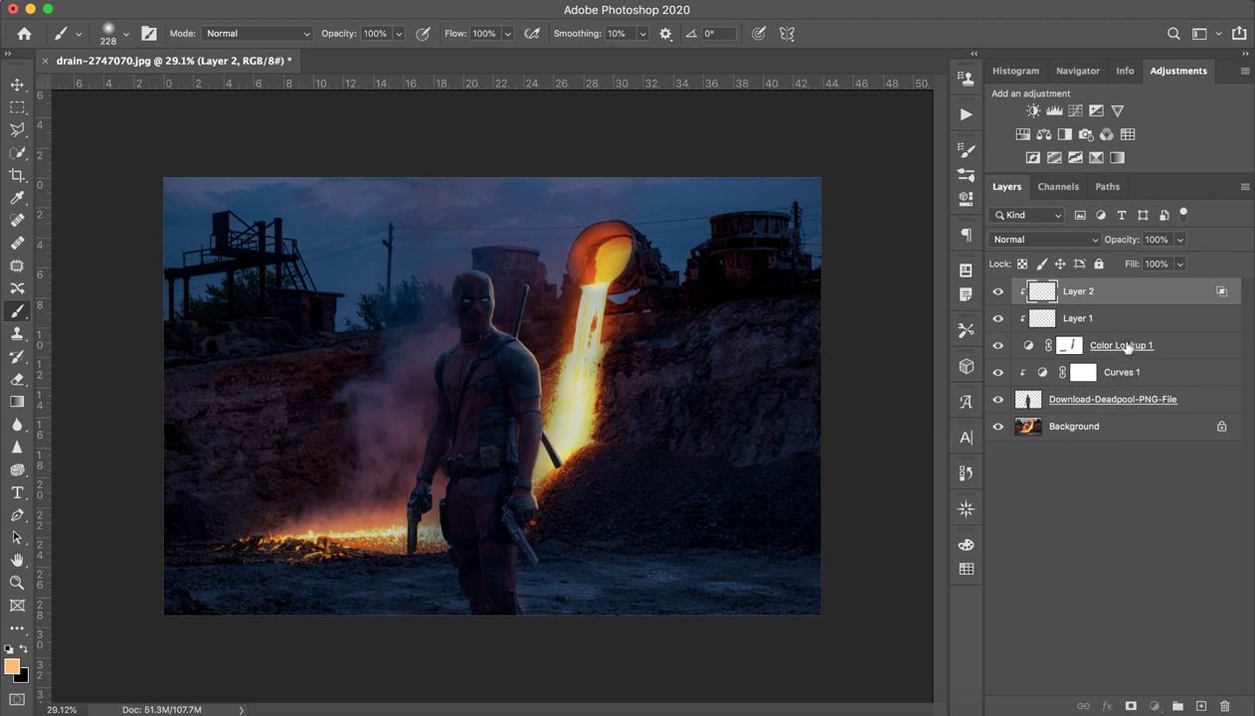
Hide Curves 1 and Color Lookup 1 to compare, then restore the Color Lookup grade.
click(1126, 345)
click(1121, 372)
click(998, 372)
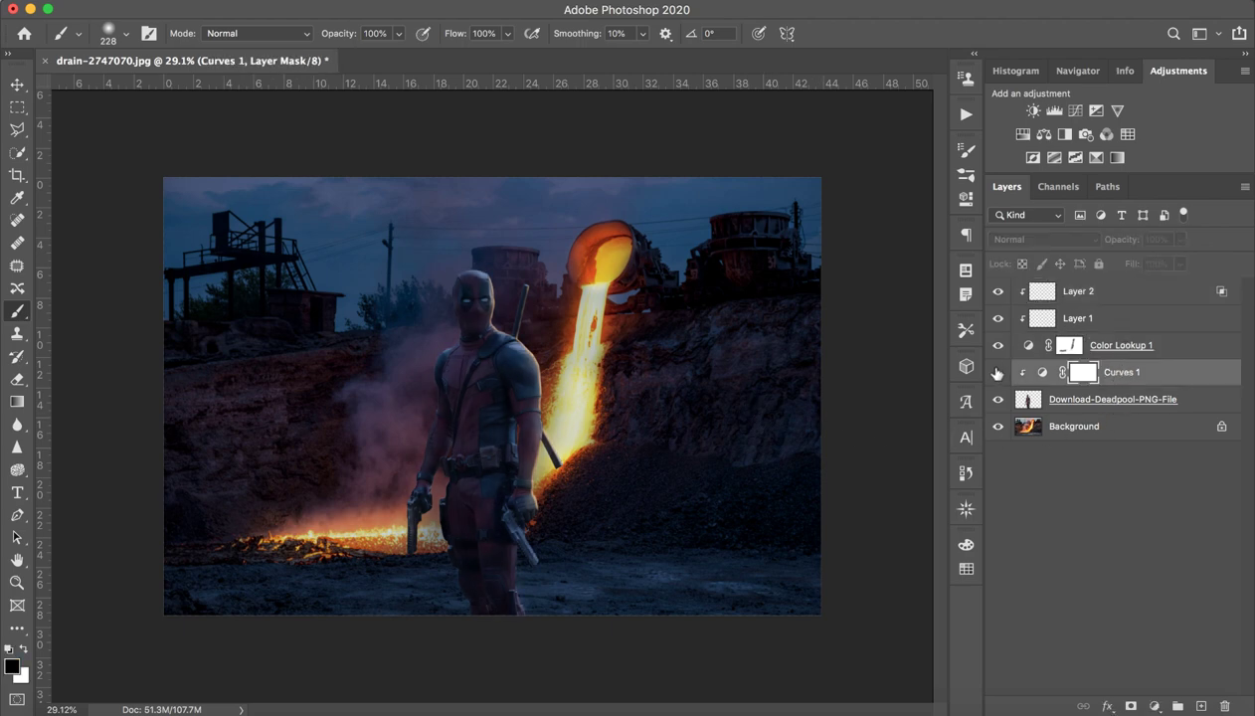
click(995, 346)
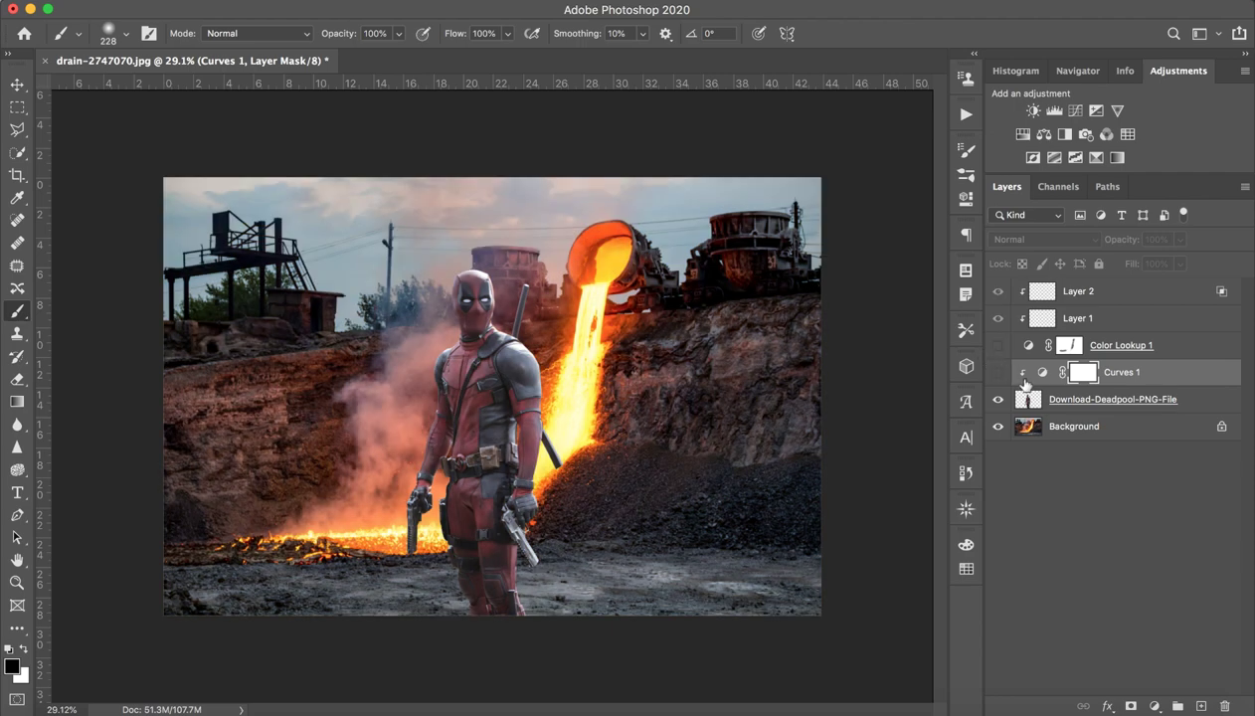
click(1183, 348)
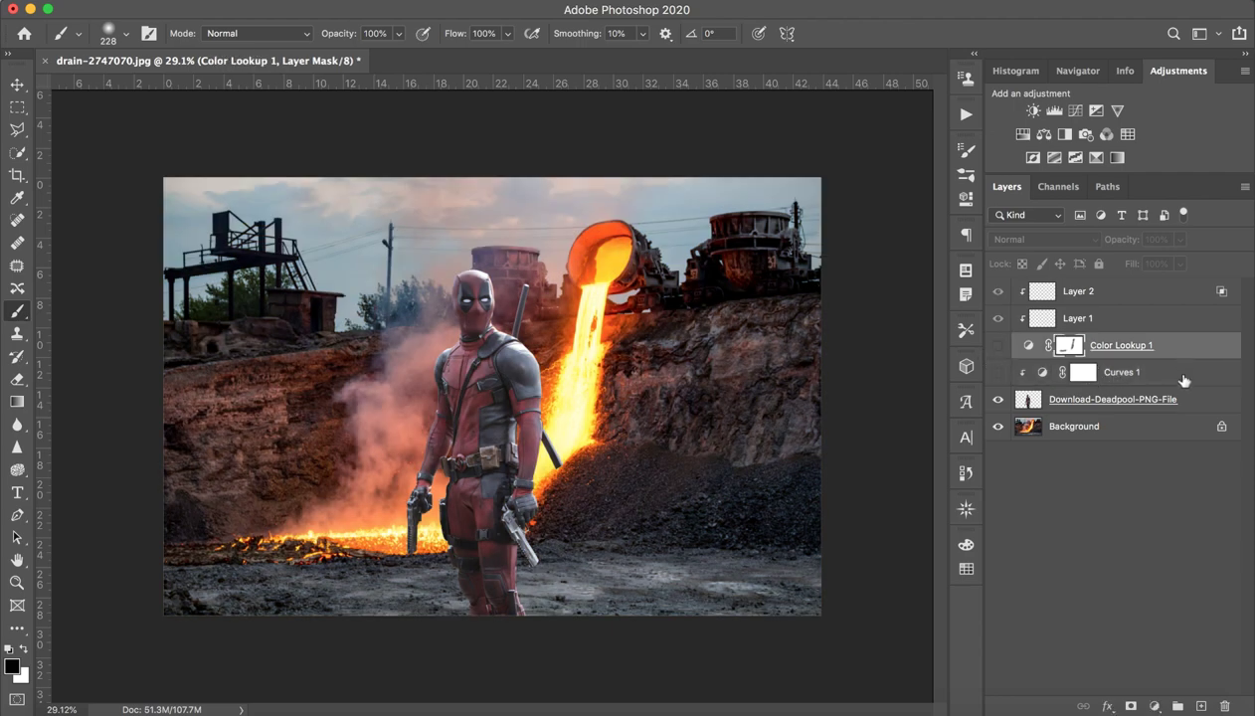
click(1183, 376)
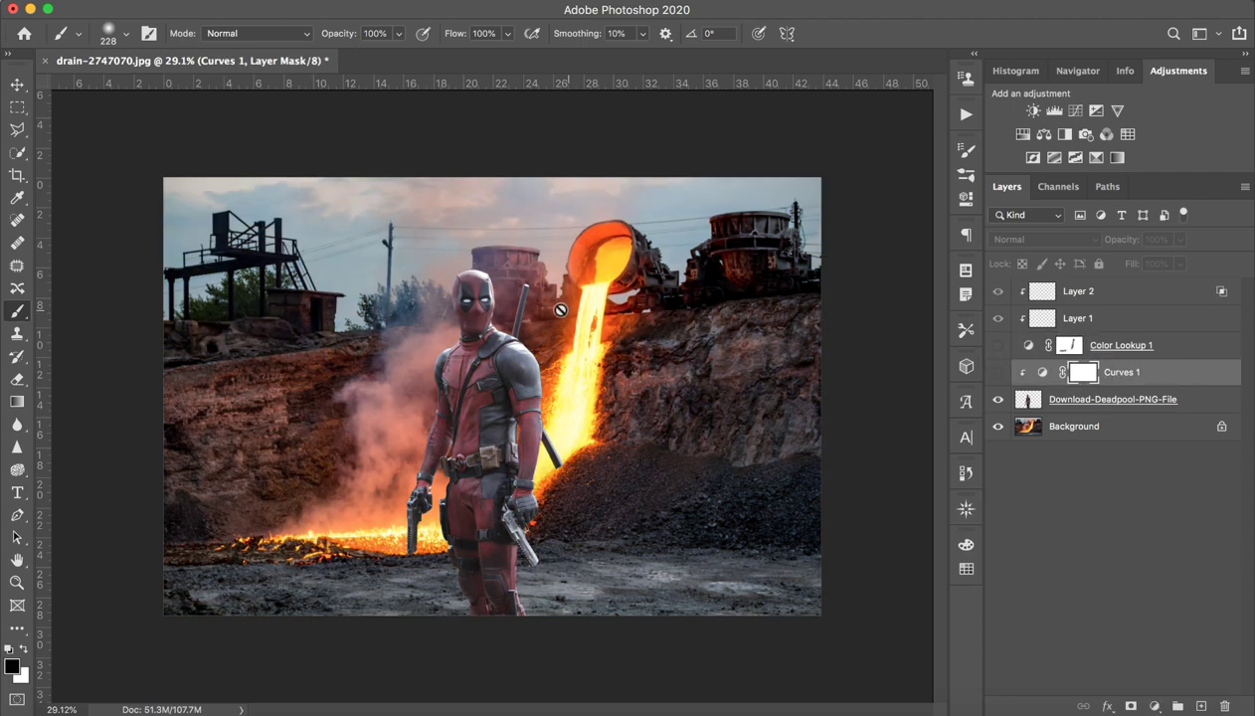
click(997, 345)
Release Layer 1 and Layer 2 from the clipping mask, with Curves 1 and Color Lookup 1 visible.
click(1006, 318)
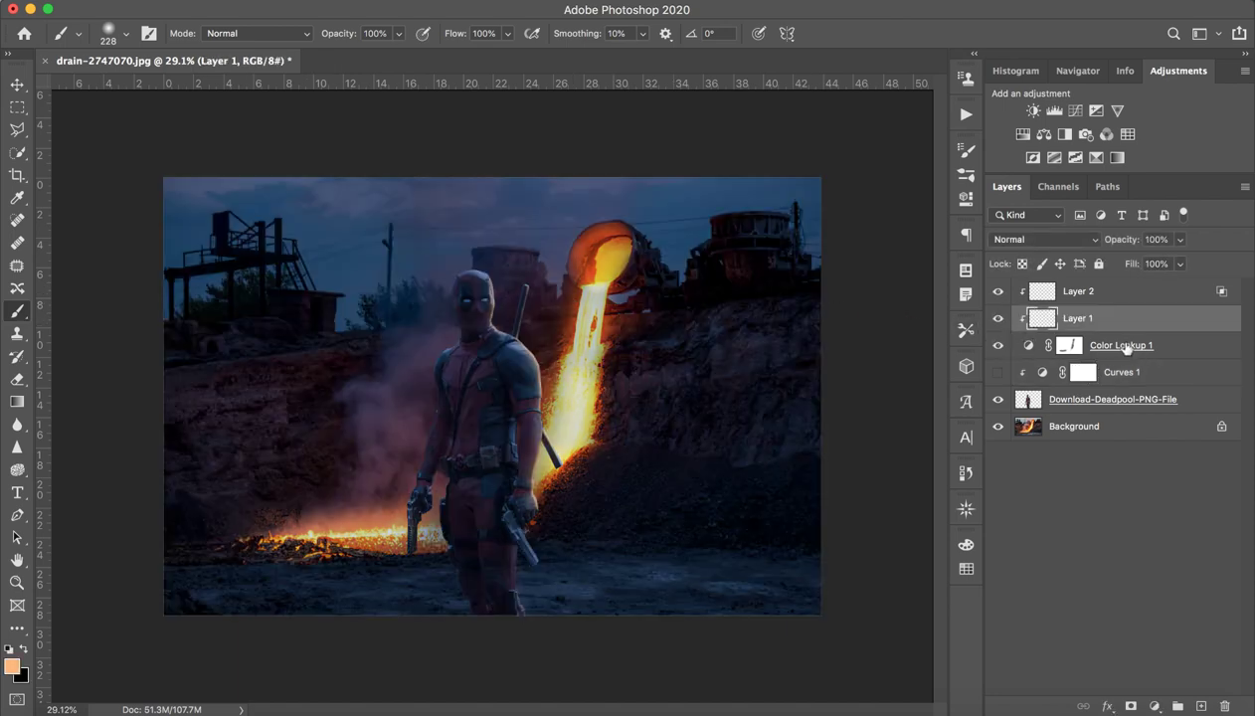
alt+click(1119, 323)
click(997, 345)
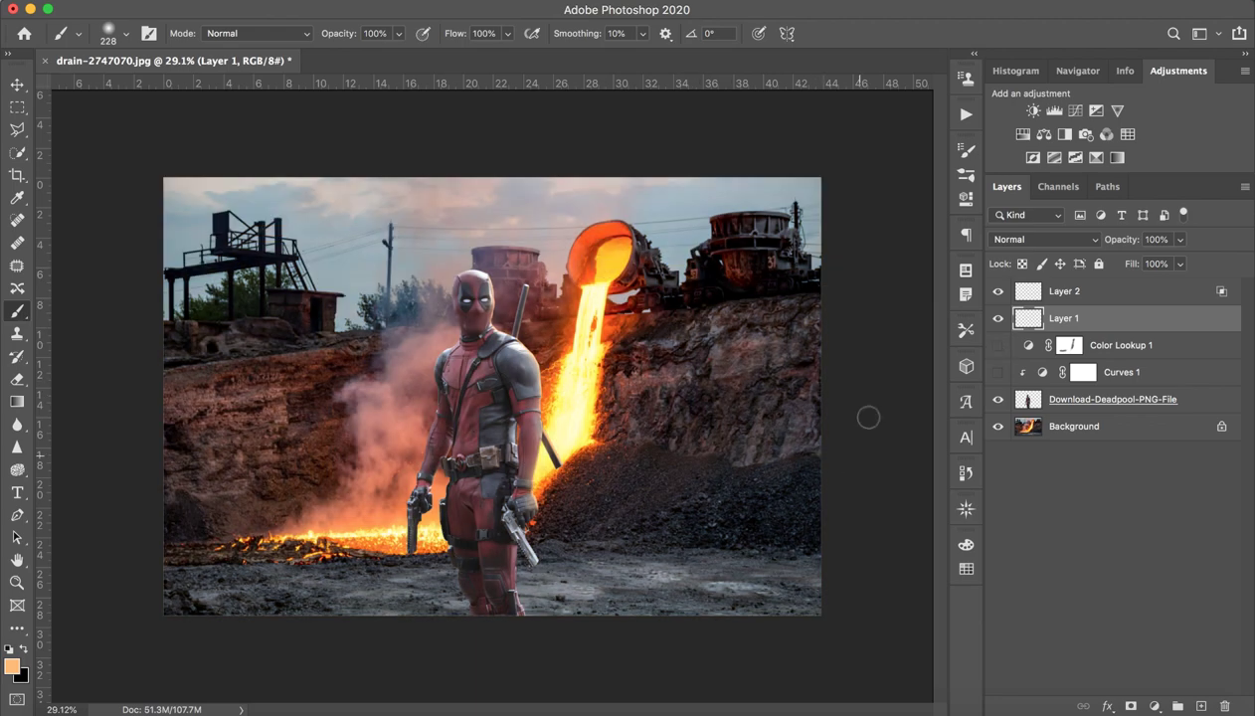
click(997, 371)
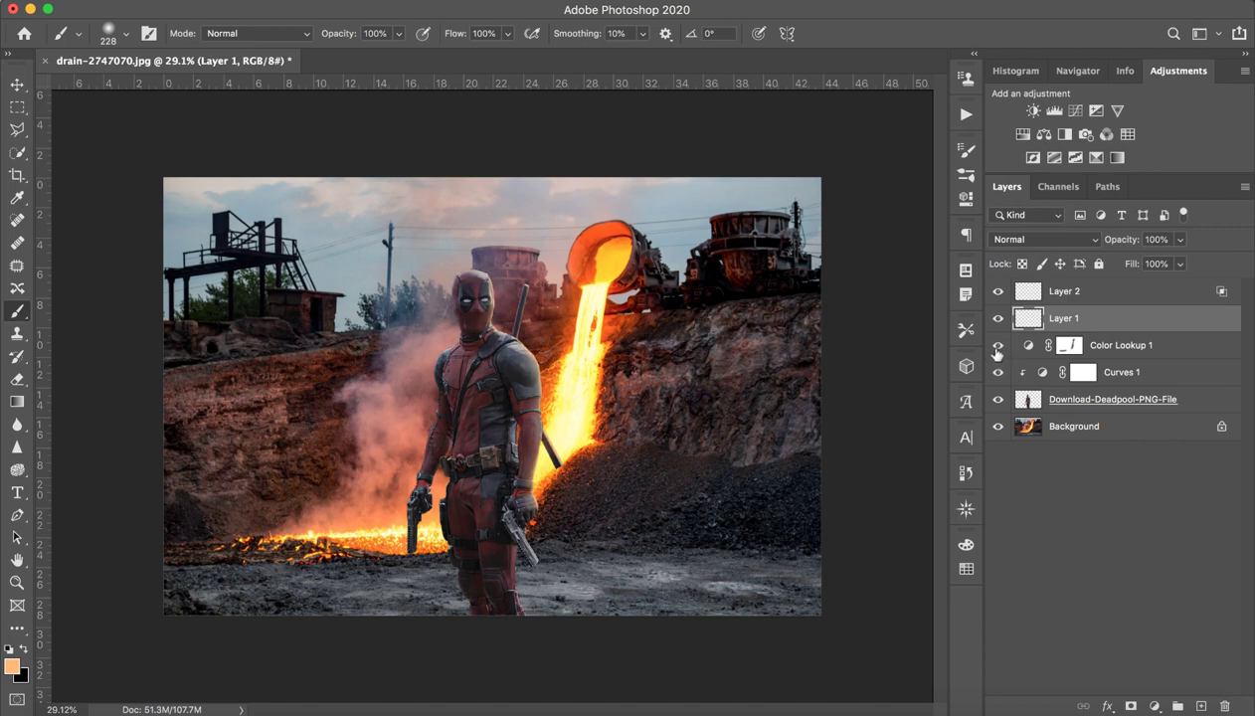
click(997, 345)
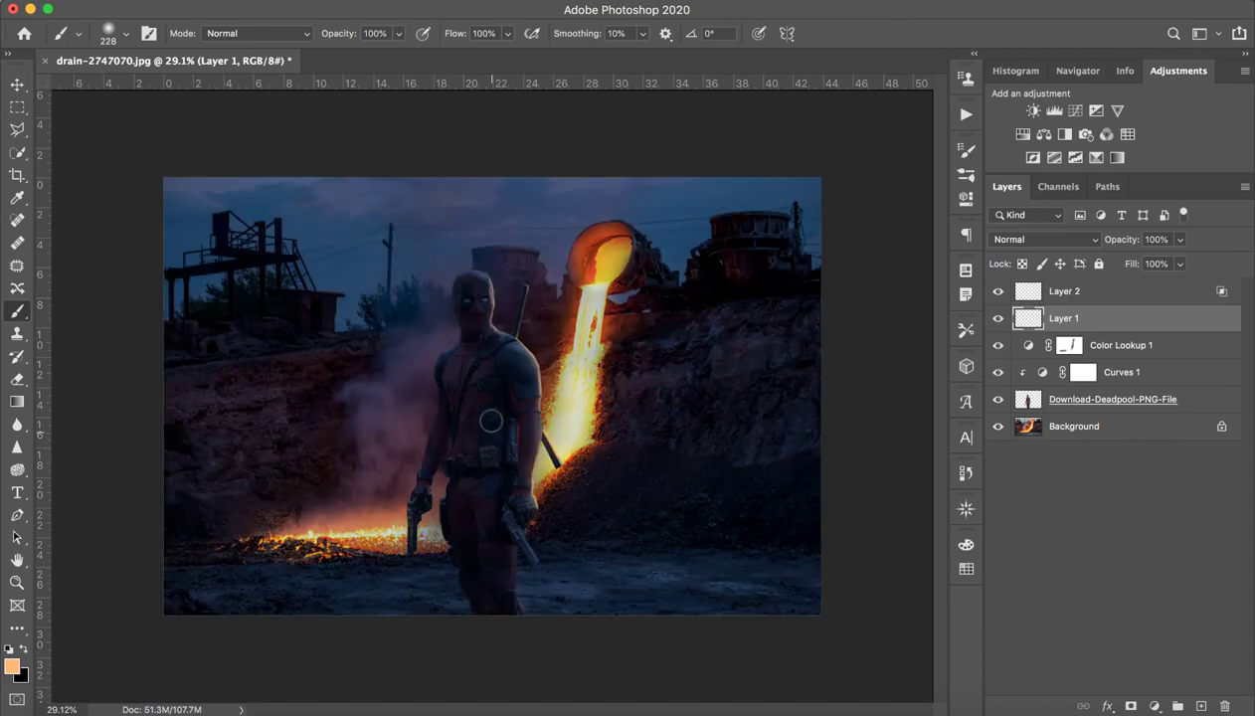
Fit the image and paint a large 816 px orange glow around the pouring ladle on Layer 1.
key(z)
mouse_move(515, 285)
mouse_down()
mouse_move(586, 230)
mouse_move(511, 239)
mouse_move(576, 270)
mouse_move(666, 232)
mouse_up()
key(ctrl+r)
key(b)
mouse_move(589, 265)
mouse_down()
mouse_move(616, 234)
mouse_move(557, 298)
mouse_move(588, 223)
mouse_up()
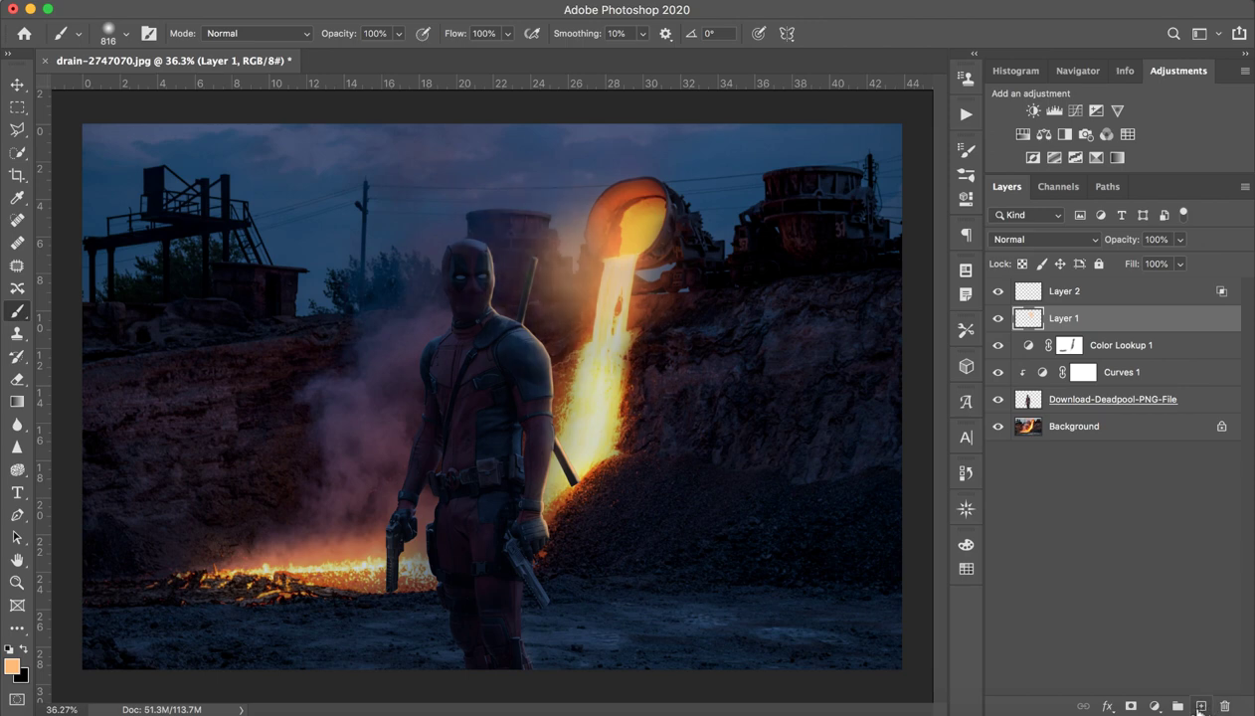
Add Layer 3 just above Background and paint orange glow around Deadpool's head and right side.
click(1200, 705)
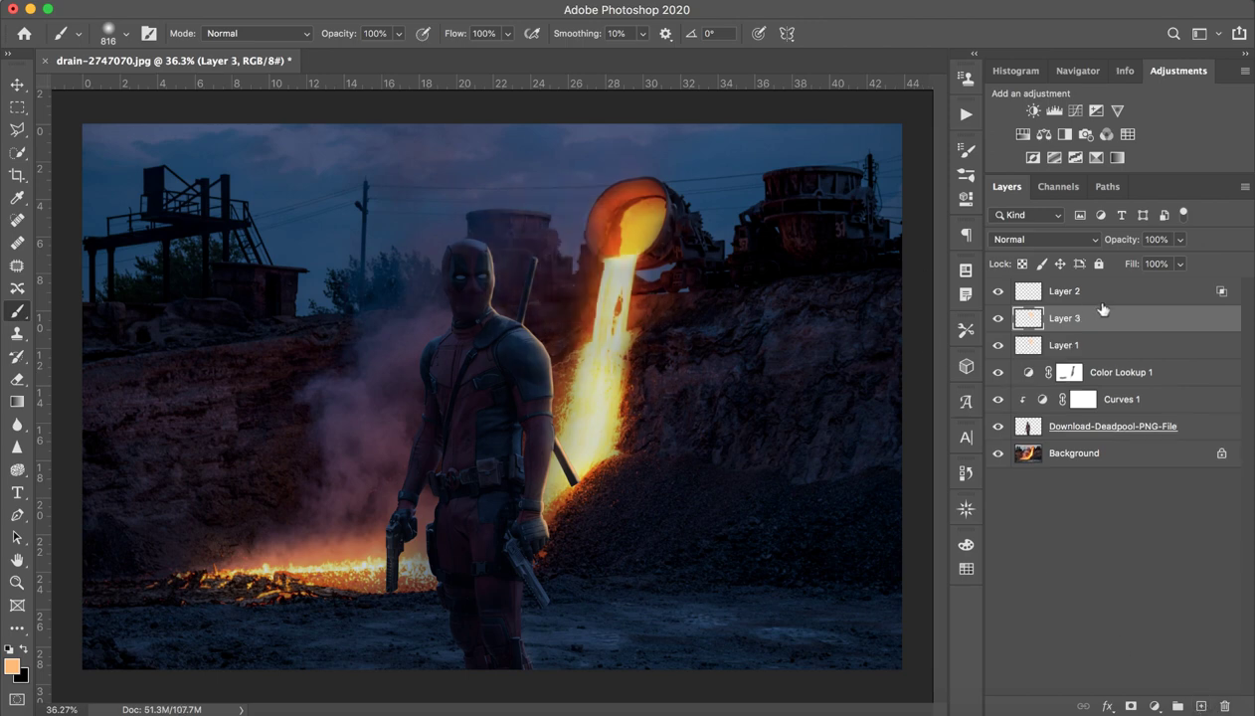
drag(1107, 315, 1109, 439)
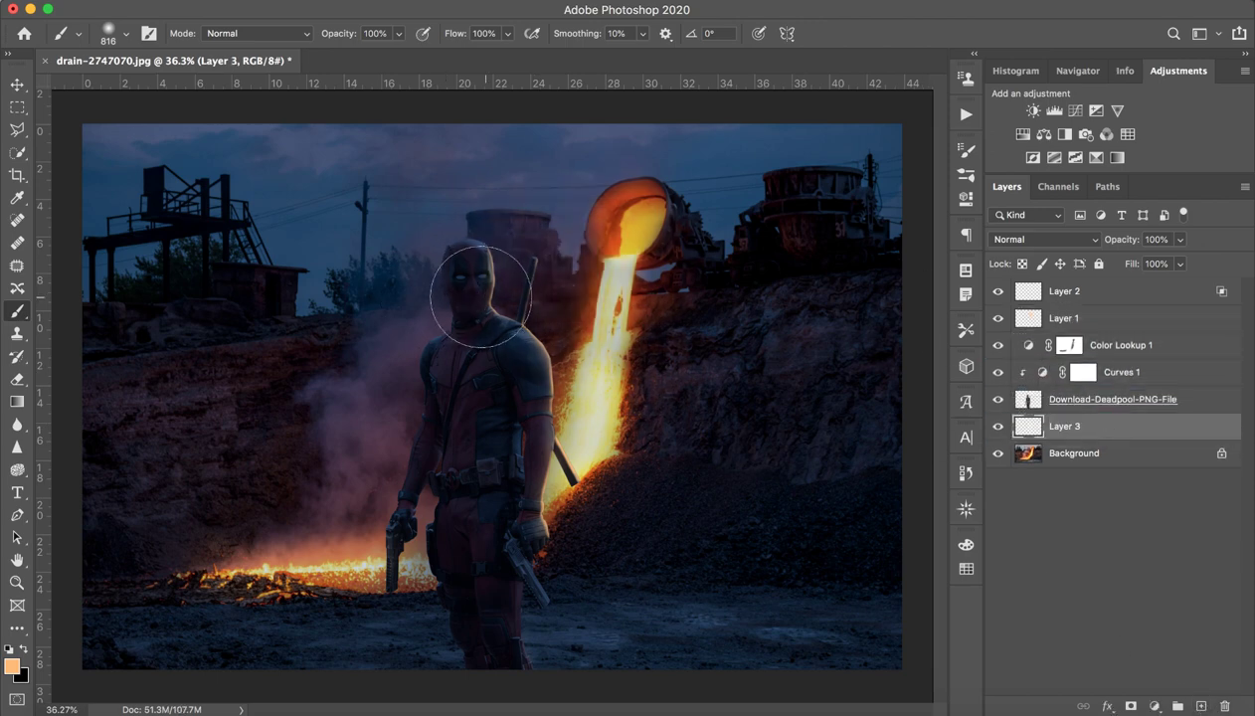
drag(504, 297, 529, 474)
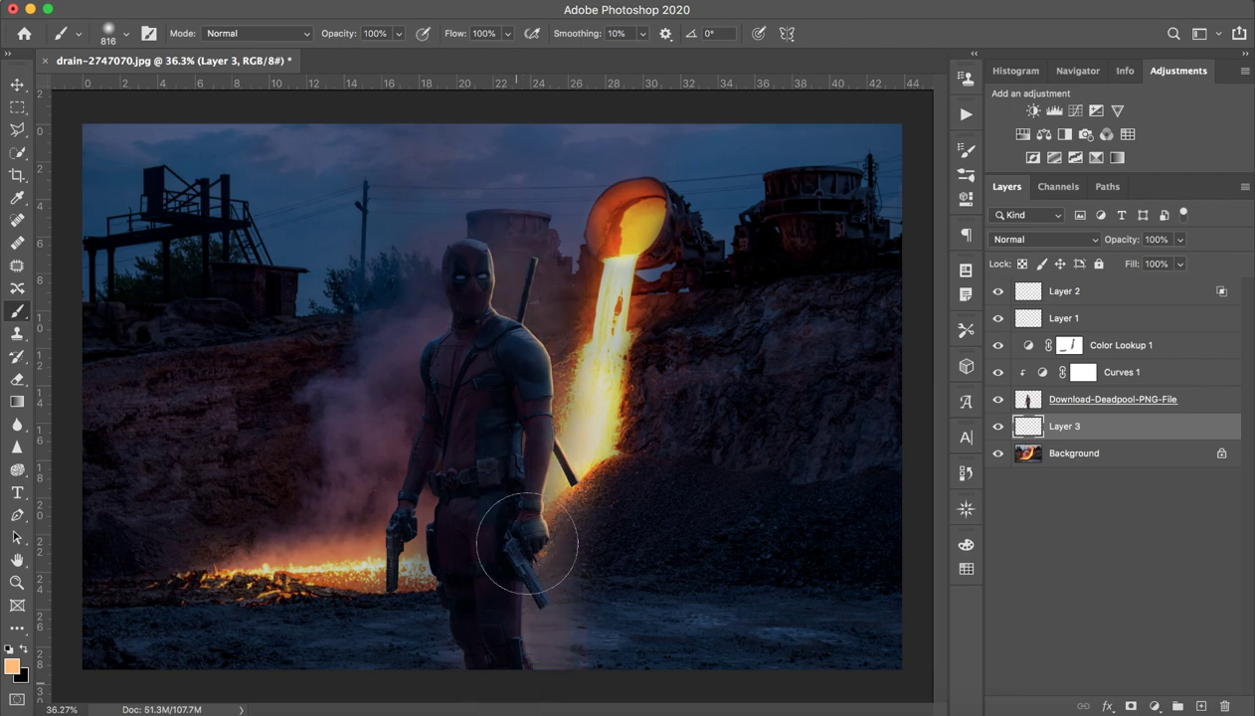
drag(490, 279, 518, 350)
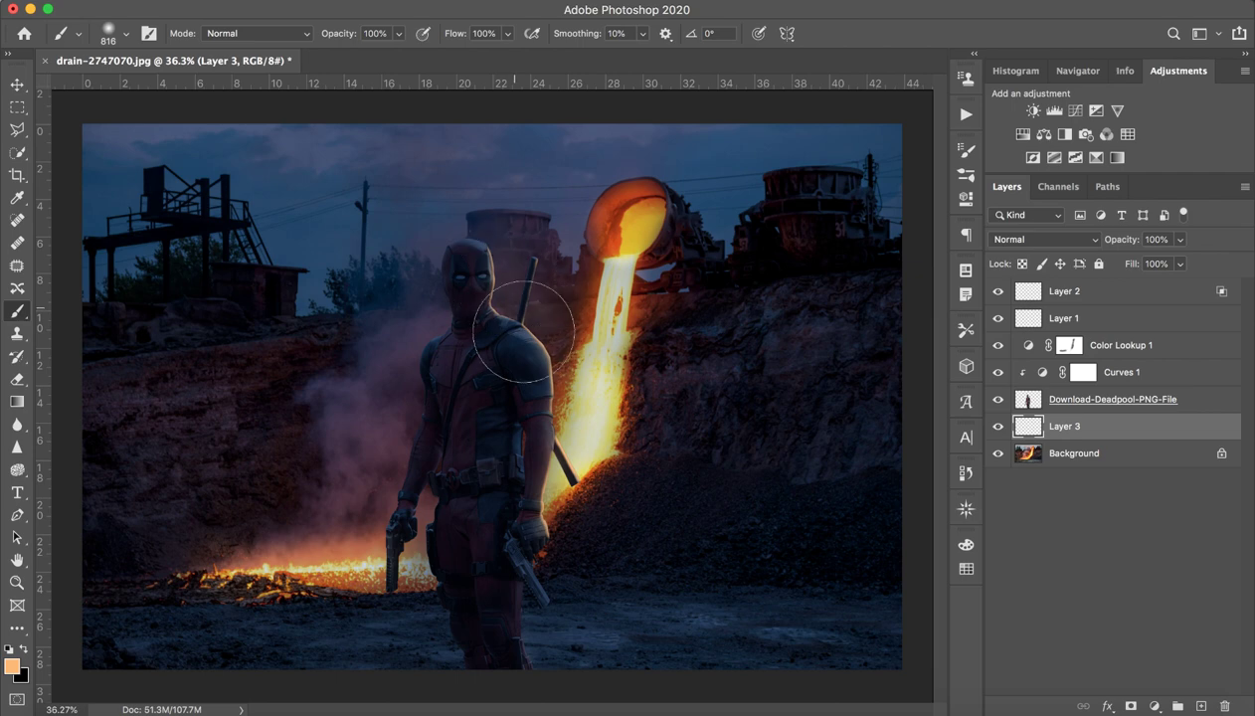
Fit the image in the window and hide Layer 3 to compare the glow.
key(z)
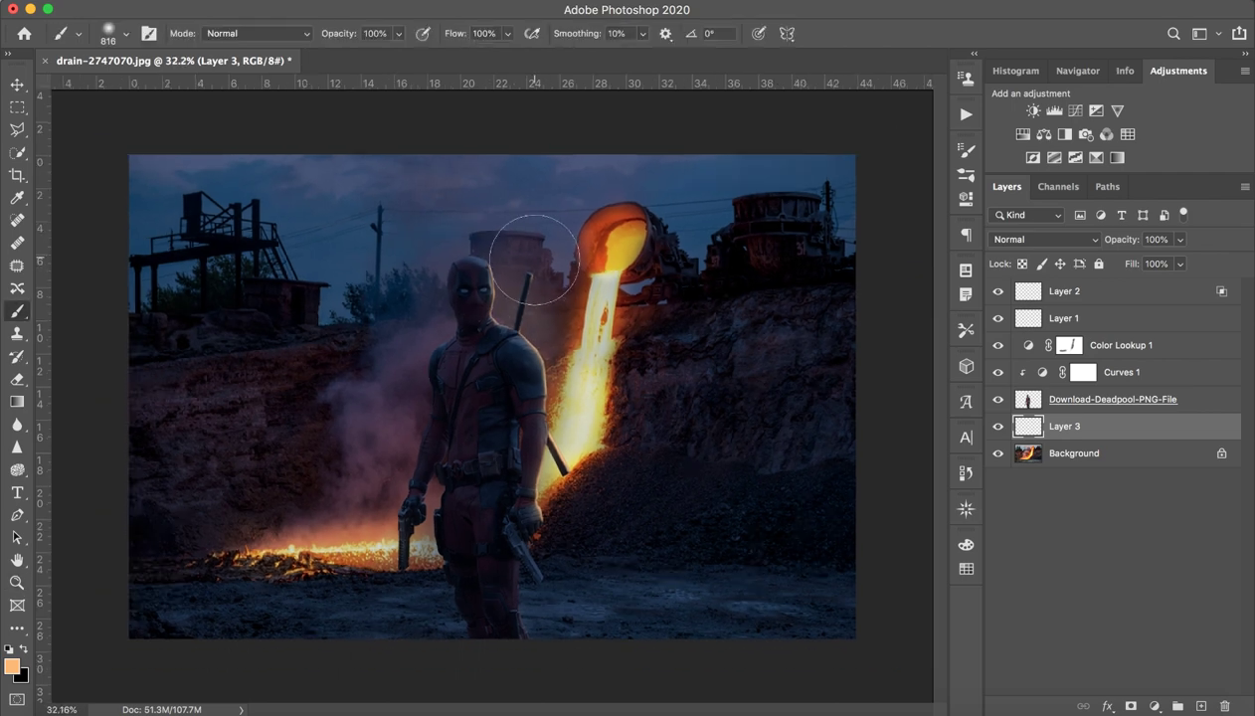
mouse_move(574, 279)
mouse_down()
mouse_move(492, 323)
mouse_move(512, 323)
mouse_move(514, 352)
mouse_up()
key(b)
key(z)
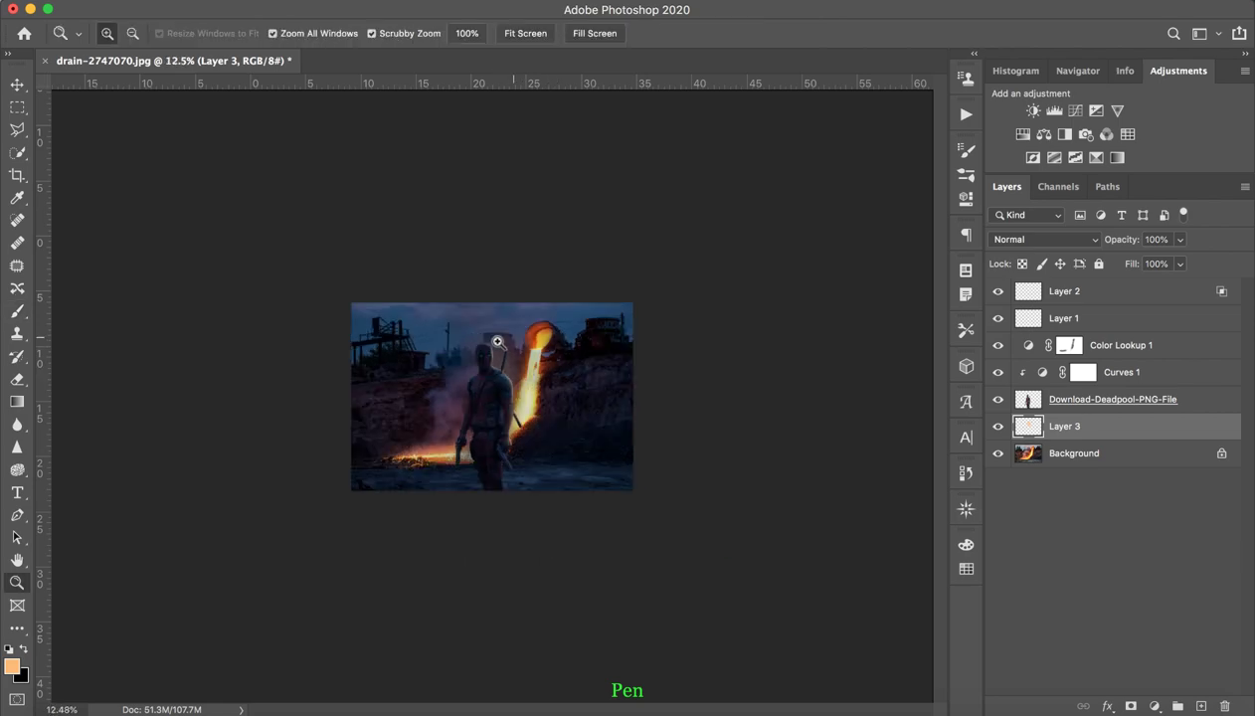
key(super+r)
key(b)
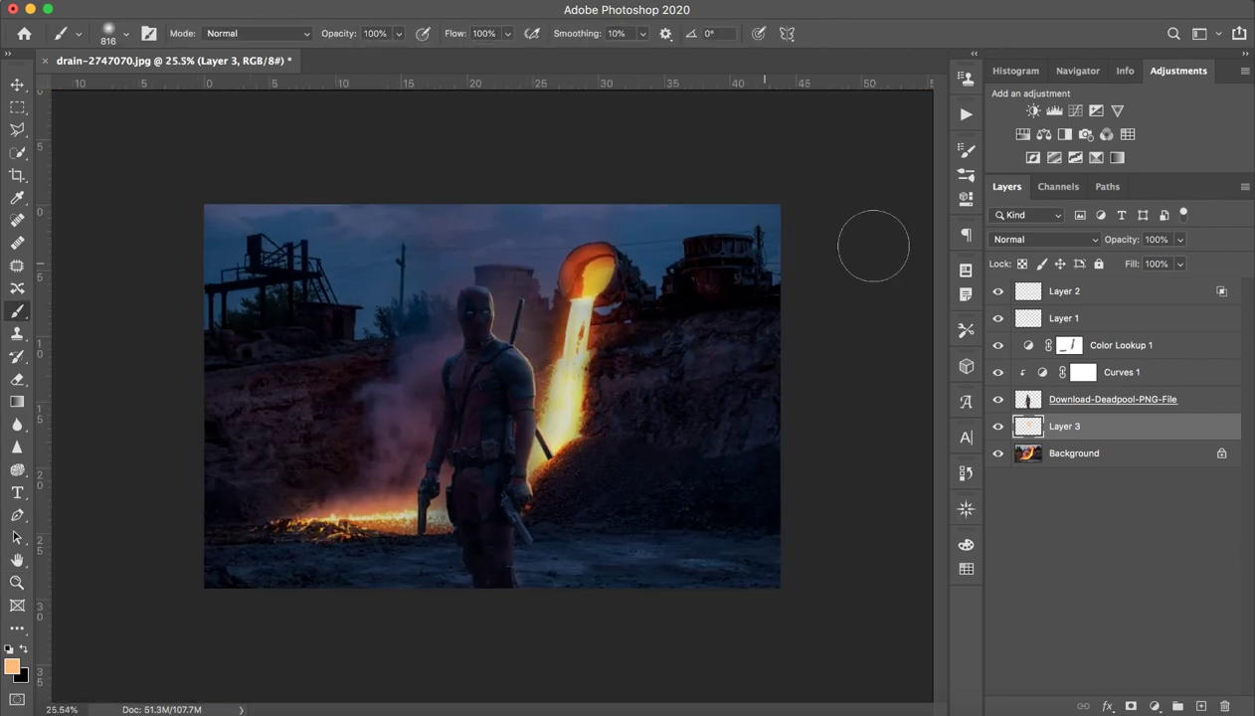
click(1002, 423)
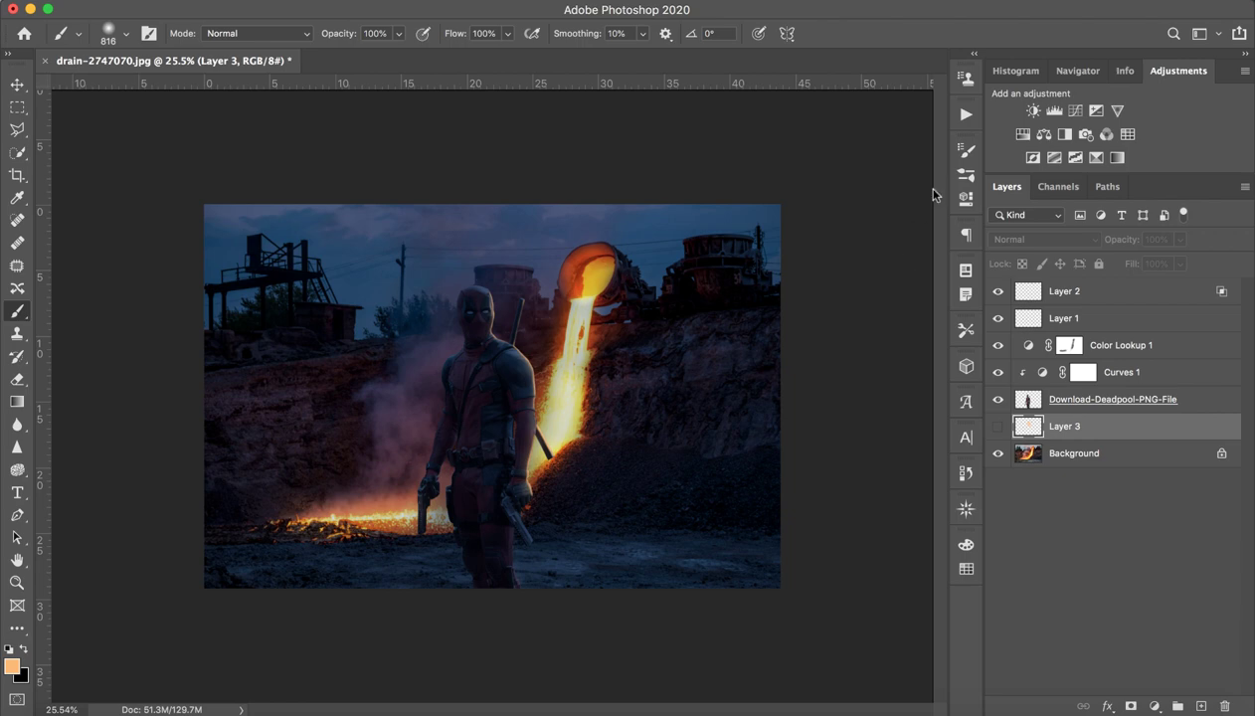
Select Layer 2 through Curves 1 together after inspecting Deadpool up close.
click(1083, 291)
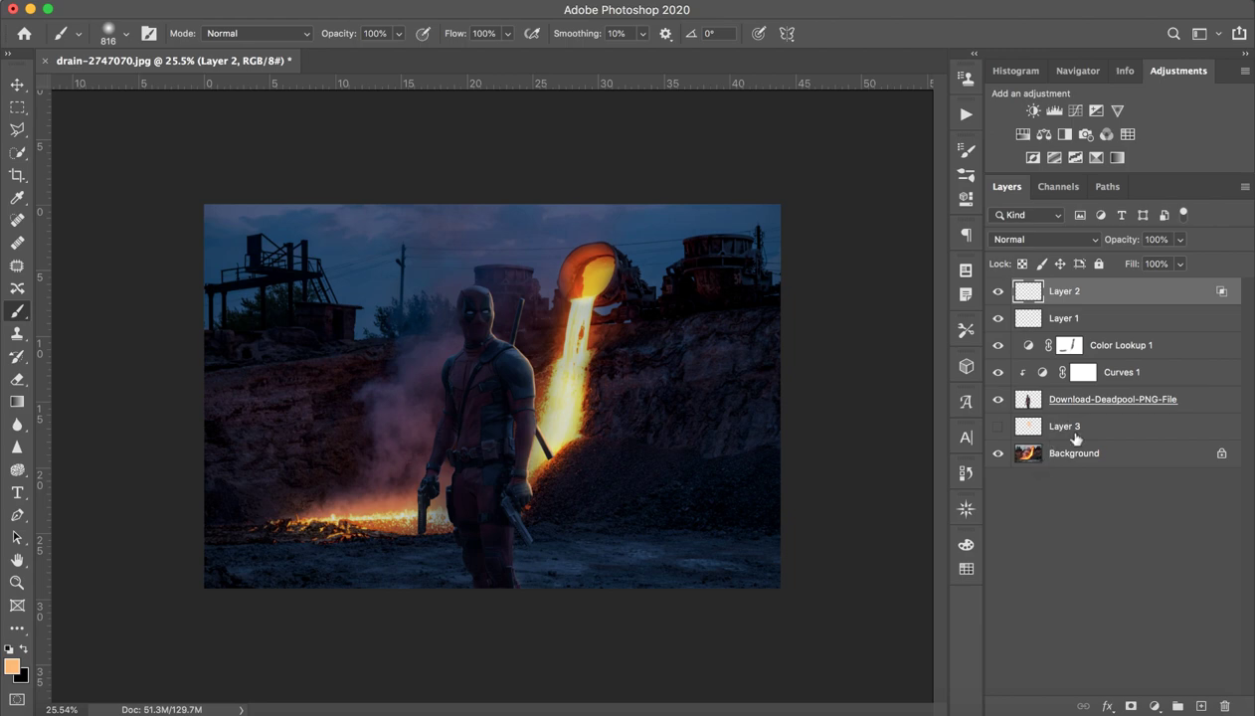
key(z)
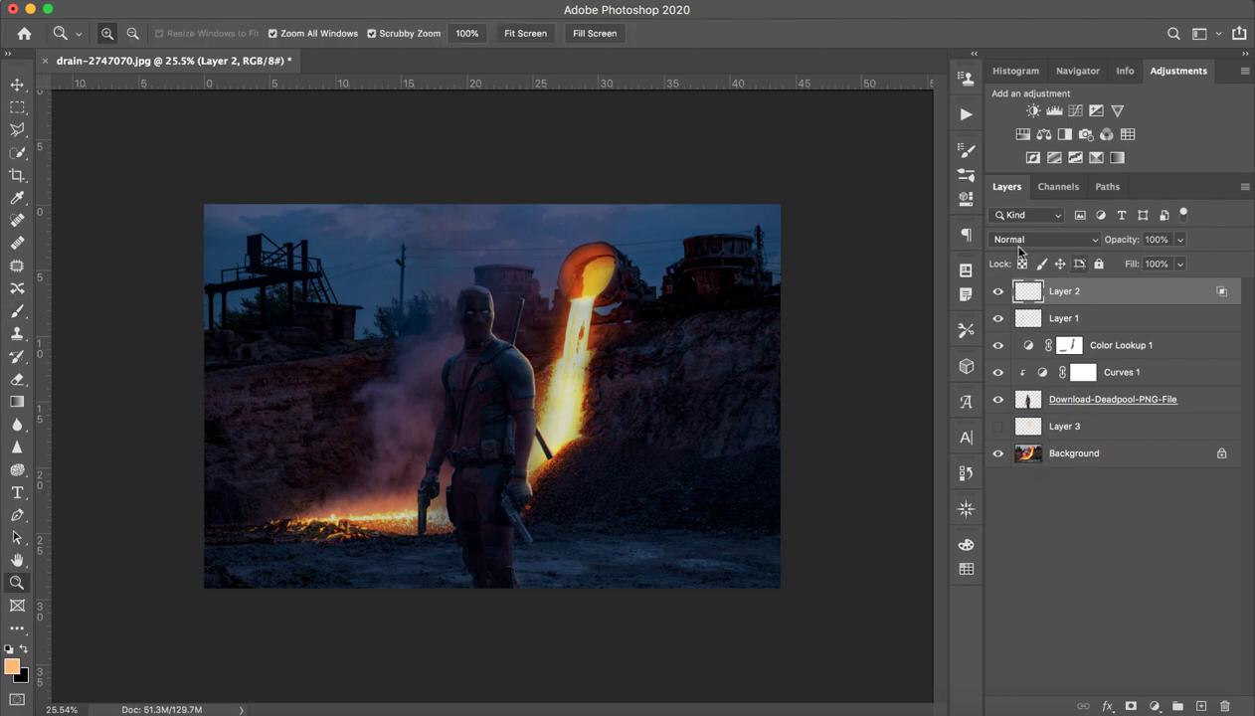
mouse_move(482, 327)
mouse_down()
mouse_move(541, 323)
mouse_move(497, 325)
mouse_up()
key(b)
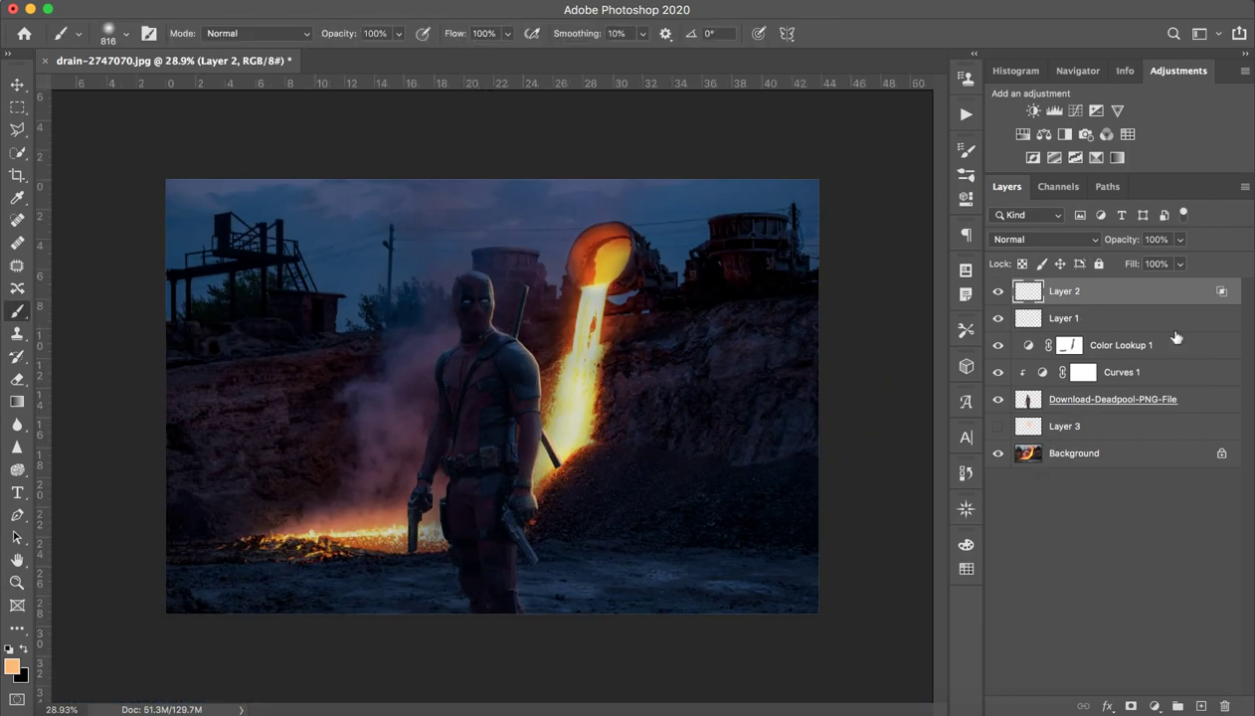
shift+click(1112, 370)
Delete the selected grading layers and Layer 3, then select the Deadpool layer.
key(Delete)
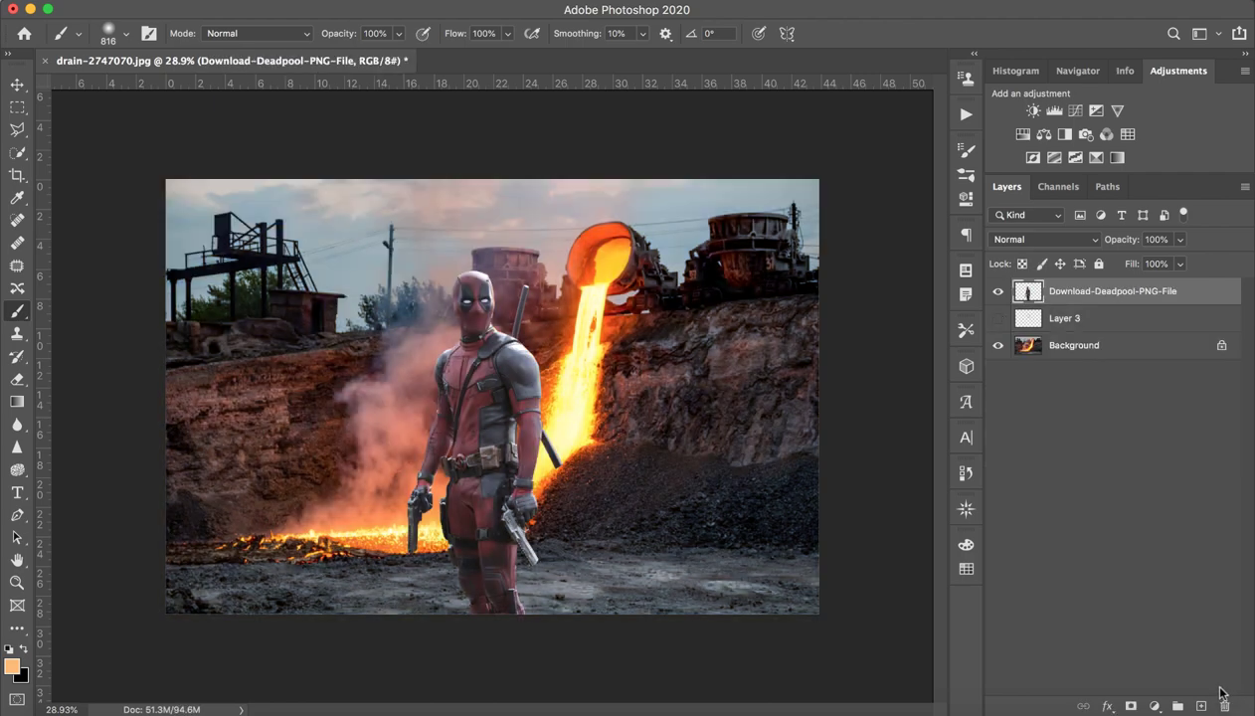
click(1078, 318)
click(1224, 705)
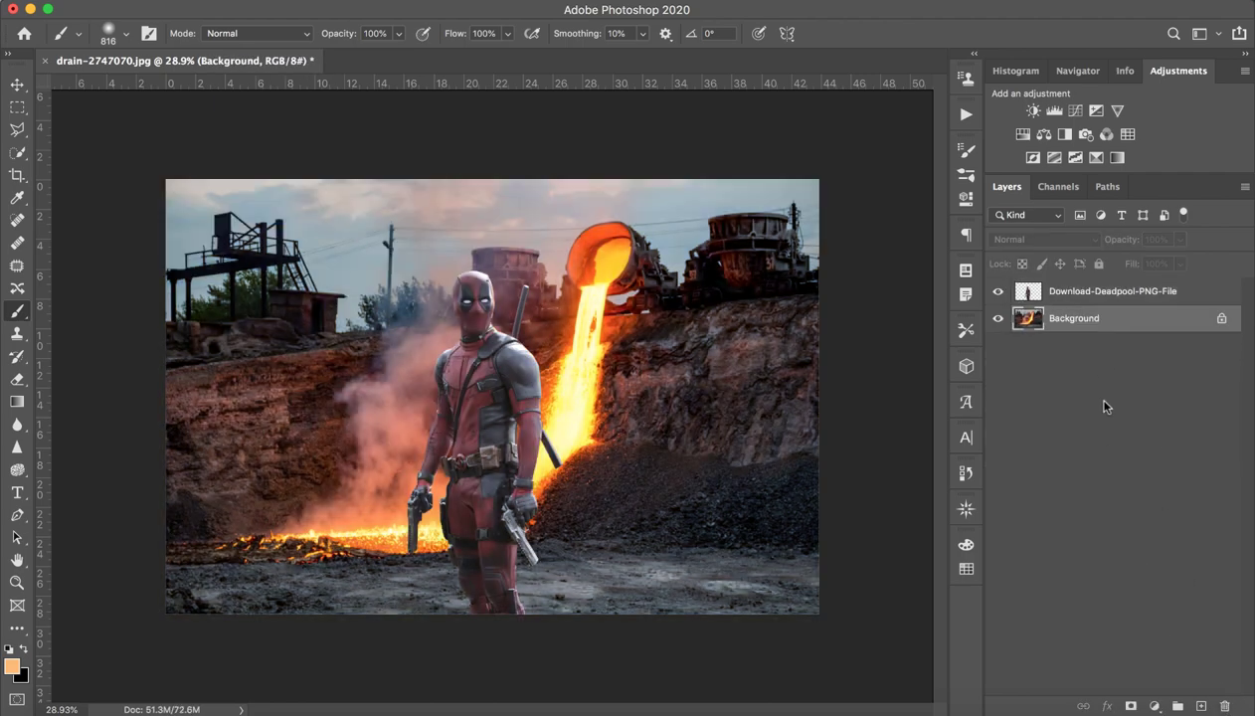
click(1098, 291)
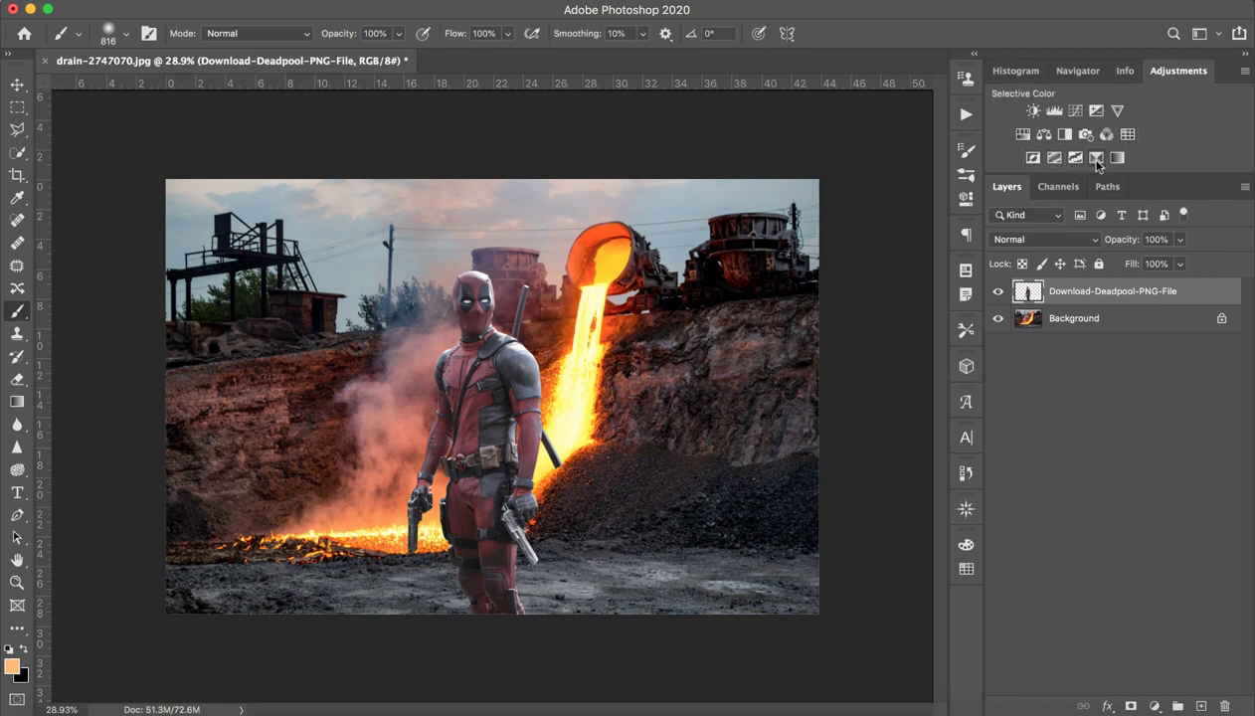
Add a Selective Color clipped to Deadpool, adjusting Blacks and setting Neutrals Black to +9.
click(1096, 158)
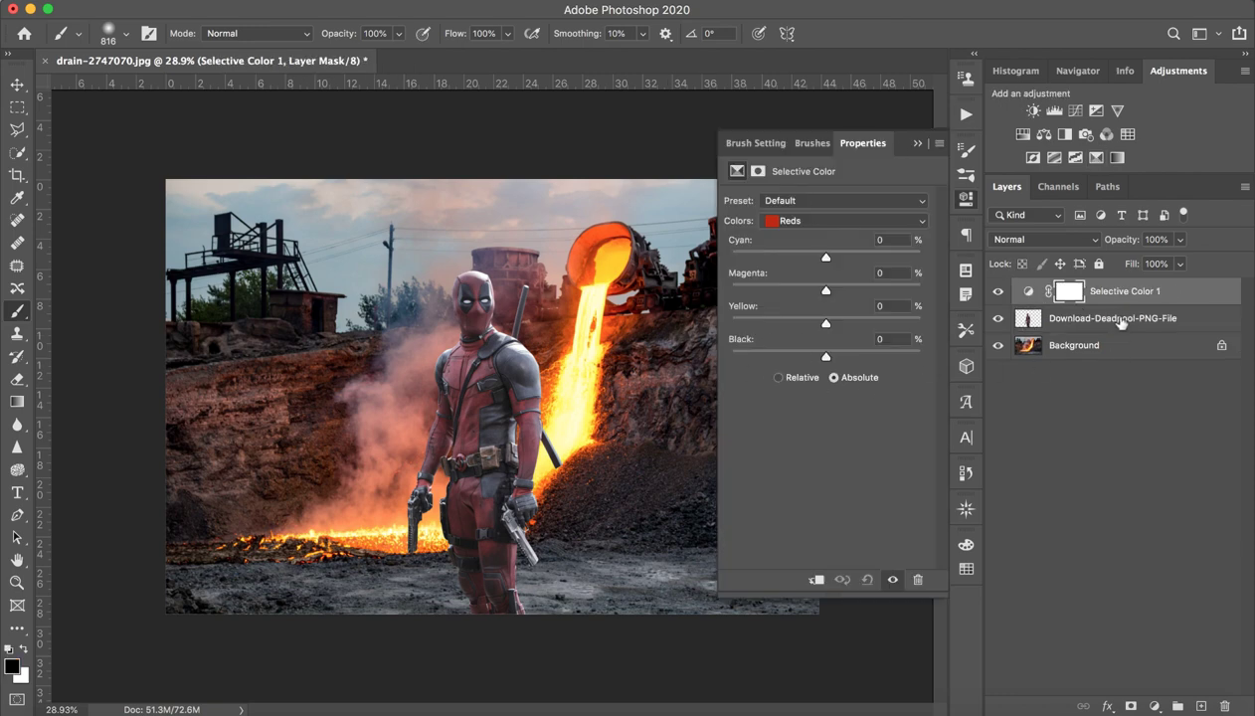
alt+click(1084, 304)
click(797, 222)
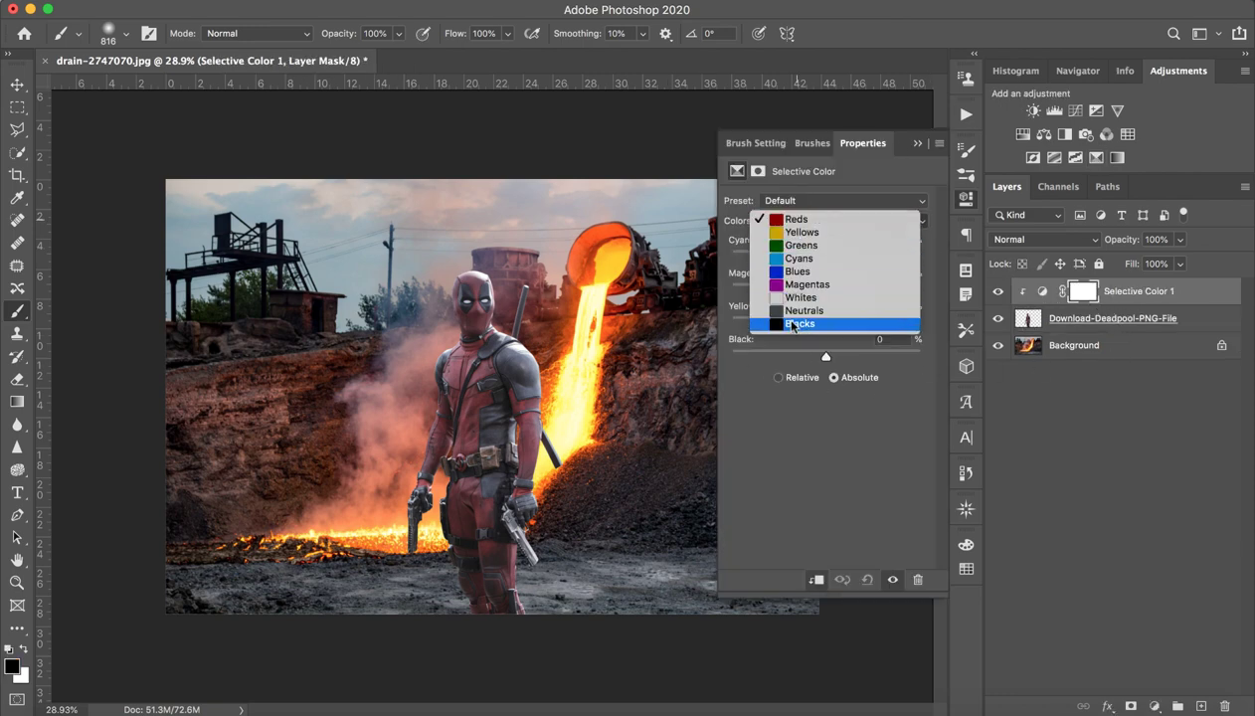
click(813, 322)
mouse_move(825, 356)
mouse_down()
mouse_move(831, 370)
mouse_move(825, 290)
mouse_move(854, 258)
mouse_up()
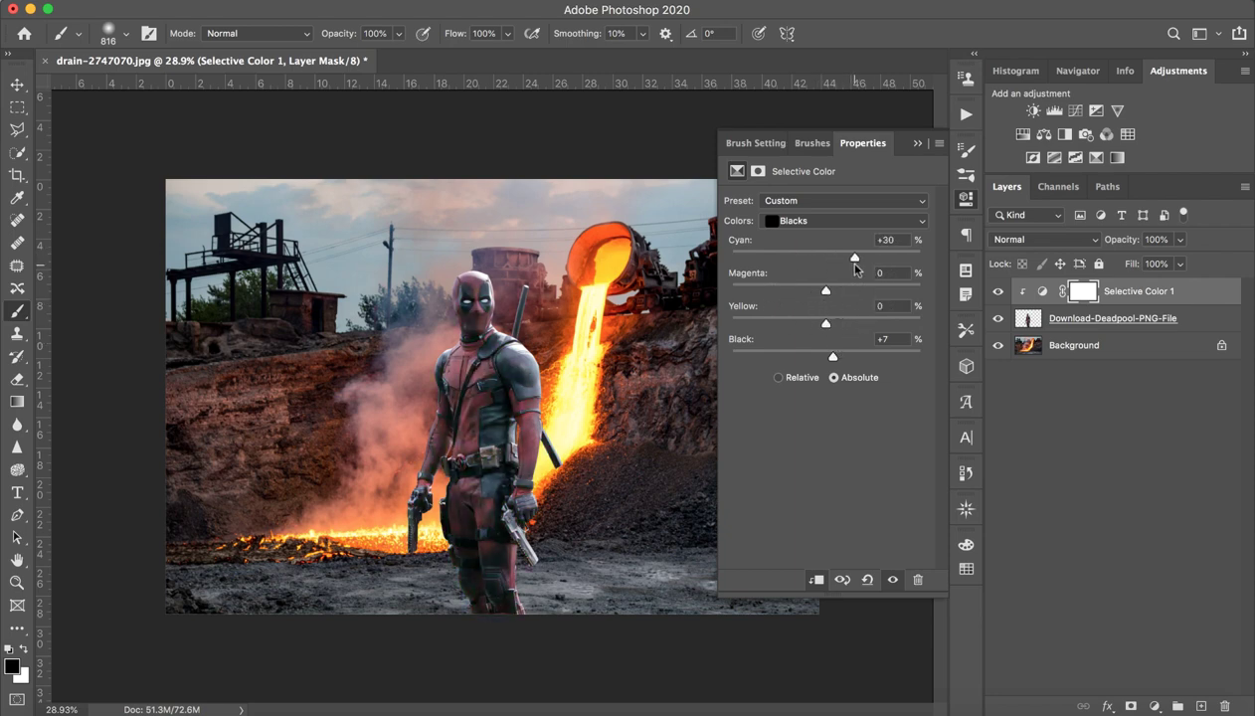
click(817, 222)
click(808, 206)
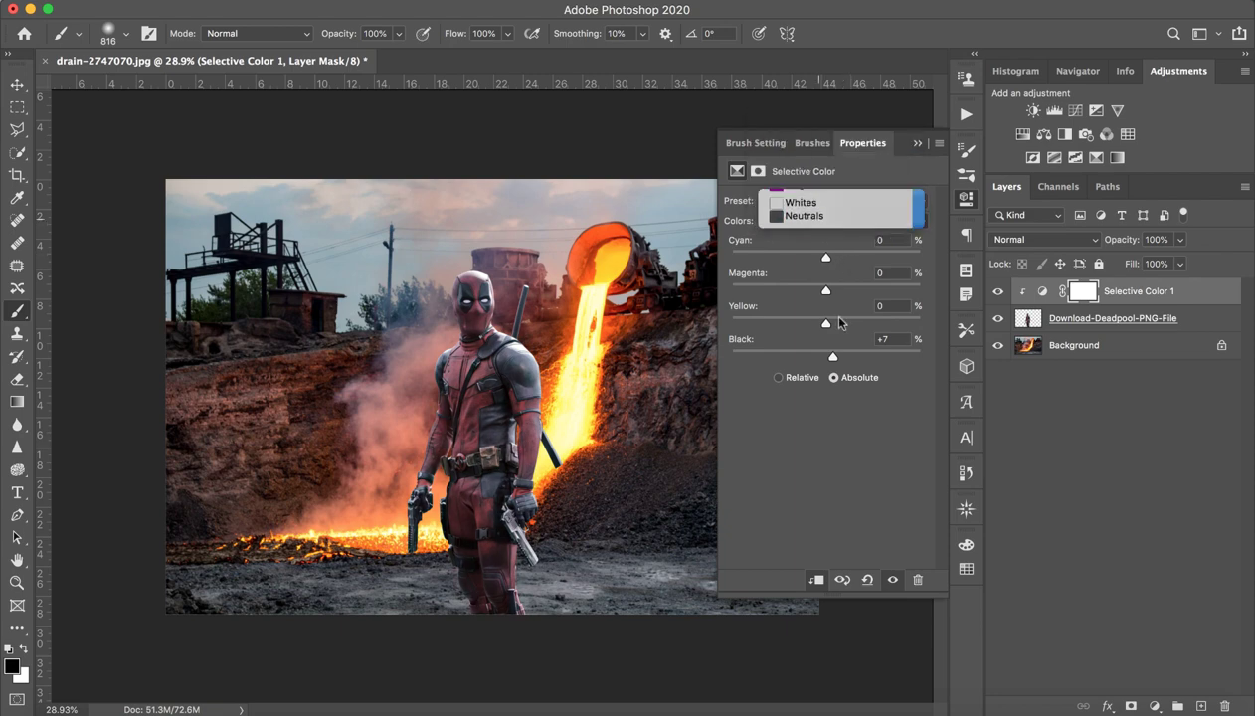
mouse_move(825, 356)
mouse_down()
mouse_move(812, 356)
mouse_move(835, 358)
mouse_up()
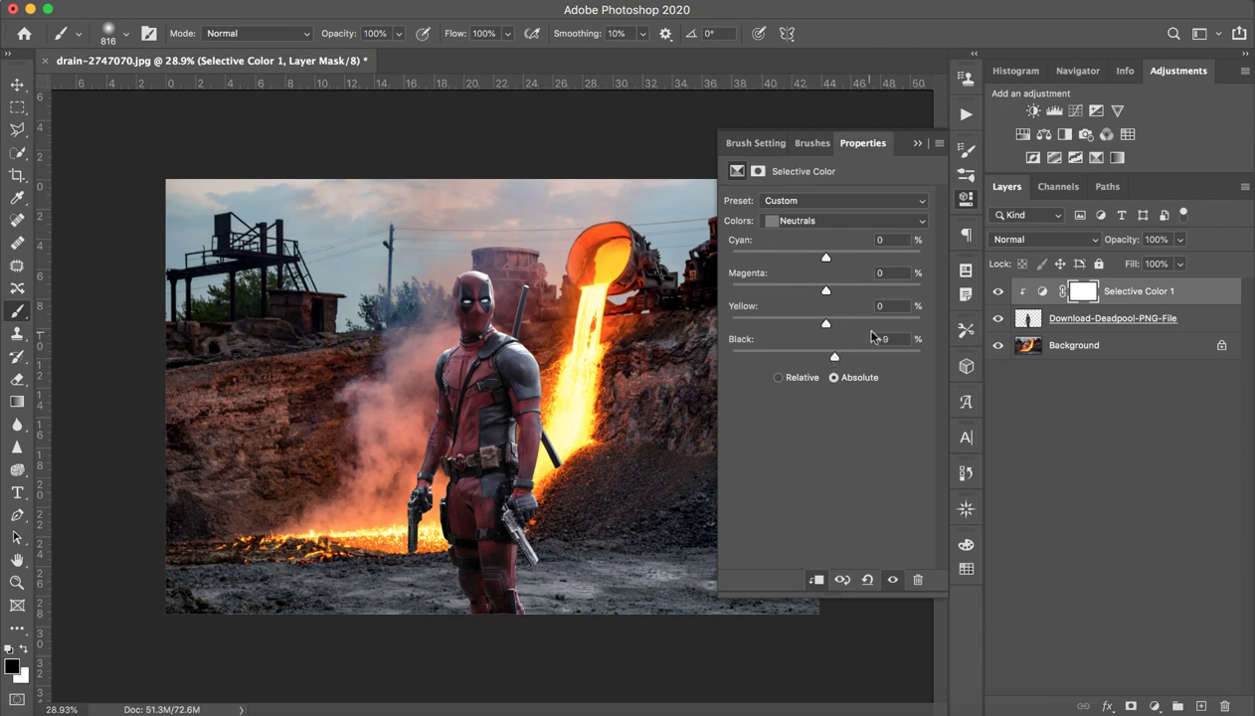
Toggle Selective Color on and off to compare, then hide the Deadpool layer.
click(997, 291)
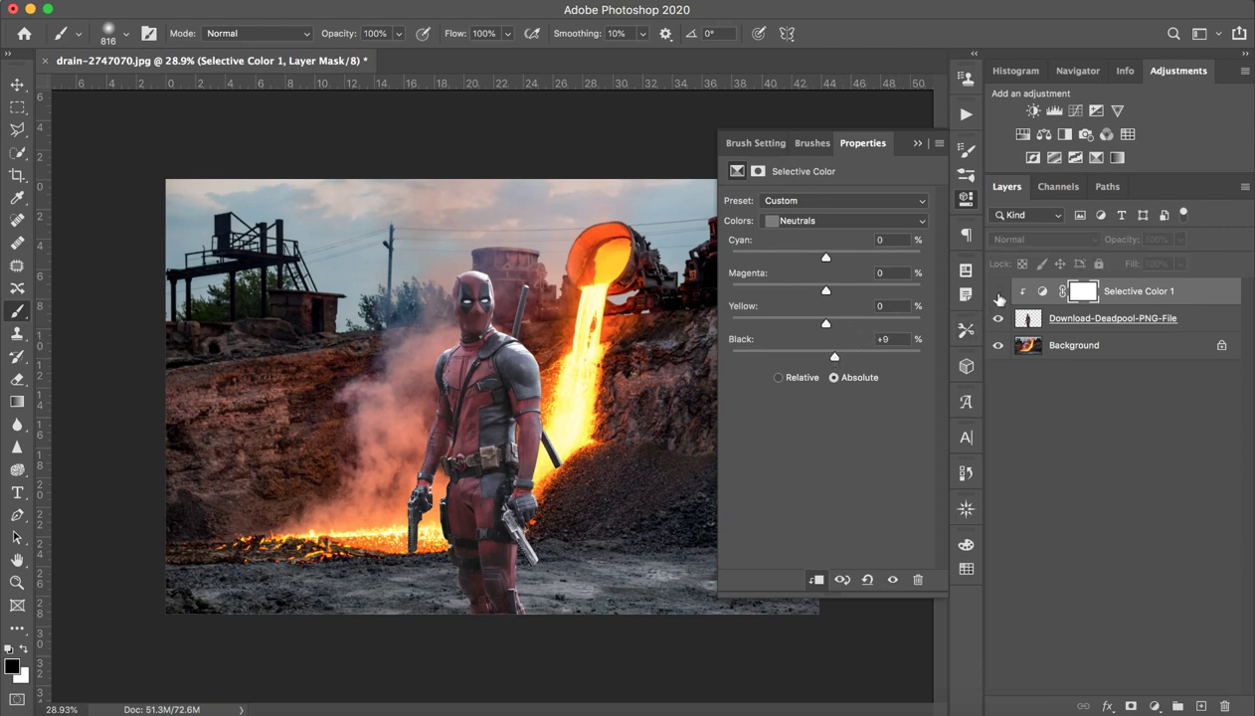
click(997, 291)
click(997, 291)
click(998, 291)
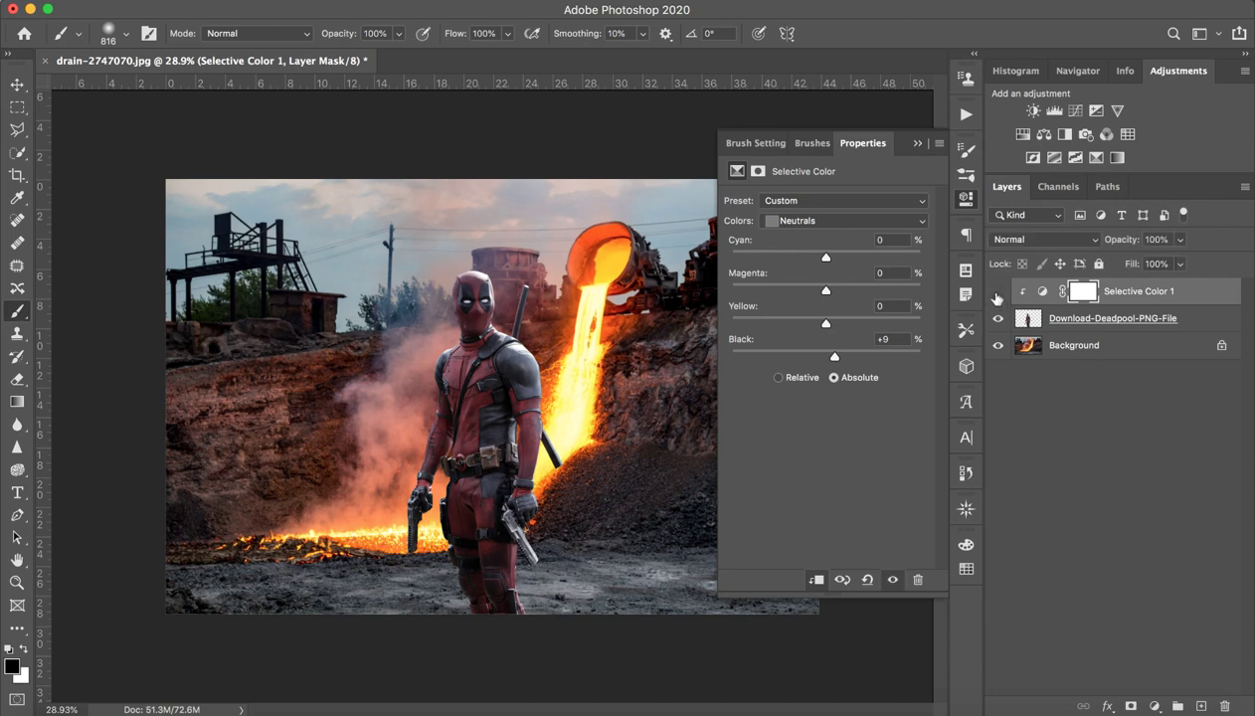
click(997, 294)
click(995, 294)
click(915, 143)
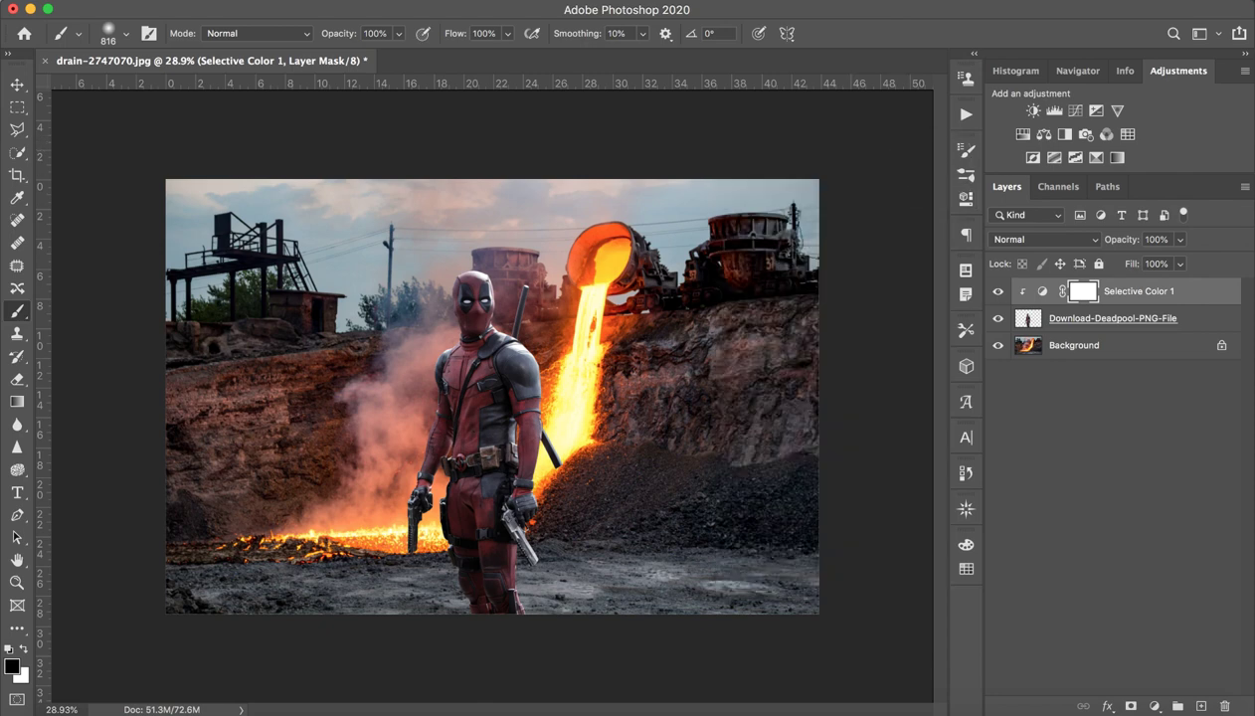
click(997, 293)
click(997, 296)
click(1002, 318)
Show Deadpool again and add a Gradient Map using the Black, White preset.
click(1002, 318)
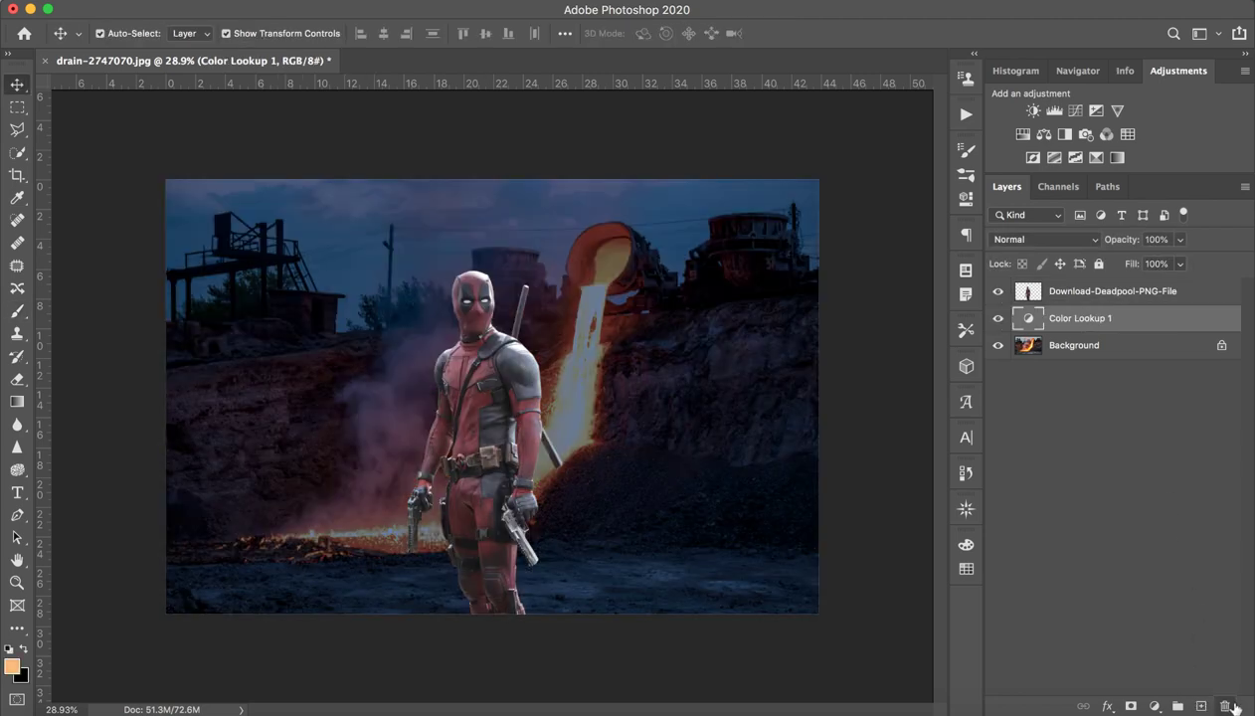
click(1126, 135)
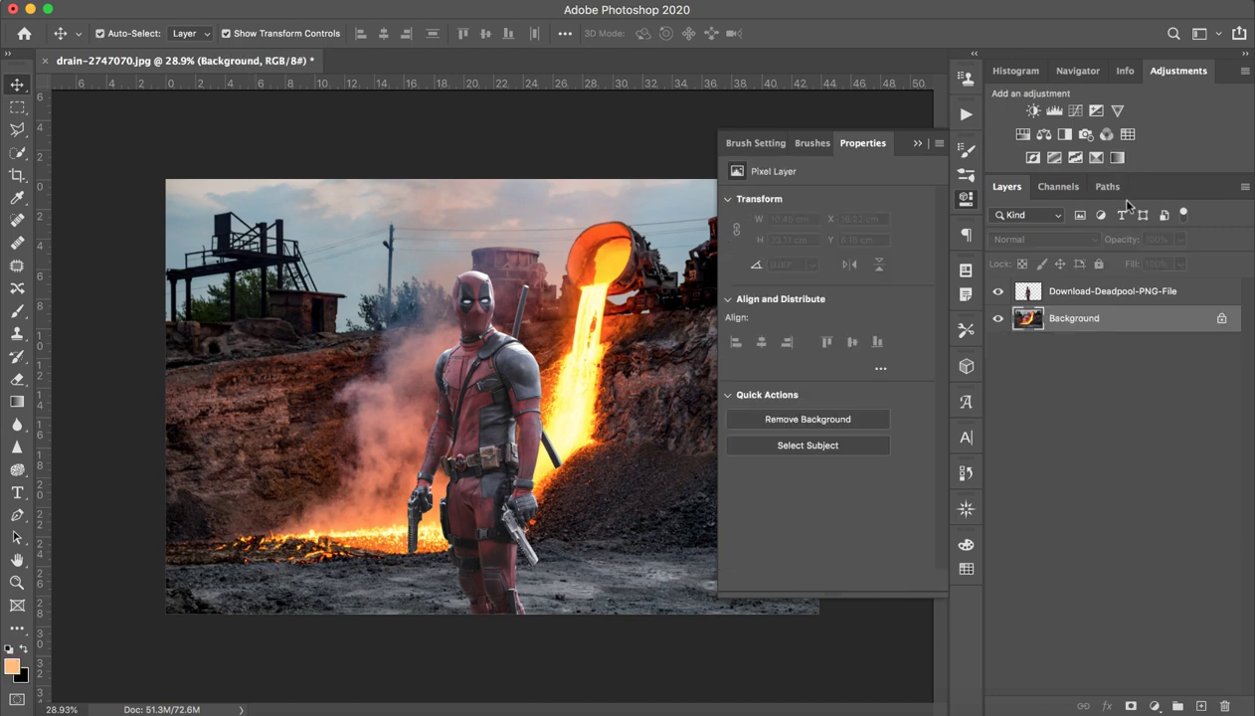
click(1115, 290)
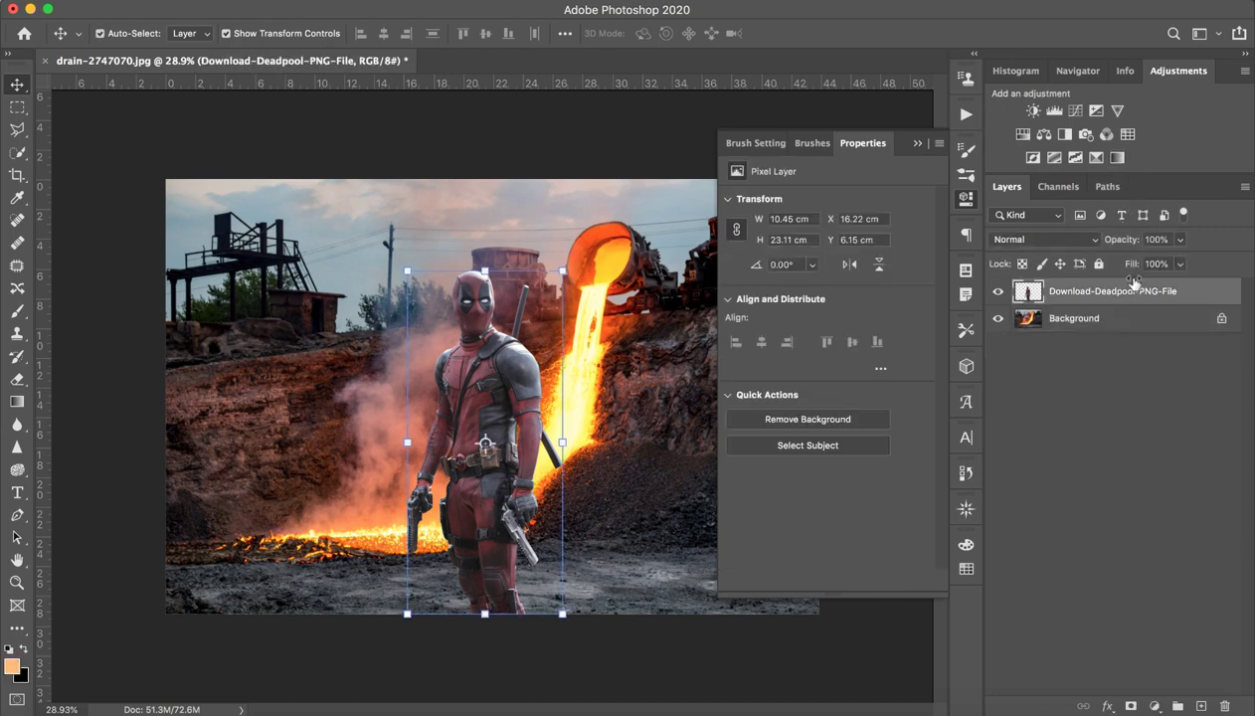
click(917, 143)
click(1116, 157)
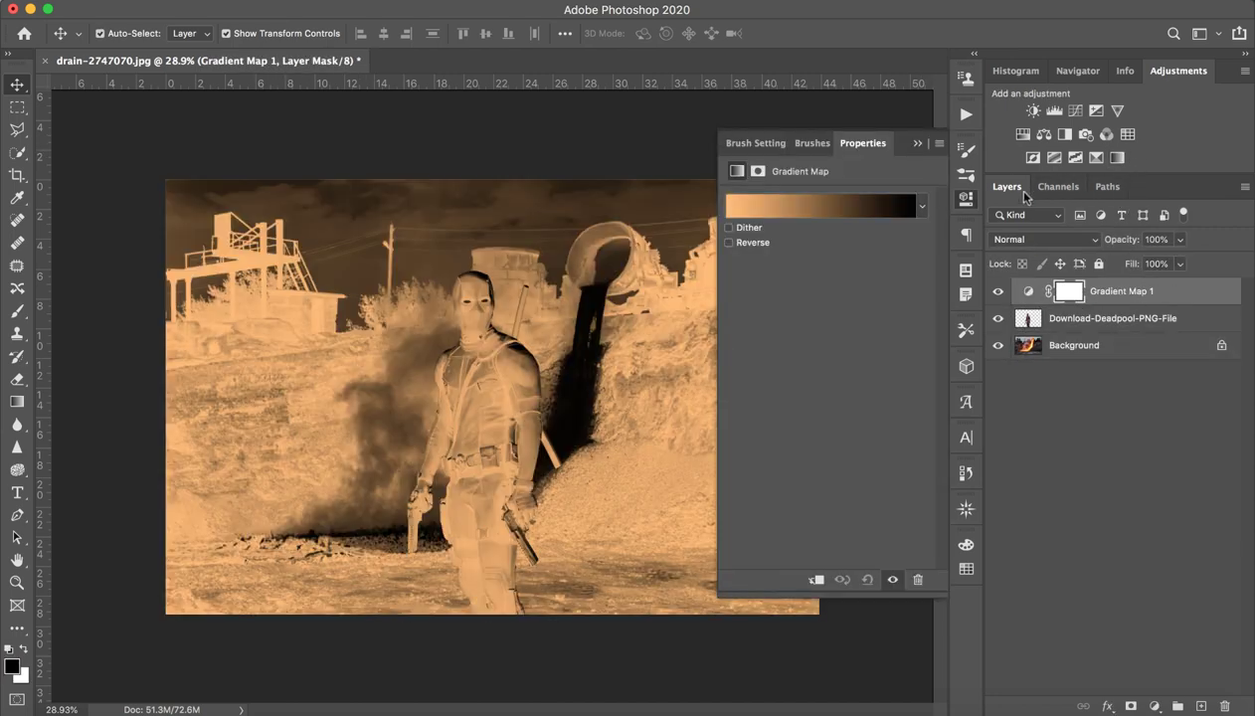
click(856, 211)
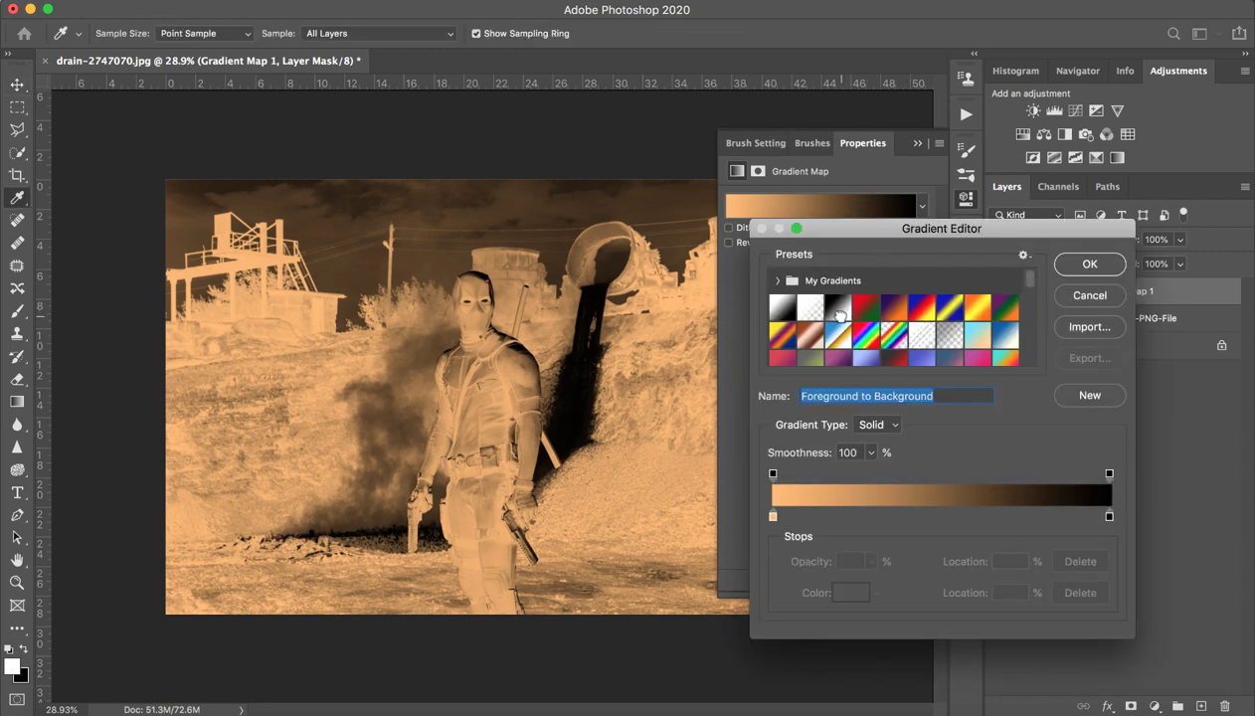
click(838, 309)
click(1086, 266)
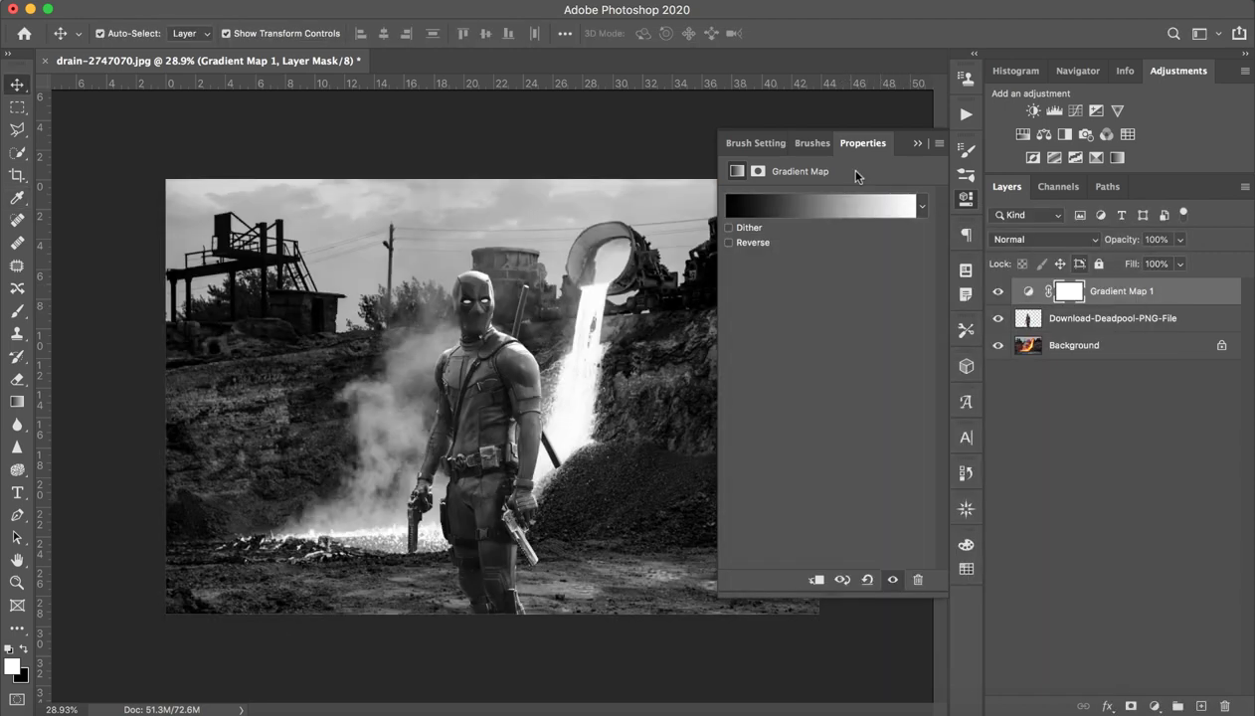
click(965, 198)
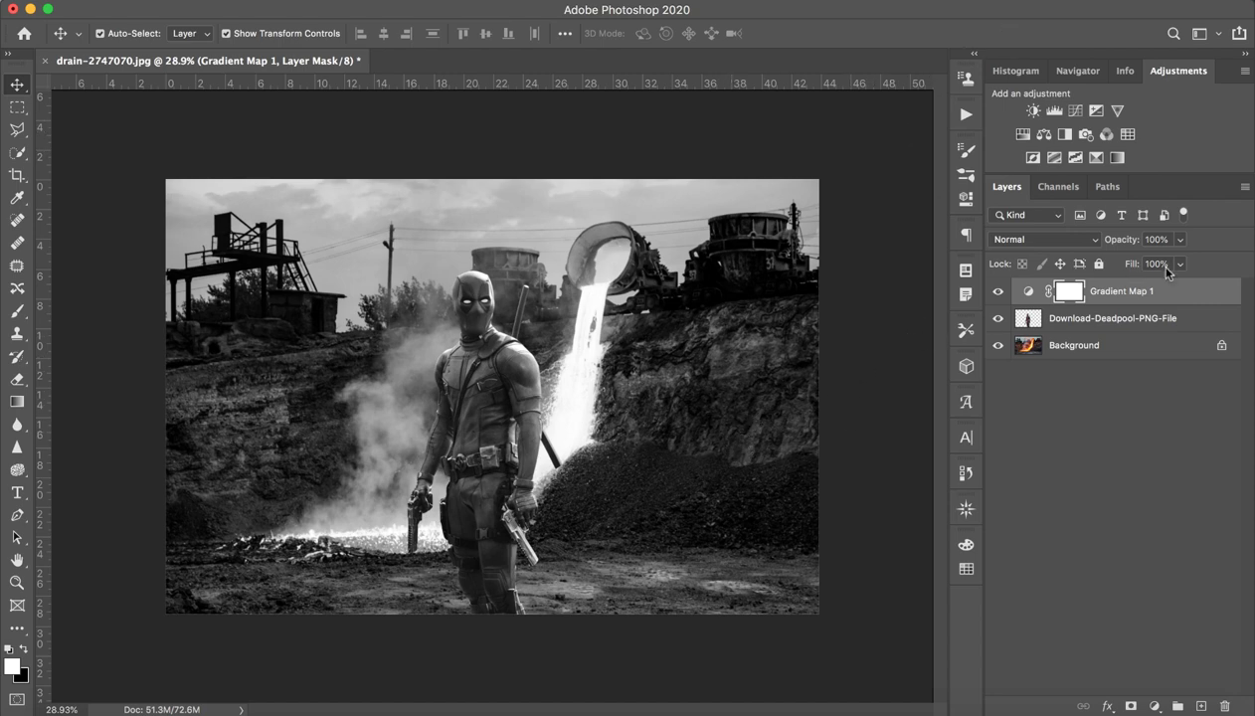
Blend the Gradient Map as Soft Light at 44% opacity and toggle it to compare.
click(1064, 240)
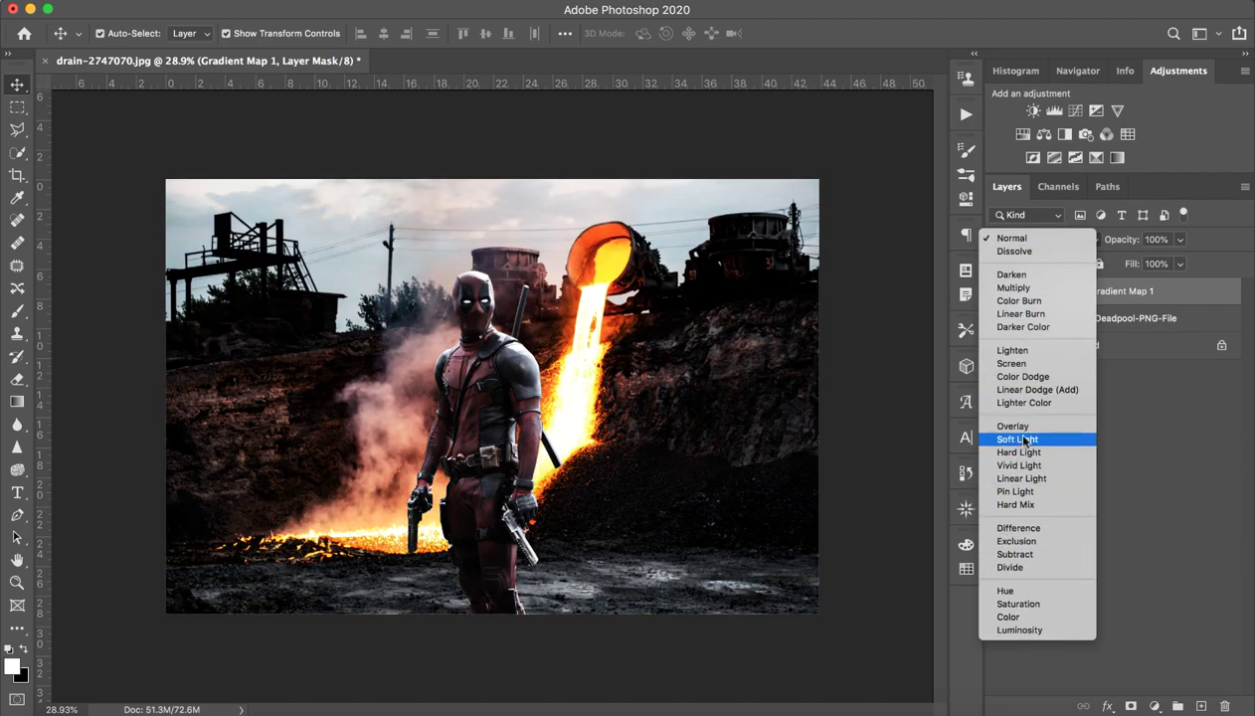
click(1022, 443)
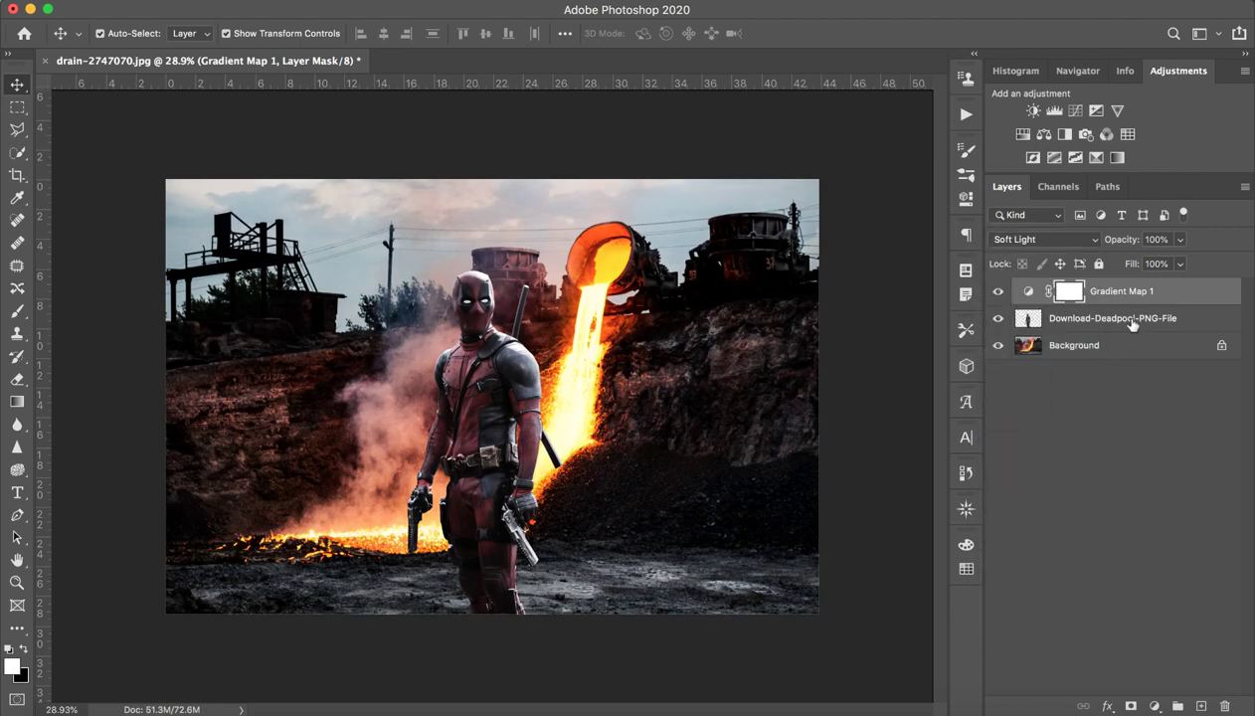
drag(1153, 249, 1101, 246)
click(998, 291)
click(998, 291)
click(998, 291)
click(998, 291)
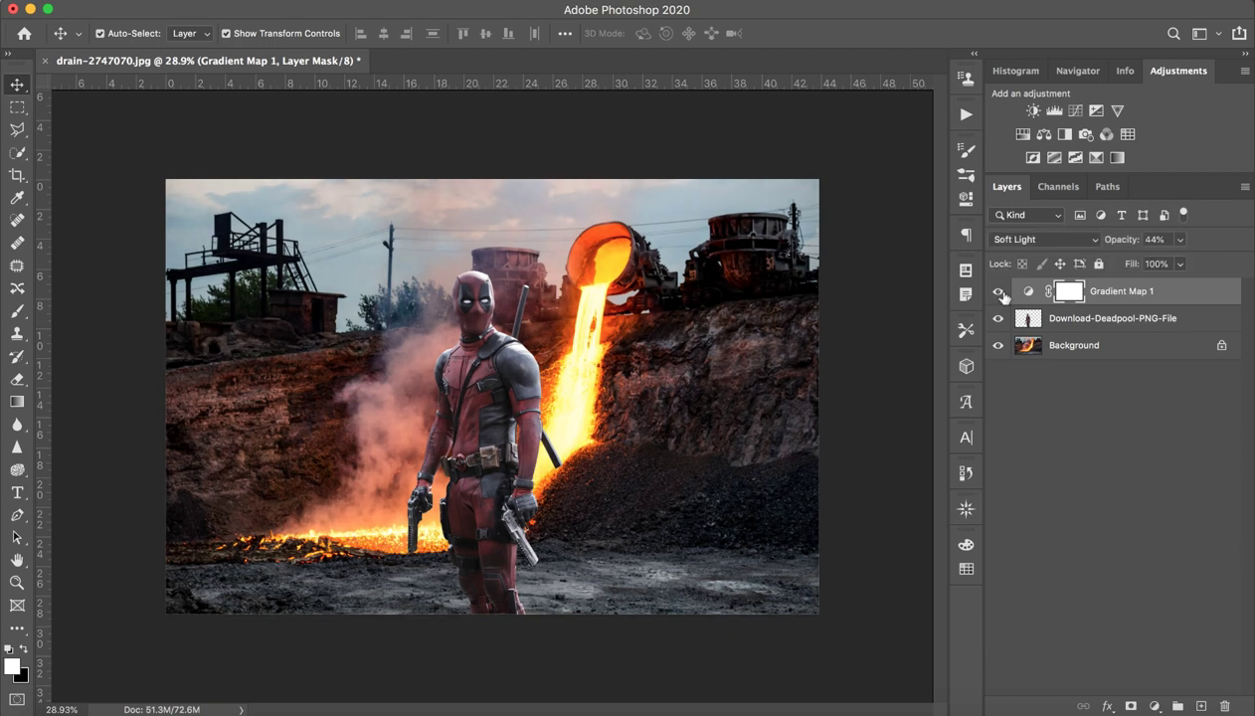
click(998, 291)
click(999, 291)
click(1113, 326)
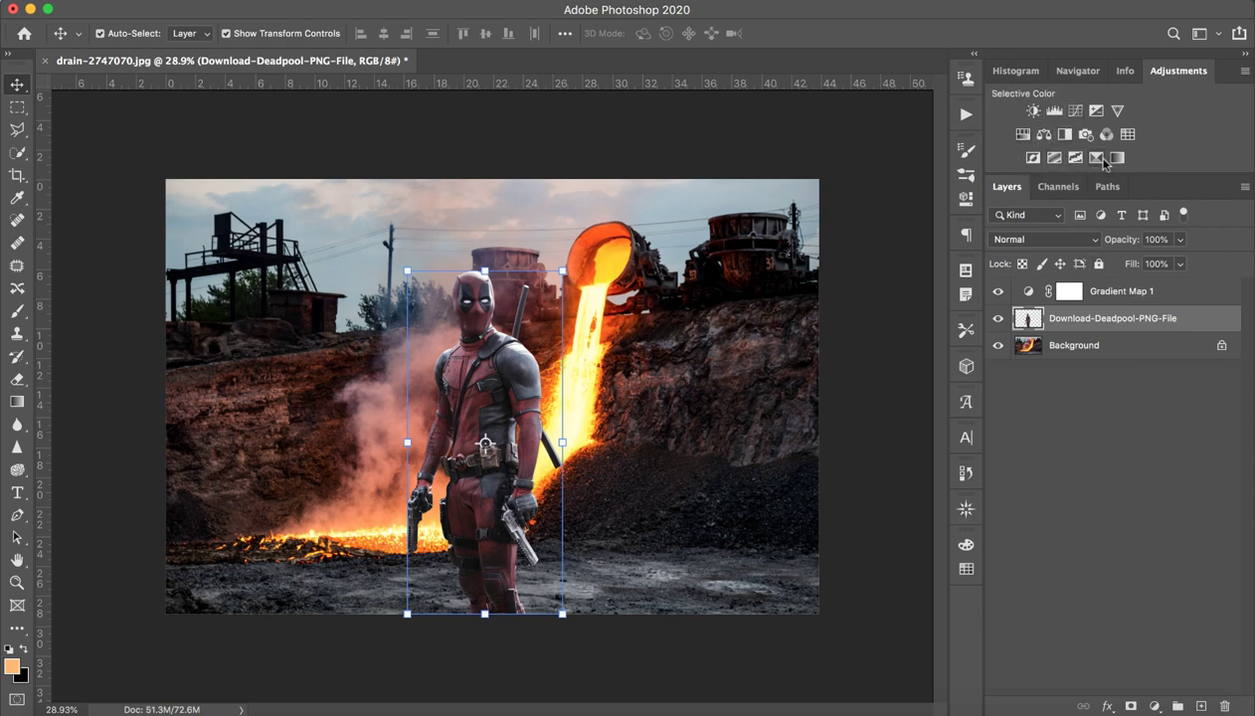
Add a Selective Color clipped to Deadpool with Black +6 in both Neutrals and Blacks.
click(1117, 157)
alt+click(1088, 331)
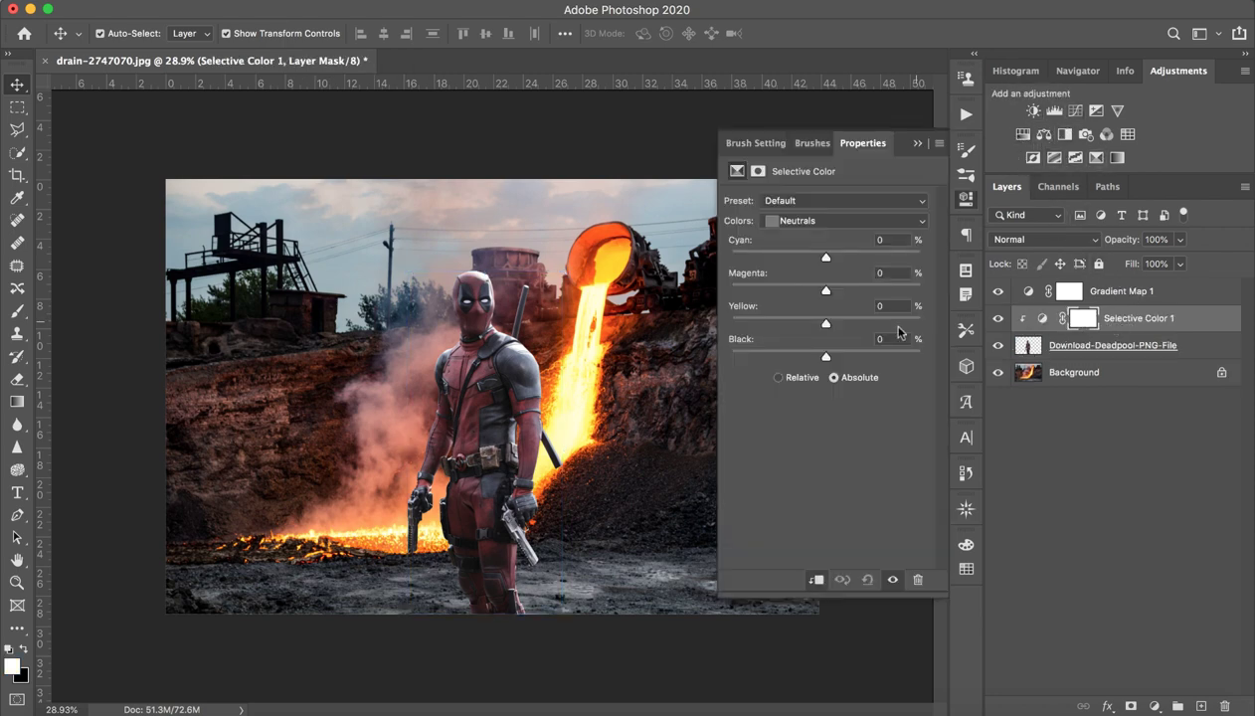
drag(825, 356, 830, 358)
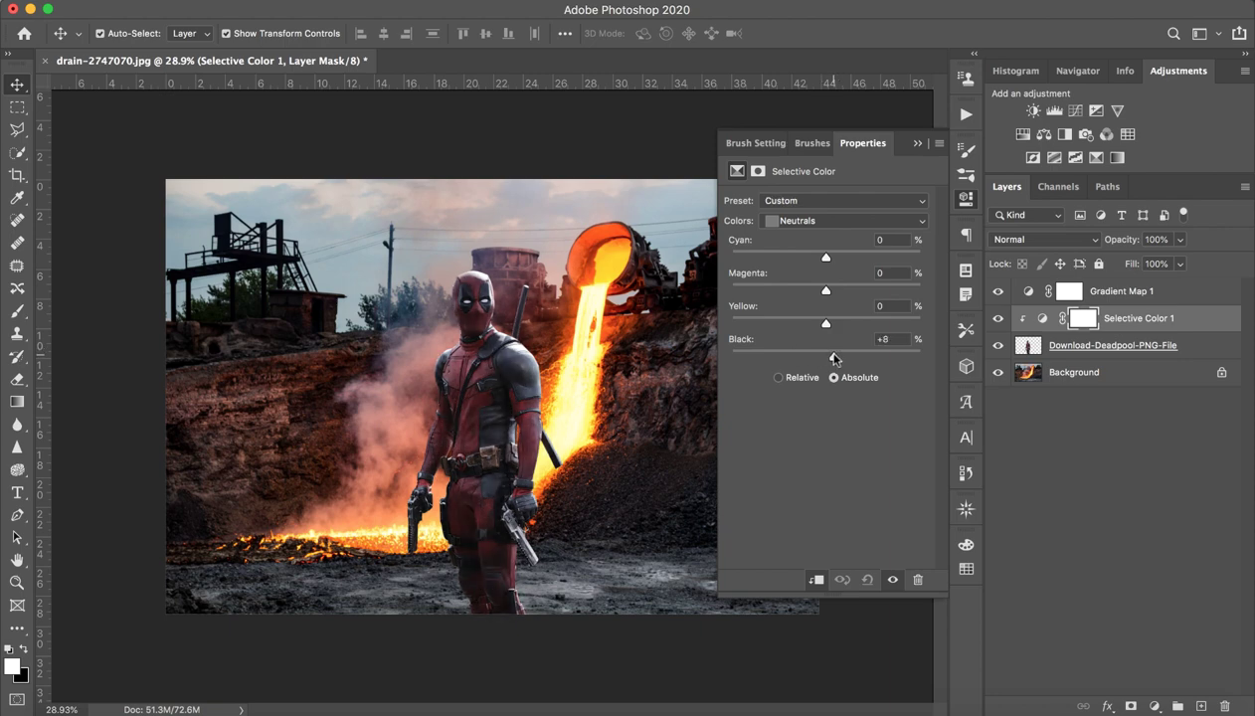
click(838, 219)
click(825, 231)
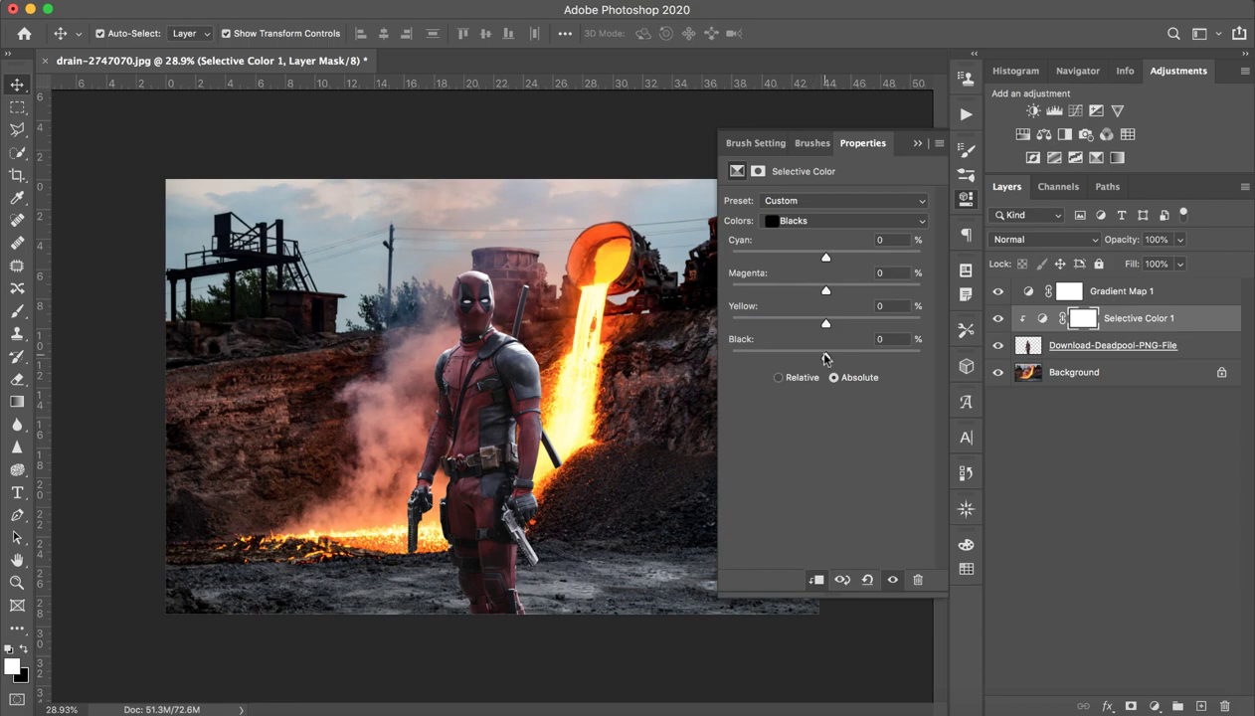
drag(825, 356, 832, 356)
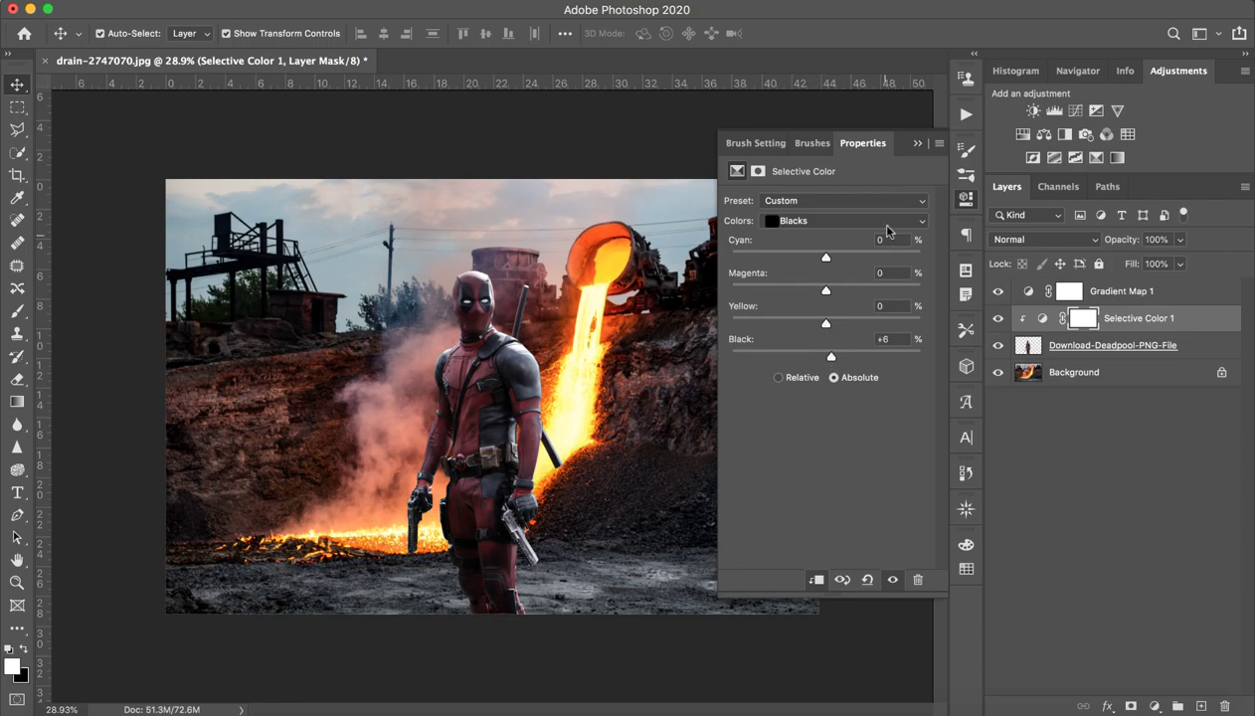
click(918, 144)
key(z)
mouse_move(557, 397)
mouse_down()
mouse_move(597, 402)
mouse_move(506, 411)
mouse_up()
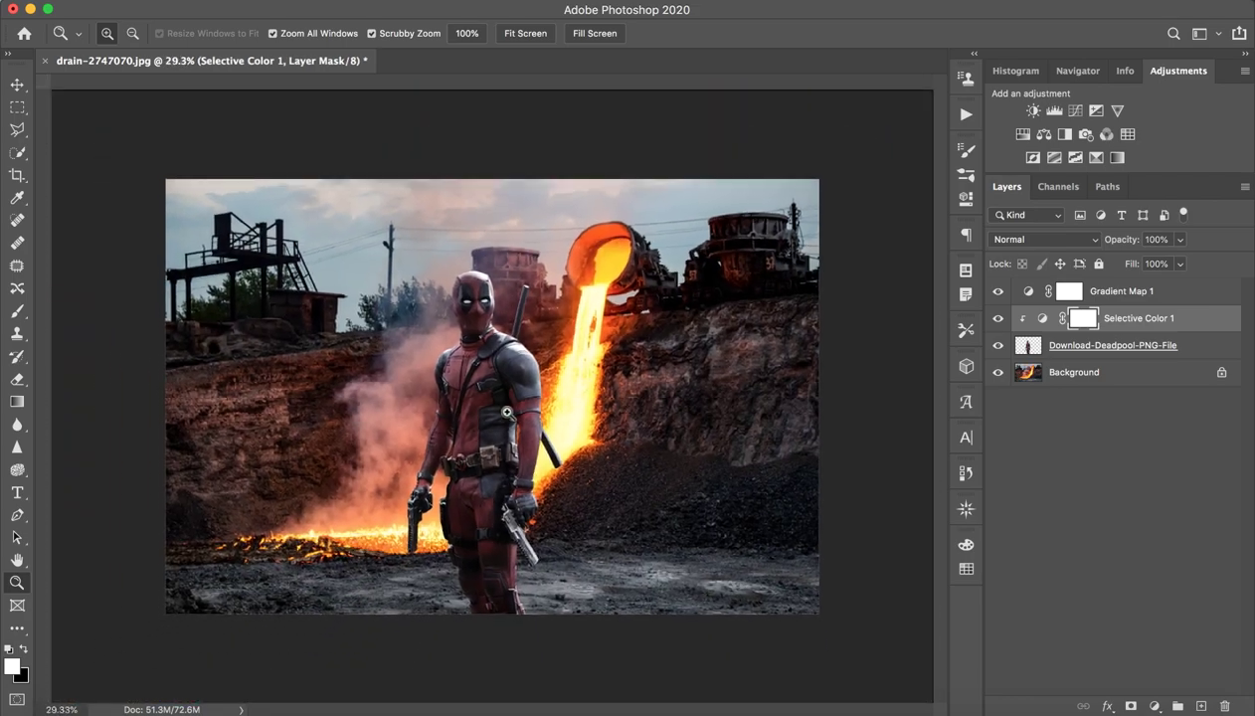
Delete Gradient Map 1 and Selective Color 1, restoring the accidentally deleted Deadpool layer.
key(v)
click(1149, 289)
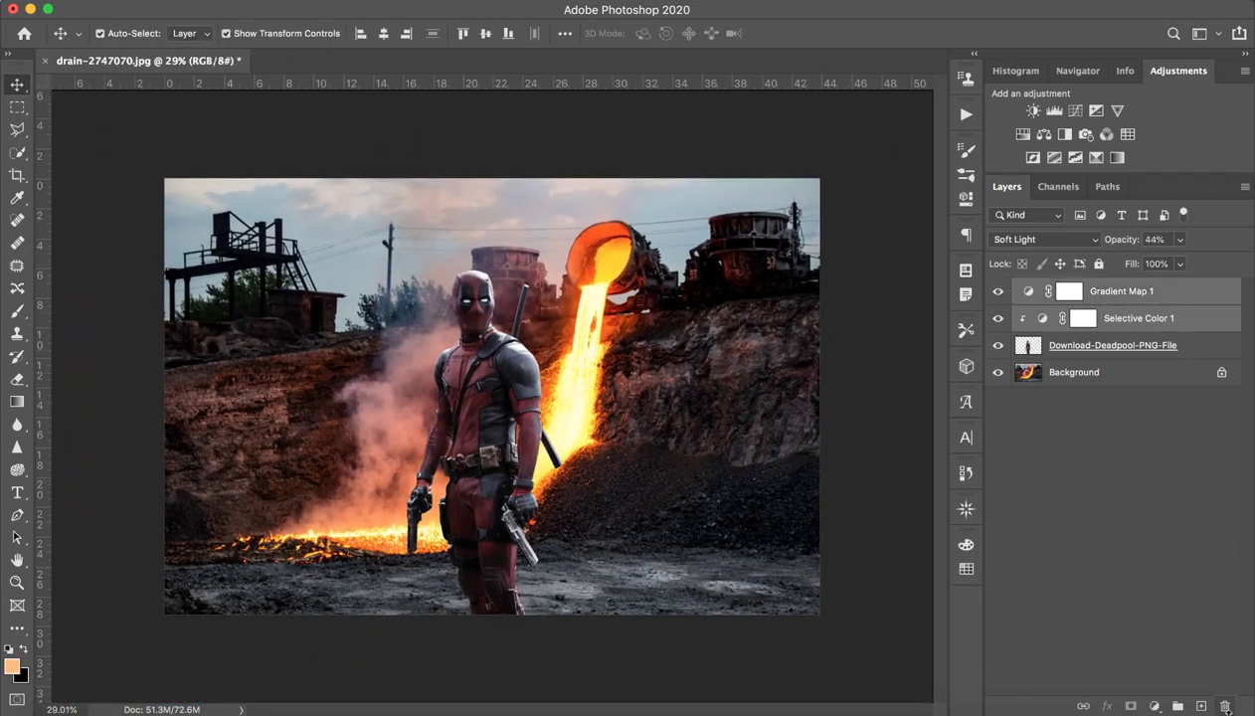
click(1225, 706)
click(1225, 706)
key(ctrl+z)
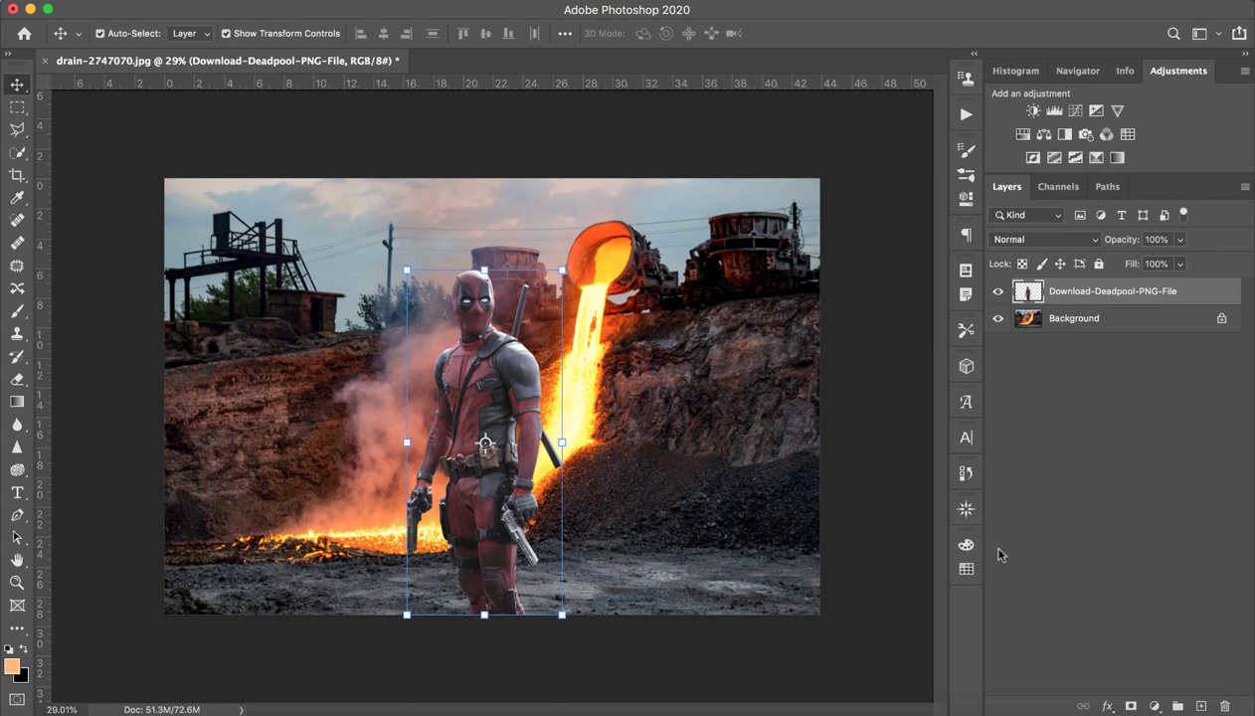
click(1051, 517)
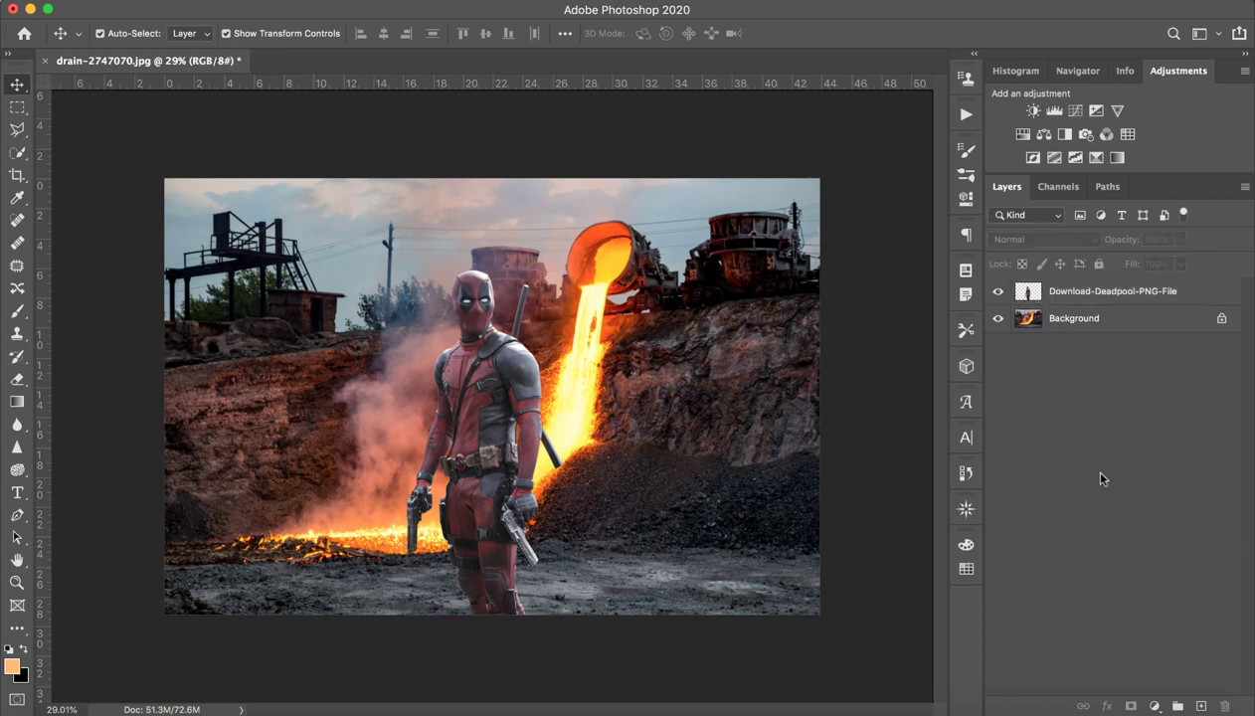